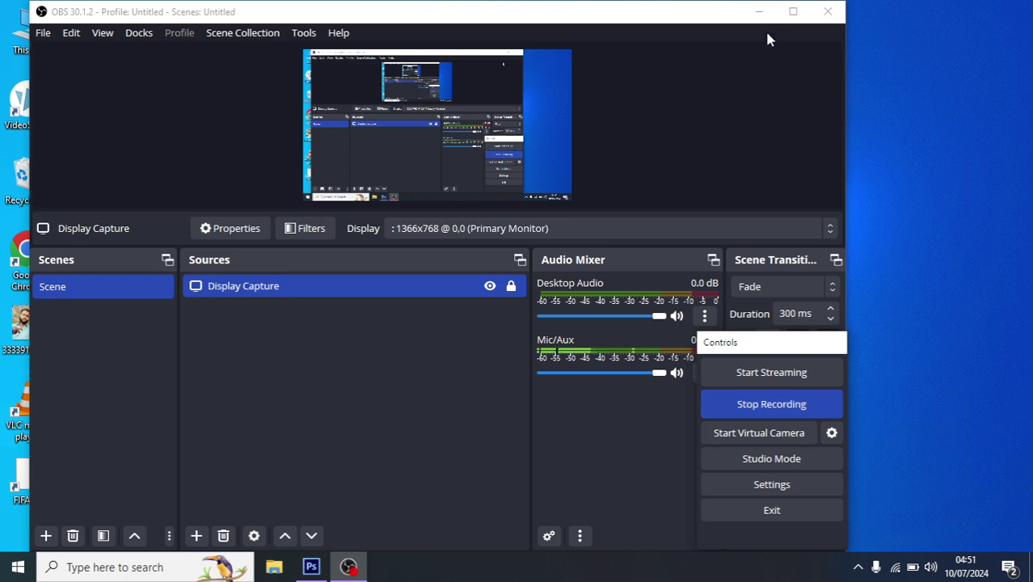
Step: Minimize the running OBS recorder and refresh the Windows desktop
left_click(760, 12)
right_click(748, 144)
left_click(786, 187)
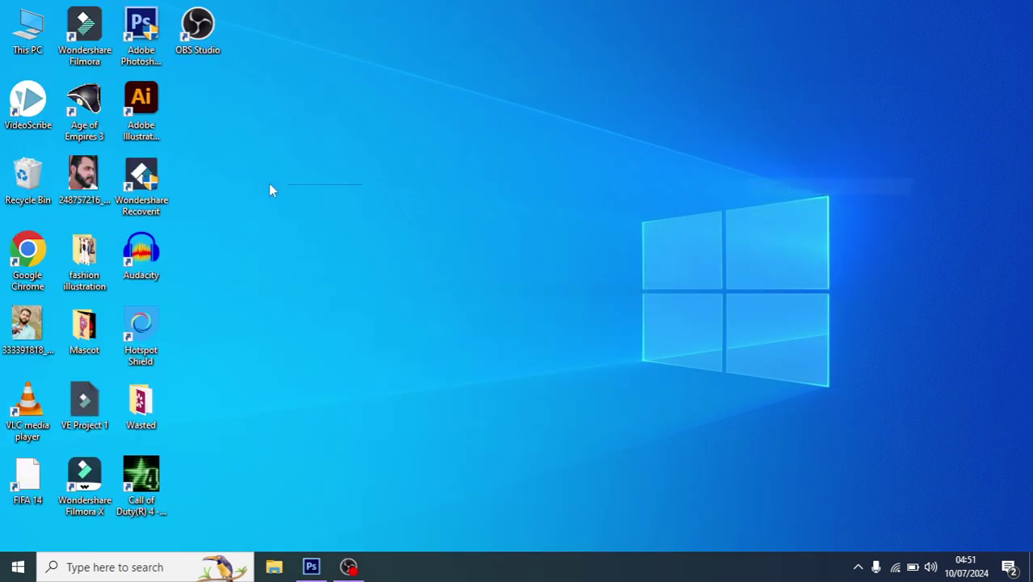
right_click(364, 185)
left_click(381, 236)
Step: Add a new empty Layer 2 and make it active with the Brush tool selected
left_click(311, 567)
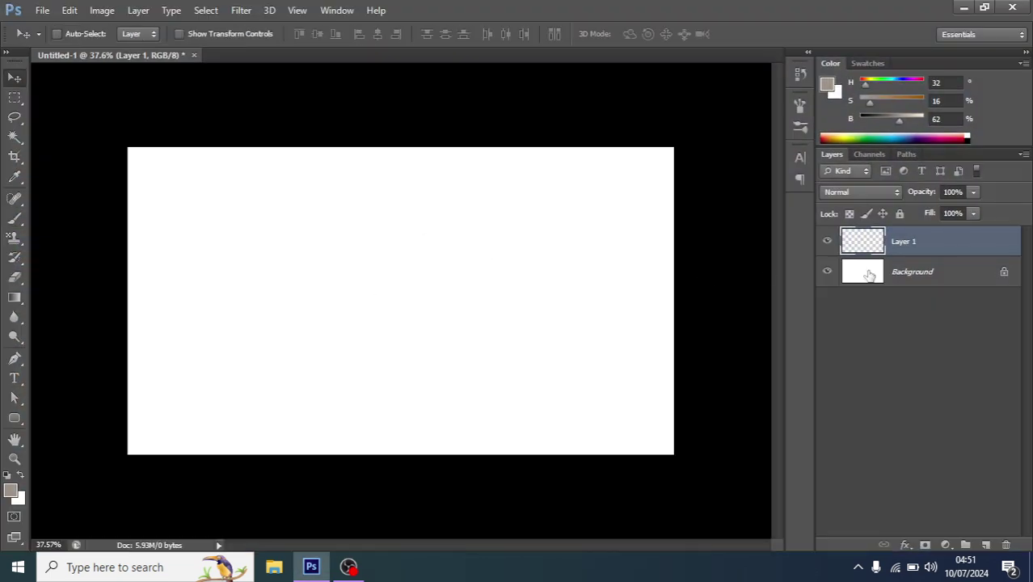
left_click(986, 545)
key("alt+comma")
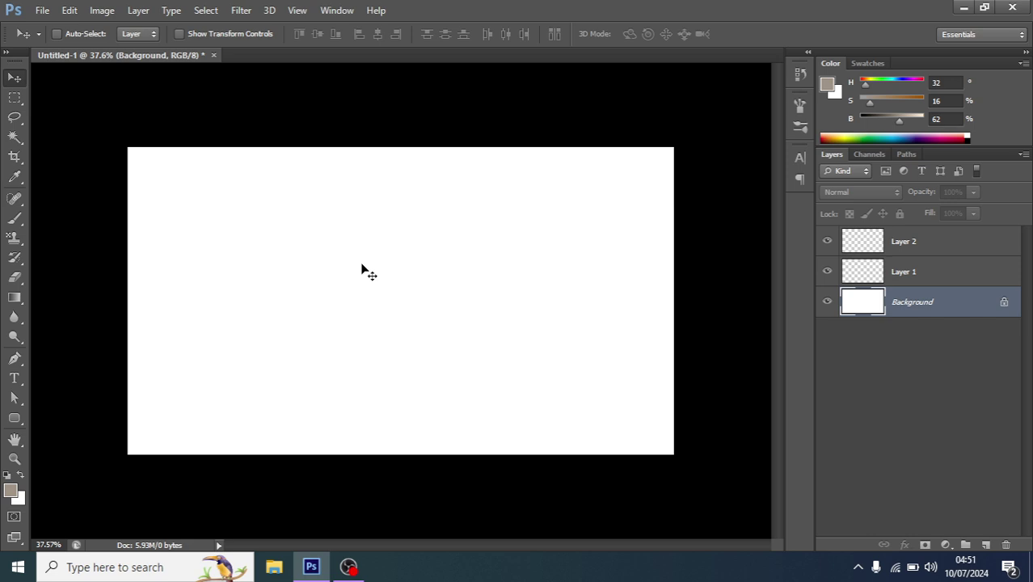
key("b")
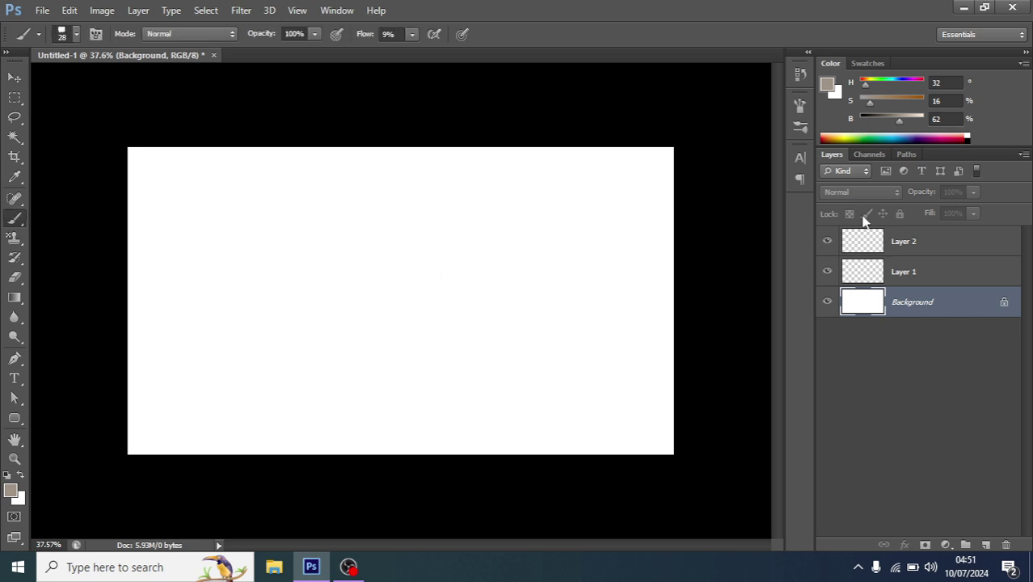
left_click(904, 242)
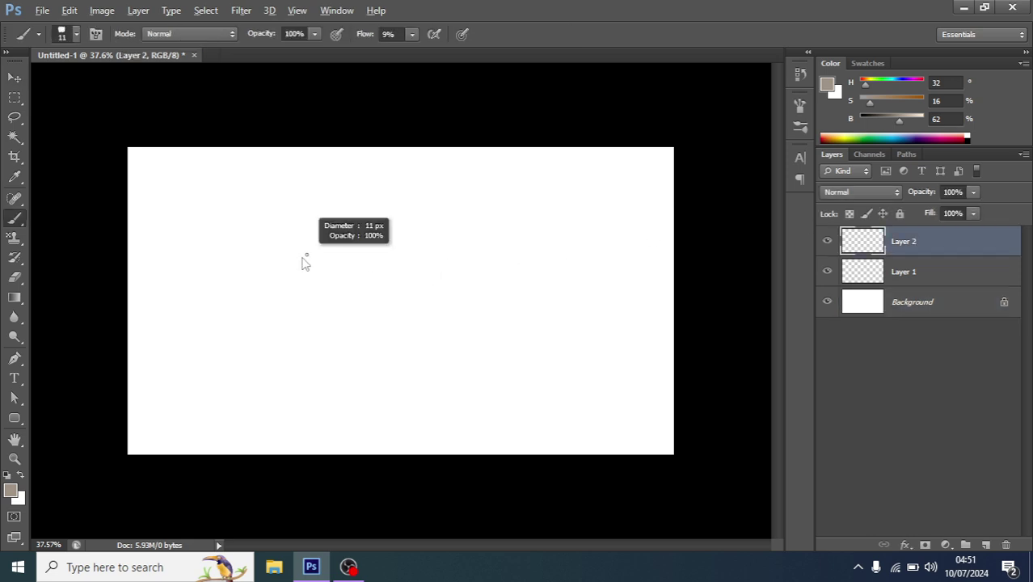
Step: Set the foreground colour to dark purple (H254, S53, B48)
left_click(10, 491)
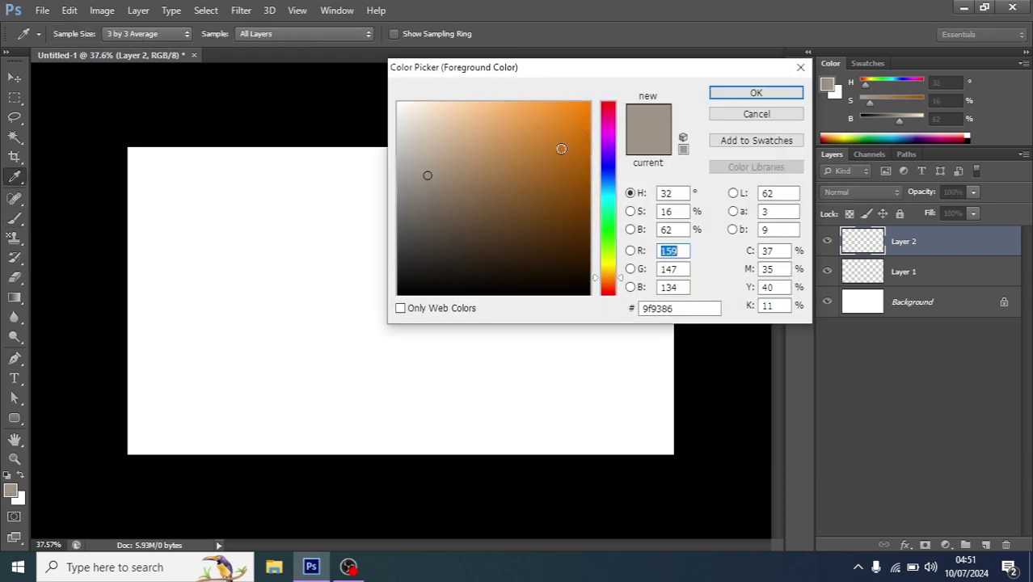
left_click(608, 176)
left_click(608, 159)
left_click(510, 177)
left_click_drag(510, 178, 499, 202)
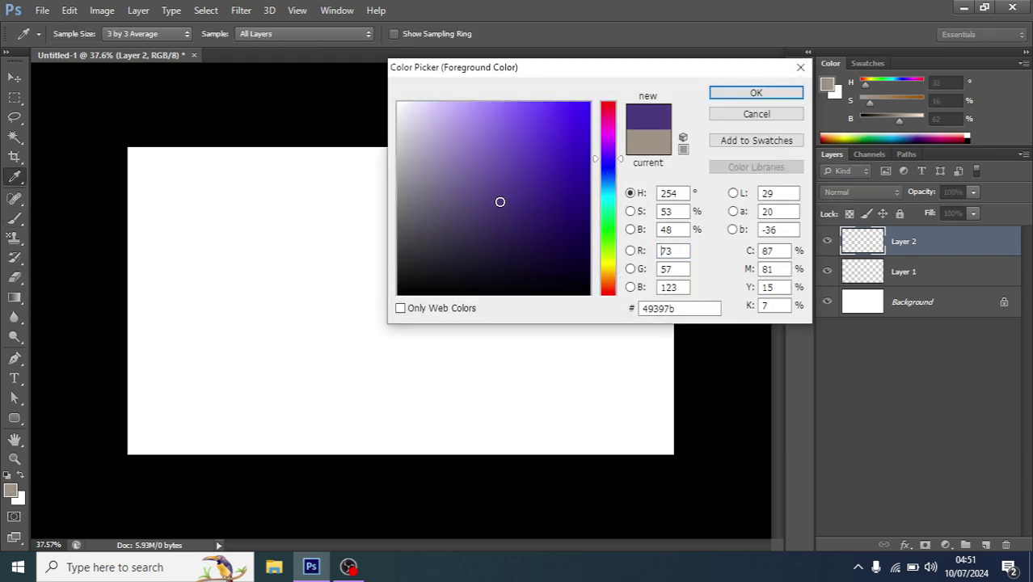
left_click(756, 93)
Step: Choose a brush preset, testing and undoing a stroke on the canvas
scroll(372, 226, "up", 2)
right_click(392, 223)
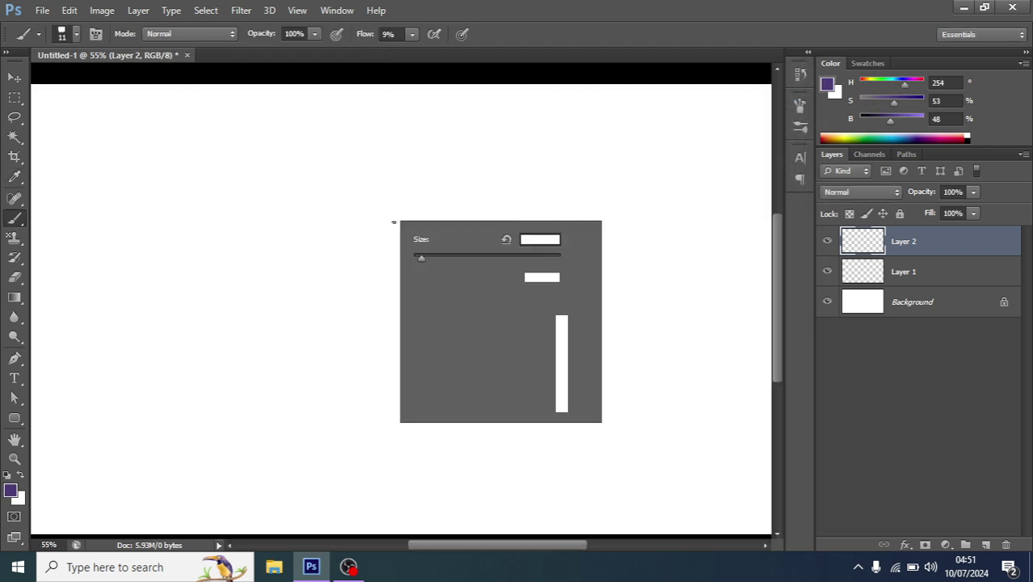
left_click(381, 167)
left_click_drag(359, 165, 361, 247)
key("ctrl+z")
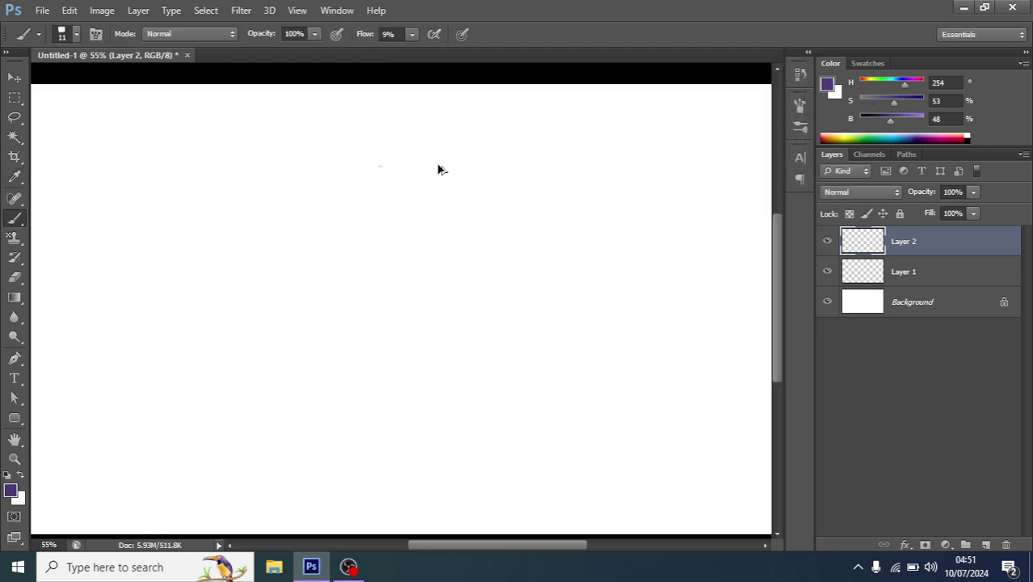
right_click(359, 172)
left_click(502, 278)
left_click(273, 173)
Step: Set the brush Flow to 100% and undo the test marks
left_click(400, 35)
type("100")
key("Return")
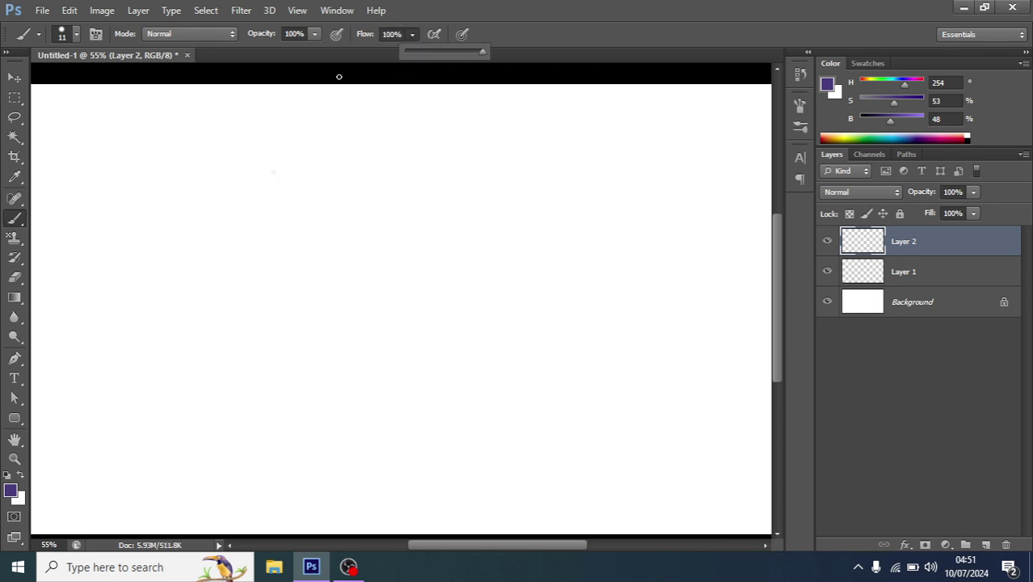
left_click(333, 115)
mouse_move(234, 131)
left_mouse_down()
mouse_move(394, 152)
mouse_move(380, 145)
left_mouse_up()
key("ctrl+alt+z")
key("ctrl+alt+z")
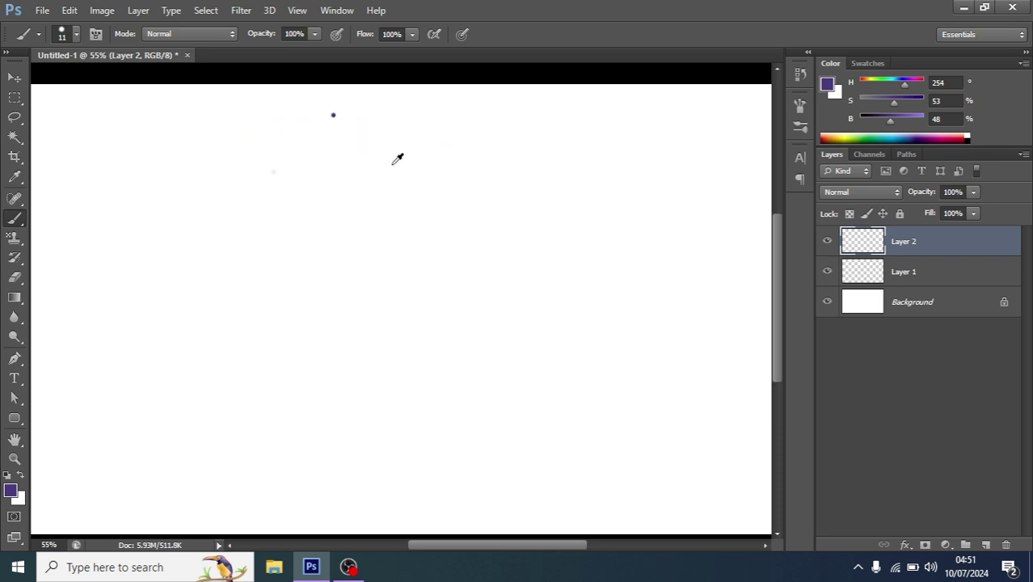
key("ctrl+alt+z")
scroll(402, 200, "down", 2)
Step: Resample the image to a resolution of 200 pixels/inch
key("ctrl+alt+i")
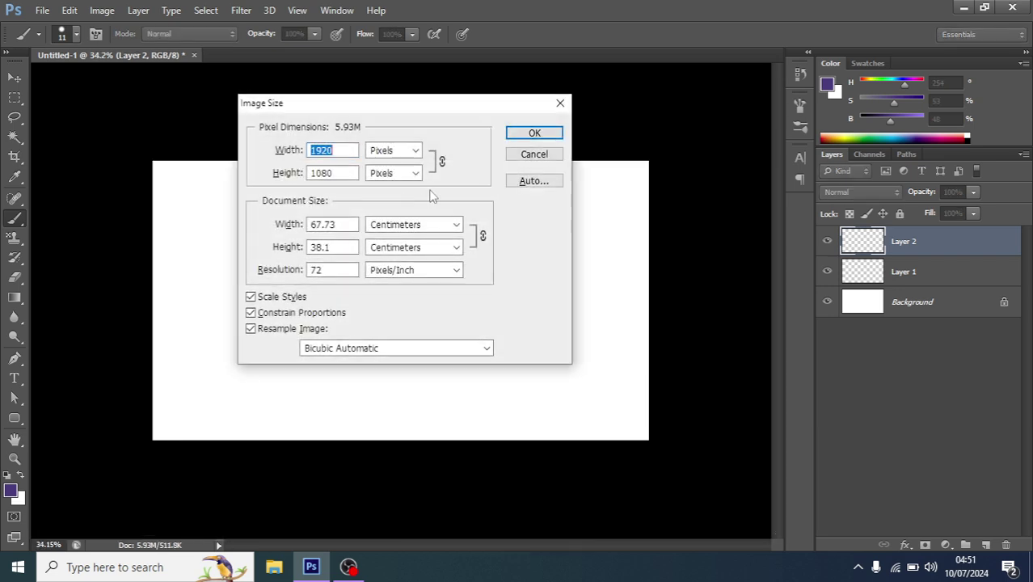
double_click(327, 269)
key("BackSpace")
type("2")
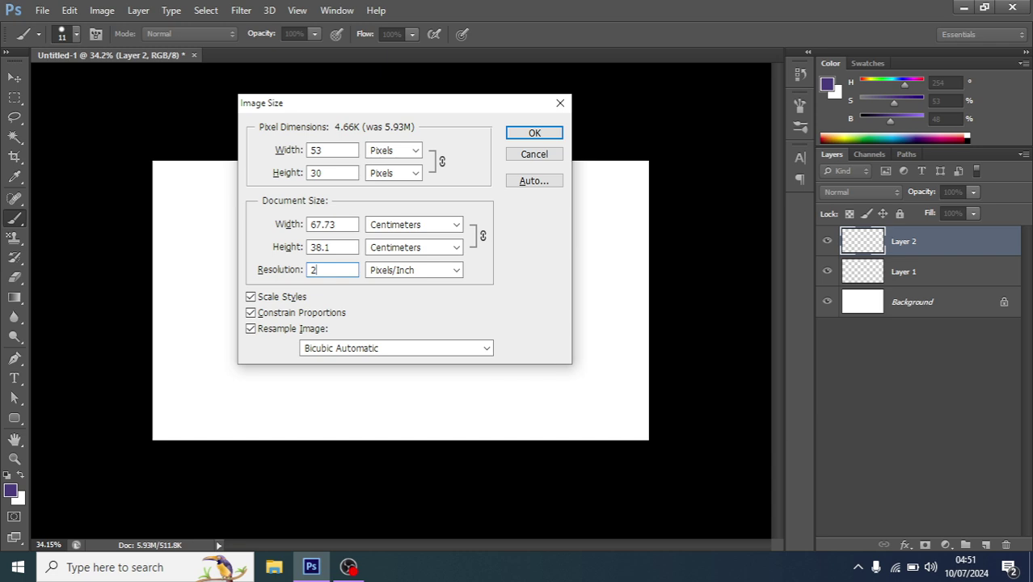
type("00")
key("Return")
Step: Set the brush size to 4 px, trying and undoing test strokes
scroll(473, 224, "down", 2)
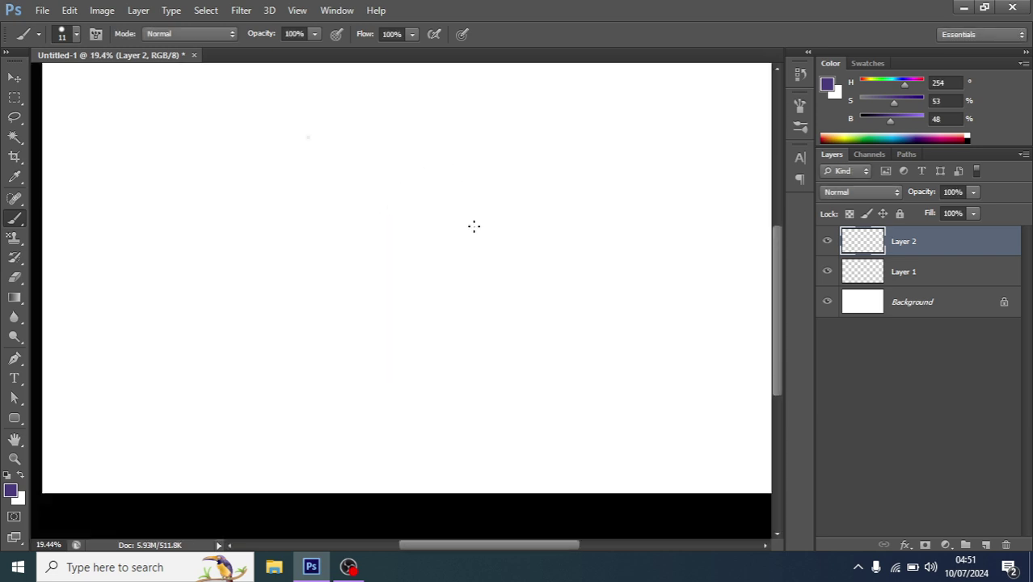
scroll(312, 229, "down", 3)
left_click_drag(288, 218, 420, 345)
key("ctrl+z")
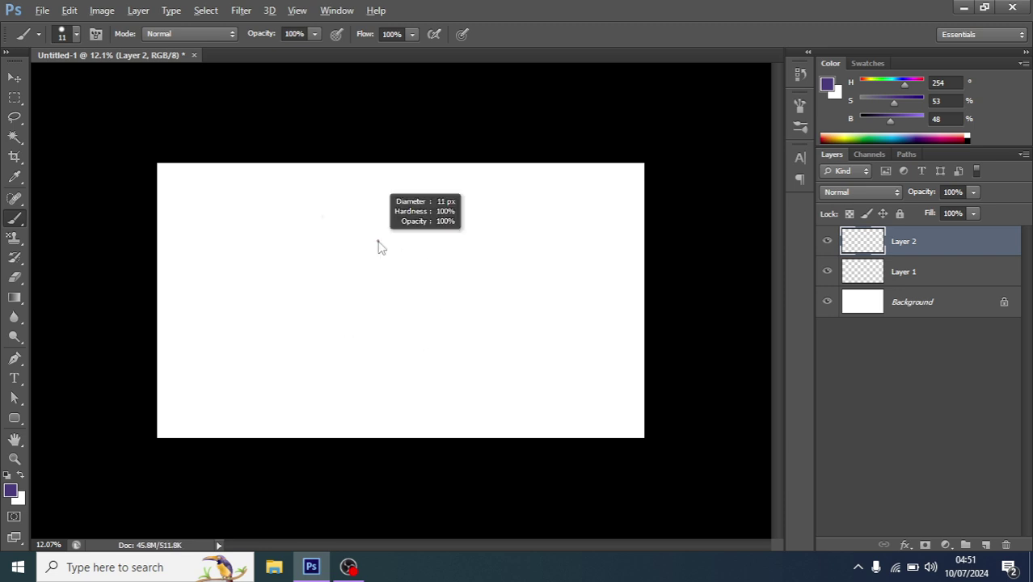
right_click(393, 238)
double_click(542, 256)
key("BackSpace")
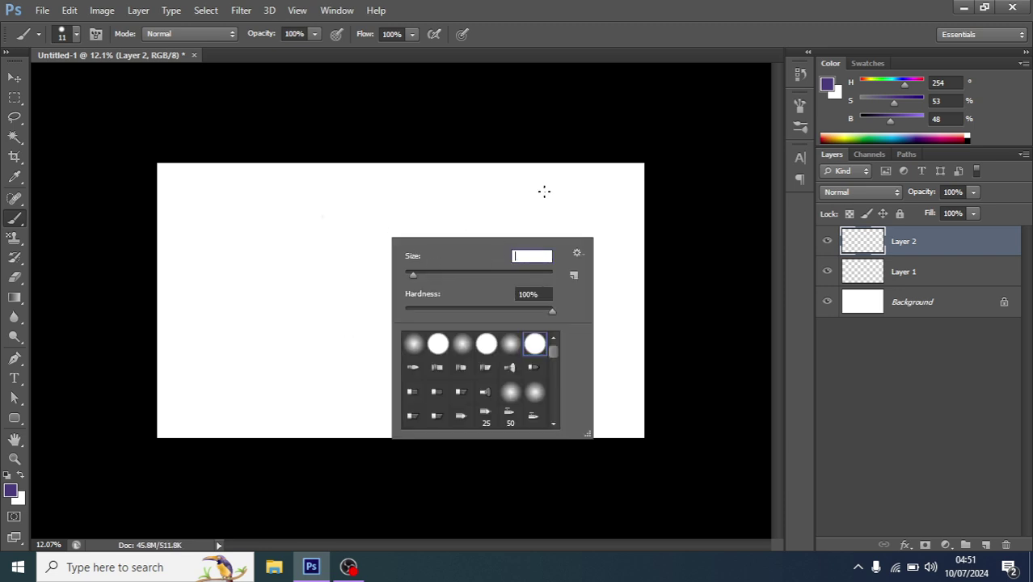
type("4")
key("Return")
mouse_move(281, 242)
left_mouse_down()
mouse_move(415, 339)
mouse_move(449, 237)
left_mouse_up()
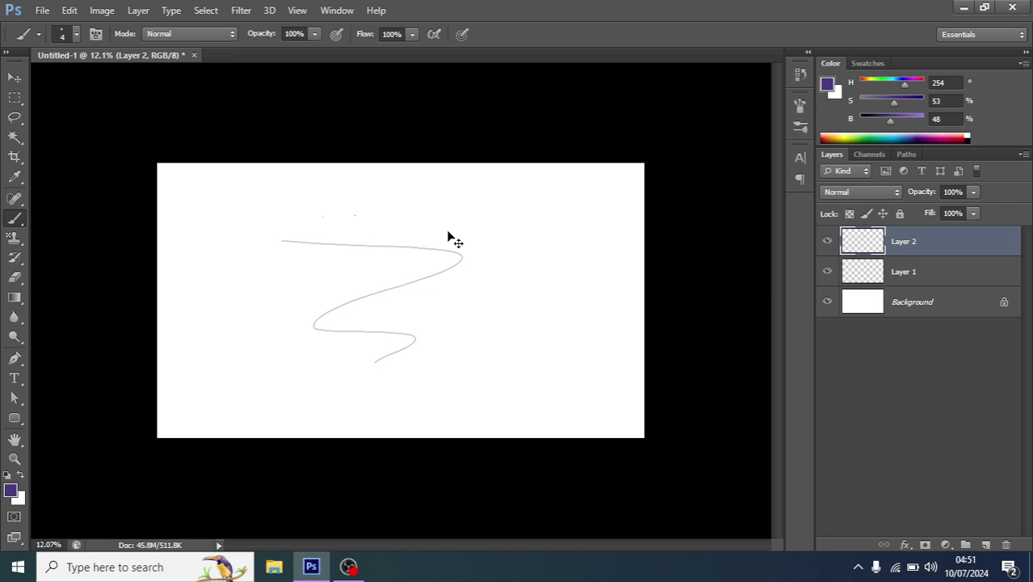
key("ctrl+z")
Step: Reduce the brush size to 3 px and undo a trial oval
scroll(413, 233, "up", 1)
scroll(332, 182, "up", 2)
right_click(426, 116)
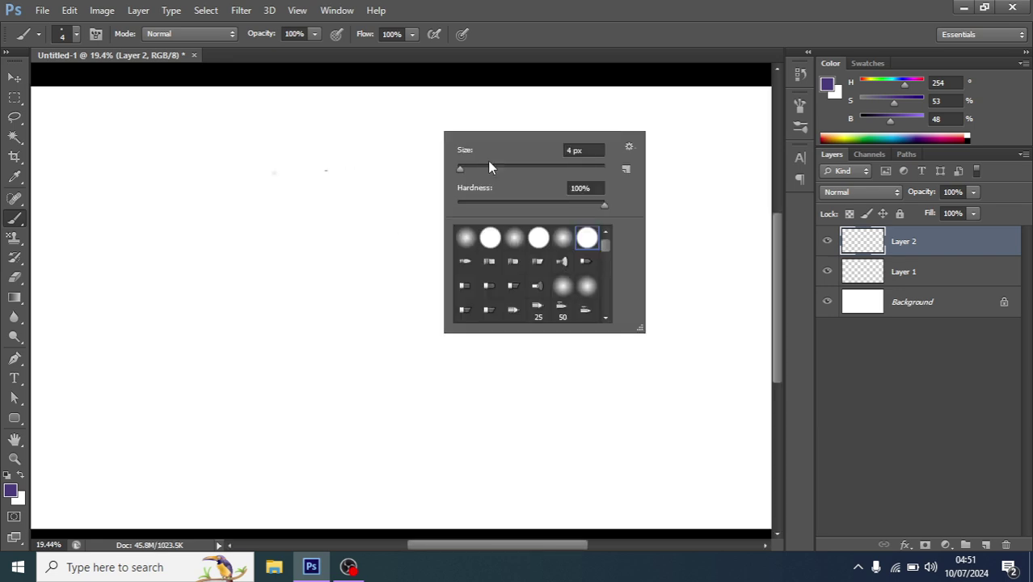
double_click(574, 151)
type("3")
key("Return")
left_click_drag(359, 186, 427, 148)
key("ctrl+z")
scroll(406, 152, "down", 3)
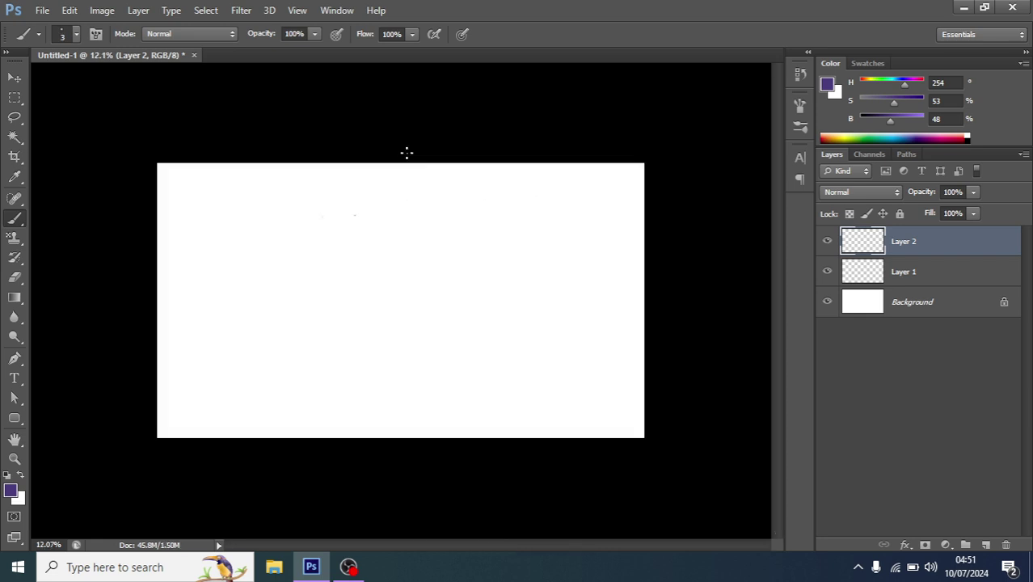
scroll(419, 185, "up", 2)
scroll(420, 185, "up", 1)
Step: Draw the head's vertical centre line and horizontal cross guideline
mouse_move(390, 121)
left_mouse_down()
mouse_move(433, 143)
mouse_move(388, 147)
mouse_move(397, 157)
left_mouse_up()
key("ctrl+z")
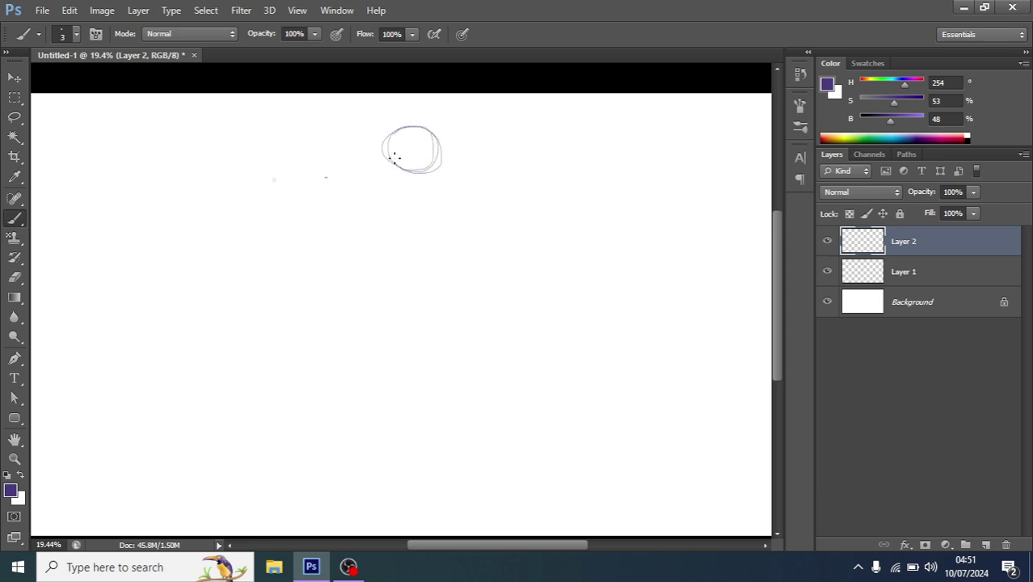
scroll(420, 127, "up", 1)
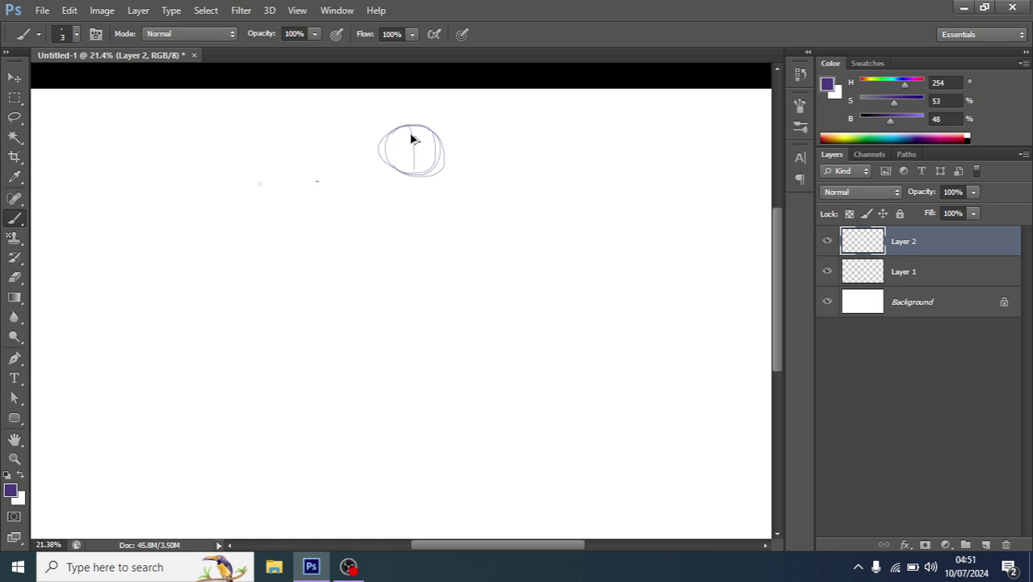
left_click_drag(414, 126, 415, 207)
scroll(409, 173, "up", 4)
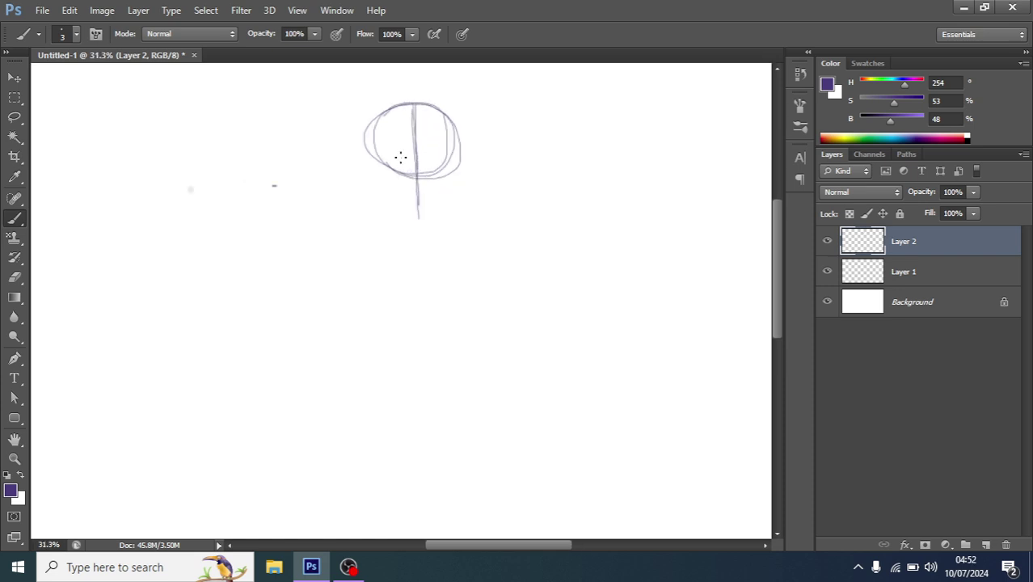
left_click_drag(379, 155, 449, 153)
scroll(426, 153, "down", 2)
scroll(436, 173, "down", 3)
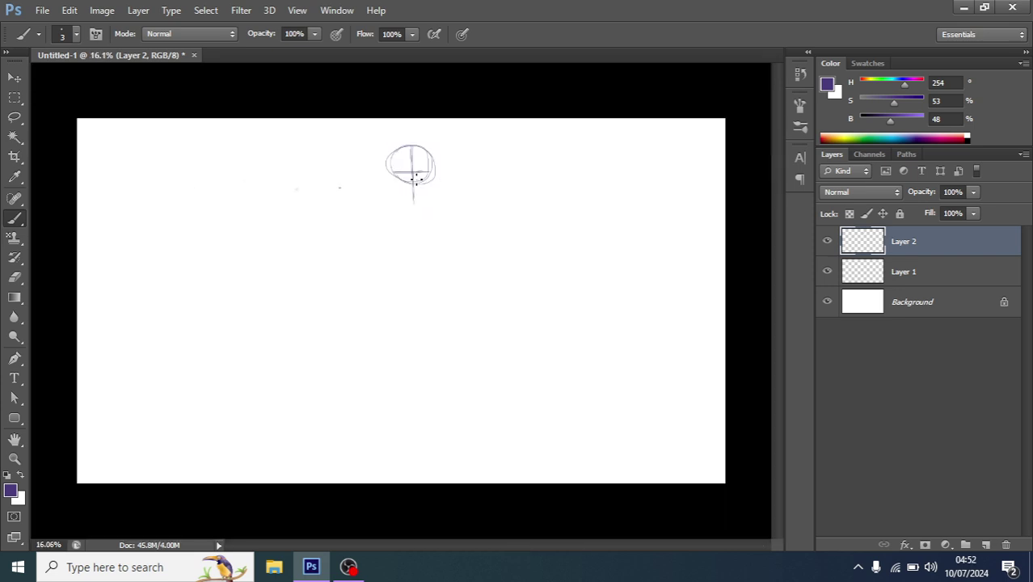
scroll(415, 179, "up", 4)
scroll(415, 168, "up", 1)
left_click_drag(385, 150, 469, 149)
scroll(384, 150, "up", 3)
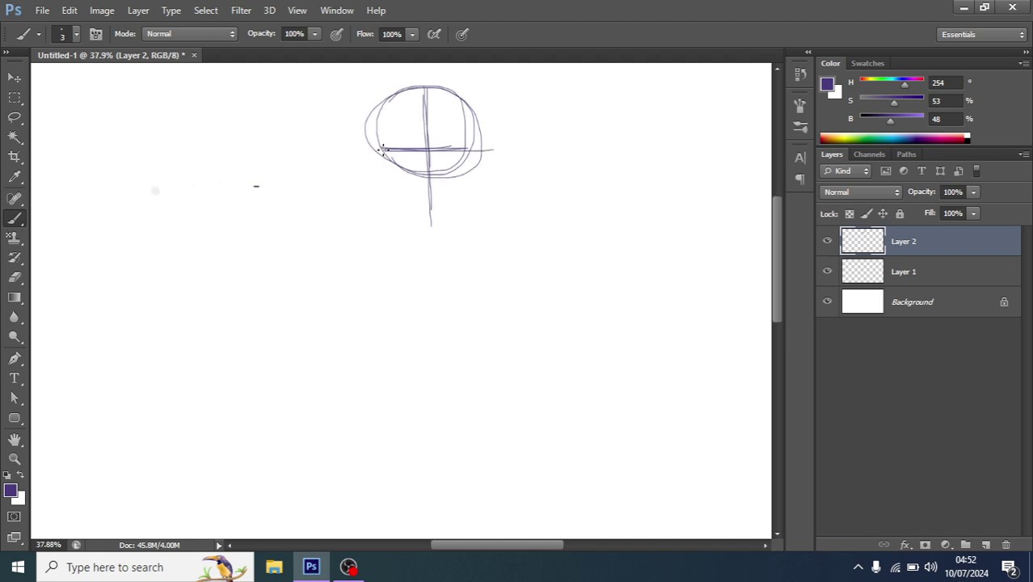
Step: Sketch the pointed jaw, the curve over the top of the face, and both ears
mouse_move(430, 207)
left_mouse_down()
mouse_move(400, 190)
mouse_move(431, 207)
mouse_move(467, 162)
left_mouse_up()
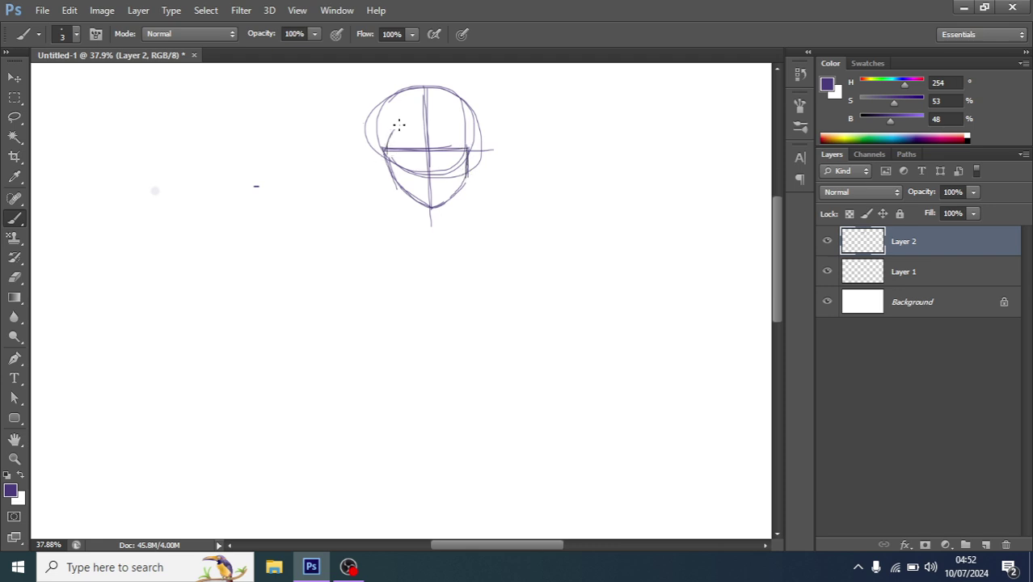
left_click_drag(399, 125, 467, 147)
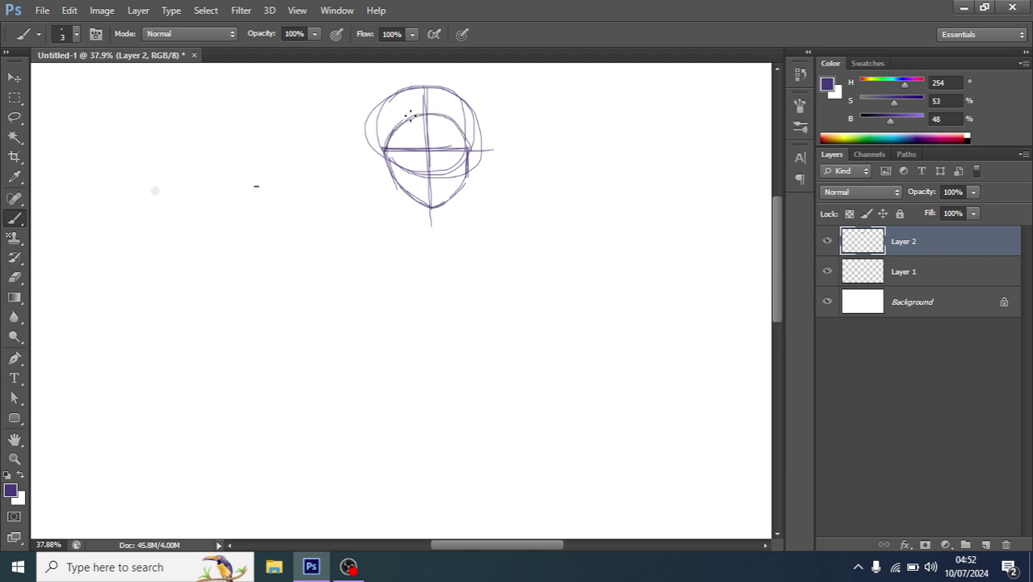
scroll(453, 154, "down", 1)
scroll(394, 154, "up", 2)
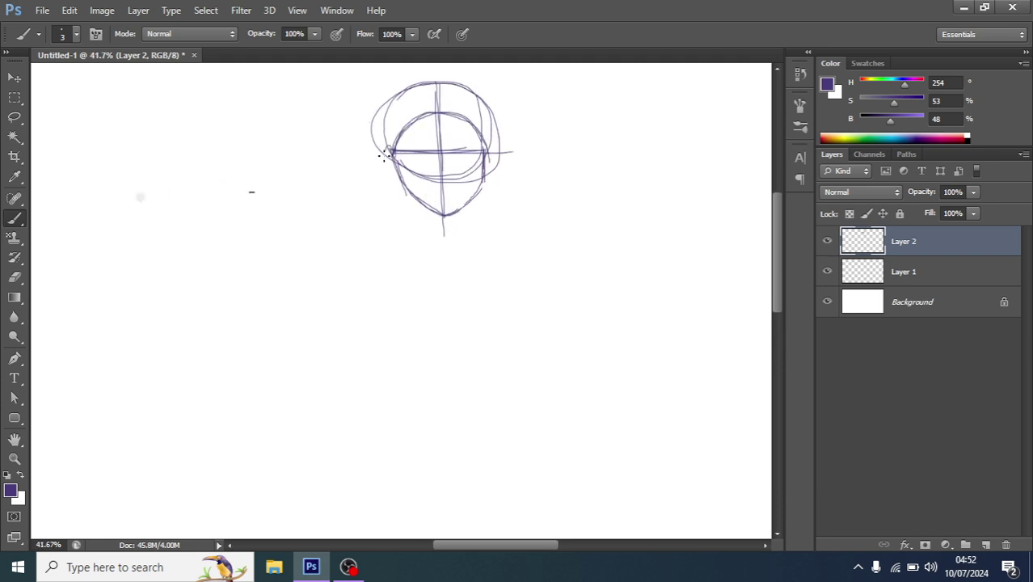
mouse_move(385, 156)
left_mouse_down()
mouse_move(392, 173)
mouse_move(382, 151)
left_mouse_up()
mouse_move(491, 141)
left_mouse_down()
mouse_move(495, 166)
mouse_move(489, 144)
left_mouse_up()
scroll(431, 172, "up", 2)
scroll(451, 191, "down", 1)
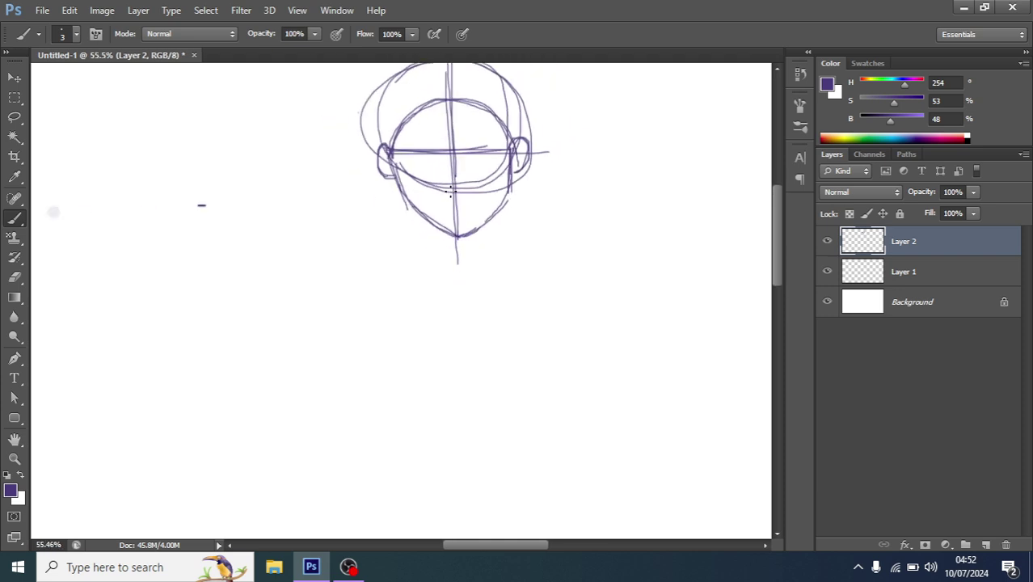
scroll(459, 191, "down", 2)
scroll(440, 214, "up", 1)
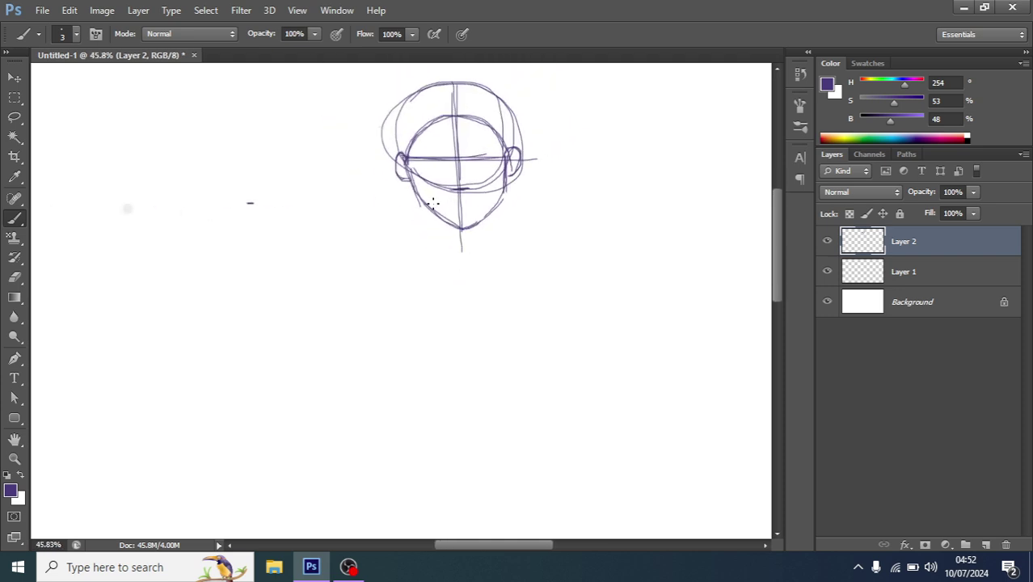
Step: Draw the left and right neck lines, redrawing each until they look right
left_click_drag(440, 216, 445, 260)
key("ctrl+z")
left_click_drag(437, 218, 444, 265)
left_click_drag(492, 215, 482, 259)
left_click_drag(485, 218, 479, 263)
key("ctrl+z")
left_click_drag(486, 216, 479, 266)
scroll(468, 274, "down", 2)
scroll(449, 260, "down", 1)
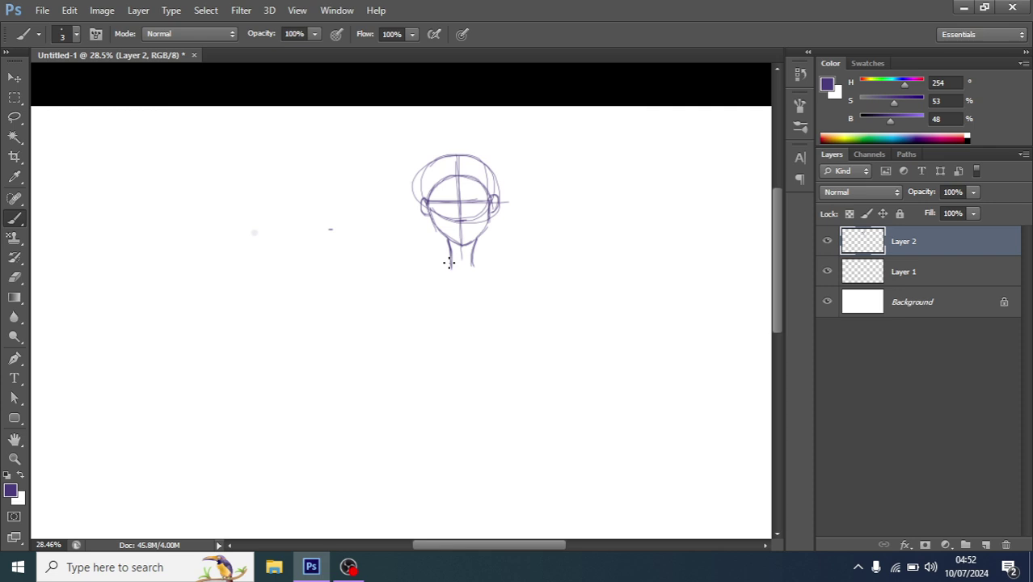
Step: Draw the sloping shoulder lines and the collar line with a small collarbone curve
mouse_move(383, 289)
left_mouse_down()
mouse_move(437, 277)
mouse_move(357, 298)
left_mouse_up()
mouse_move(482, 271)
left_mouse_down()
mouse_move(538, 283)
mouse_move(577, 309)
left_mouse_up()
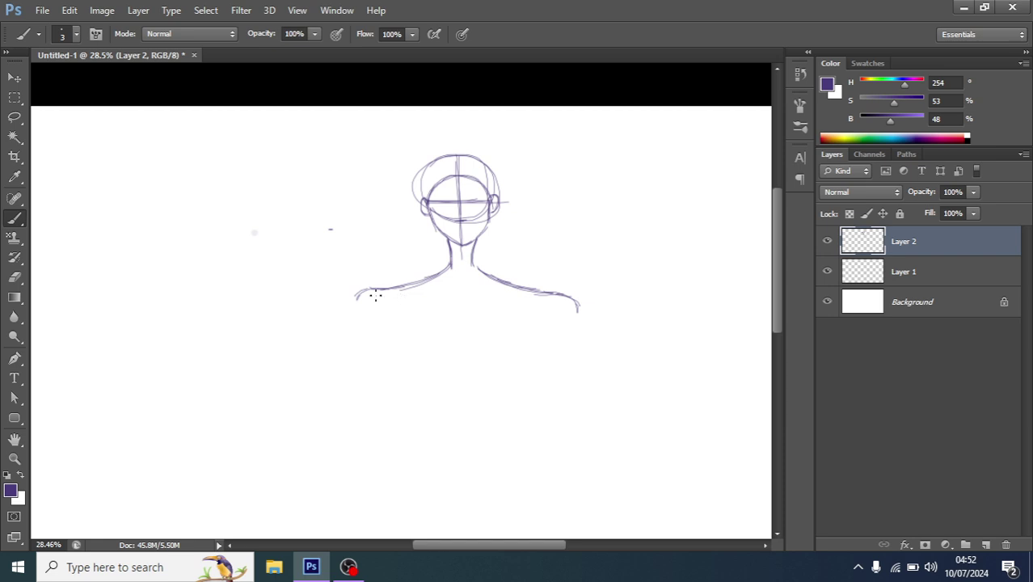
left_click_drag(375, 296, 463, 288)
key("ctrl+z")
left_click_drag(371, 298, 430, 296)
left_click_drag(458, 294, 525, 292)
scroll(533, 295, "down", 2)
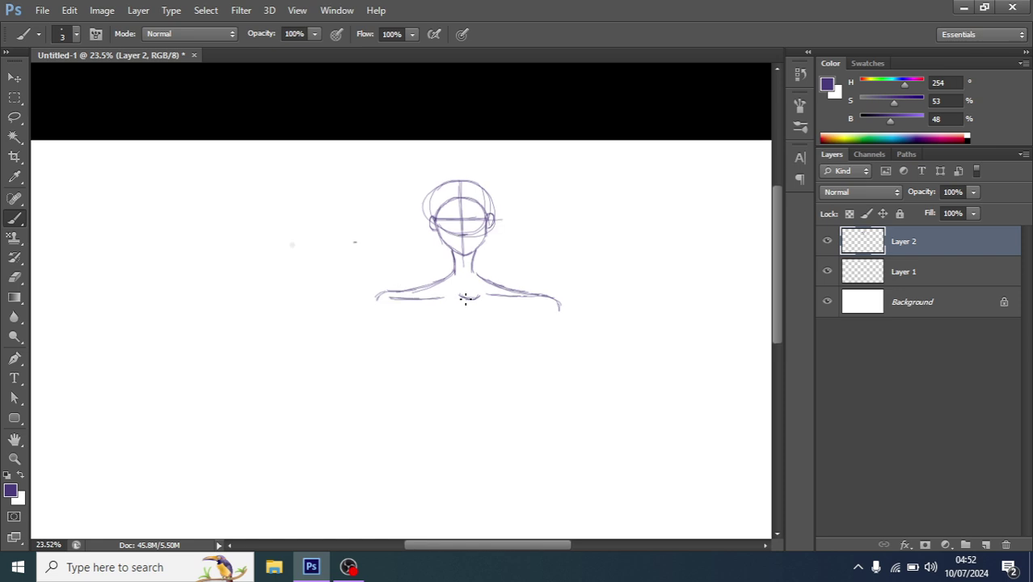
scroll(501, 299, "down", 2)
scroll(475, 299, "down", 1)
scroll(406, 260, "up", 2)
scroll(379, 228, "up", 1)
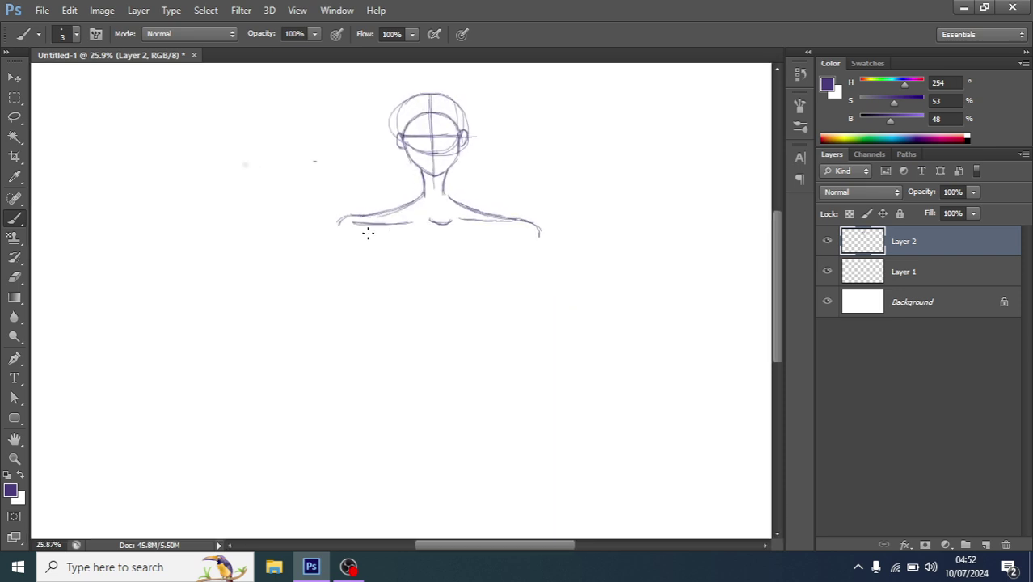
Step: Draw the V-shaped chest guide below the shoulders
left_click_drag(356, 228, 439, 280)
left_click_drag(369, 231, 436, 279)
mouse_move(361, 232)
left_mouse_down()
mouse_move(449, 286)
mouse_move(526, 231)
left_mouse_up()
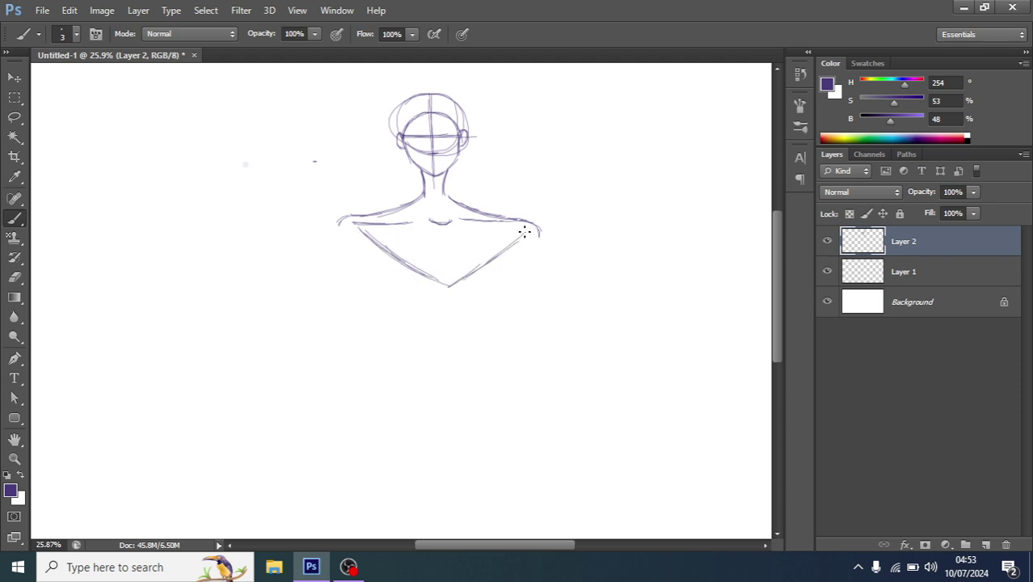
Step: Draw the collarbone line and a vertical centre line from the neck down past the V
left_click_drag(354, 225, 508, 223)
key("ctrl+z")
left_click_drag(433, 198, 442, 285)
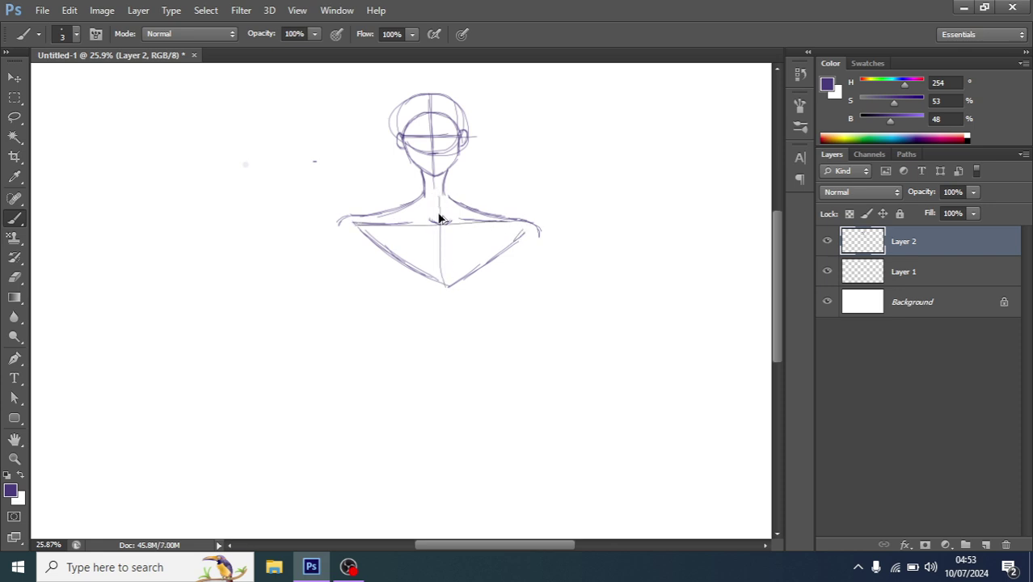
key("ctrl+z")
left_click_drag(441, 196, 450, 340)
key("ctrl+z")
left_click_drag(439, 209, 452, 353)
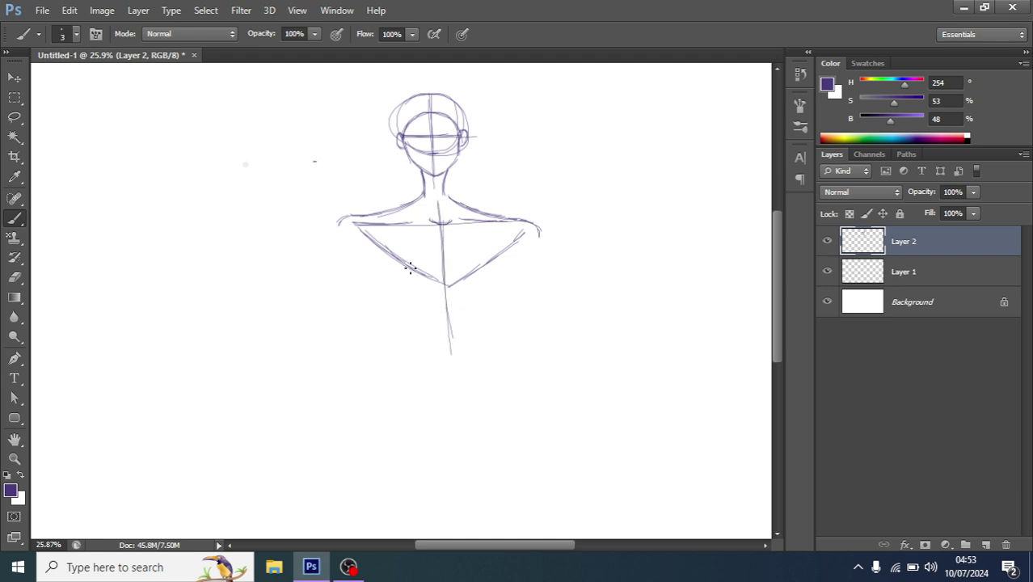
Step: Sketch the left and right torso side contours beside the V
left_click_drag(410, 269, 415, 342)
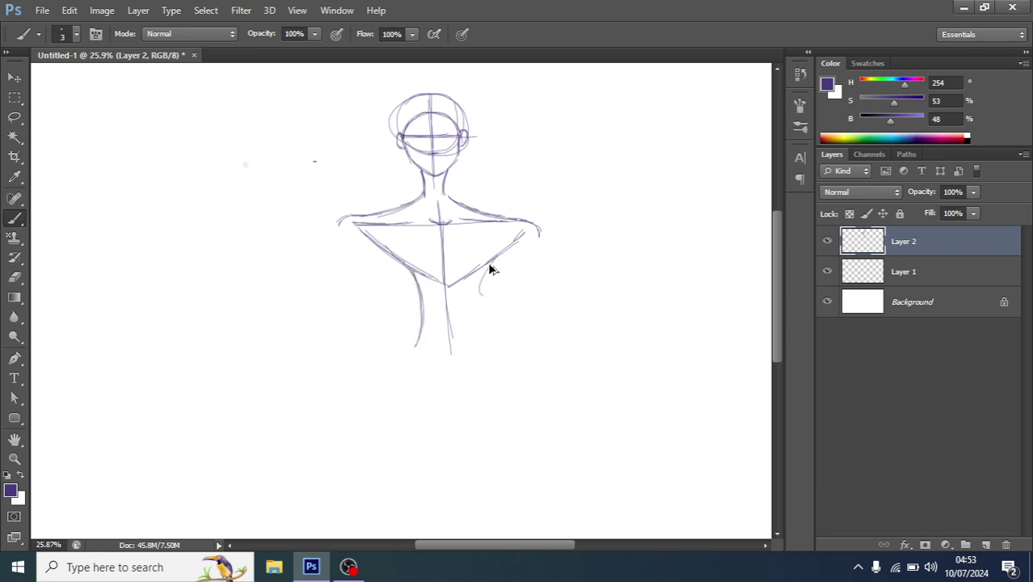
mouse_move(488, 268)
left_mouse_down()
mouse_move(482, 327)
mouse_move(494, 325)
mouse_move(498, 348)
left_mouse_up()
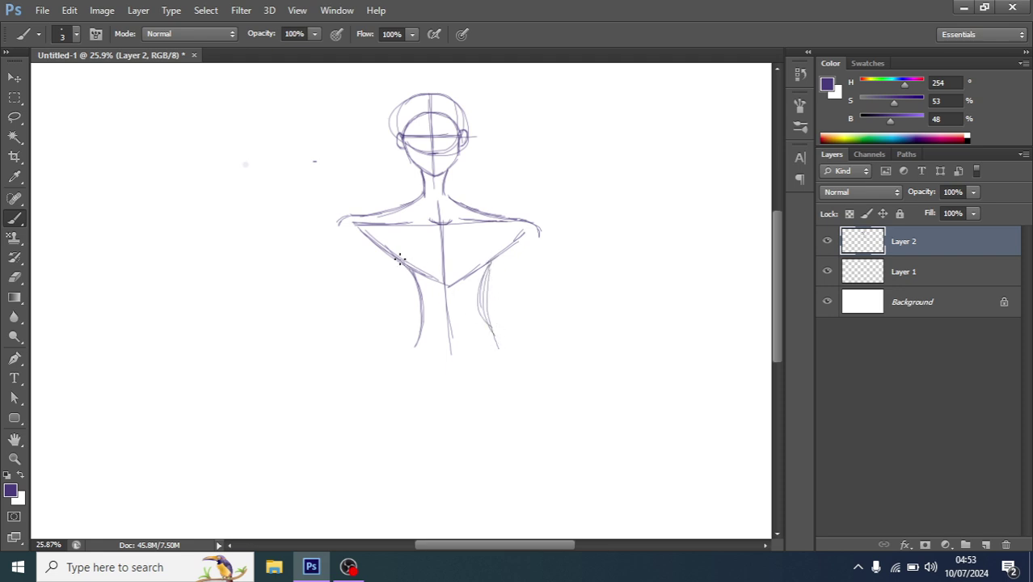
mouse_move(399, 259)
left_mouse_down()
mouse_move(419, 287)
mouse_move(424, 330)
left_mouse_up()
scroll(493, 254, "up", 5)
left_click_drag(485, 273, 469, 332)
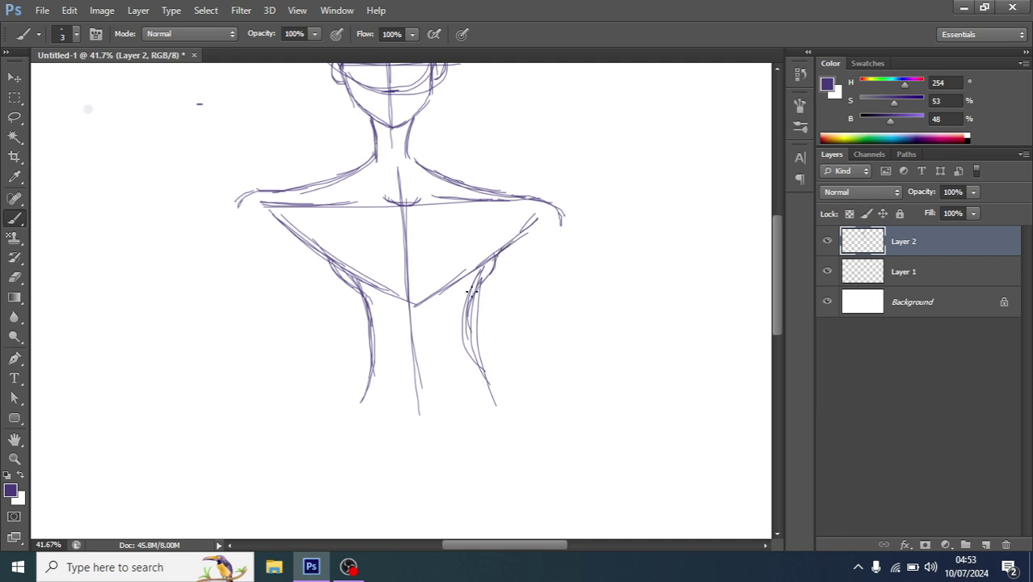
mouse_move(470, 292)
left_mouse_down()
mouse_move(465, 342)
mouse_move(483, 370)
left_mouse_up()
scroll(450, 354, "down", 5)
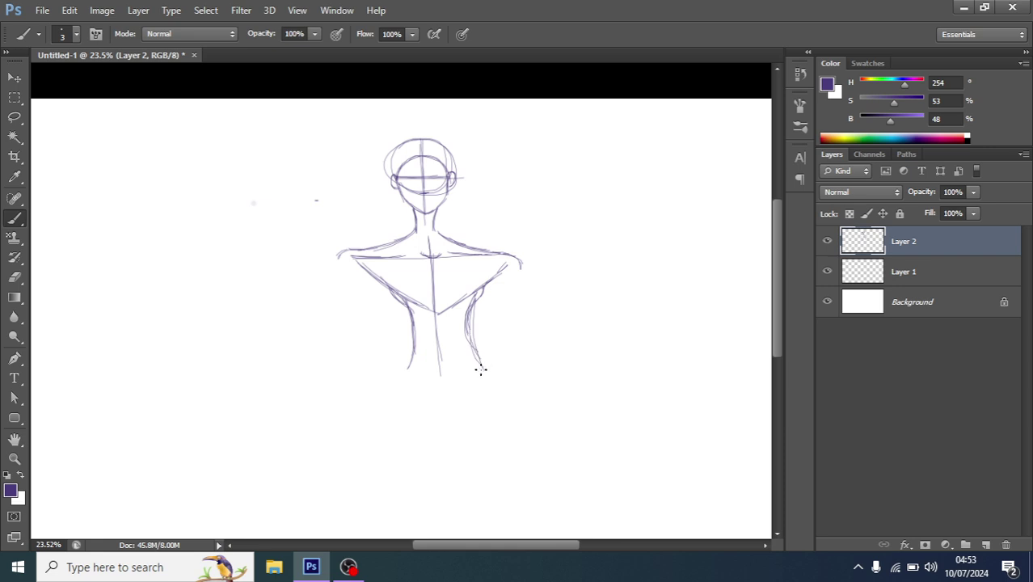
scroll(419, 339, "down", 2)
scroll(389, 267, "up", 3)
scroll(351, 214, "up", 1)
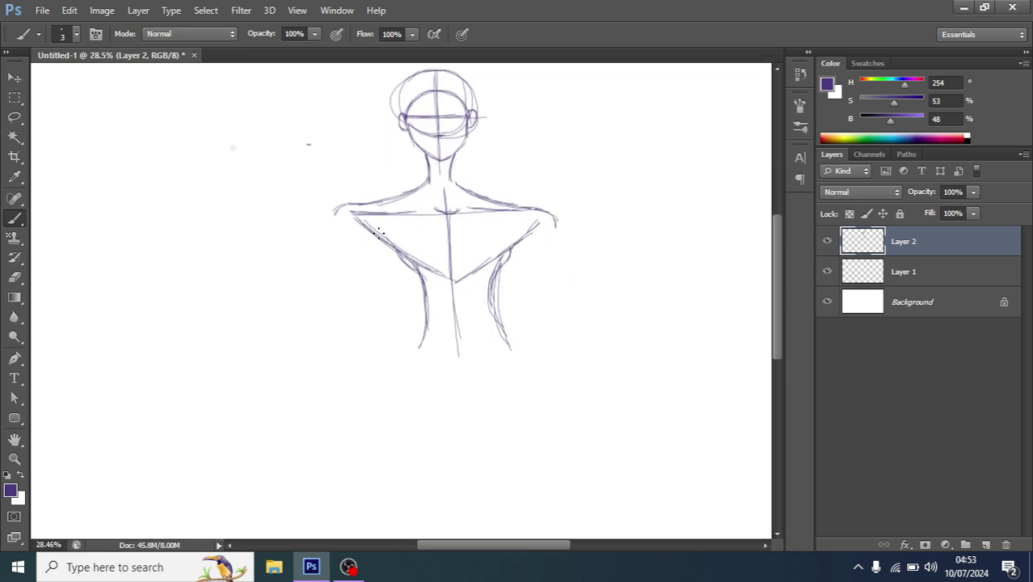
scroll(349, 213, "up", 2)
scroll(346, 210, "up", 1)
Step: Draw the rounded left chest curve sweeping down from the left shoulder
mouse_move(345, 210)
left_mouse_down()
mouse_move(320, 257)
mouse_move(404, 282)
left_mouse_up()
key("ctrl+z")
left_click_drag(343, 212, 406, 283)
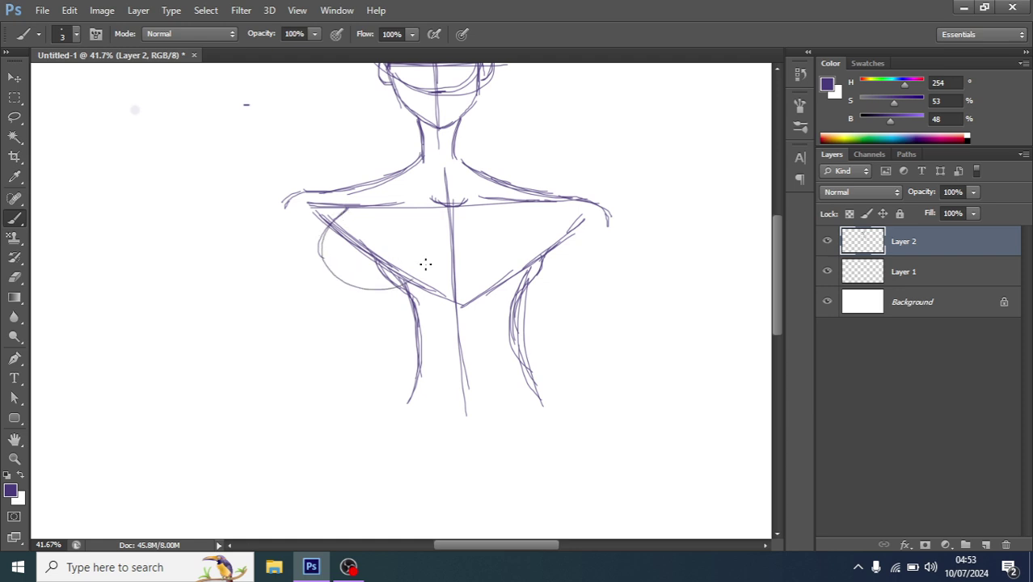
key("ctrl+z")
key("ctrl+z")
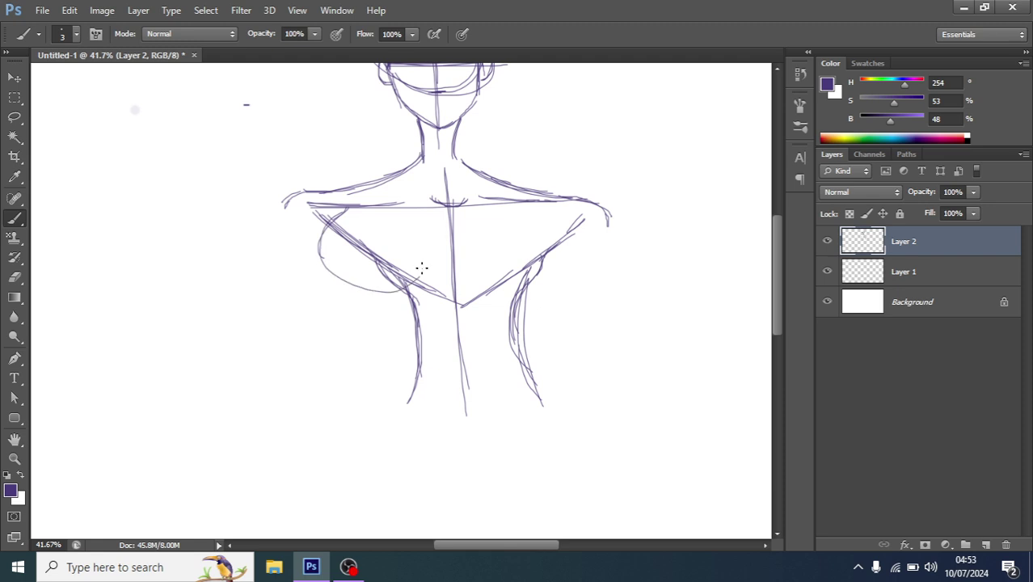
key("ctrl+z")
mouse_move(349, 210)
left_mouse_down()
mouse_move(387, 295)
mouse_move(453, 255)
mouse_move(535, 288)
mouse_move(583, 263)
mouse_move(567, 239)
left_mouse_up()
scroll(517, 266, "down", 1)
key("ctrl+z")
Step: Draw the rounded right chest curve and darken the right shoulder line
left_click_drag(513, 275, 552, 287)
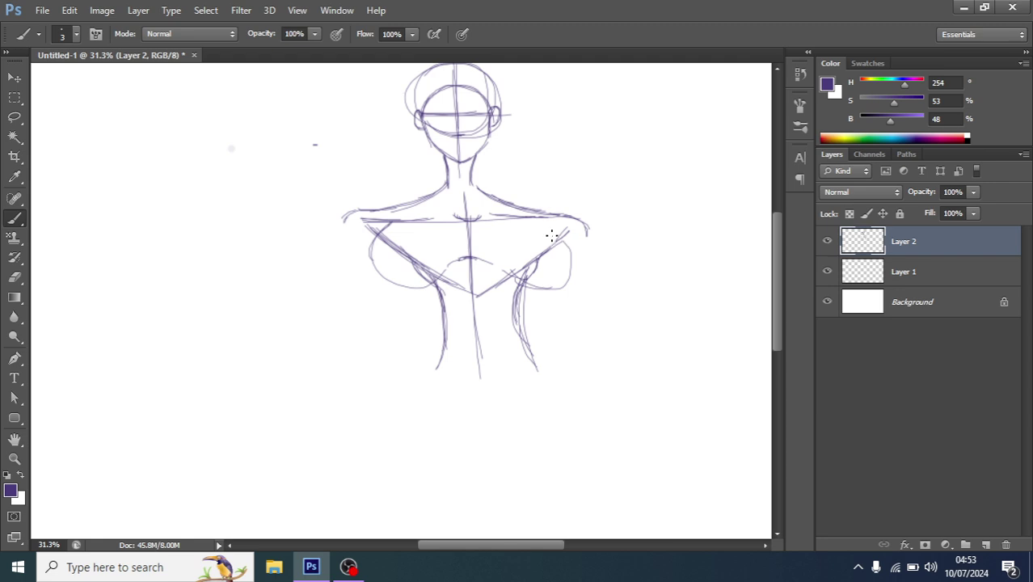
mouse_move(566, 228)
left_mouse_down()
mouse_move(560, 273)
mouse_move(534, 283)
left_mouse_up()
left_click_drag(547, 219, 517, 207)
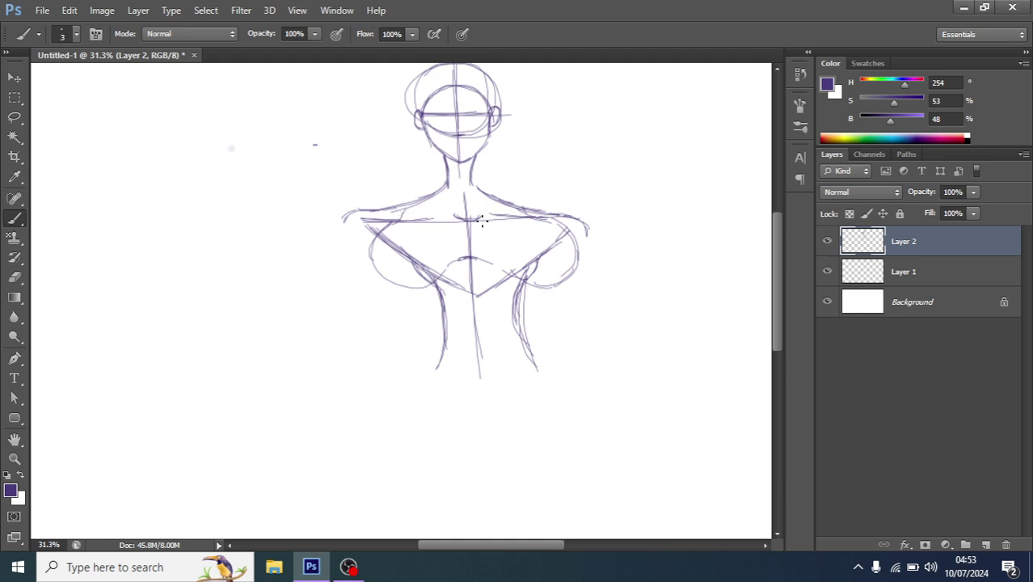
scroll(482, 220, "down", 3)
scroll(484, 265, "up", 2)
scroll(394, 250, "up", 1)
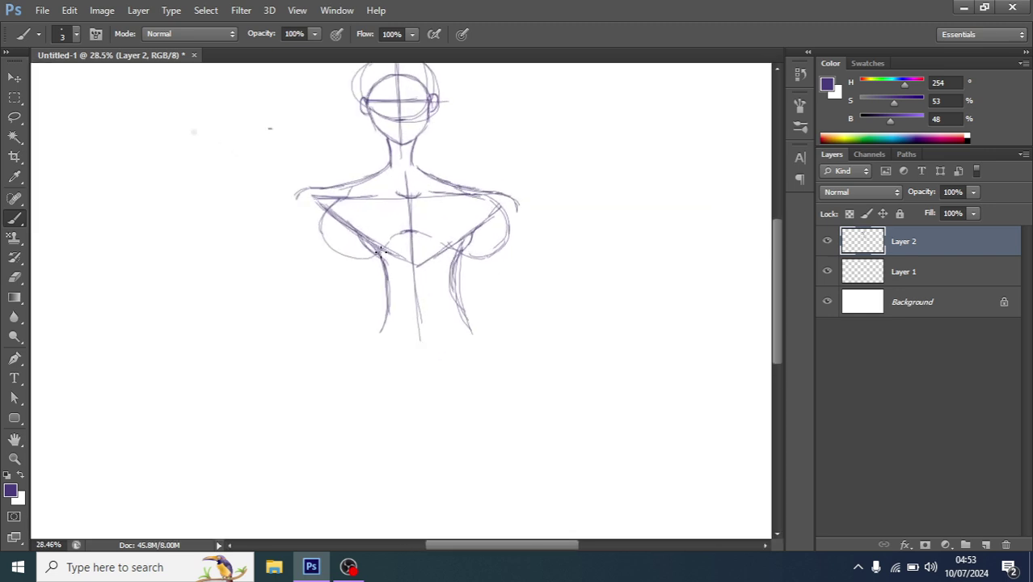
Step: Reinforce the chest arcs and darken both shoulder lines and the left torso line
left_click_drag(382, 251, 331, 247)
left_click_drag(389, 239, 505, 245)
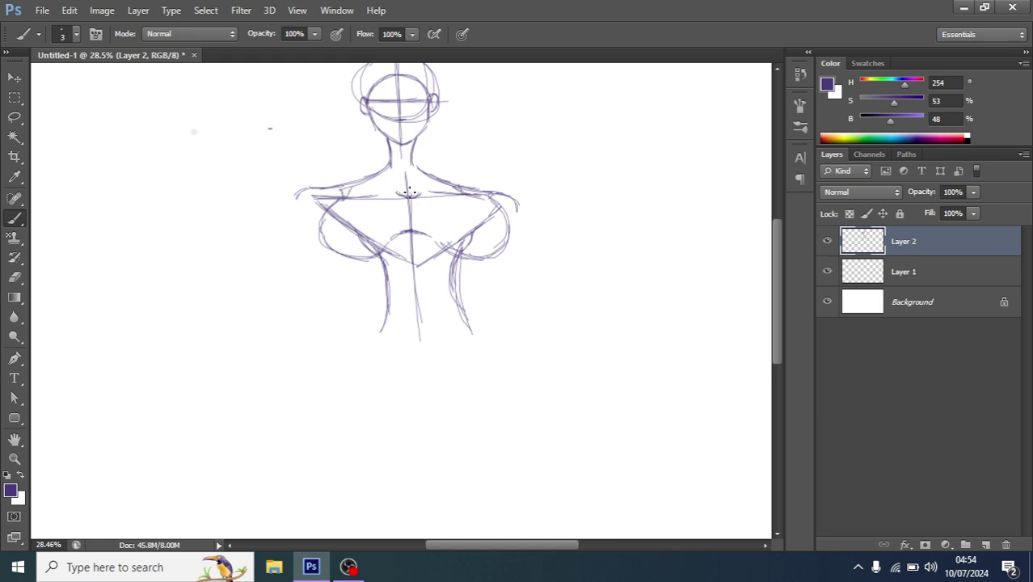
left_click_drag(387, 197, 355, 197)
left_click_drag(429, 192, 478, 193)
left_click_drag(385, 194, 341, 197)
scroll(404, 259, "down", 3)
scroll(397, 277, "up", 1)
left_click_drag(380, 252, 368, 324)
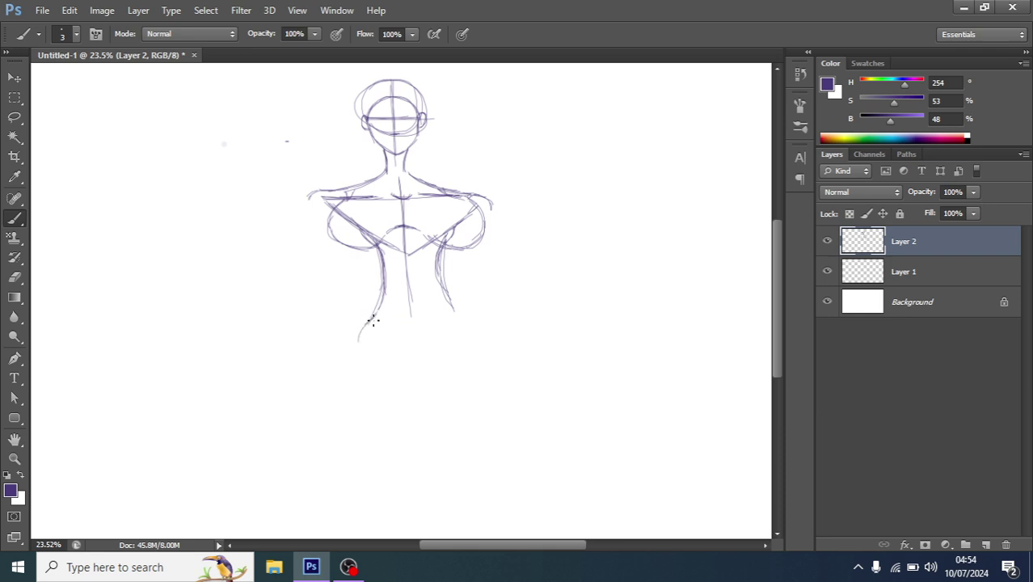
Step: Extend the torso side lines down toward the hips and crotch
left_click_drag(448, 302, 475, 342)
left_click_drag(364, 323, 368, 368)
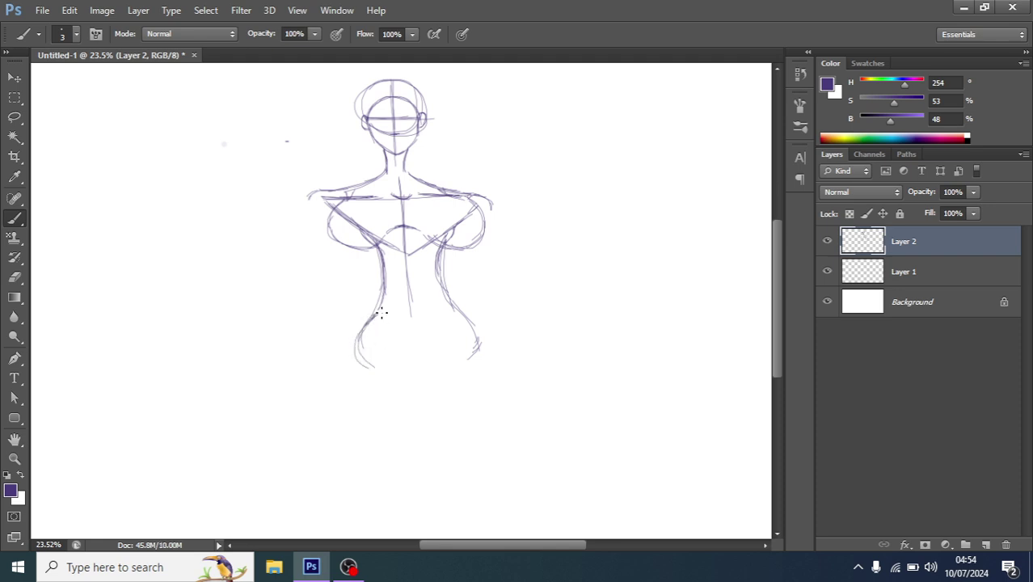
mouse_move(376, 316)
left_mouse_down()
mouse_move(422, 385)
mouse_move(444, 324)
left_mouse_up()
key("ctrl+alt+z")
key("ctrl+alt+z")
mouse_move(416, 394)
left_mouse_down()
mouse_move(444, 337)
mouse_move(419, 395)
left_mouse_up()
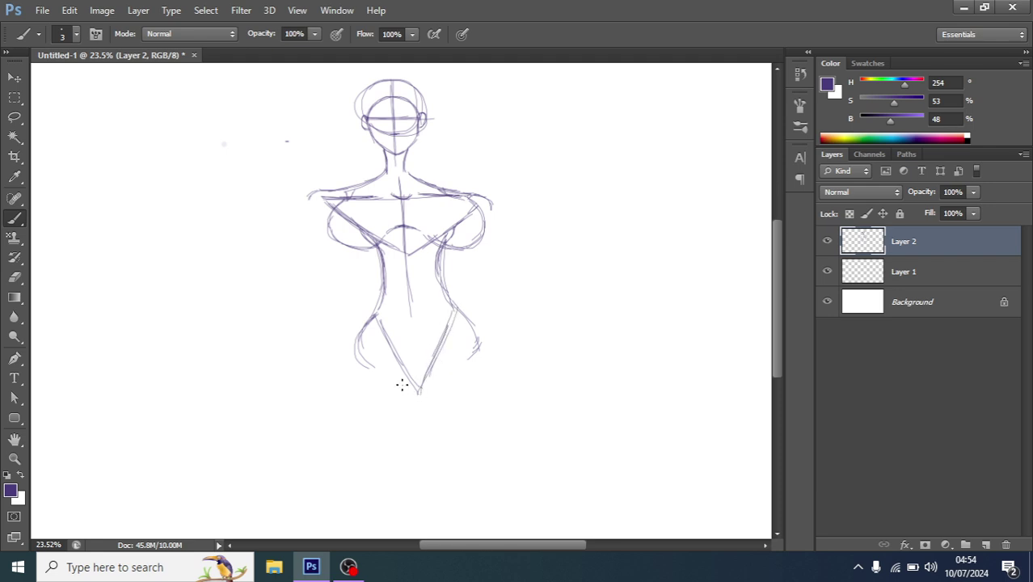
Step: Shape the left hip curve and right hip oval, joined by a curved line across the top
left_click_drag(373, 325, 353, 368)
left_click_drag(351, 342, 406, 408)
left_click_drag(361, 375, 425, 380)
mouse_move(366, 339)
left_mouse_down()
mouse_move(354, 398)
mouse_move(389, 404)
mouse_move(403, 341)
mouse_move(353, 369)
mouse_move(389, 408)
left_mouse_up()
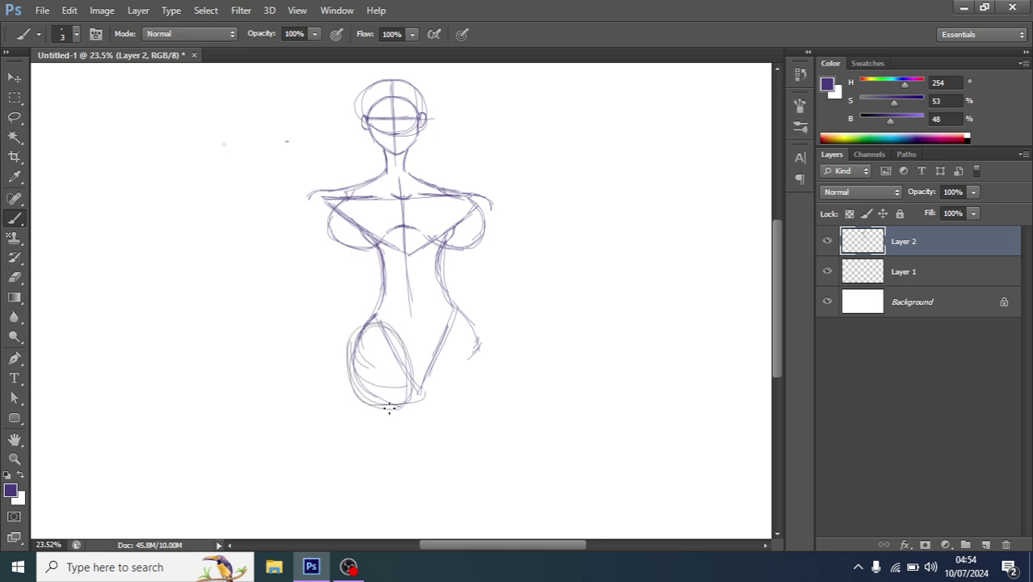
mouse_move(429, 347)
left_mouse_down()
mouse_move(462, 404)
mouse_move(477, 331)
mouse_move(430, 342)
mouse_move(460, 405)
mouse_move(442, 322)
mouse_move(397, 329)
mouse_move(441, 335)
left_mouse_up()
mouse_move(370, 325)
left_mouse_down()
mouse_move(439, 319)
mouse_move(361, 320)
mouse_move(435, 338)
left_mouse_up()
Step: Reinforce the left and right waist and hip contours
scroll(430, 260, "up", 2)
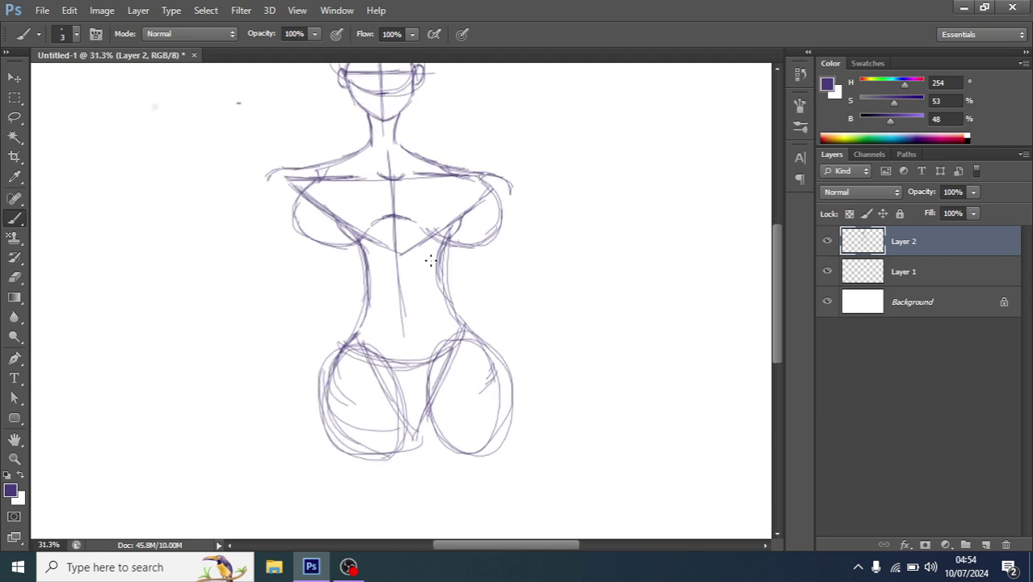
scroll(380, 261, "up", 1)
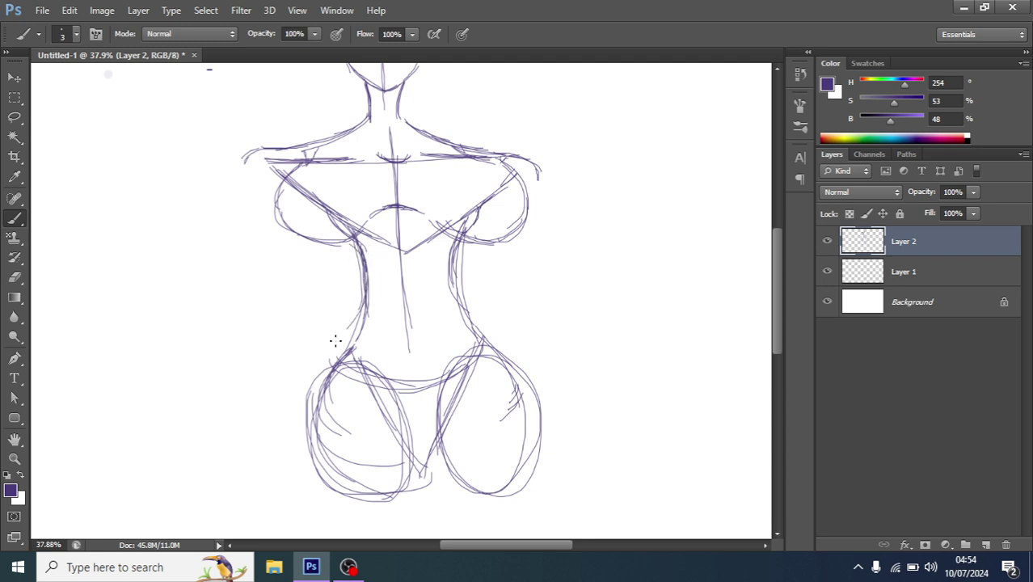
left_click_drag(362, 314, 314, 374)
left_click_drag(367, 304, 325, 373)
left_click_drag(361, 323, 311, 385)
mouse_move(453, 303)
left_mouse_down()
mouse_move(489, 360)
mouse_move(509, 355)
left_mouse_up()
Step: Draw and reinforce the curved lines beneath the chest
scroll(386, 249, "up", 1)
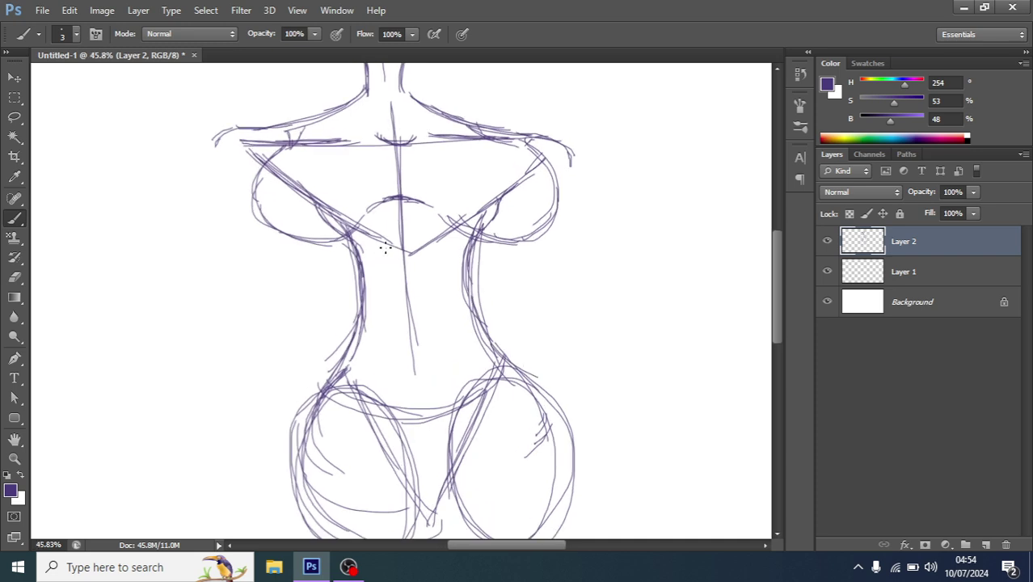
mouse_move(358, 241)
left_mouse_down()
mouse_move(394, 264)
mouse_move(441, 262)
mouse_move(403, 254)
left_mouse_up()
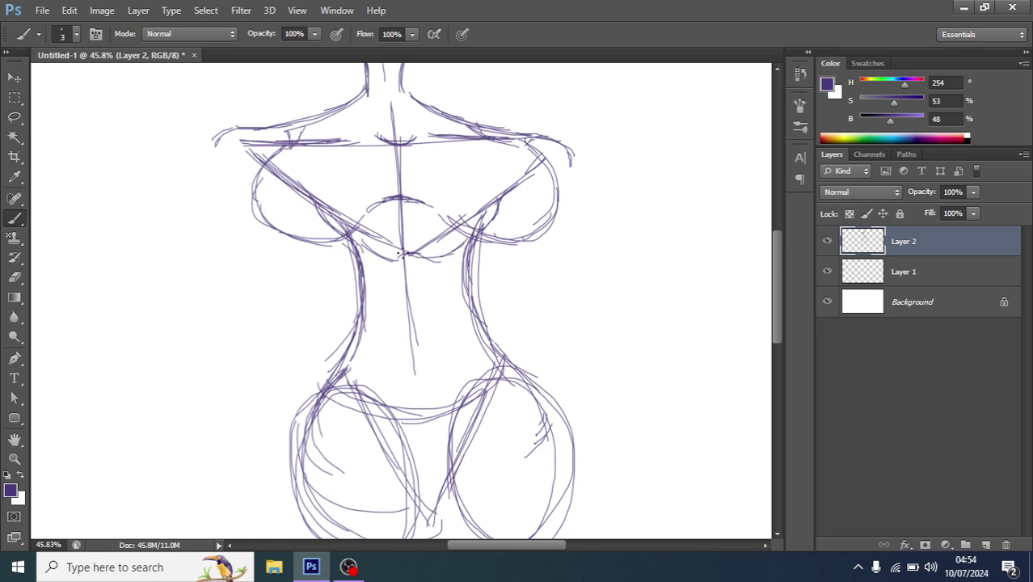
mouse_move(465, 244)
left_mouse_down()
mouse_move(443, 261)
mouse_move(355, 236)
left_mouse_up()
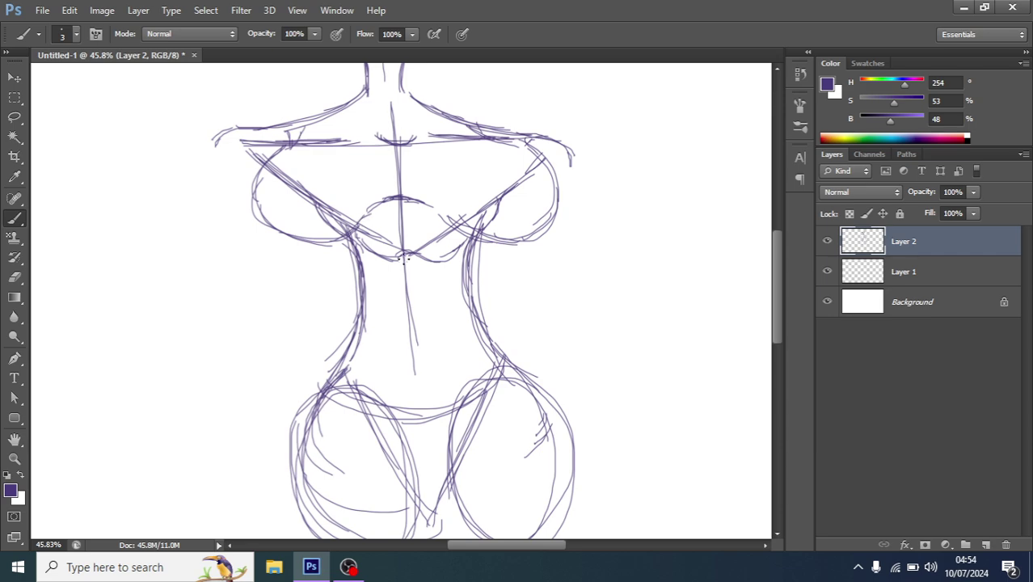
mouse_move(373, 260)
left_mouse_down()
mouse_move(395, 291)
mouse_move(458, 262)
left_mouse_up()
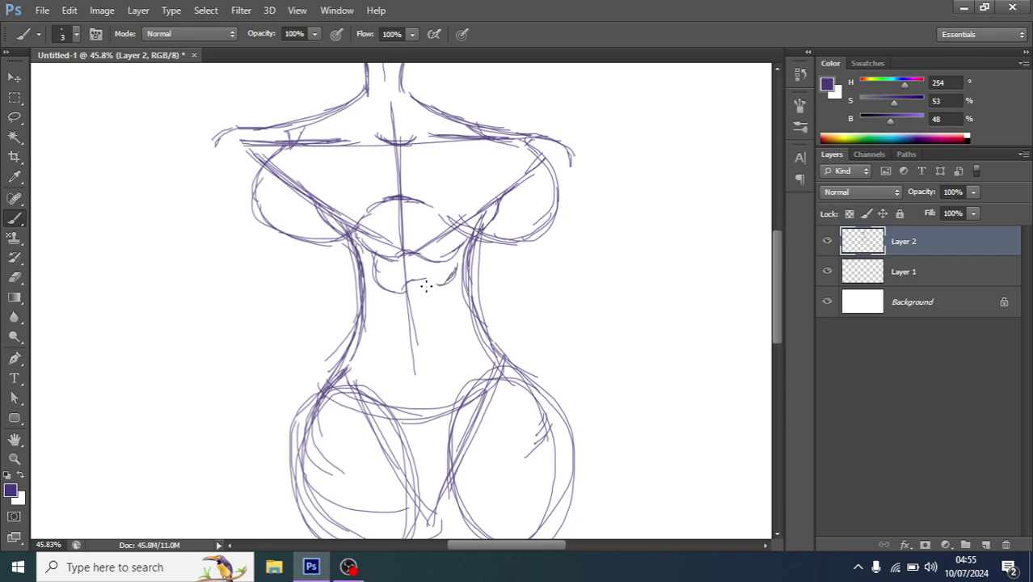
left_click_drag(380, 294, 396, 328)
left_click_drag(392, 291, 416, 377)
key("ctrl+z")
Step: Sketch vertical abdomen lines running down below the chest
left_click_drag(388, 288, 394, 344)
left_click_drag(405, 342, 411, 392)
left_click_drag(444, 281, 430, 403)
scroll(441, 299, "down", 3)
scroll(440, 299, "down", 2)
scroll(441, 299, "down", 2)
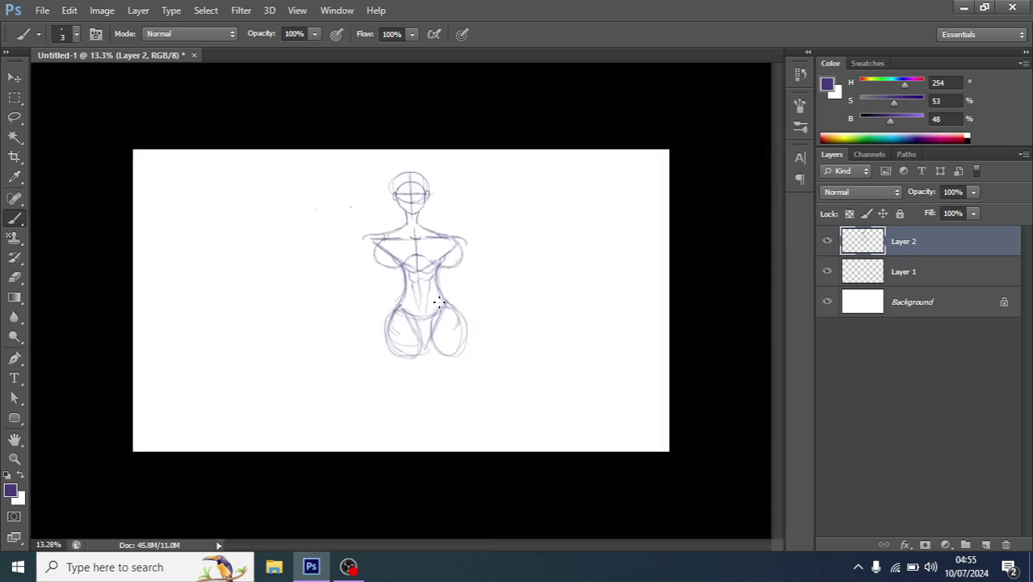
scroll(436, 295, "up", 1)
scroll(432, 293, "up", 2)
scroll(431, 292, "up", 2)
scroll(430, 291, "up", 1)
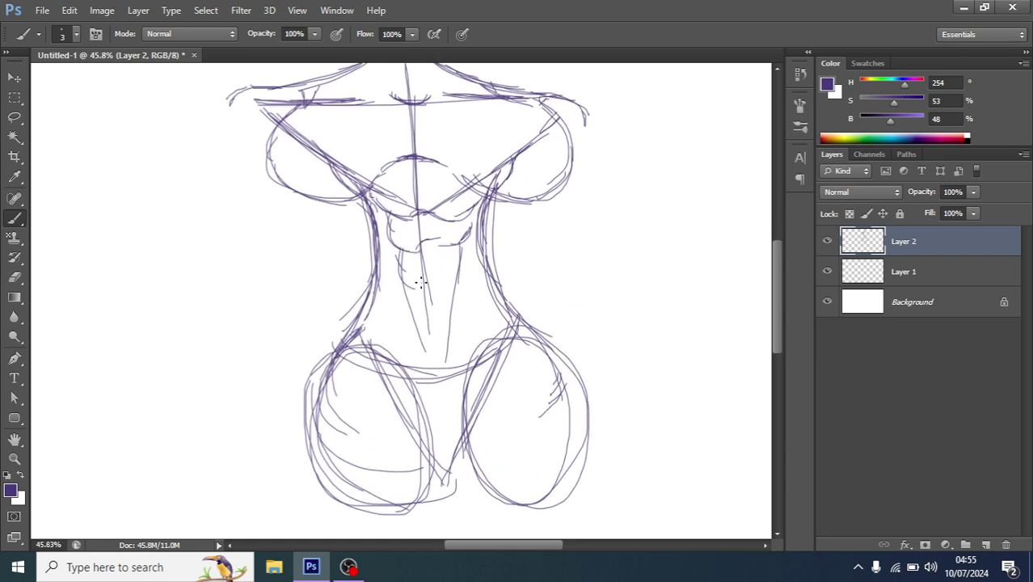
Step: Draw a line down the centre of the abdomen to the hips
left_click_drag(422, 262, 421, 300)
key("ctrl+z")
left_click_drag(421, 264, 433, 354)
left_click_drag(420, 236, 431, 387)
key("ctrl+alt+z")
key("ctrl+alt+z")
left_click_drag(422, 261, 437, 410)
left_click_drag(404, 257, 431, 382)
scroll(404, 233, "down", 2)
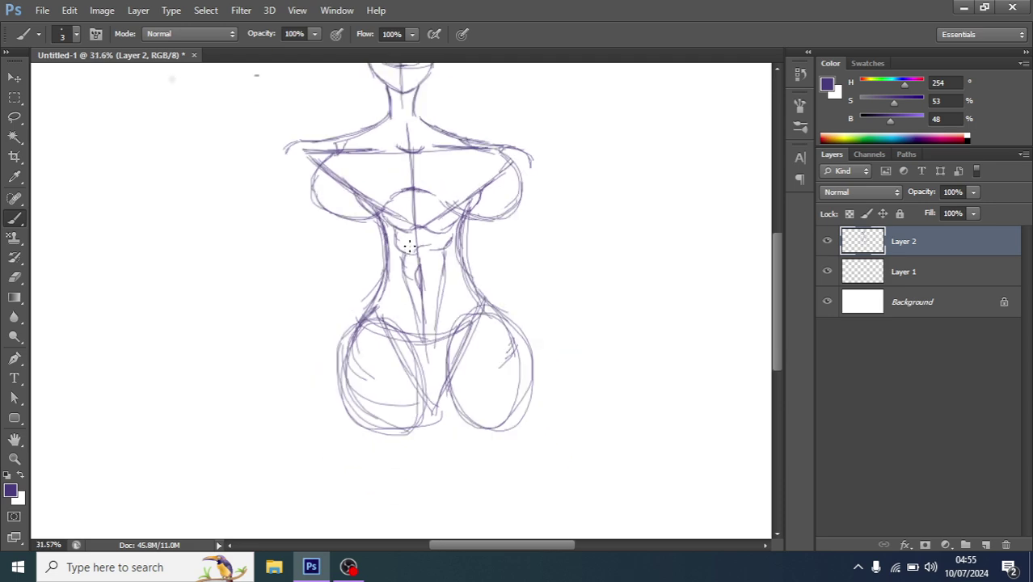
scroll(403, 234, "up", 3)
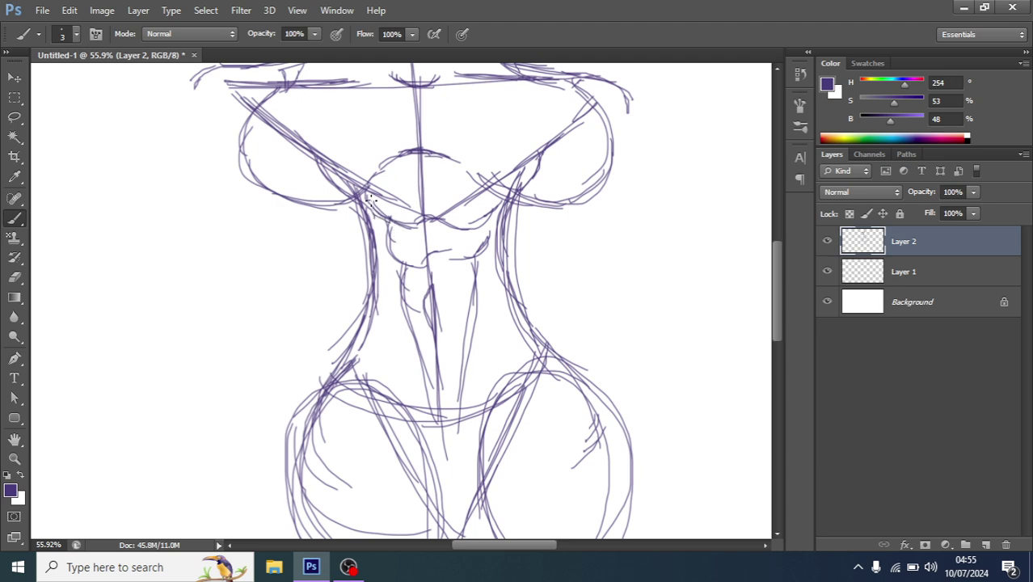
Step: Add a final curve under the chest and zoom out to view the whole figure
mouse_move(369, 200)
left_mouse_down()
mouse_move(411, 223)
mouse_move(490, 222)
left_mouse_up()
scroll(490, 223, "down", 3)
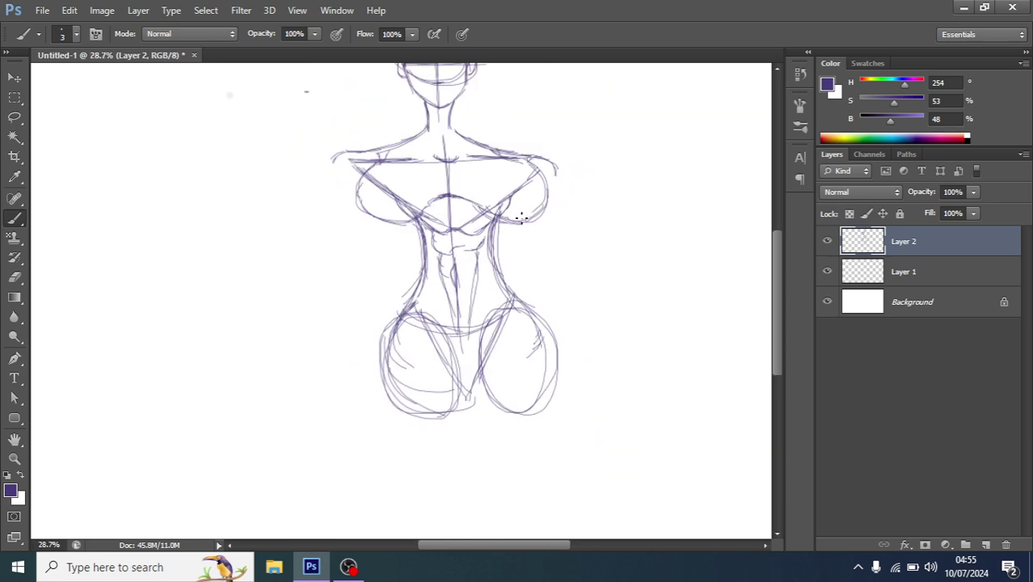
scroll(478, 206, "down", 2)
scroll(476, 210, "down", 1)
Step: Redraw the right thigh outline and inner hip line, and add a left thigh stroke
scroll(432, 340, "up", 1)
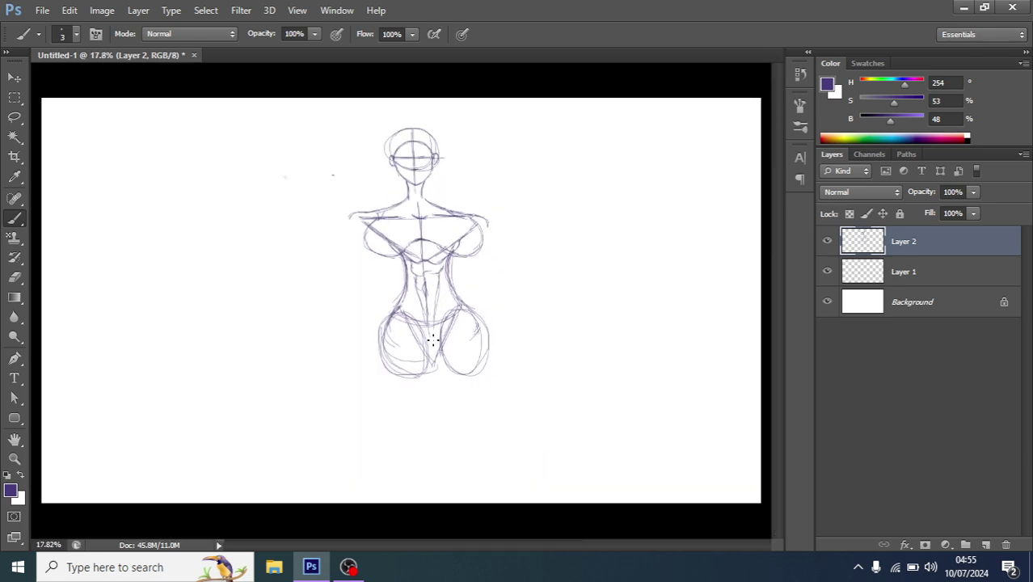
mouse_move(453, 304)
left_mouse_down()
mouse_move(485, 324)
mouse_move(441, 365)
mouse_move(487, 370)
left_mouse_up()
left_click_drag(458, 351, 441, 372)
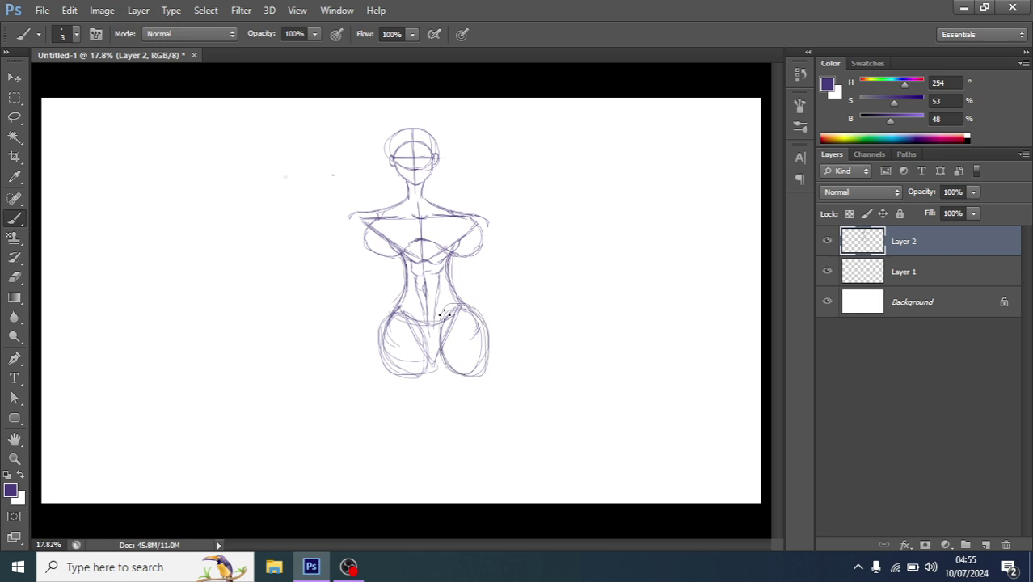
left_click_drag(401, 309, 420, 361)
scroll(388, 210, "down", 1)
scroll(380, 207, "up", 1)
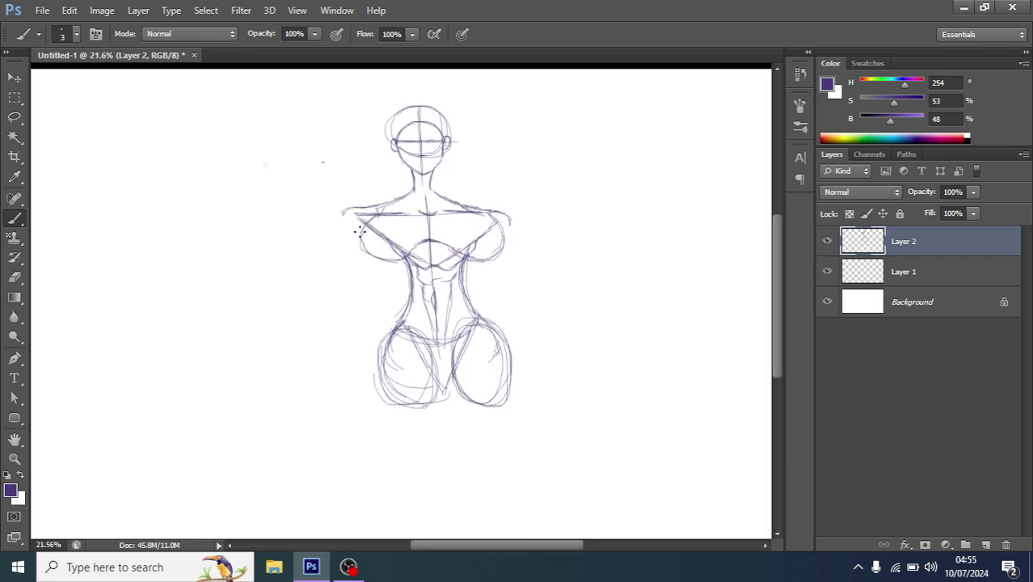
scroll(383, 197, "up", 1)
Step: Outline round shoulder caps on the left and right shoulders
mouse_move(346, 204)
left_mouse_down()
mouse_move(353, 236)
mouse_move(368, 229)
mouse_move(322, 220)
mouse_move(372, 218)
mouse_move(323, 233)
mouse_move(373, 235)
left_mouse_up()
mouse_move(552, 206)
left_mouse_down()
mouse_move(558, 236)
mouse_move(579, 228)
mouse_move(556, 236)
left_mouse_up()
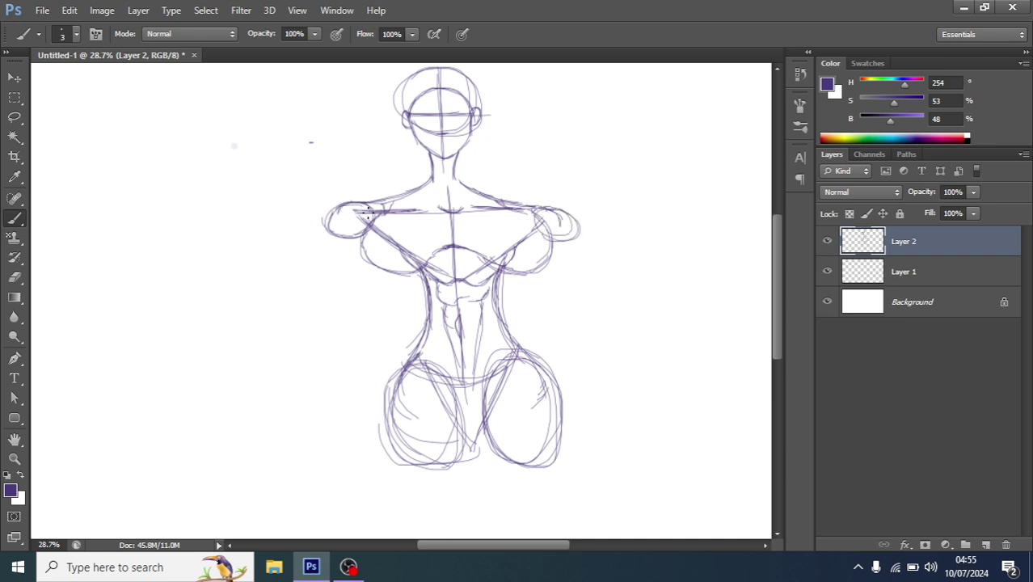
mouse_move(370, 215)
left_mouse_down()
mouse_move(325, 230)
mouse_move(345, 224)
left_mouse_up()
scroll(444, 166, "up", 3)
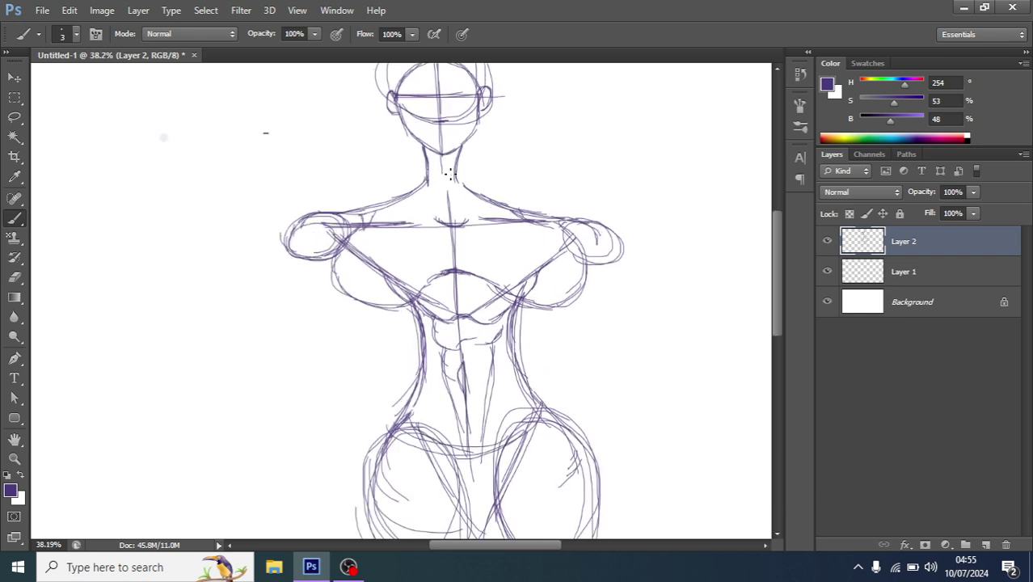
left_click_drag(383, 212, 312, 233)
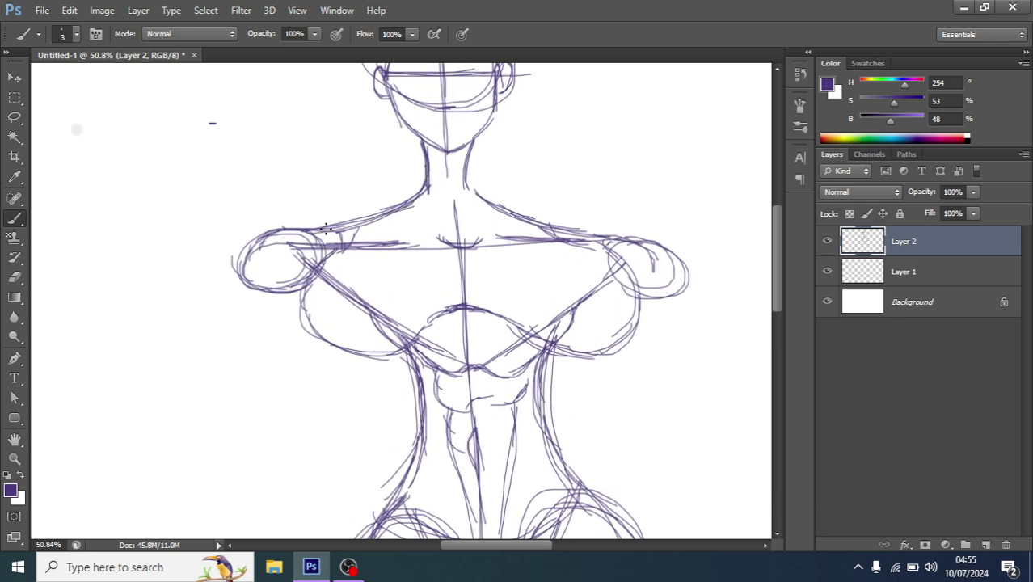
left_click_drag(490, 199, 606, 239)
scroll(618, 257, "down", 2)
scroll(617, 257, "down", 1)
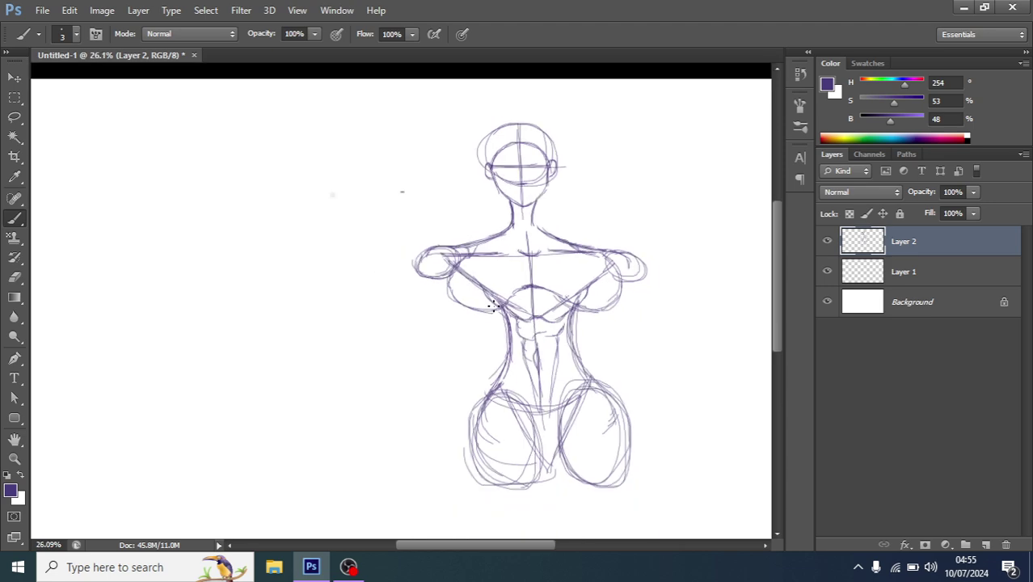
scroll(399, 339, "down", 1)
Step: Darken the hip and leg outlines
mouse_move(389, 308)
left_mouse_down()
mouse_move(380, 380)
mouse_move(412, 386)
left_mouse_up()
left_click_drag(421, 317, 404, 380)
left_click_drag(483, 305, 478, 382)
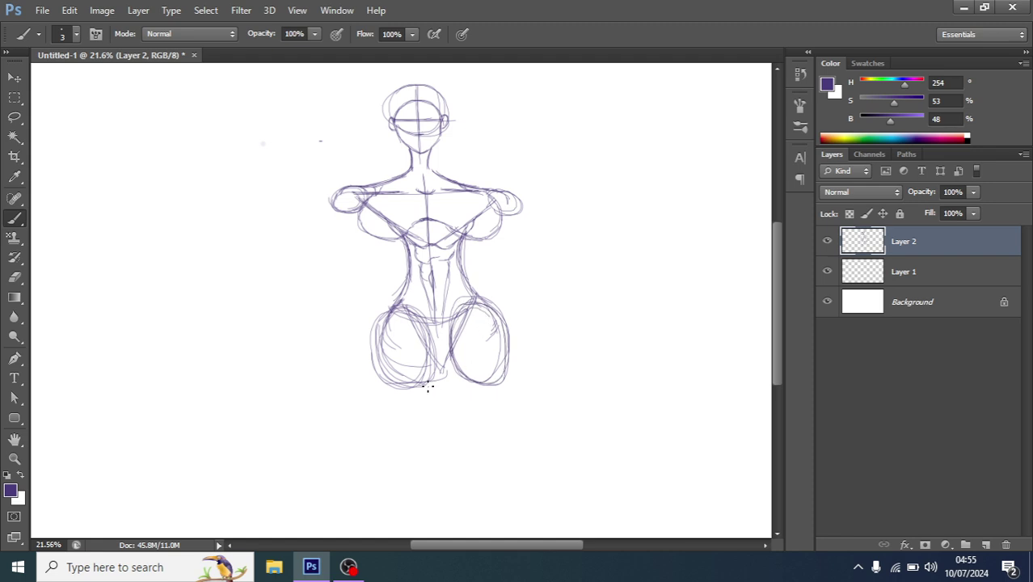
scroll(427, 380, "down", 1)
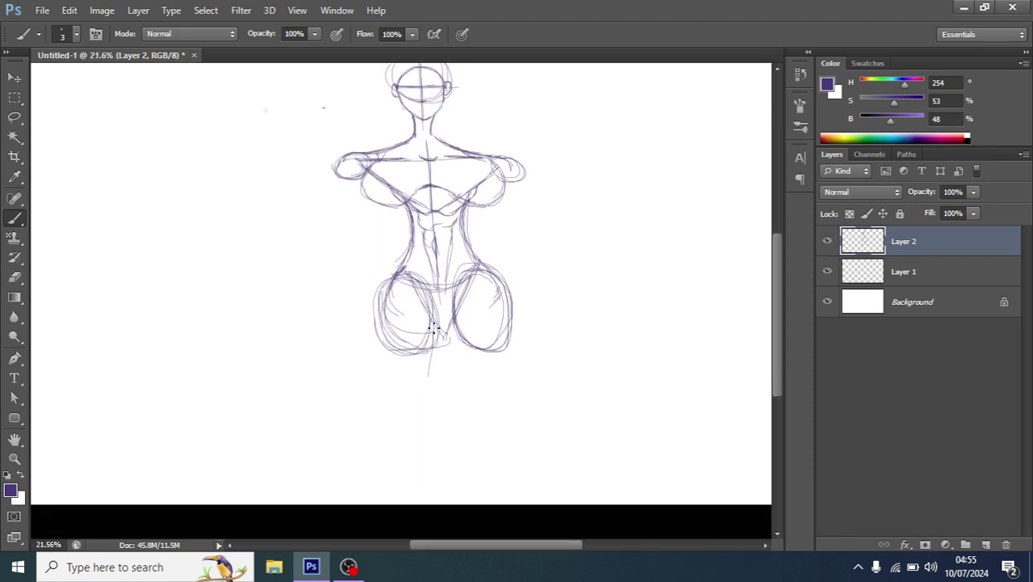
Step: Draw a guide line between the legs and the left leg's outer outline
left_click_drag(432, 339, 420, 421)
left_click_drag(431, 379, 401, 433)
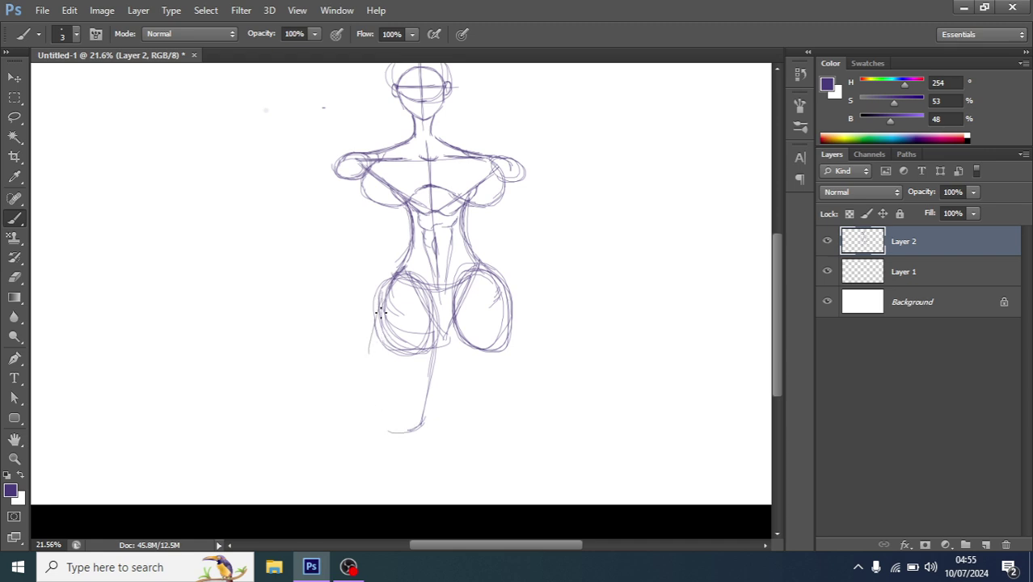
left_click_drag(372, 380, 377, 314)
left_click_drag(369, 352, 382, 433)
Step: Outline the right leg down to the knee and reinforce its outer thigh edge
mouse_move(491, 283)
left_mouse_down()
mouse_move(503, 352)
mouse_move(509, 325)
mouse_move(504, 435)
mouse_move(467, 417)
mouse_move(463, 373)
left_mouse_up()
key("ctrl+z")
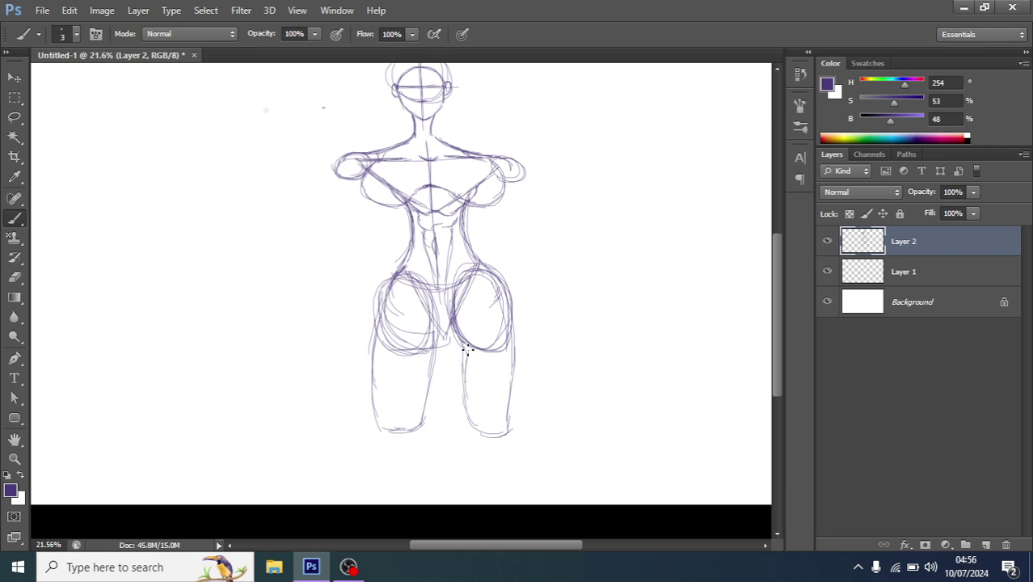
mouse_move(467, 350)
left_mouse_down()
mouse_move(462, 370)
mouse_move(485, 429)
mouse_move(503, 429)
mouse_move(516, 368)
mouse_move(503, 427)
mouse_move(511, 412)
left_mouse_up()
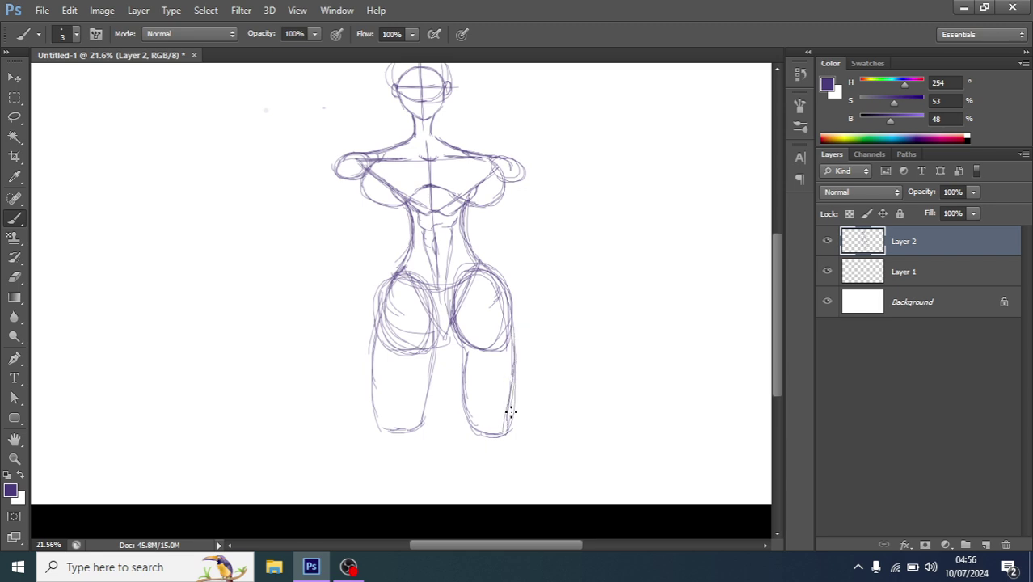
left_click_drag(515, 348, 510, 310)
scroll(436, 335, "down", 2)
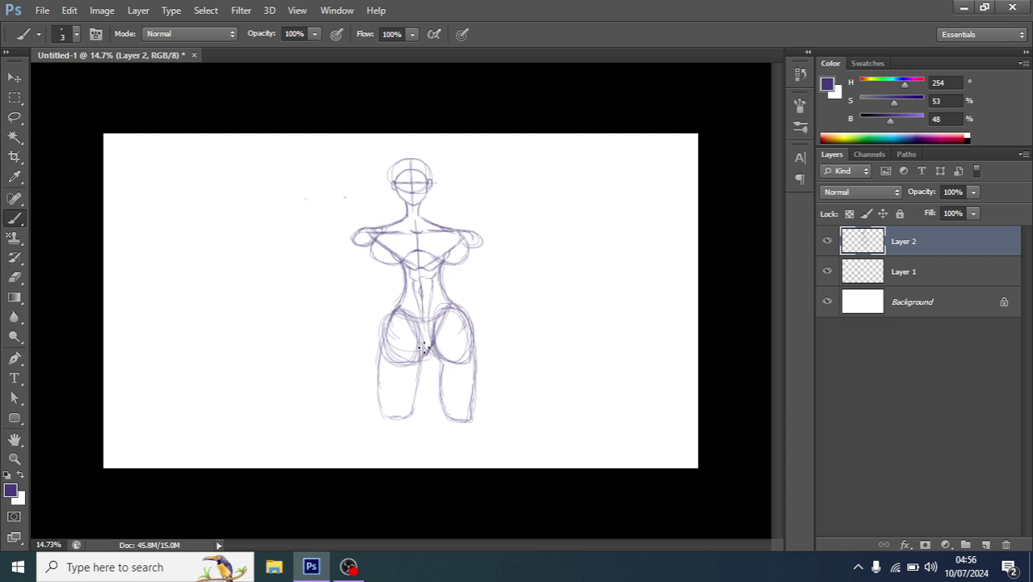
scroll(451, 370, "up", 1)
scroll(428, 380, "up", 1)
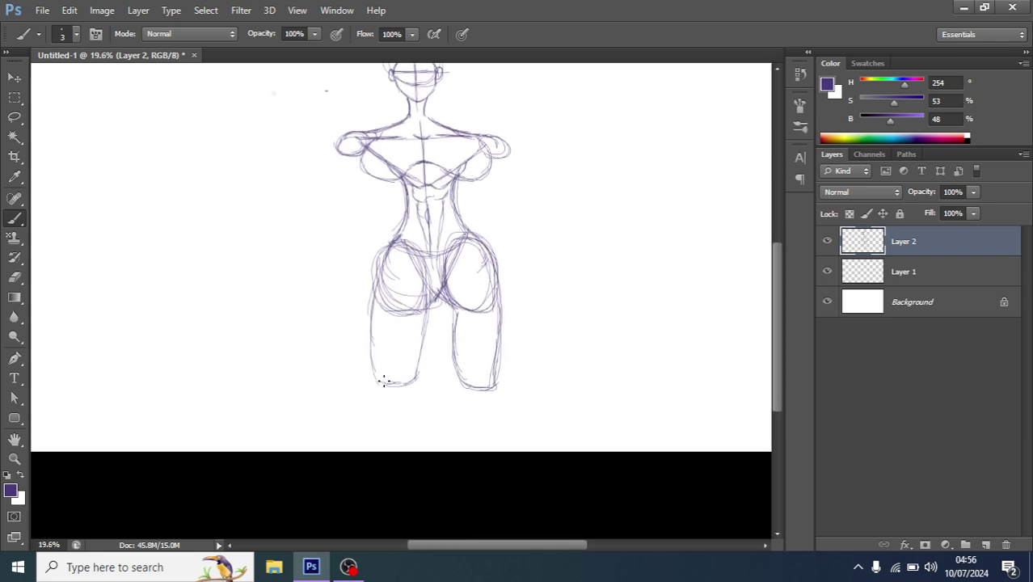
Step: Sketch the knee ovals, undoing a misplaced loop on the left leg
mouse_move(384, 382)
left_mouse_down()
mouse_move(384, 397)
mouse_move(403, 404)
mouse_move(407, 395)
left_mouse_up()
key("ctrl+alt+z")
key("ctrl+alt+z")
key("ctrl+alt+z")
mouse_move(472, 383)
left_mouse_down()
mouse_move(468, 400)
mouse_move(479, 376)
mouse_move(489, 397)
mouse_move(473, 407)
left_mouse_up()
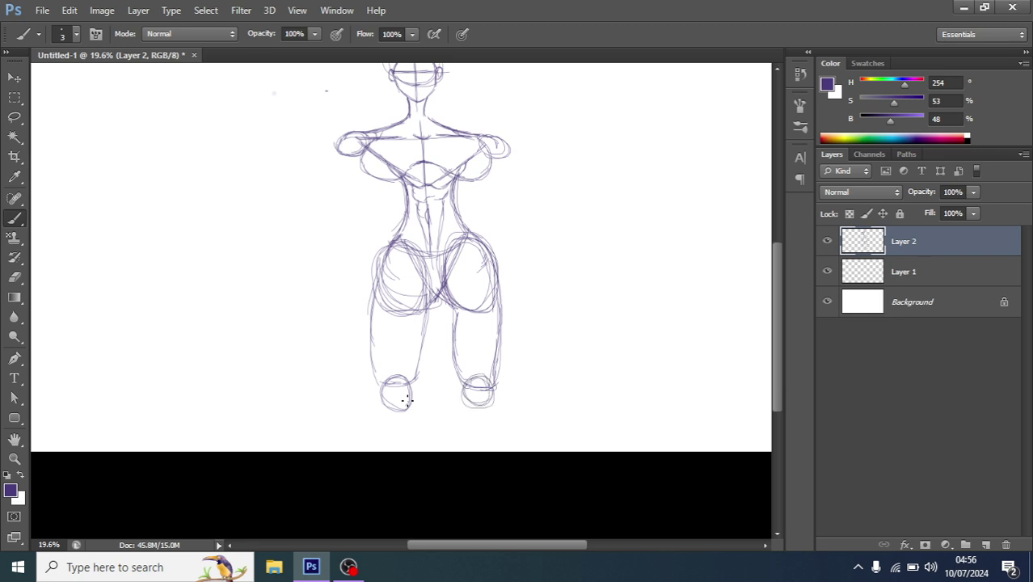
scroll(406, 400, "down", 3)
scroll(411, 430, "up", 4)
scroll(396, 445, "up", 1)
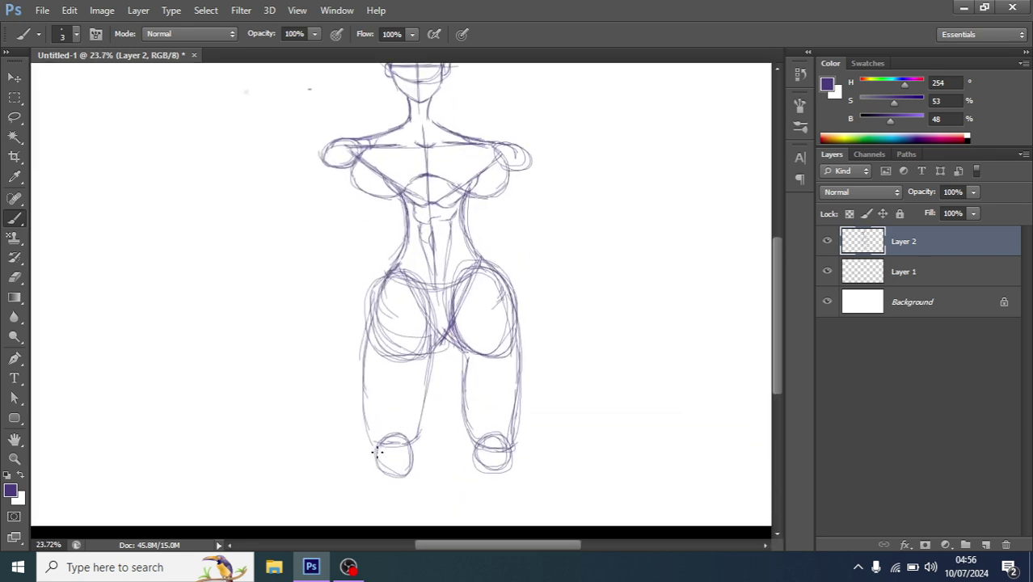
Step: Draw the inner and outer shin lines down from the left knee
left_click_drag(375, 450, 368, 490)
left_click_drag(380, 452, 372, 524)
key("ctrl+z")
left_click_drag(378, 444, 375, 524)
left_click_drag(411, 453, 414, 524)
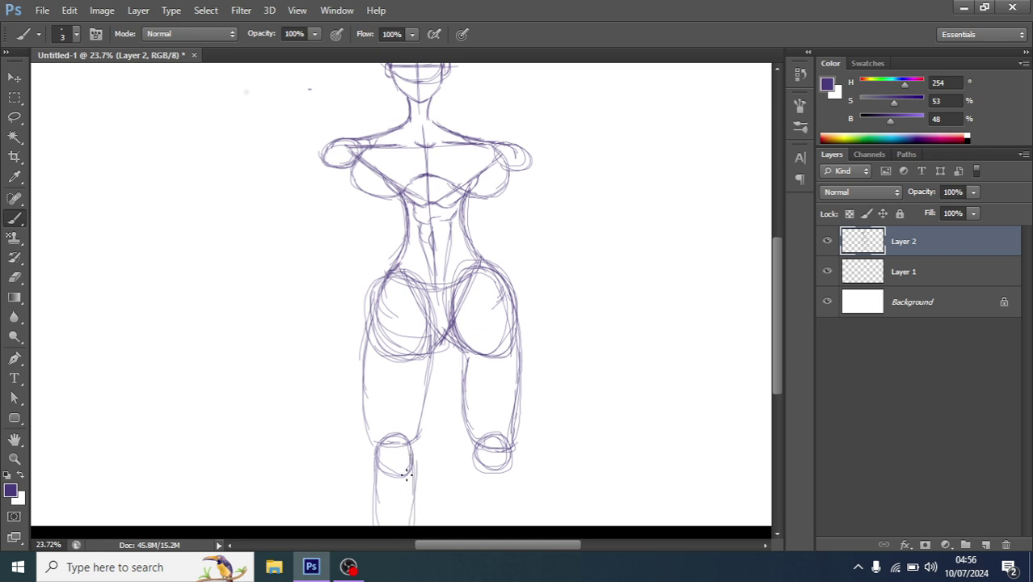
left_click_drag(409, 455, 410, 520)
Step: Draw the inner and outer shin lines down from the right knee
left_click_drag(480, 485, 480, 524)
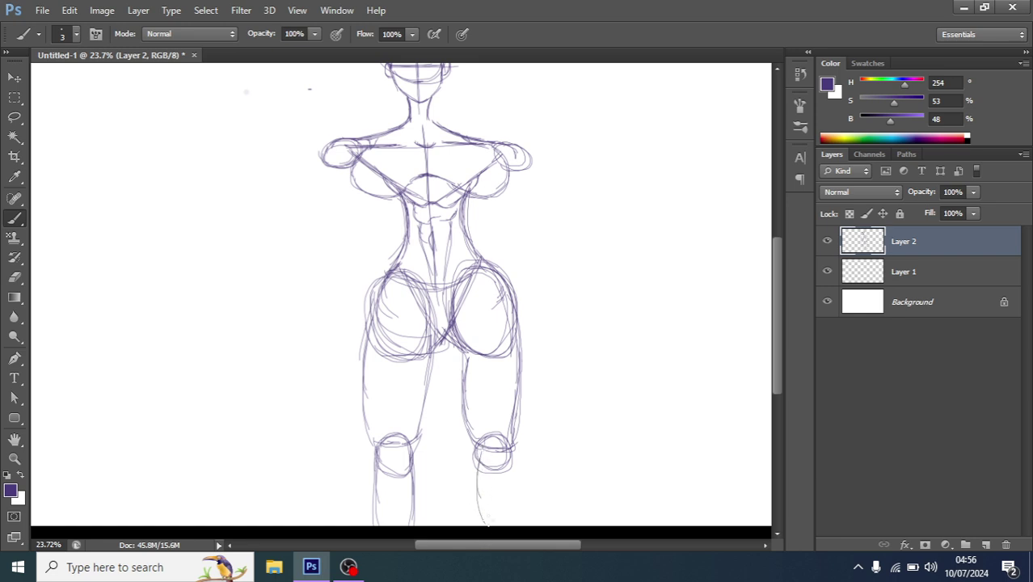
left_click_drag(479, 464, 481, 526)
left_click_drag(507, 457, 512, 526)
left_click_drag(513, 475, 513, 527)
left_click_drag(473, 478, 473, 526)
scroll(481, 441, "down", 1)
scroll(482, 441, "down", 1)
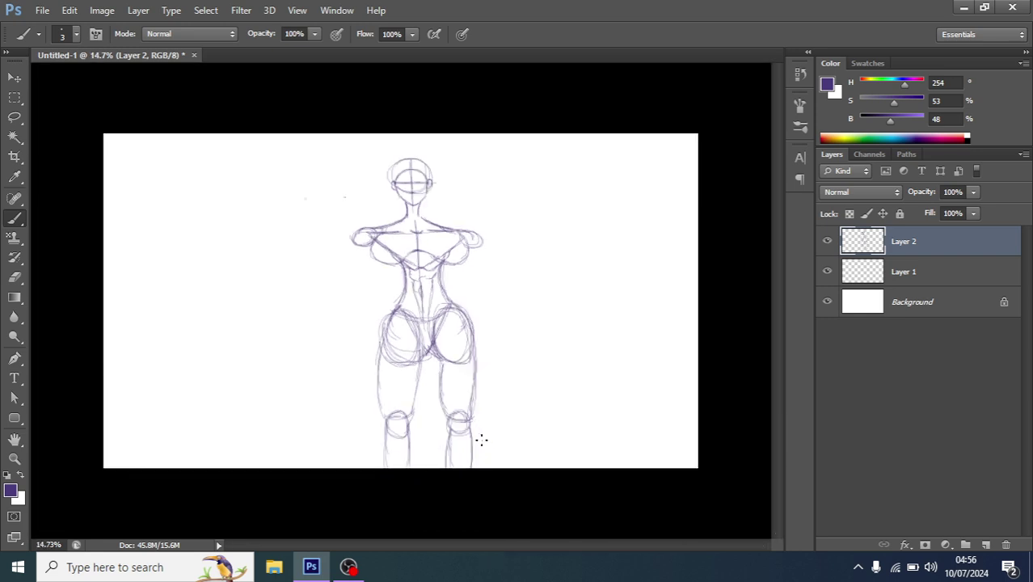
scroll(479, 433, "down", 1)
scroll(434, 277, "down", 1)
scroll(397, 235, "up", 1)
scroll(411, 238, "up", 1)
Step: Draw the left upper arm and the forearm bending in to the hip
left_click_drag(353, 219, 318, 272)
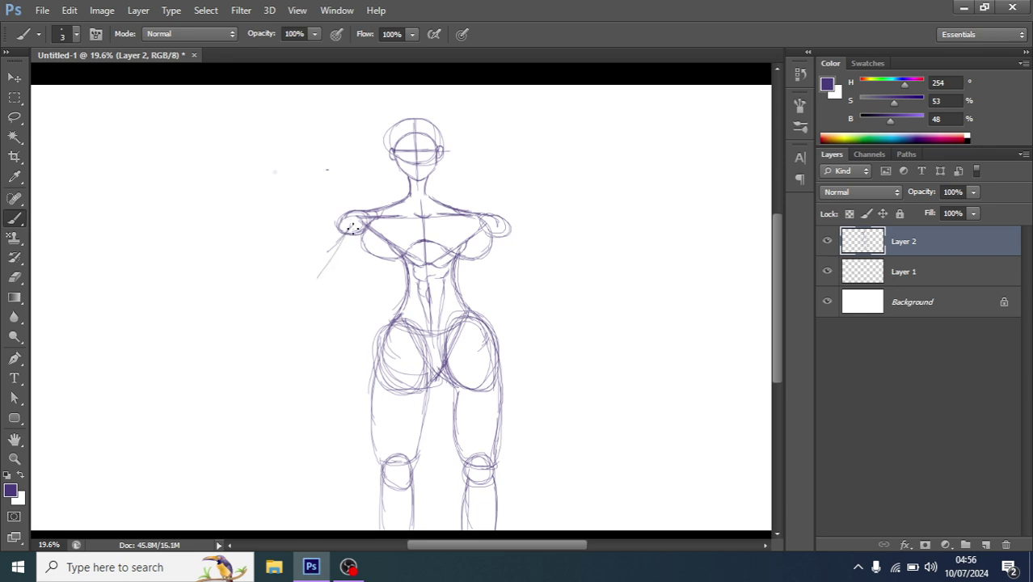
left_click_drag(356, 227, 306, 282)
key("ctrl+z")
mouse_move(346, 230)
left_mouse_down()
mouse_move(303, 284)
mouse_move(355, 312)
left_mouse_up()
key("ctrl+z")
left_click_drag(309, 283, 373, 330)
left_click_drag(312, 288, 371, 330)
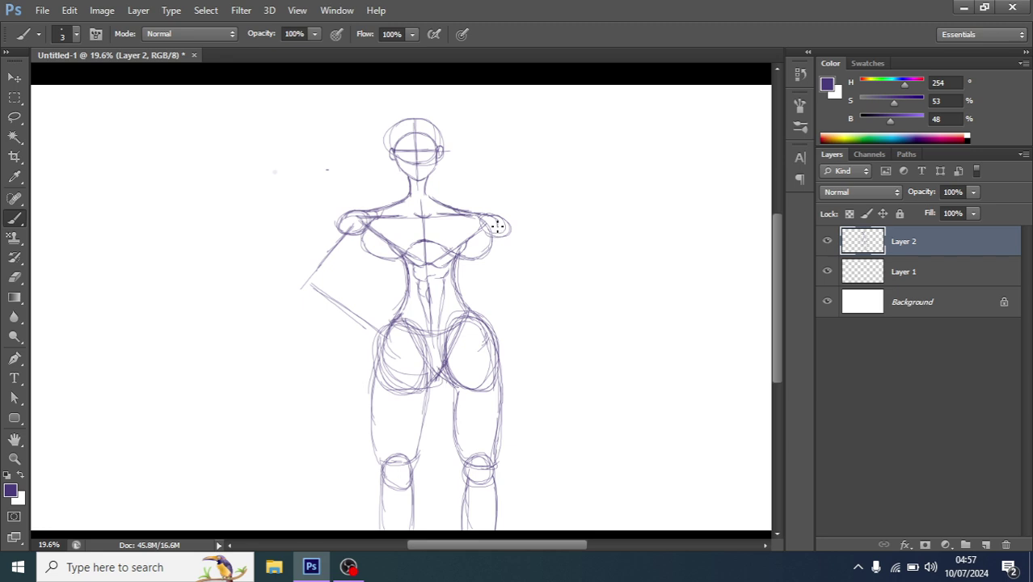
Step: Draw the right arm hanging down from the shoulder, with its inner and outer upper-arm lines
left_click_drag(499, 232, 526, 375)
left_click_drag(503, 233, 531, 357)
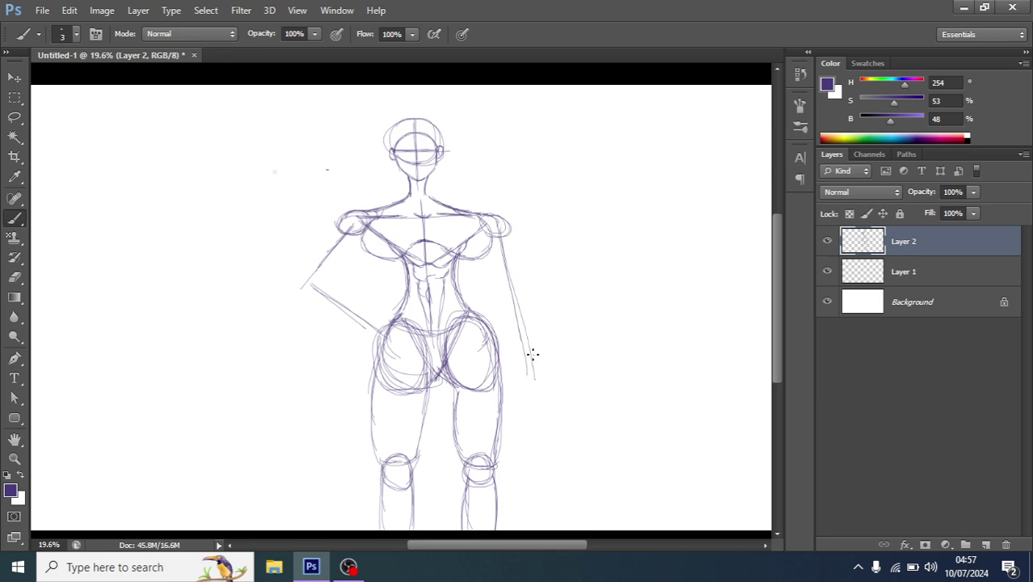
key("ctrl+z")
left_click_drag(495, 233, 535, 398)
left_click_drag(524, 352, 540, 400)
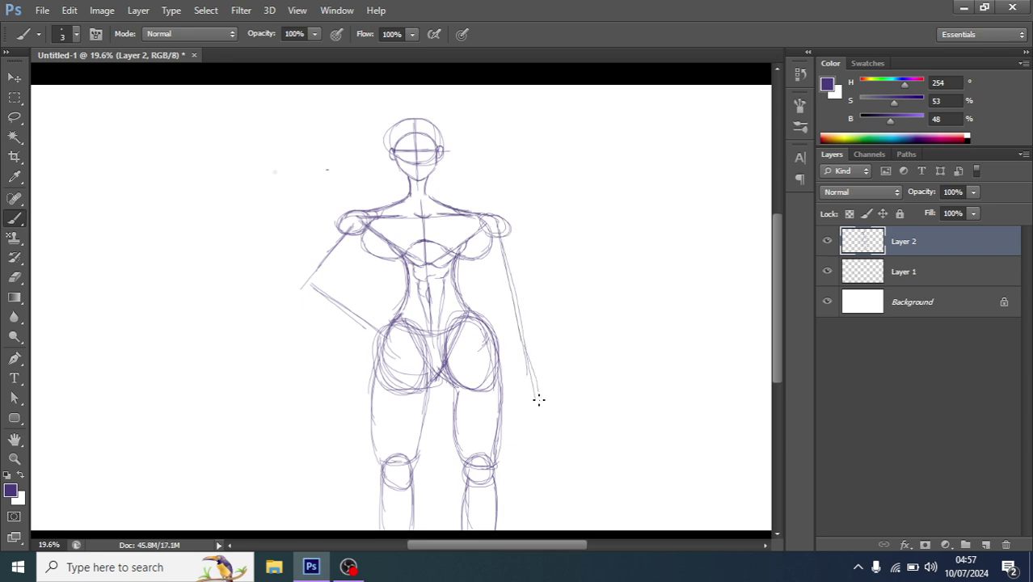
scroll(504, 282, "up", 2)
mouse_move(487, 241)
left_mouse_down()
mouse_move(499, 280)
mouse_move(519, 285)
left_mouse_up()
left_click_drag(506, 202, 522, 283)
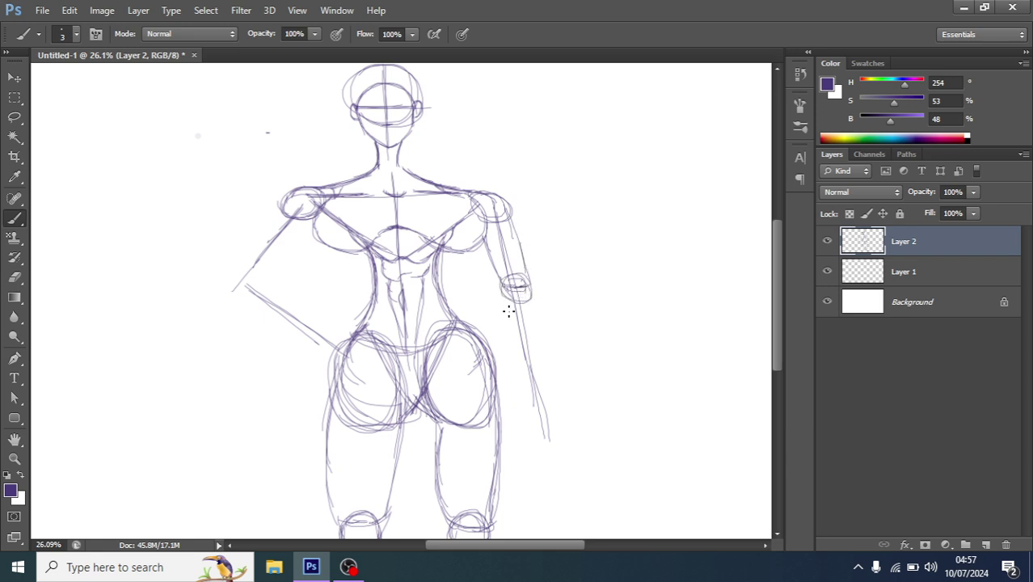
left_click_drag(508, 343, 509, 289)
left_click_drag(511, 240, 495, 245)
Step: Sketch the right forearm lines below the elbow, redoing one stray stroke
scroll(490, 271, "down", 2)
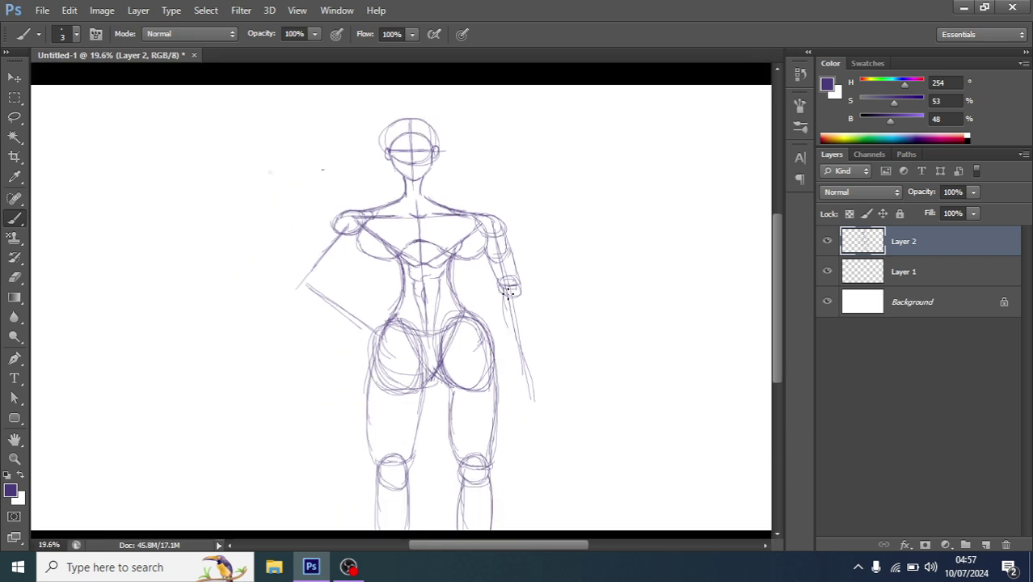
left_click_drag(505, 293, 513, 372)
left_click_drag(499, 284, 519, 364)
left_click_drag(518, 293, 532, 372)
left_click_drag(531, 322, 537, 385)
key("ctrl+z")
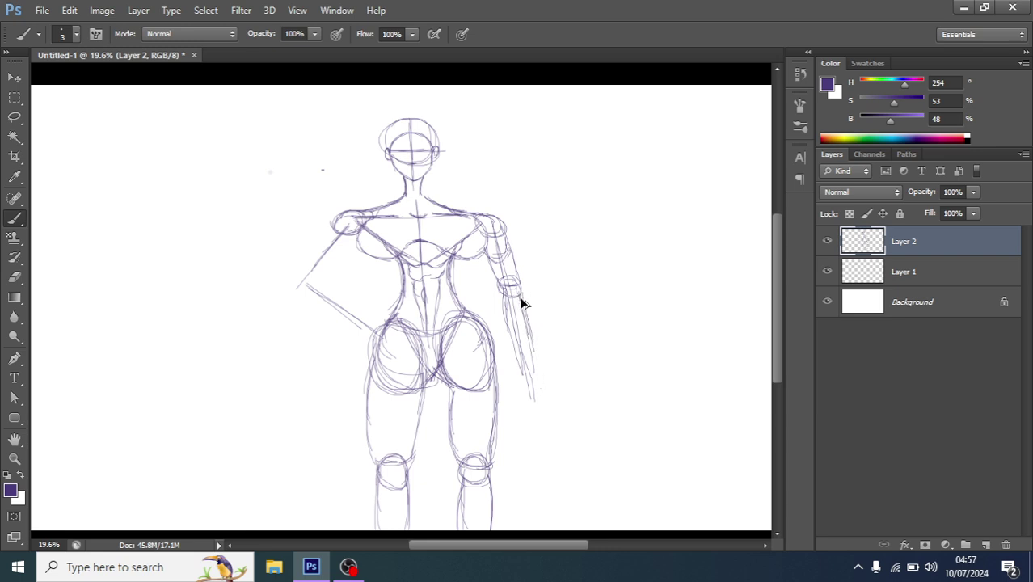
left_click_drag(524, 300, 537, 387)
mouse_move(523, 398)
left_mouse_down()
mouse_move(507, 296)
mouse_move(524, 382)
left_mouse_up()
Step: Extend the right forearm toward the hand with a thickened end
scroll(541, 380, "up", 2)
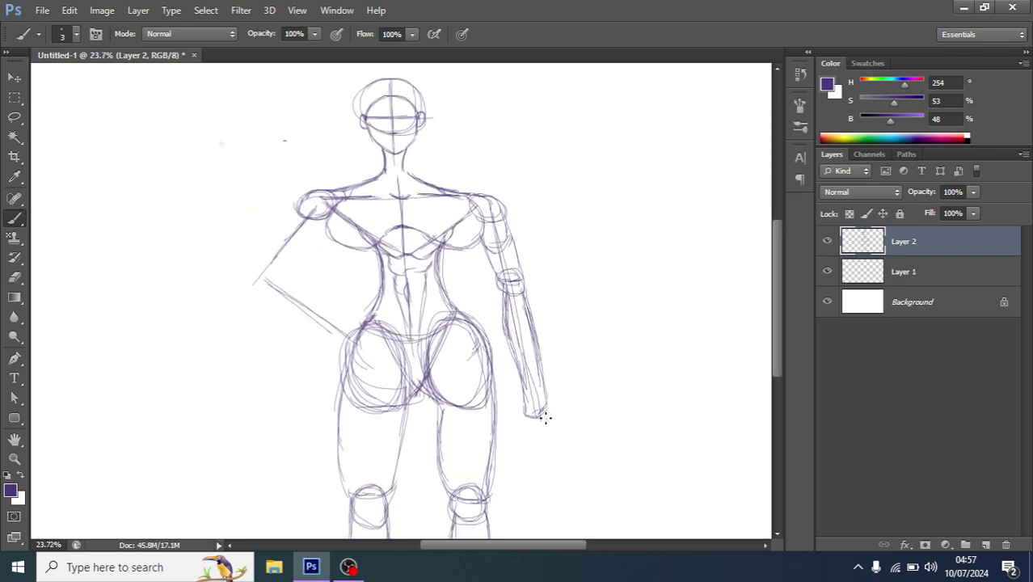
left_click_drag(545, 416, 549, 422)
left_click_drag(548, 404, 562, 456)
left_click_drag(549, 413, 558, 449)
Step: Sketch the hanging hand's underside, lower edge and fingertips
left_click_drag(558, 454, 548, 461)
scroll(553, 458, "down", 1)
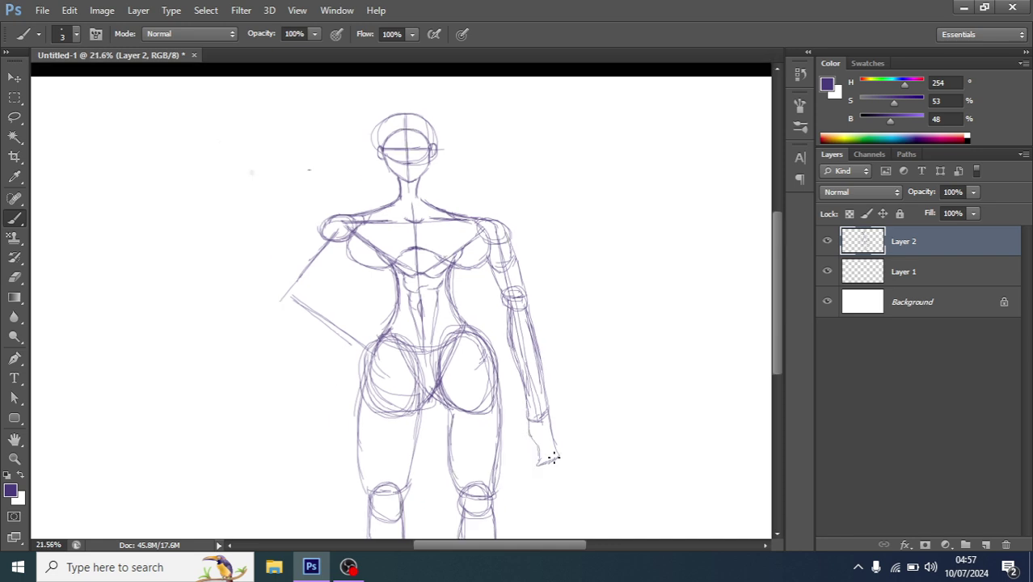
scroll(553, 457, "up", 2)
scroll(563, 436, "up", 1)
left_click_drag(580, 411, 567, 421)
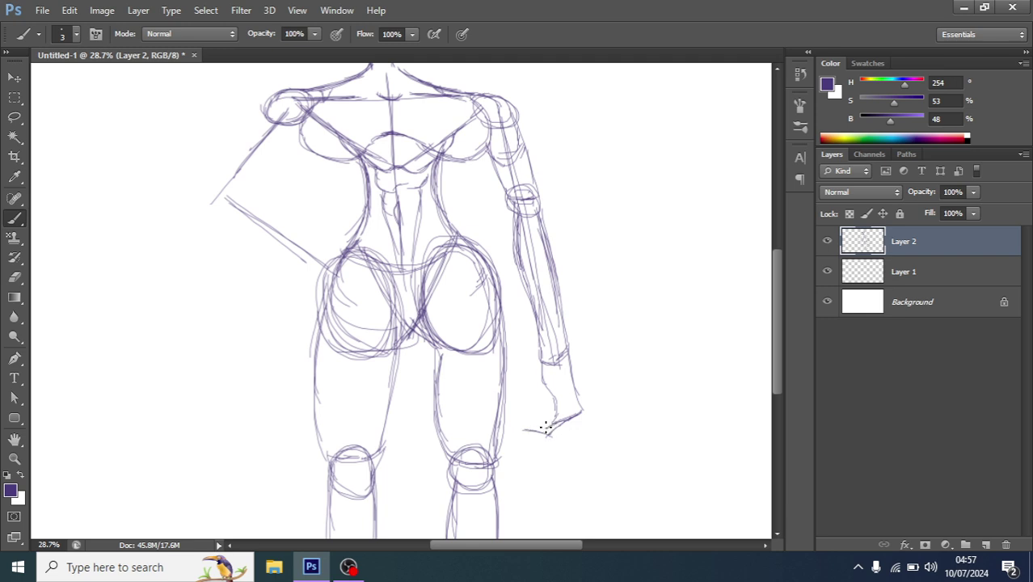
left_click_drag(525, 426, 555, 419)
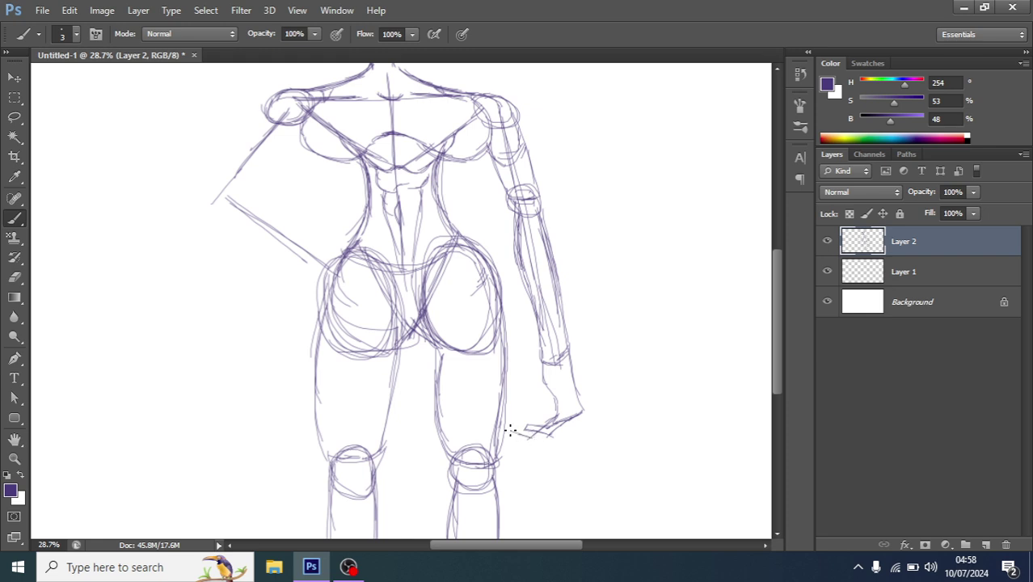
left_click_drag(512, 422, 527, 429)
left_click_drag(577, 417, 573, 427)
scroll(546, 377, "up", 4)
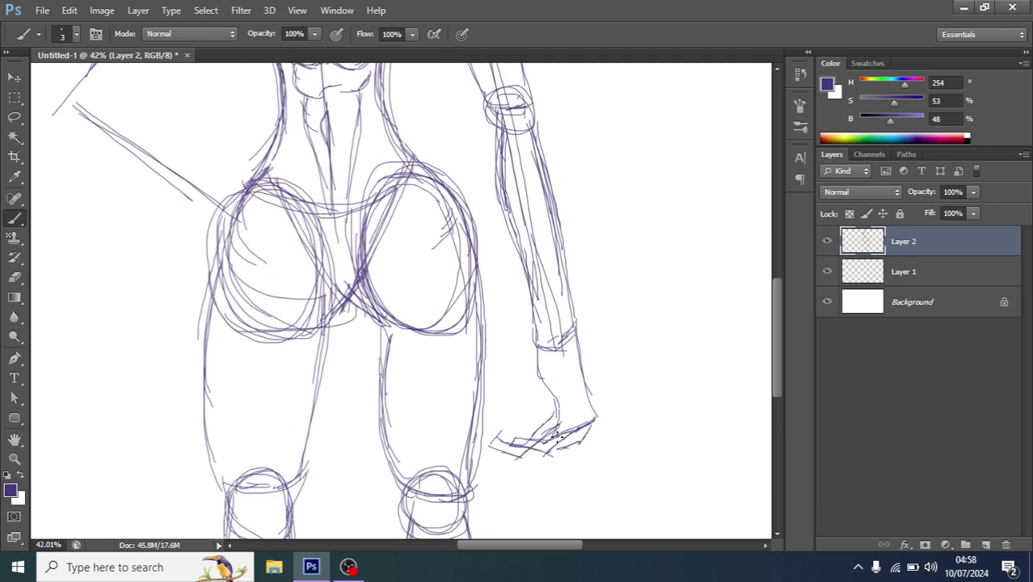
Step: Erase the messy strokes around the fist with the Eraser, then return to the Brush
key("e")
left_click_drag(535, 423, 506, 458)
scroll(521, 444, "down", 2)
key("b")
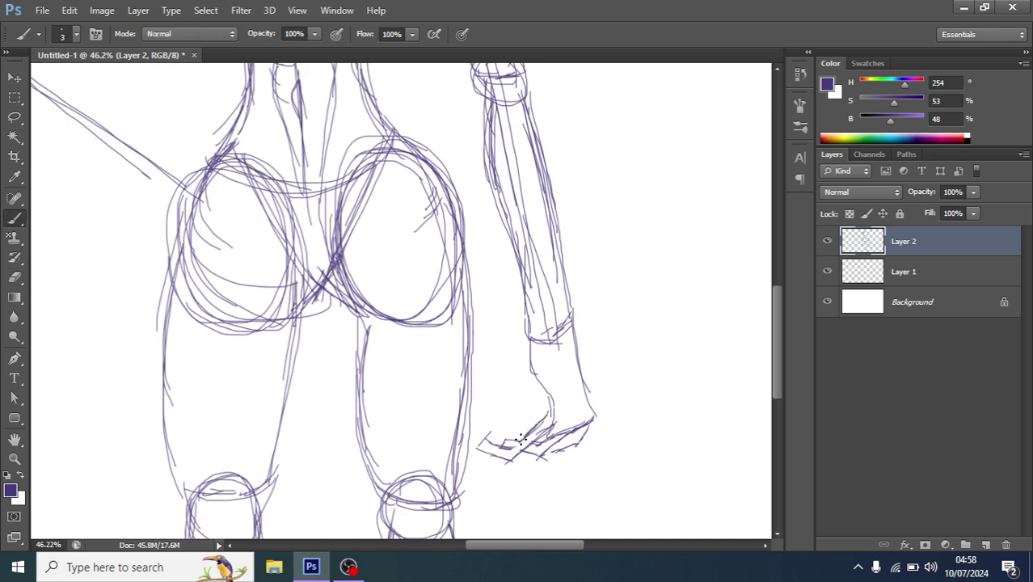
key("e")
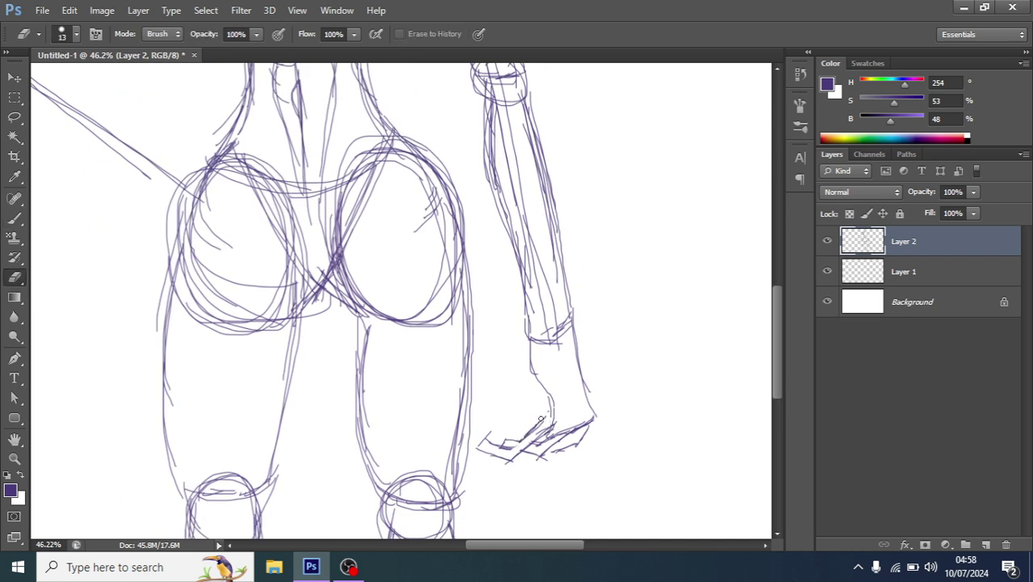
mouse_move(542, 419)
left_mouse_down()
mouse_move(511, 450)
mouse_move(530, 431)
left_mouse_up()
scroll(545, 433, "down", 1)
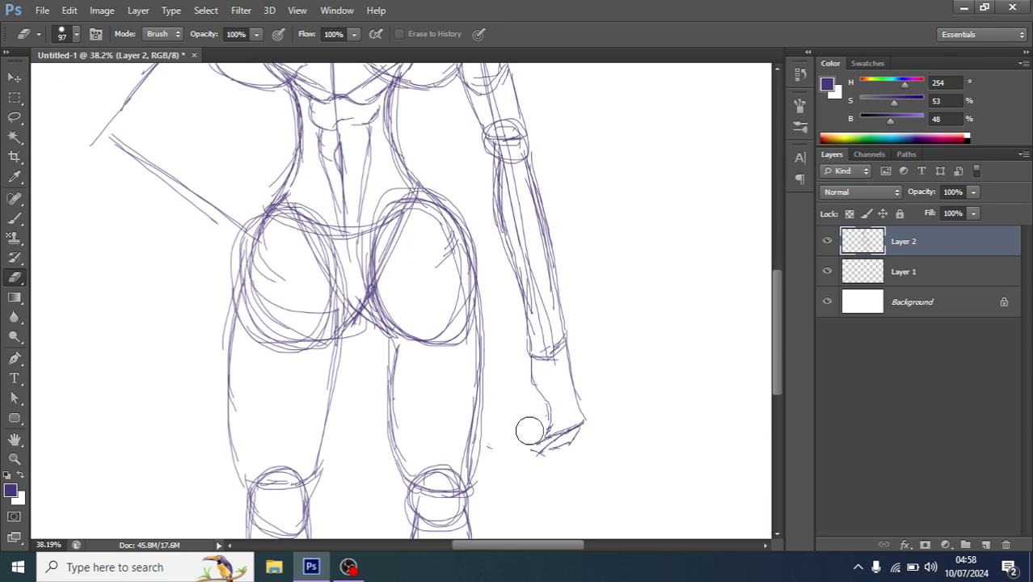
key("b")
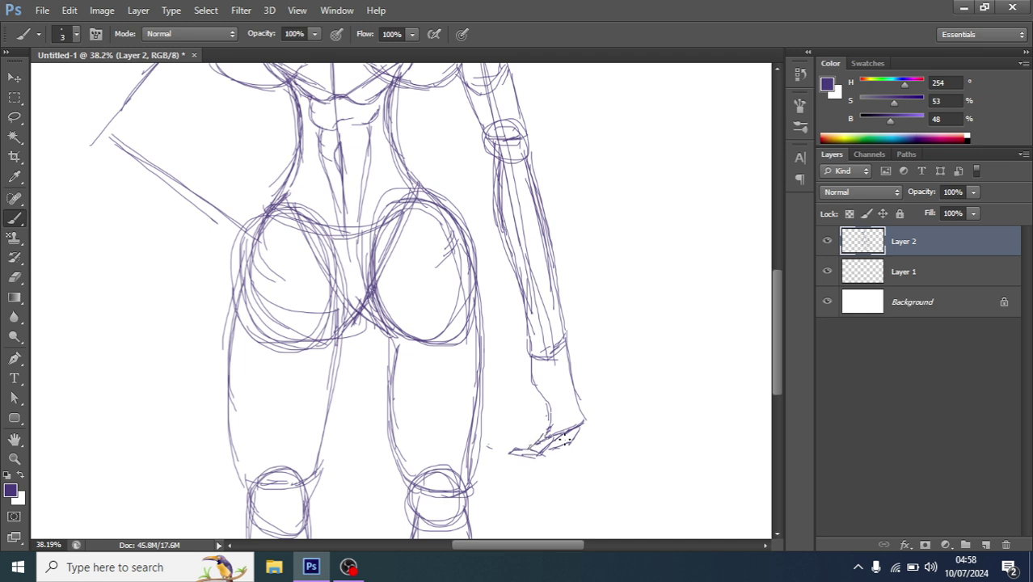
Step: Redraw the bottom edge of the fist
left_click_drag(572, 440, 562, 449)
scroll(571, 443, "down", 2)
scroll(558, 425, "down", 2)
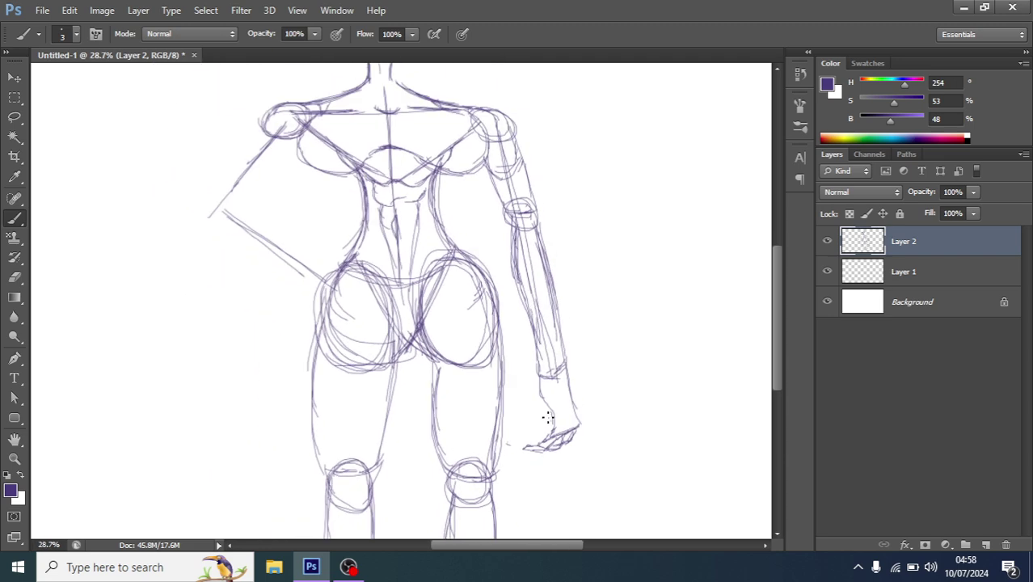
scroll(548, 417, "up", 1)
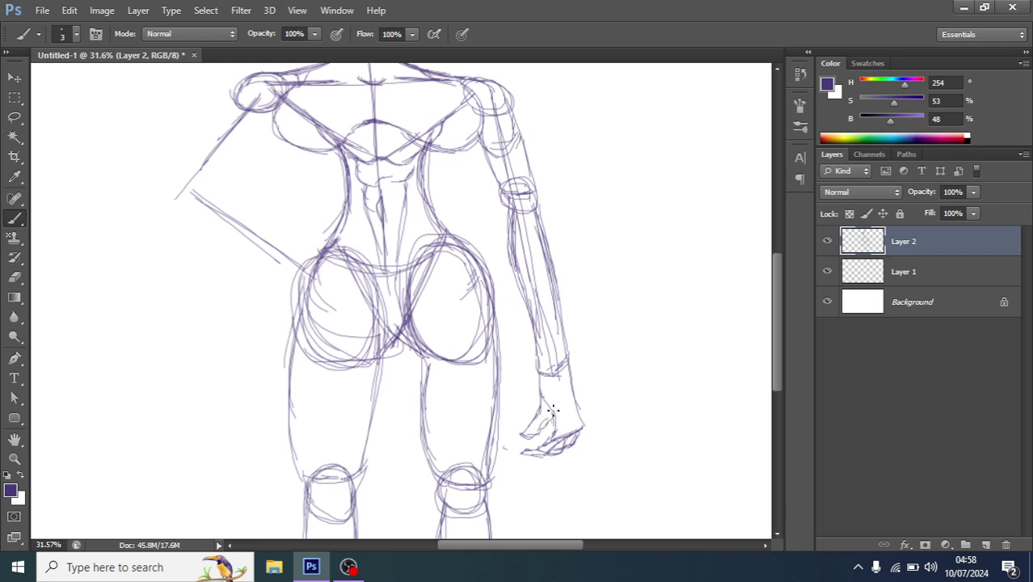
scroll(536, 437, "down", 3)
scroll(570, 420, "down", 2)
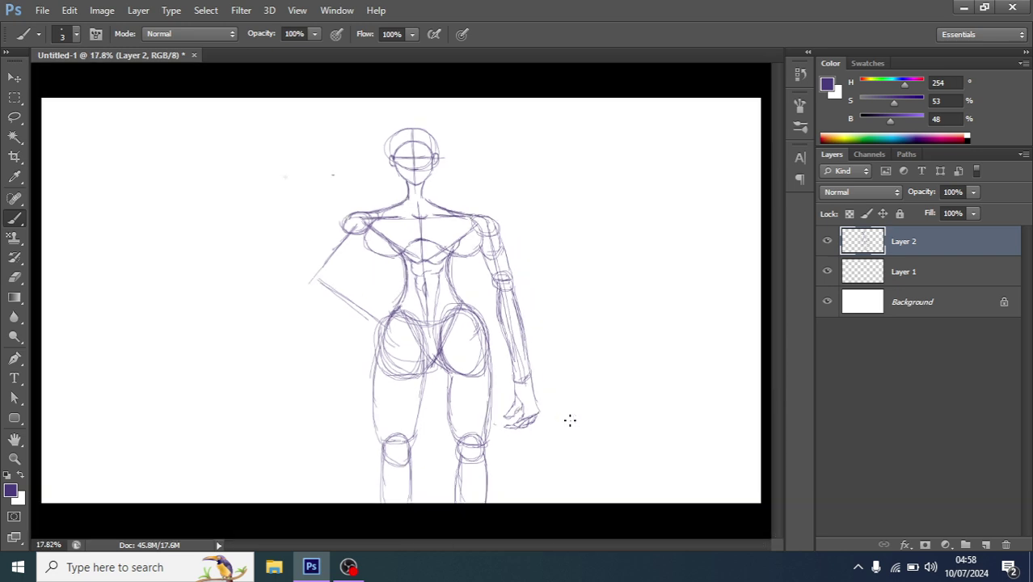
scroll(540, 412, "up", 2)
scroll(529, 411, "up", 3)
Step: Add finger details where the wrist meets the hand
mouse_move(516, 401)
left_mouse_down()
mouse_move(507, 415)
mouse_move(509, 407)
mouse_move(524, 445)
mouse_move(542, 439)
left_mouse_up()
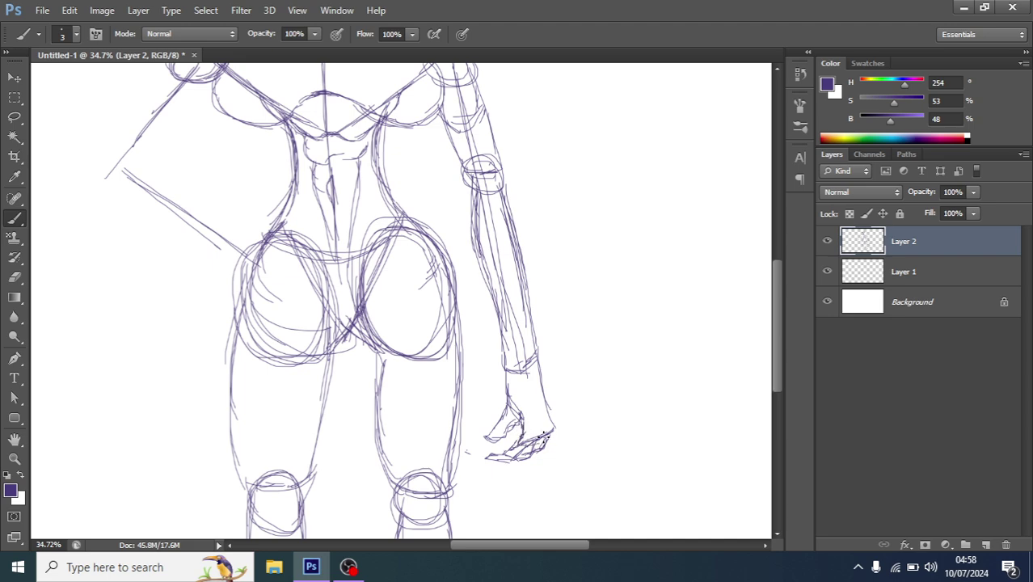
scroll(525, 303, "down", 3)
scroll(493, 305, "down", 1)
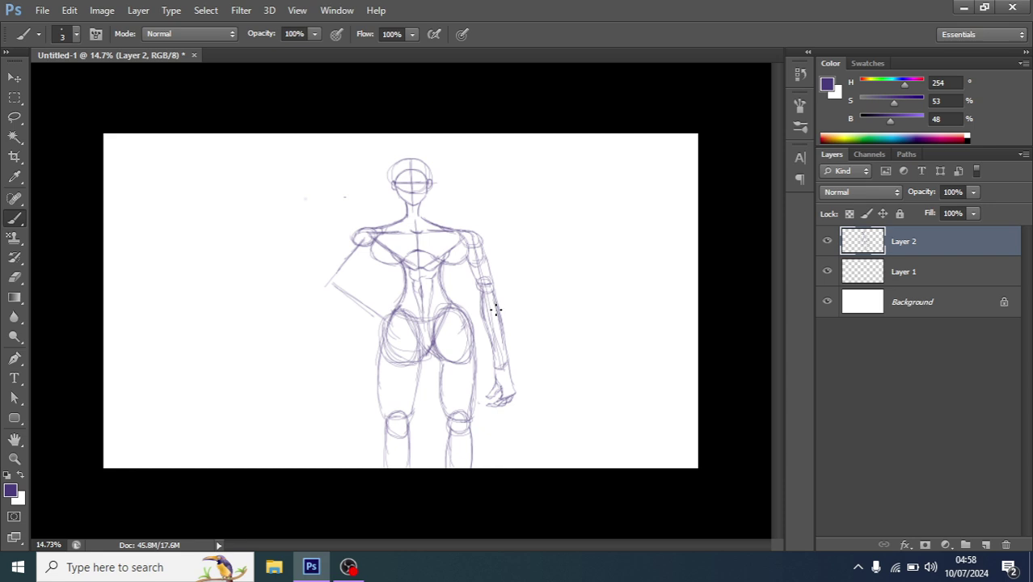
scroll(488, 296, "up", 1)
scroll(489, 297, "up", 1)
scroll(503, 267, "up", 1)
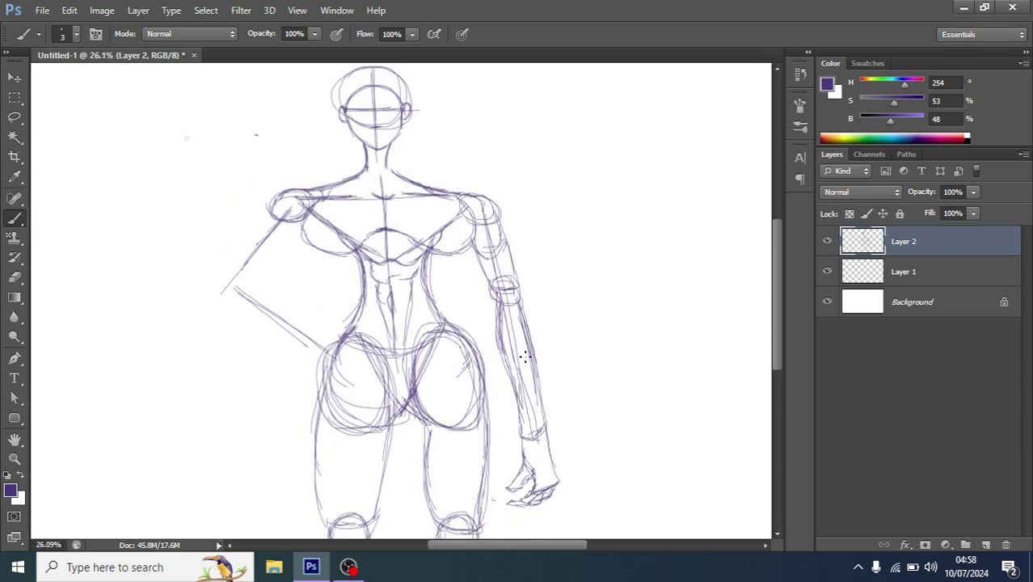
scroll(526, 357, "down", 1)
scroll(552, 388, "up", 1)
scroll(541, 412, "up", 1)
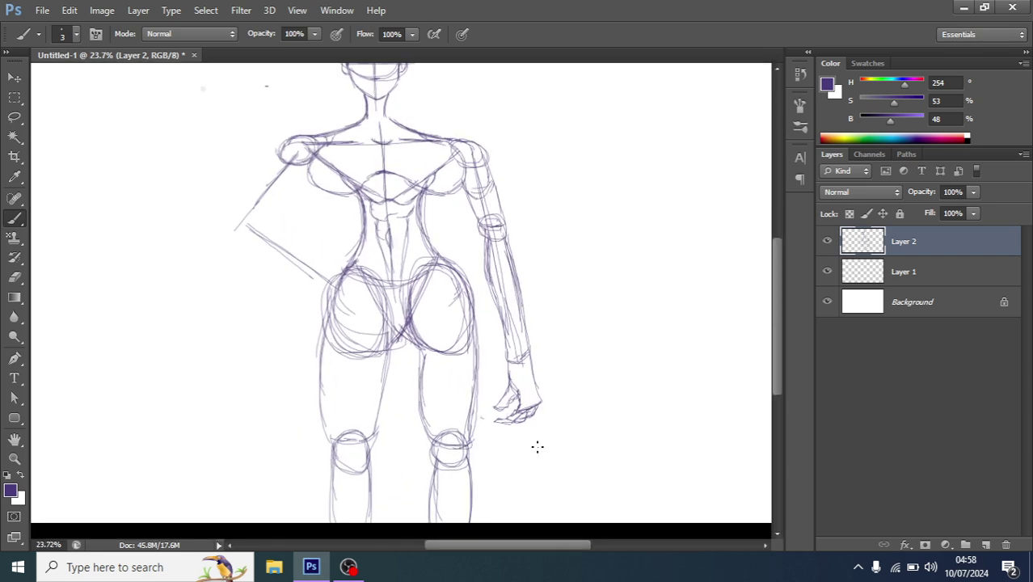
scroll(526, 380, "up", 1)
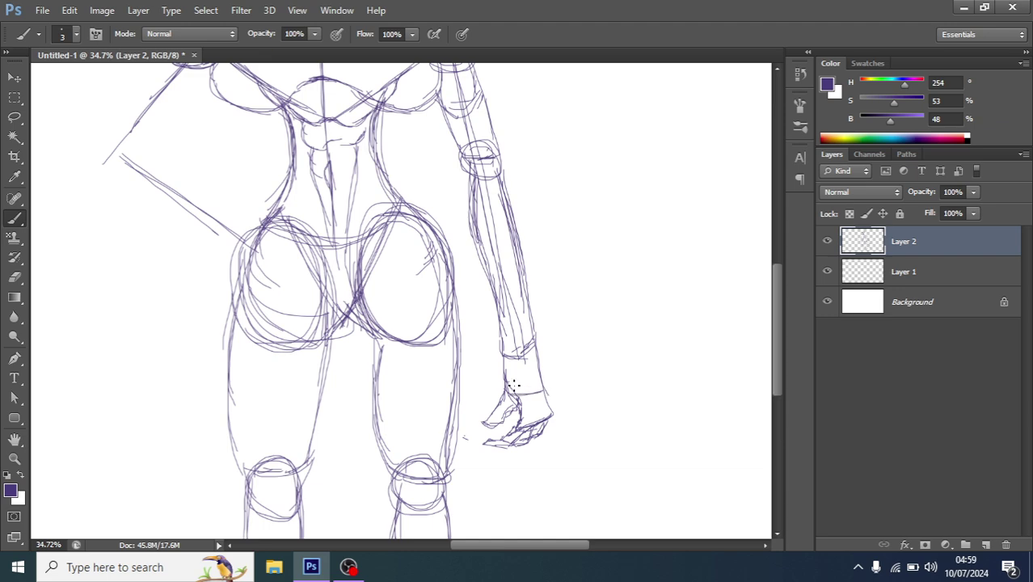
scroll(529, 396, "down", 2)
scroll(525, 397, "down", 1)
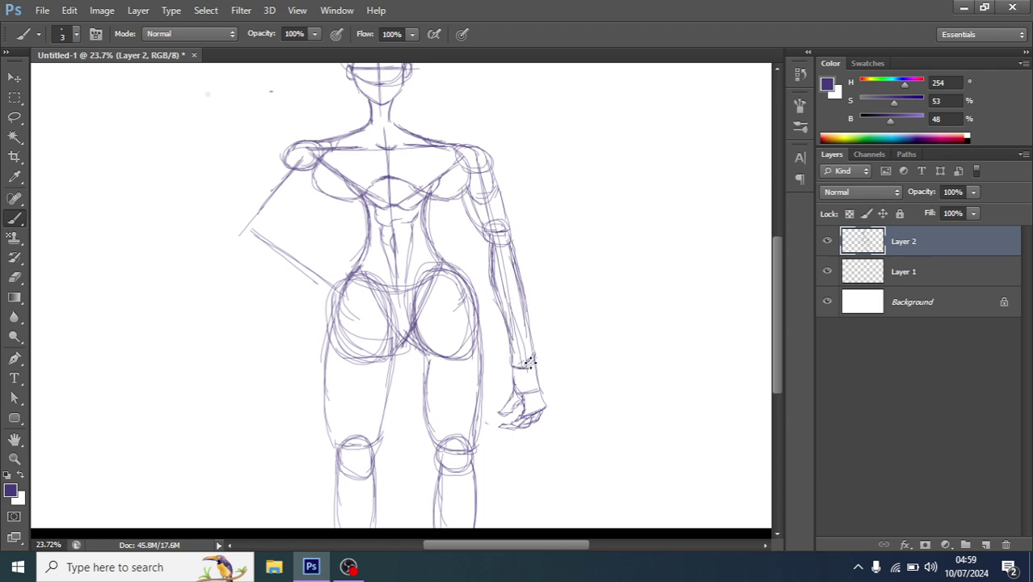
scroll(490, 353, "down", 2)
scroll(357, 232, "up", 1)
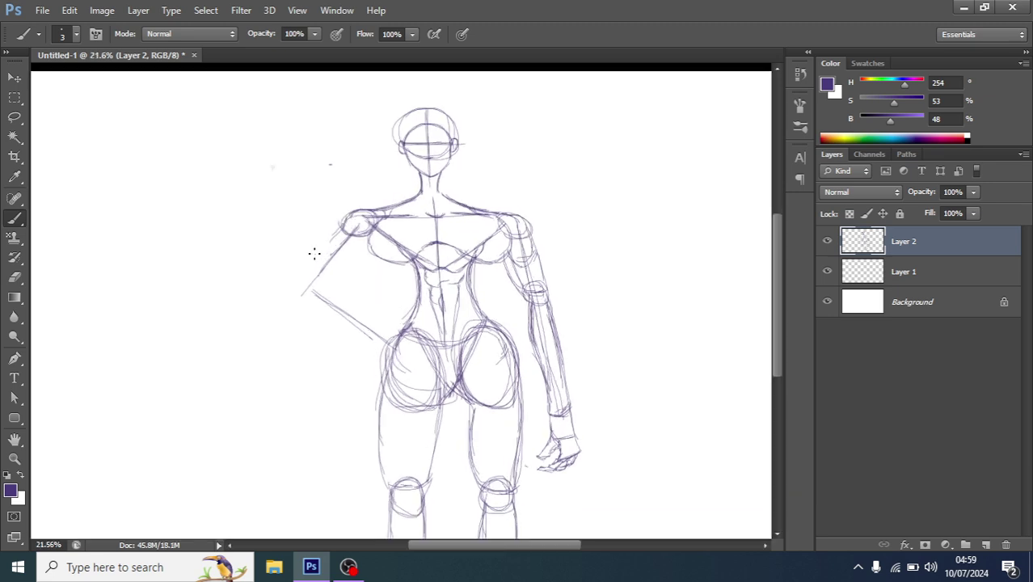
Step: Draw the left upper arm, a darker elbow corner, and the forearm running to the hip
mouse_move(348, 220)
left_mouse_down()
mouse_move(306, 283)
mouse_move(330, 284)
mouse_move(325, 272)
mouse_move(370, 236)
left_mouse_up()
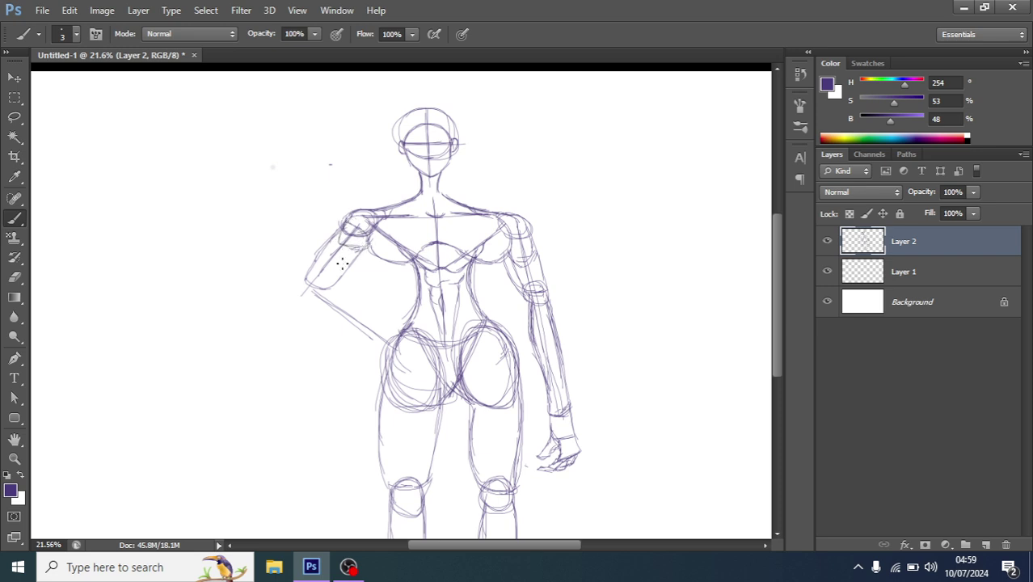
left_click_drag(306, 281, 382, 346)
mouse_move(318, 279)
left_mouse_down()
mouse_move(359, 302)
mouse_move(377, 346)
left_mouse_up()
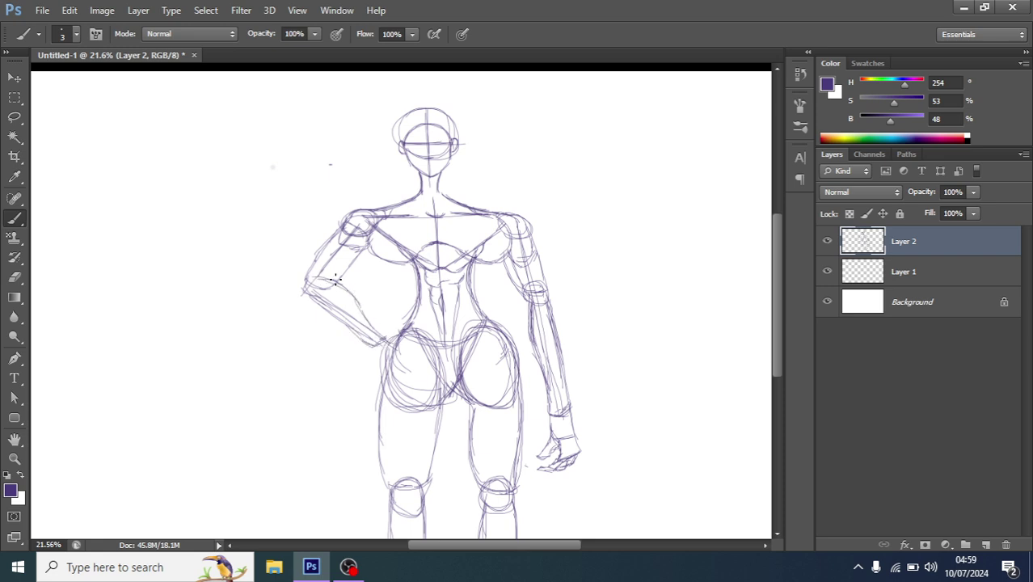
mouse_move(335, 279)
left_mouse_down()
mouse_move(304, 285)
mouse_move(335, 281)
left_mouse_up()
mouse_move(377, 346)
left_mouse_down()
mouse_move(318, 298)
mouse_move(320, 278)
mouse_move(385, 349)
mouse_move(378, 396)
left_mouse_up()
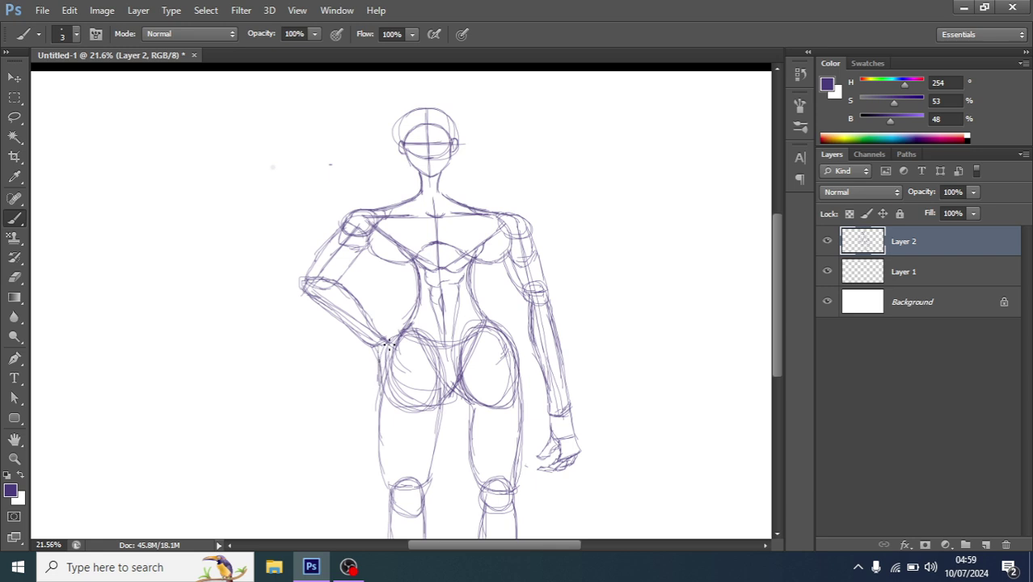
Step: Darken the left hip and thigh outlines with extra strokes
scroll(402, 346, "up", 1)
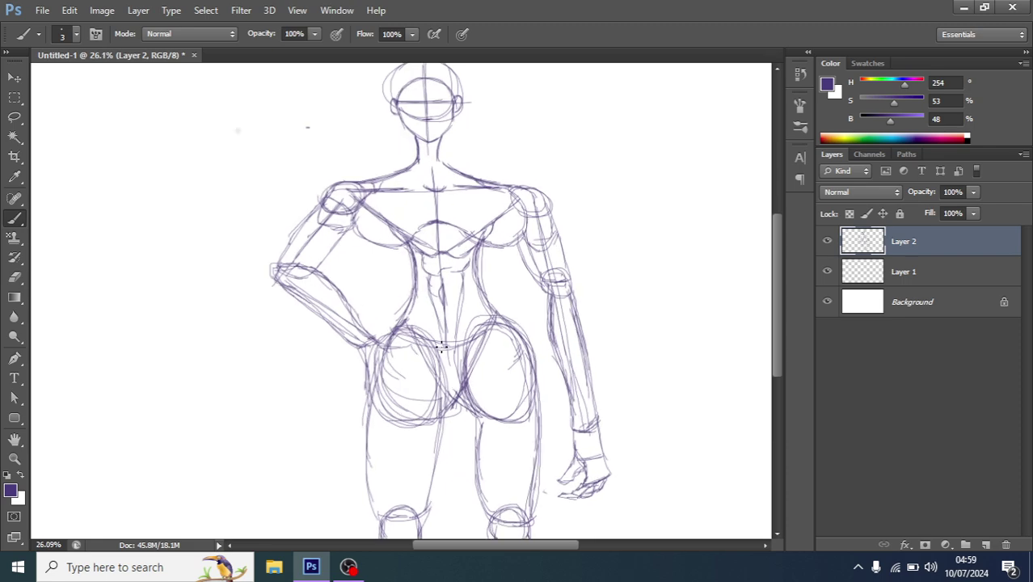
scroll(405, 346, "up", 1)
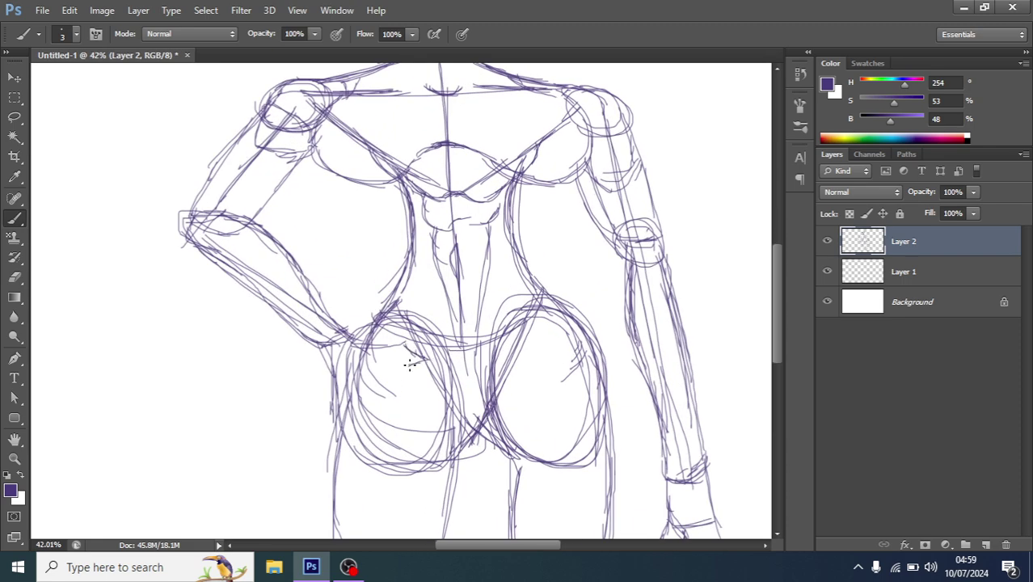
left_click_drag(394, 359, 408, 361)
scroll(383, 374, "down", 1)
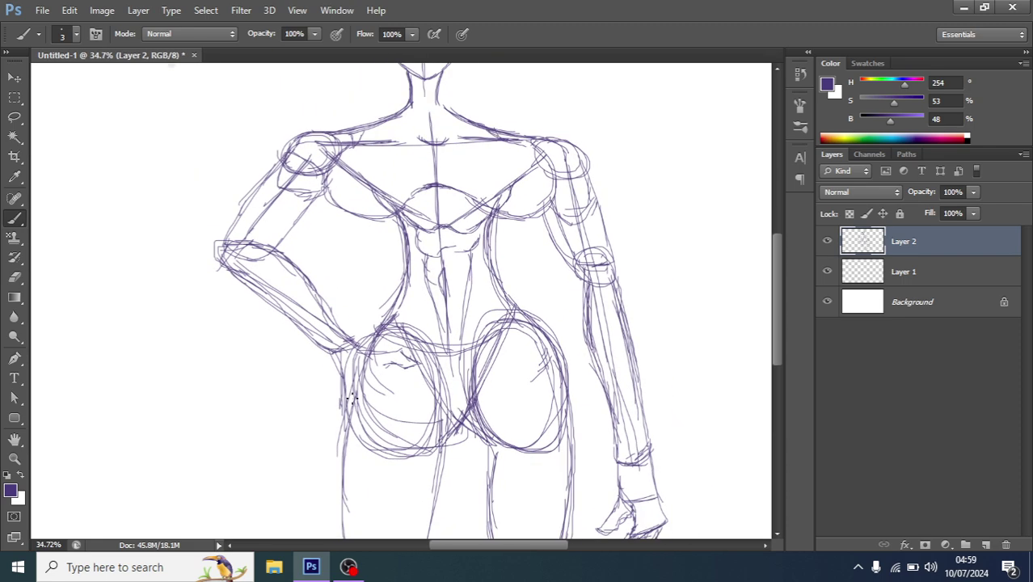
mouse_move(351, 396)
left_mouse_down()
mouse_move(342, 453)
mouse_move(375, 369)
left_mouse_up()
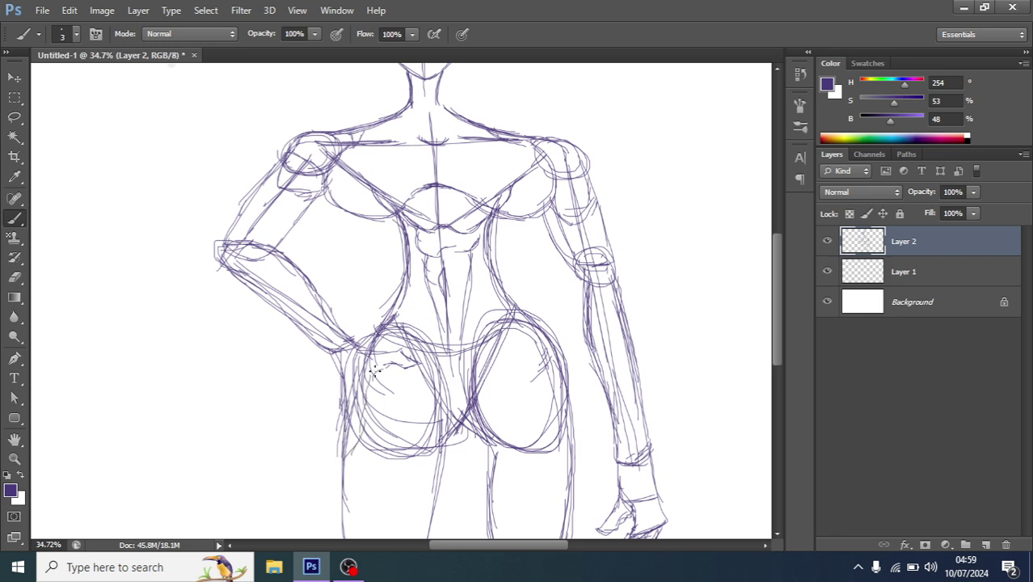
scroll(378, 369, "down", 2)
scroll(396, 370, "down", 2)
scroll(404, 371, "down", 1)
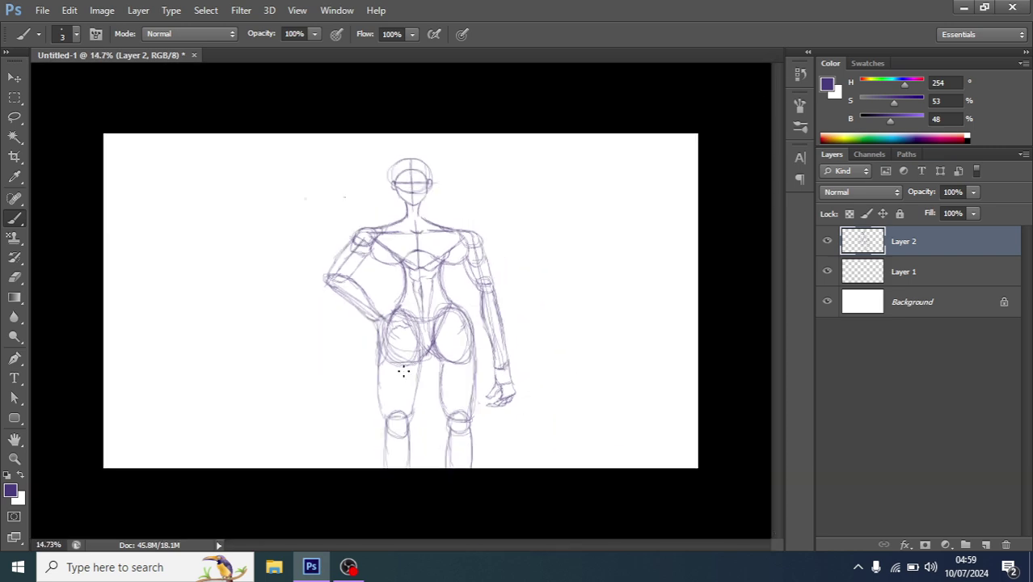
scroll(422, 205, "up", 2)
scroll(388, 308, "up", 1)
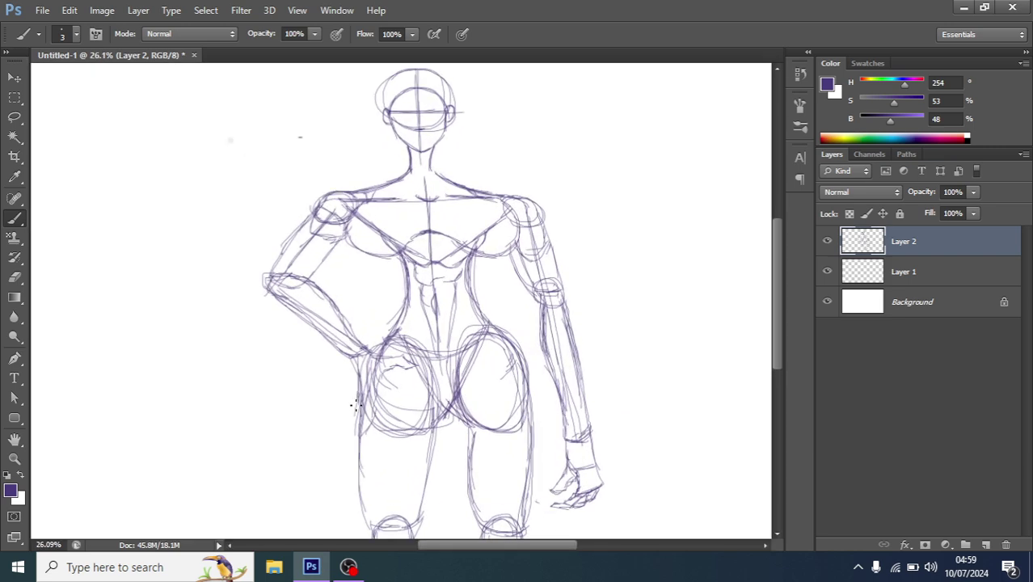
left_click_drag(353, 432, 373, 419)
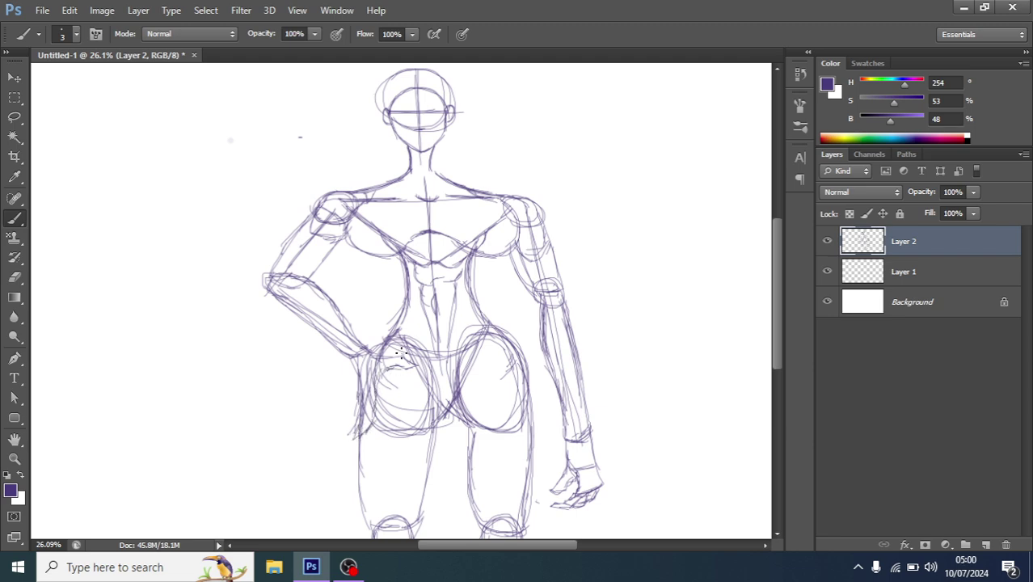
scroll(364, 350, "up", 2)
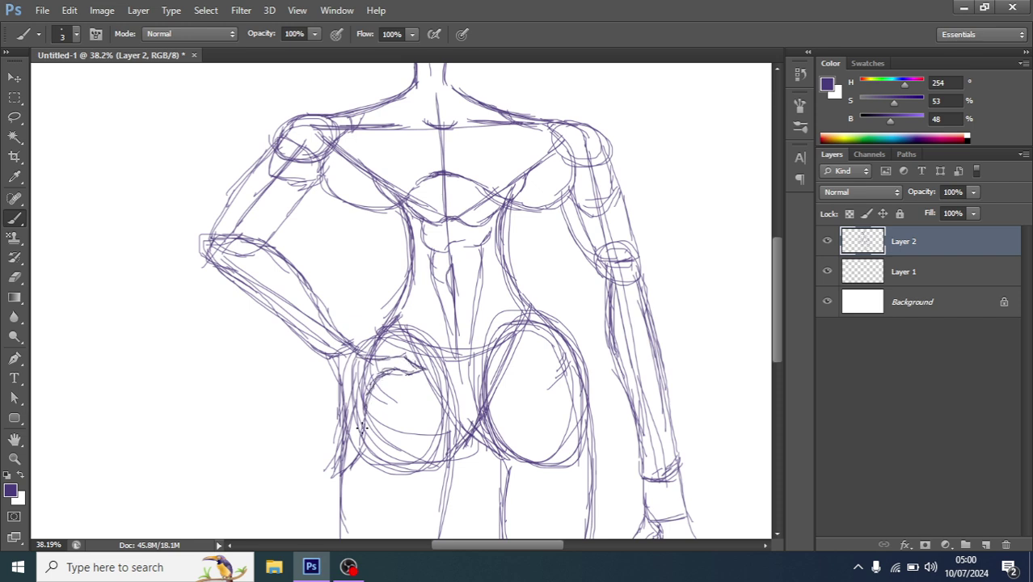
left_click_drag(334, 476, 340, 360)
Step: Darken the bent forearm outline from elbow to wrist
left_click_drag(206, 243, 303, 338)
left_click_drag(249, 291, 319, 349)
left_click_drag(252, 239, 288, 253)
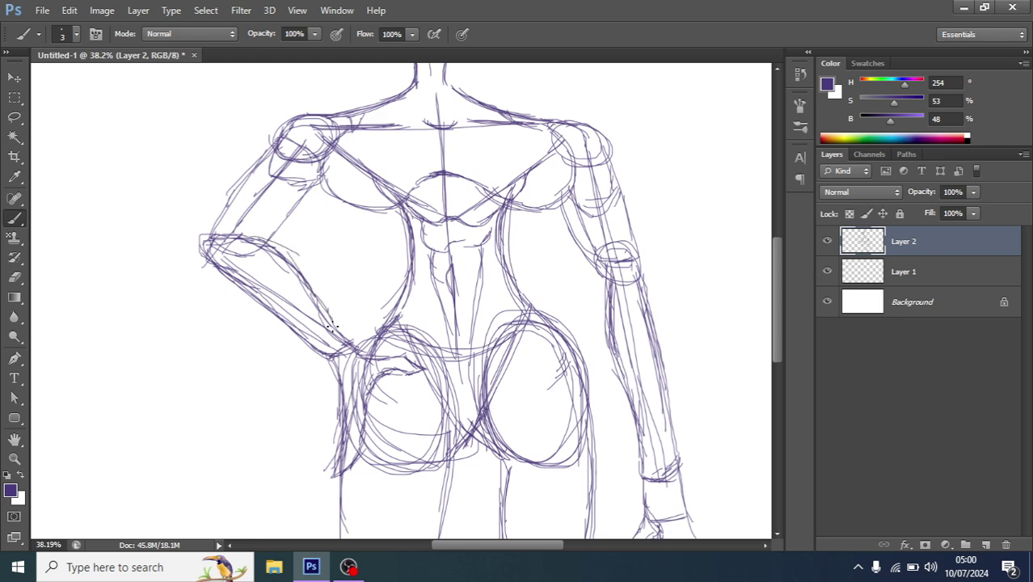
scroll(362, 235, "down", 2)
scroll(362, 234, "down", 2)
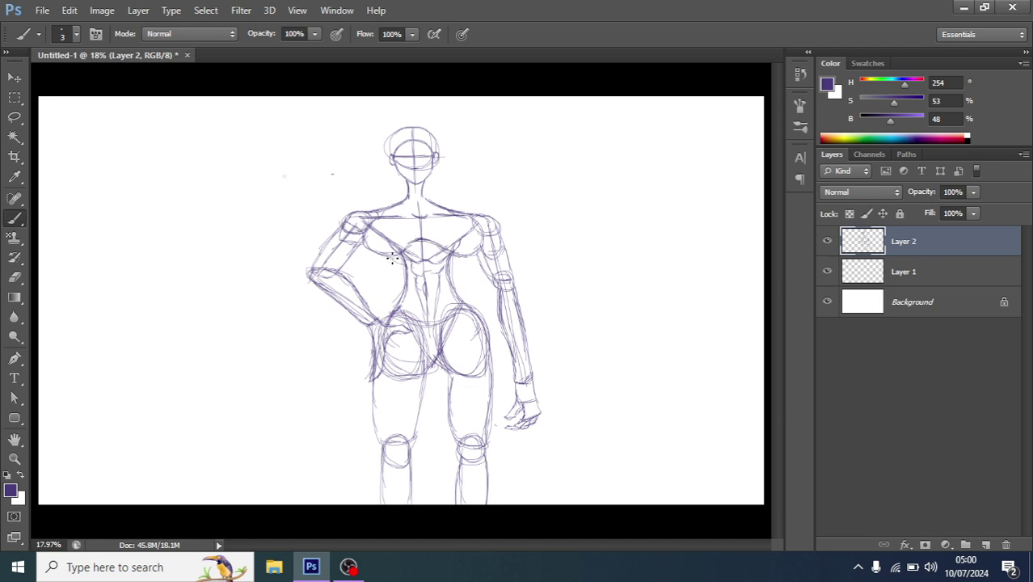
Step: Curve the left side of the waist and add a short curve on the other side
left_click_drag(401, 258, 389, 321)
left_click_drag(467, 295, 474, 304)
scroll(467, 372, "down", 2)
scroll(467, 372, "up", 2)
scroll(452, 348, "up", 2)
scroll(420, 316, "up", 2)
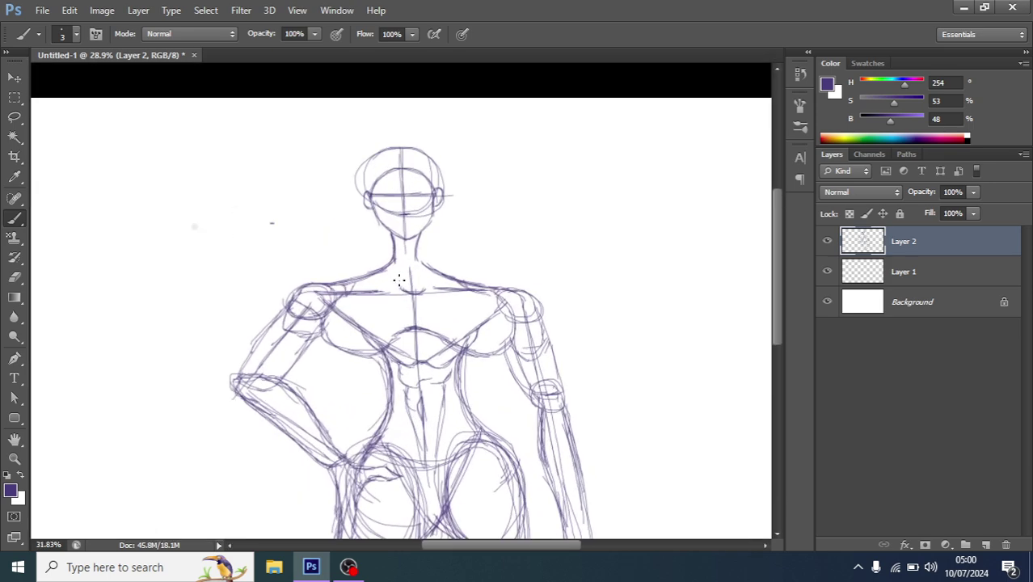
scroll(409, 291, "up", 2)
scroll(413, 299, "down", 2)
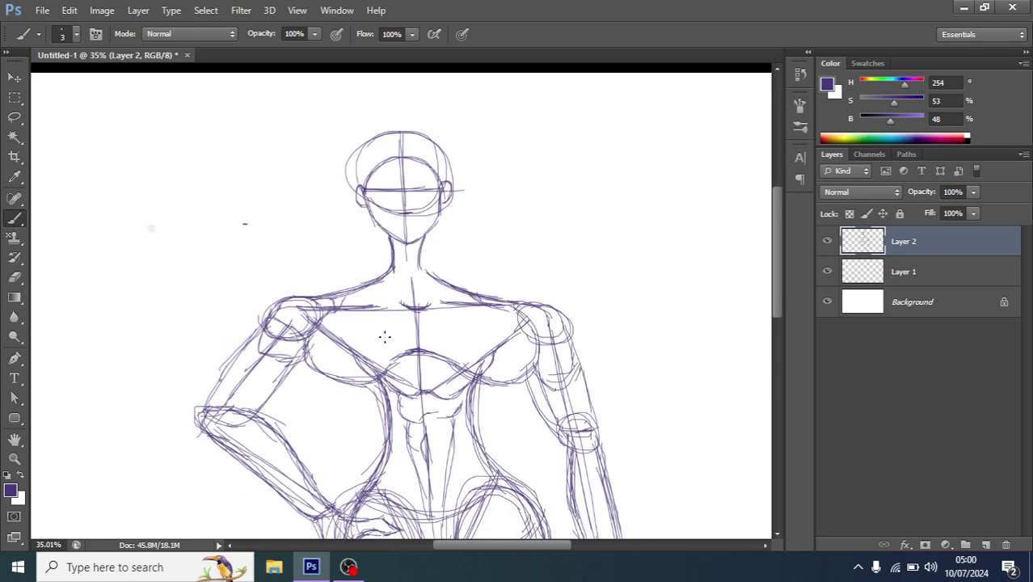
scroll(385, 334, "down", 1)
scroll(385, 334, "down", 1)
scroll(398, 275, "down", 1)
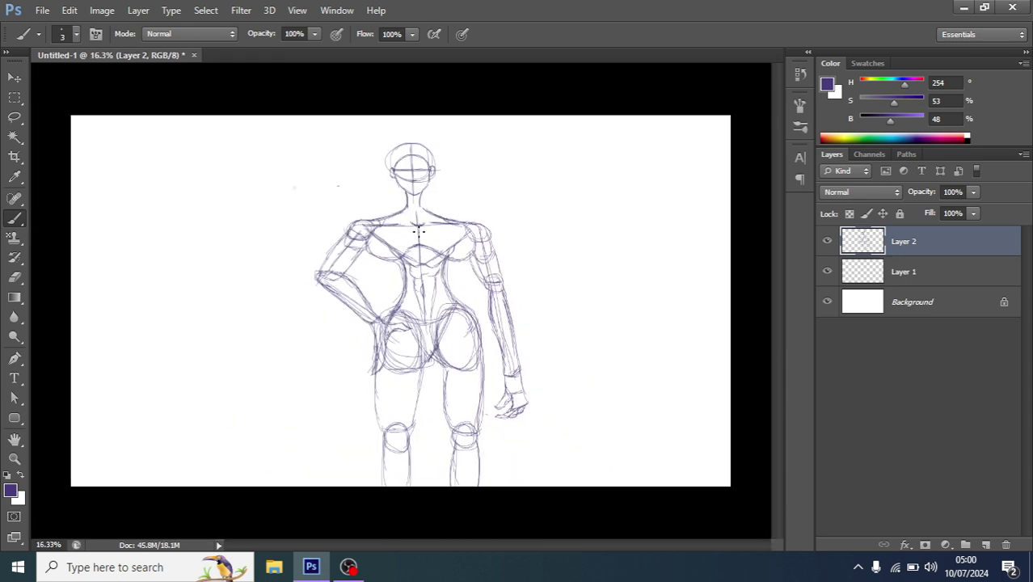
scroll(434, 191, "up", 3)
scroll(424, 174, "up", 1)
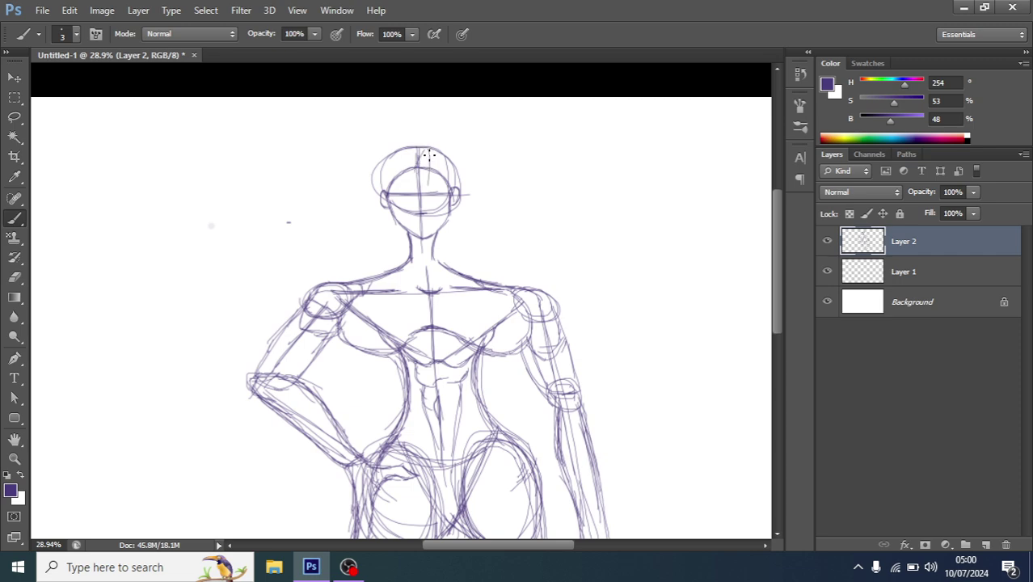
Step: Add the head's centre line and guide strokes, and shape the left side and jaw
mouse_move(416, 251)
left_mouse_down()
mouse_move(425, 180)
mouse_move(416, 256)
left_mouse_up()
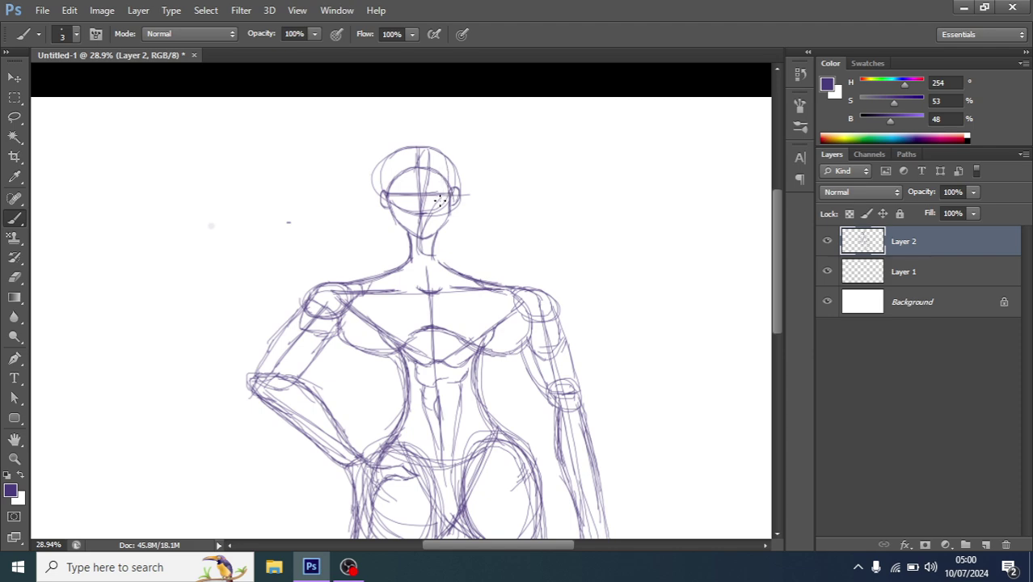
mouse_move(431, 150)
left_mouse_down()
mouse_move(447, 183)
mouse_move(438, 199)
left_mouse_up()
mouse_move(414, 156)
left_mouse_down()
mouse_move(413, 185)
mouse_move(409, 165)
mouse_move(400, 209)
mouse_move(388, 206)
mouse_move(396, 228)
left_mouse_up()
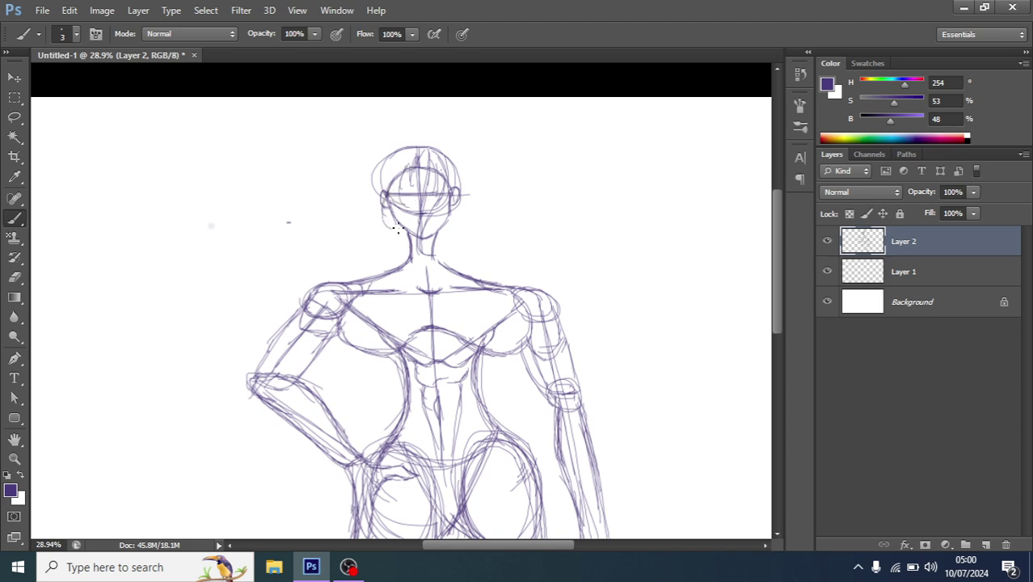
mouse_move(383, 193)
left_mouse_down()
mouse_move(396, 254)
mouse_move(408, 247)
left_mouse_up()
scroll(463, 194, "down", 2)
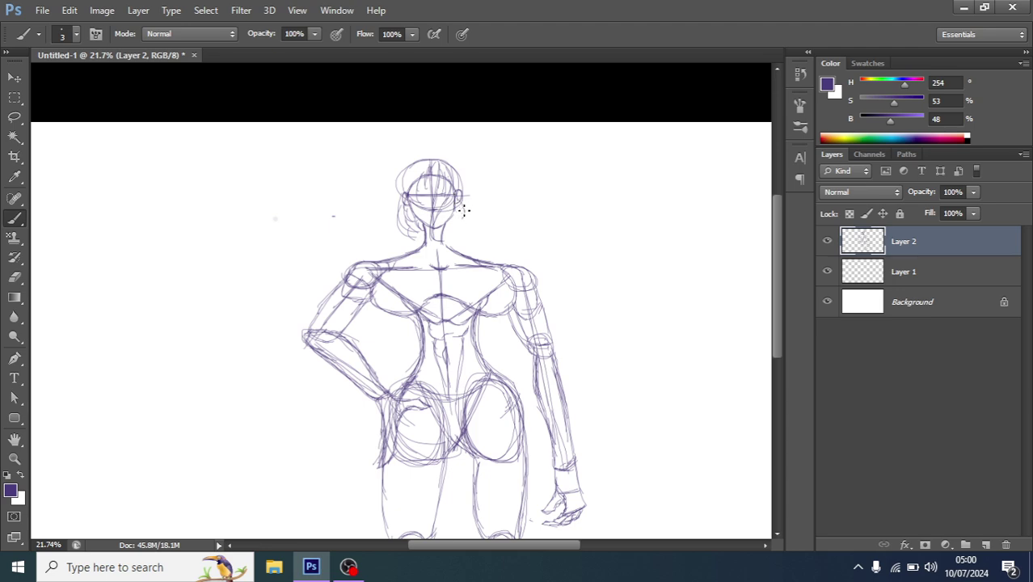
Step: Sketch hair curves on the right and upper left of the head, undoing a stray stroke
left_click_drag(463, 199, 466, 230)
mouse_move(385, 193)
left_mouse_down()
mouse_move(404, 151)
mouse_move(431, 146)
mouse_move(468, 164)
mouse_move(464, 202)
left_mouse_up()
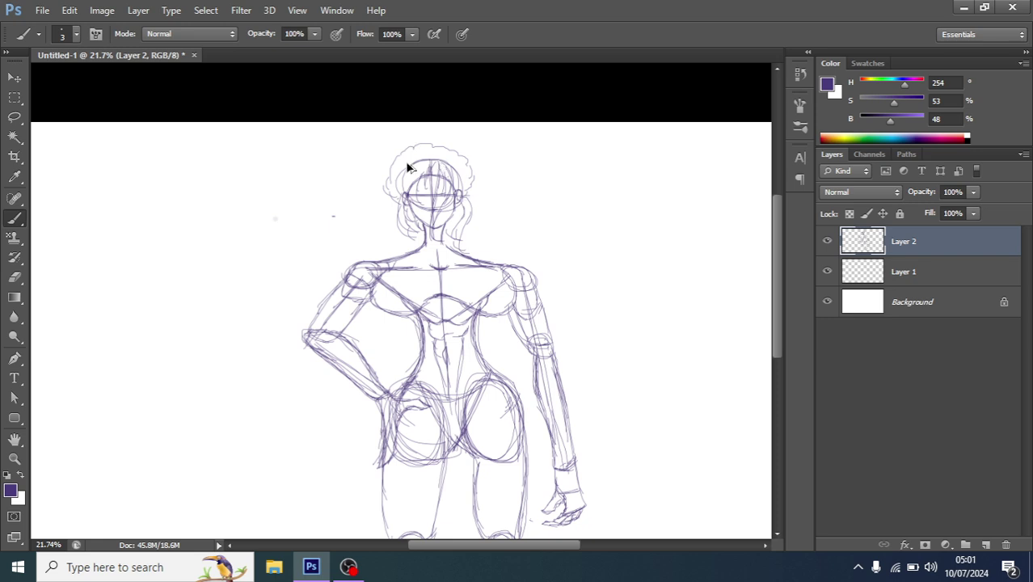
key("e")
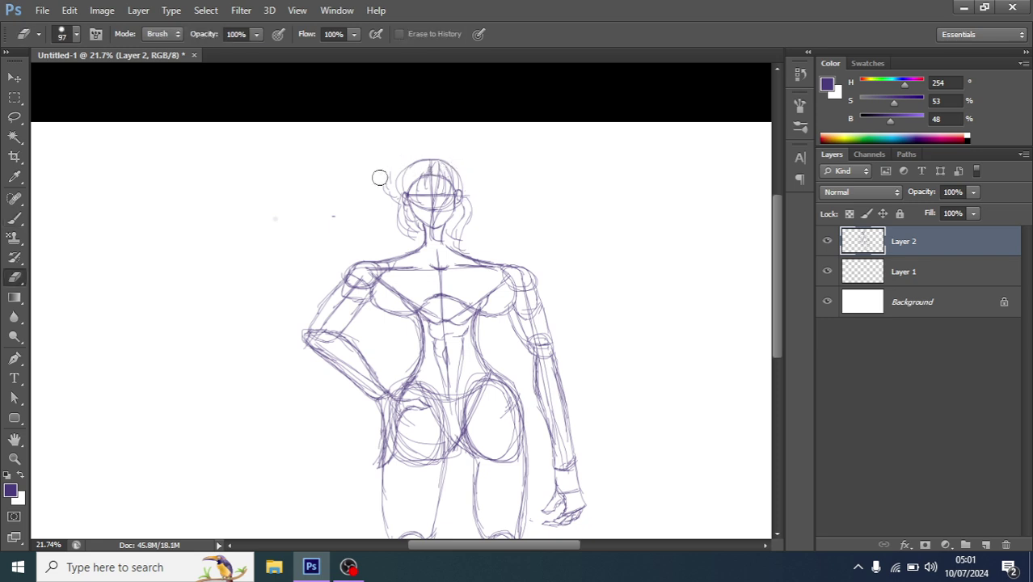
scroll(412, 186, "up", 1)
key("b")
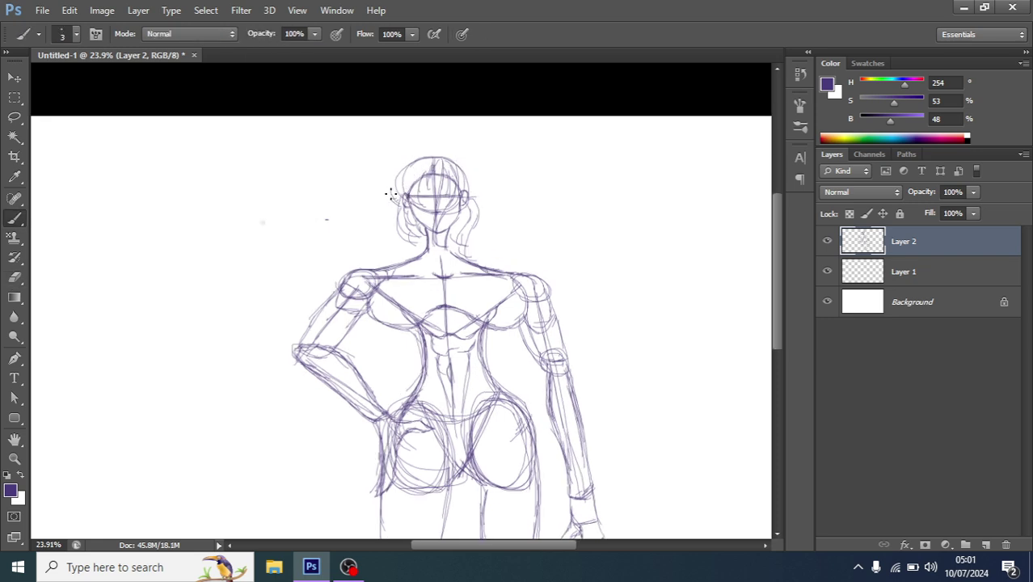
left_click_drag(390, 194, 433, 153)
key("ctrl+z")
Step: Add hair strokes across the top of the head and strands down its left side
mouse_move(403, 206)
left_mouse_down()
mouse_move(393, 172)
mouse_move(434, 143)
mouse_move(467, 173)
left_mouse_up()
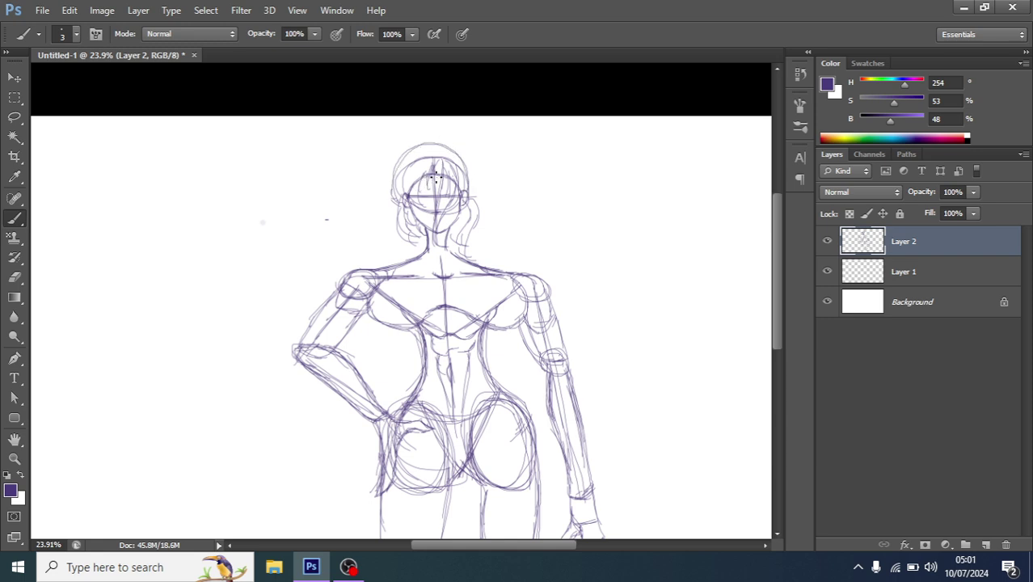
left_click_drag(443, 162, 396, 191)
left_click_drag(441, 168, 488, 234)
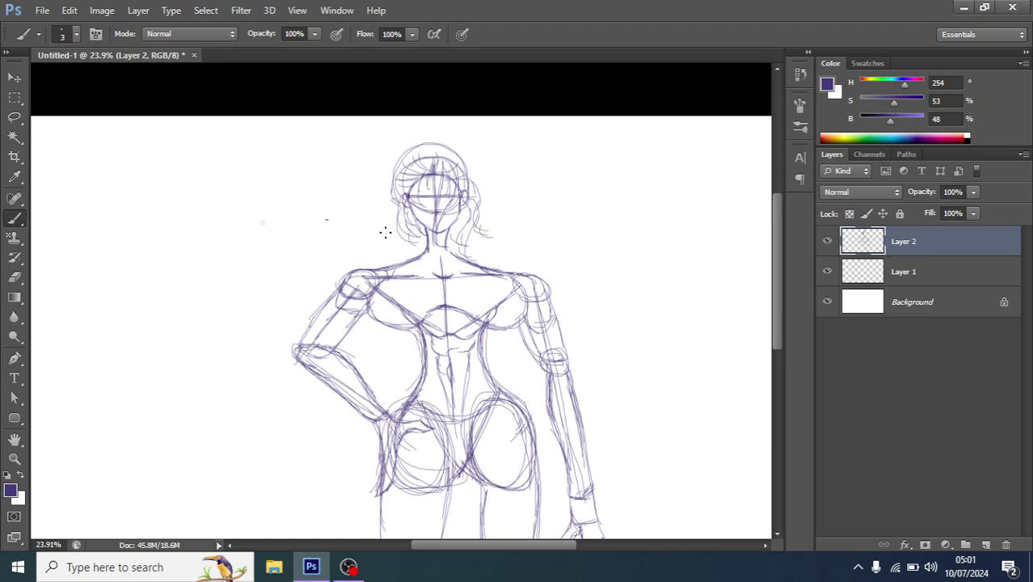
mouse_move(389, 204)
left_mouse_down()
mouse_move(393, 233)
mouse_move(414, 235)
mouse_move(415, 252)
mouse_move(396, 268)
left_mouse_up()
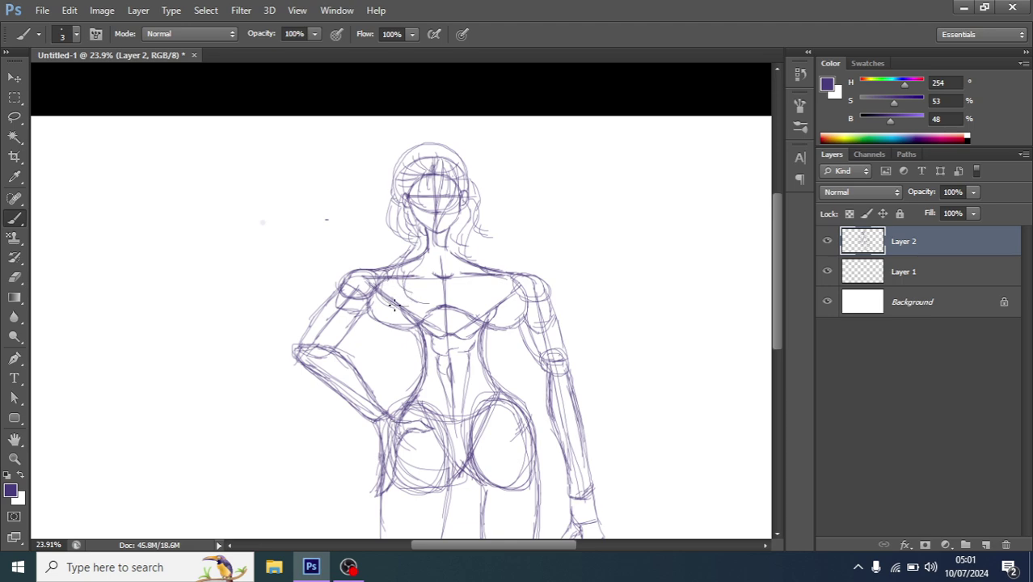
Step: Draw wavy strands down the right side to the shoulder and curving out left of the face
left_click_drag(477, 216, 478, 258)
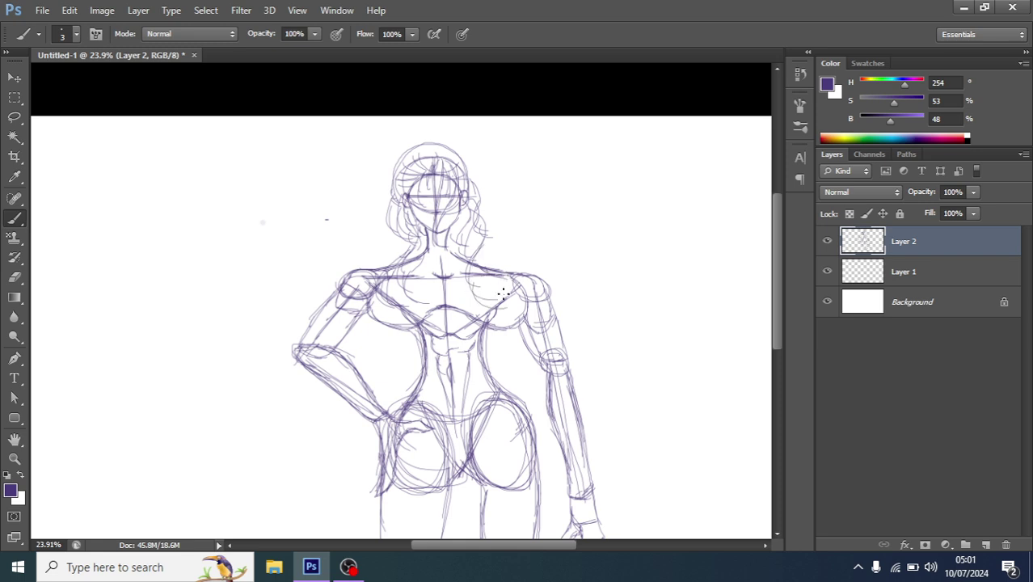
left_click_drag(499, 304, 478, 261)
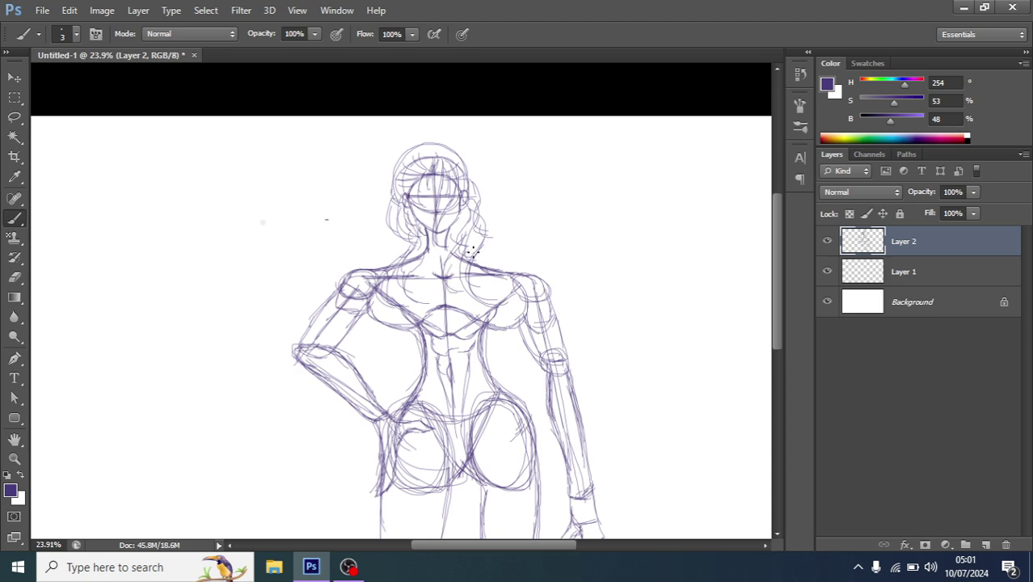
left_click_drag(474, 204, 495, 257)
mouse_move(485, 219)
left_mouse_down()
mouse_move(493, 263)
mouse_move(509, 275)
left_mouse_up()
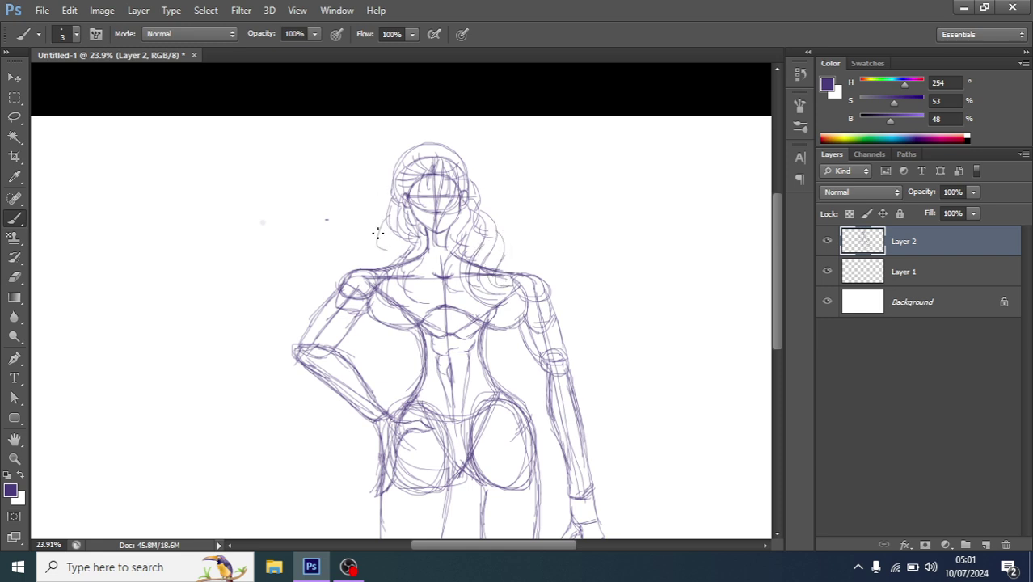
mouse_move(380, 247)
left_mouse_down()
mouse_move(383, 229)
mouse_move(371, 268)
mouse_move(392, 252)
mouse_move(376, 272)
left_mouse_up()
mouse_move(361, 209)
left_mouse_down()
mouse_move(385, 217)
mouse_move(392, 258)
left_mouse_up()
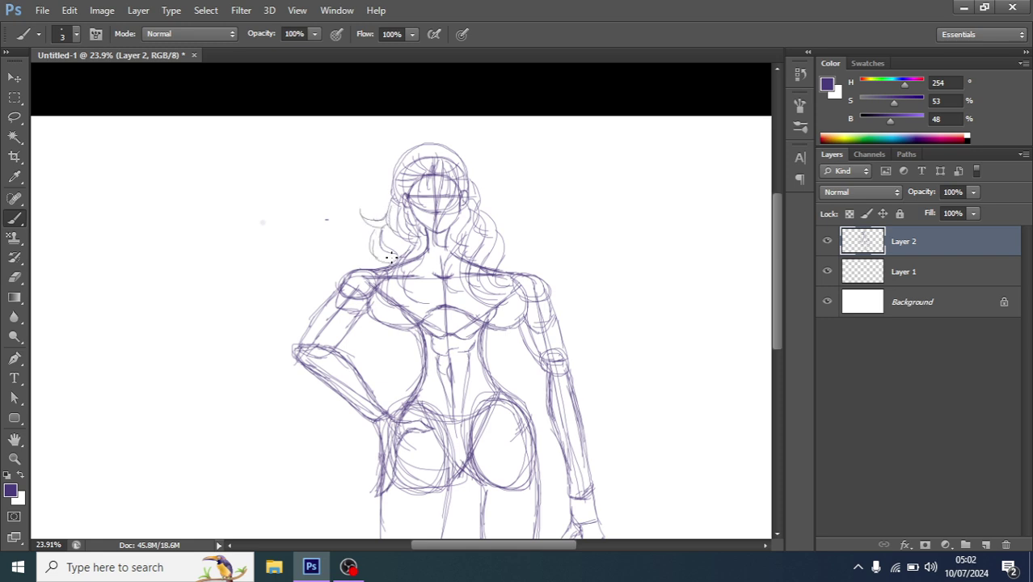
Step: Add a hair curve near the right shoulder, then zoom in on the face
scroll(395, 250, "down", 1, "alt")
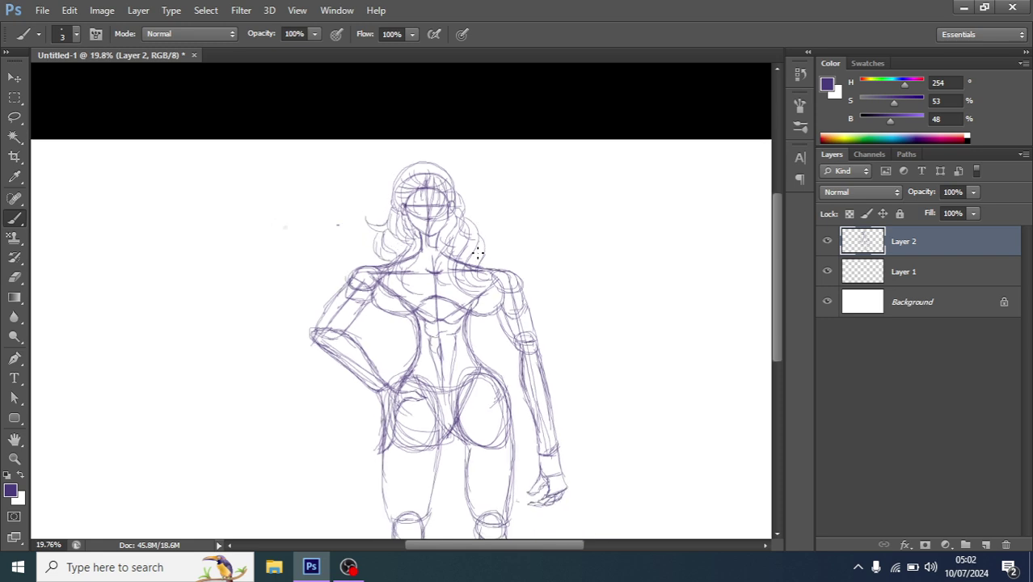
scroll(471, 253, "up", 1, "alt")
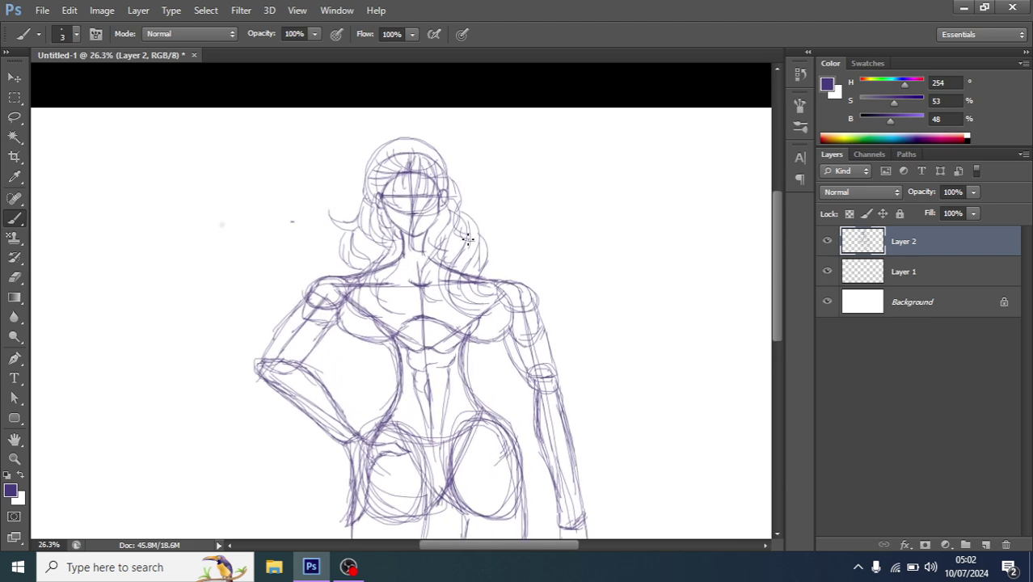
left_click_drag(465, 244, 443, 284)
scroll(479, 243, "down", 1, "alt")
scroll(488, 265, "down", 1, "alt")
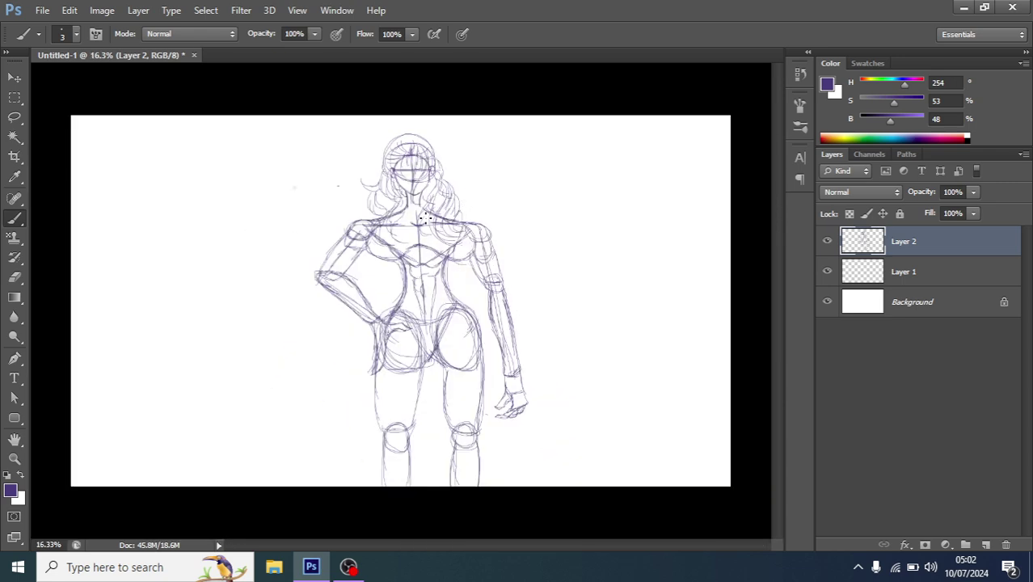
scroll(425, 218, "up", 1, "alt")
scroll(420, 206, "up", 1, "alt")
scroll(415, 190, "up", 1, "alt")
scroll(410, 172, "up", 1, "alt")
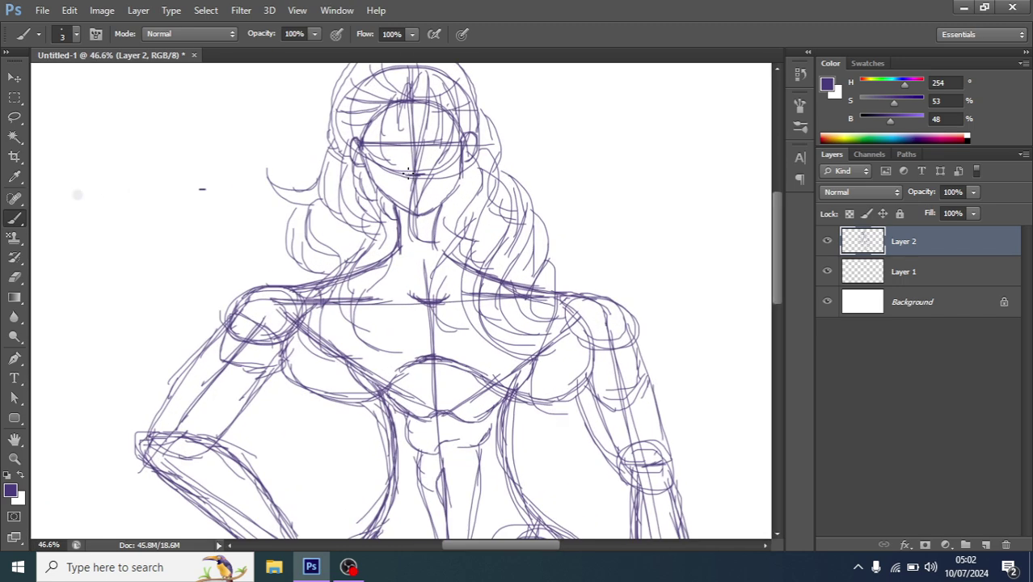
scroll(410, 172, "up", 1, "alt")
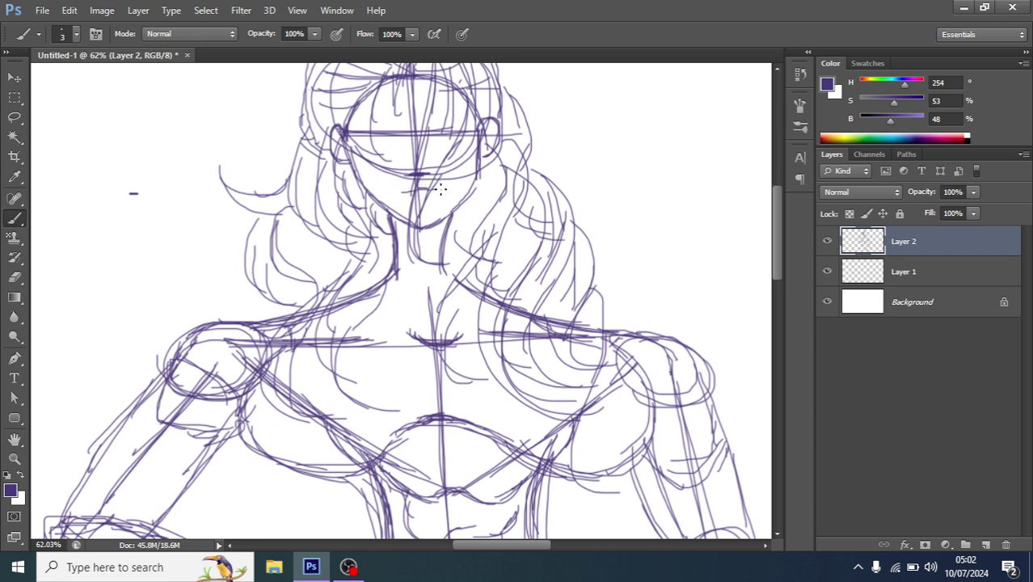
Step: Draw a short mouth line on the face
left_click_drag(426, 189, 436, 188)
scroll(437, 185, "down", 2, "alt")
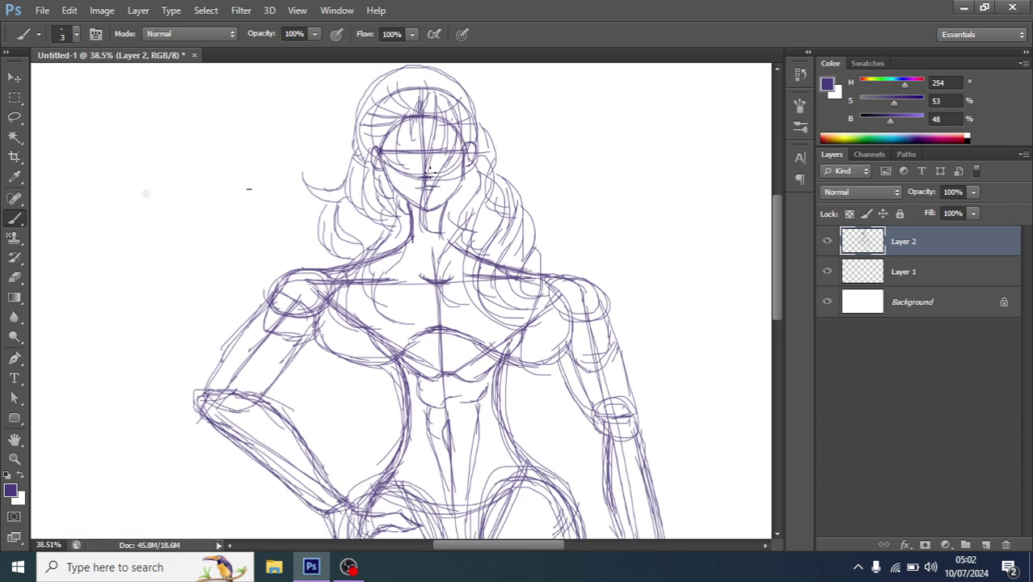
scroll(437, 184, "down", 1, "alt")
scroll(410, 164, "up", 2, "alt")
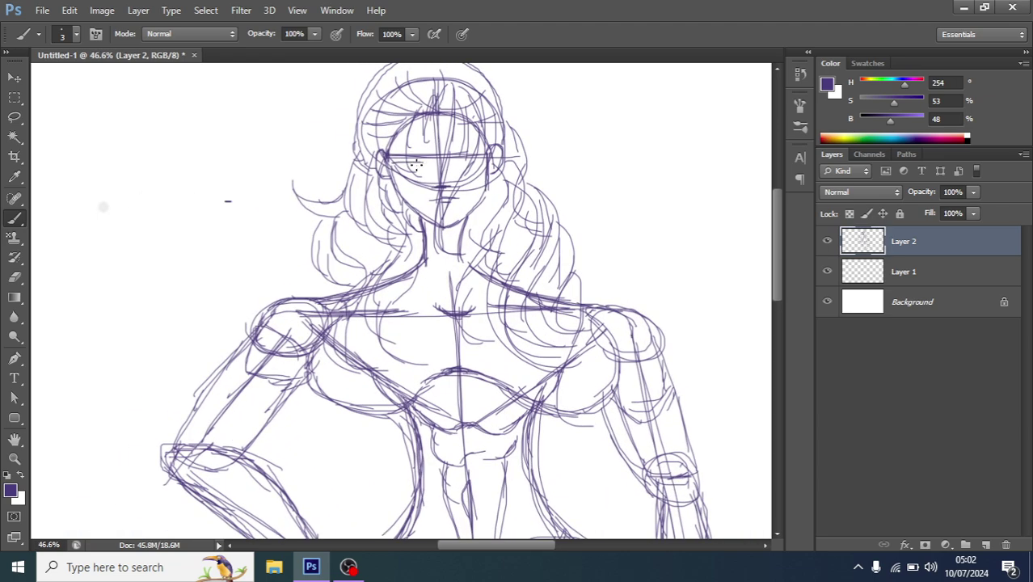
Step: Mark the eye line, darken the lash lines and add irises to both eyes
left_click_drag(399, 167, 483, 167)
left_click_drag(390, 152, 486, 152)
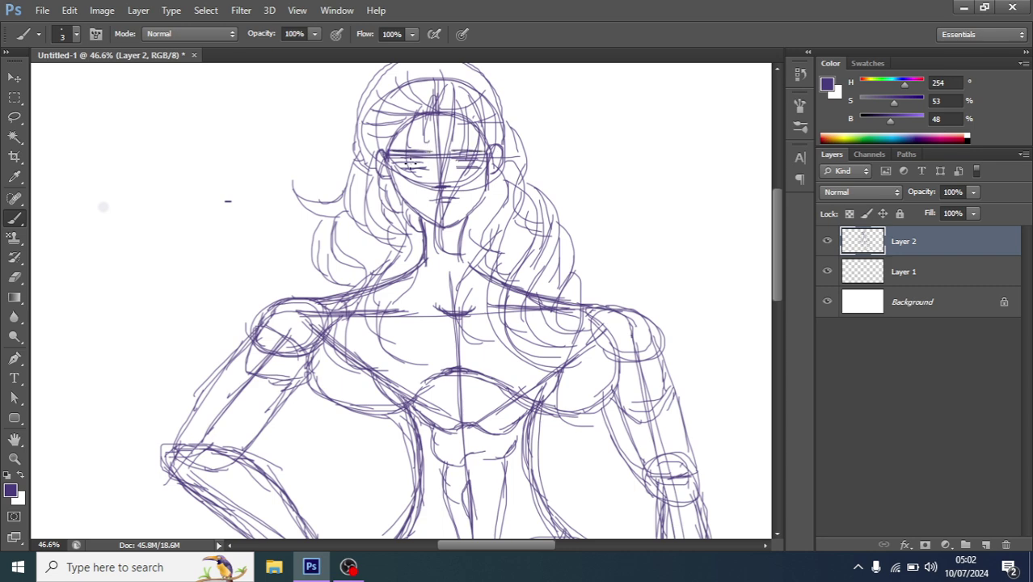
mouse_move(409, 165)
left_mouse_down()
mouse_move(470, 160)
mouse_move(396, 165)
left_mouse_up()
left_click_drag(483, 163, 454, 159)
scroll(432, 166, "down", 3)
Step: Add a curve across the upper chest and outline the outer right shoulder and upper arm
scroll(424, 174, "down", 3)
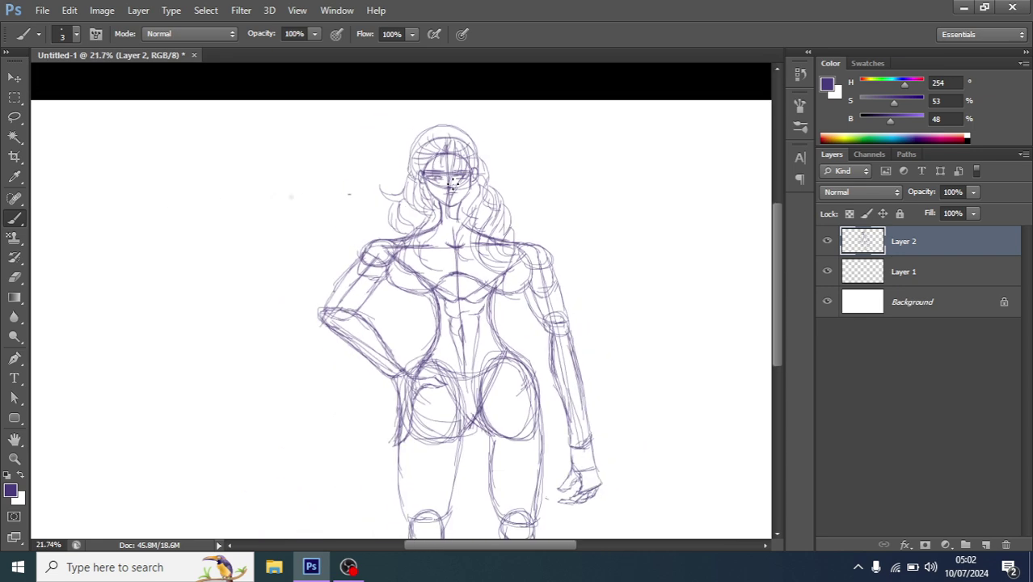
scroll(417, 185, "down", 2)
scroll(418, 202, "up", 1)
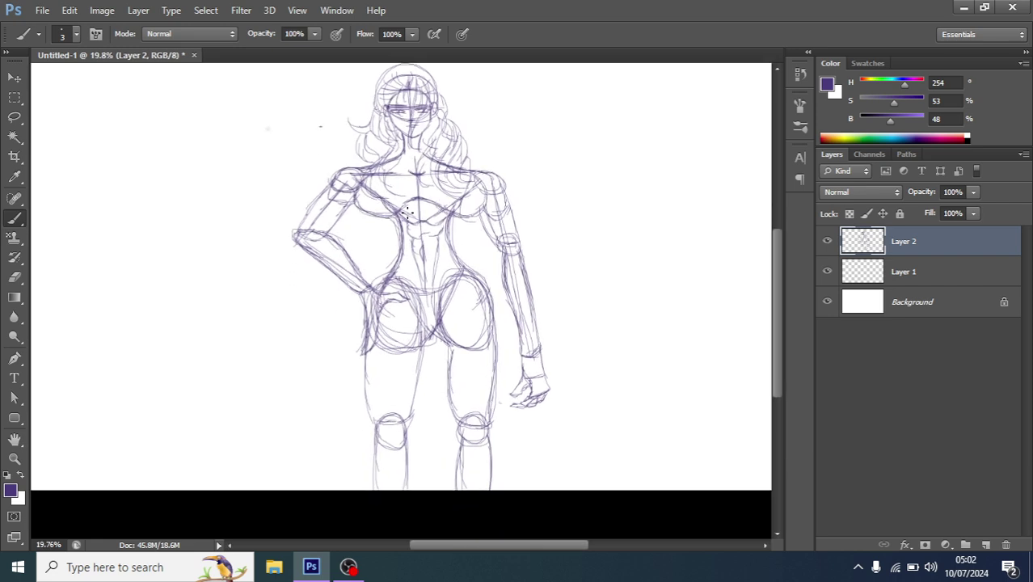
left_click_drag(414, 197, 458, 199)
left_click_drag(493, 177, 511, 207)
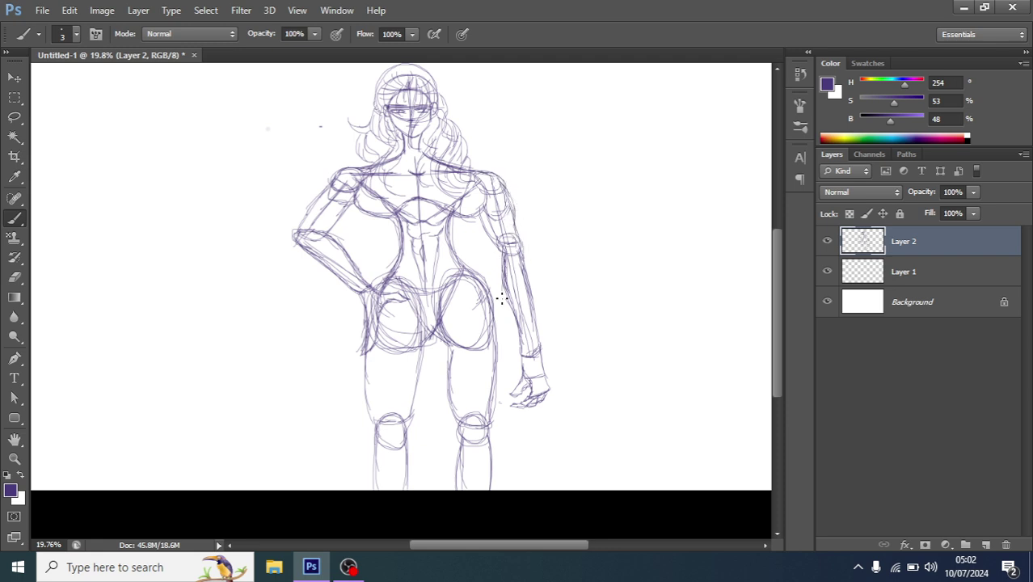
Step: Zoom to the hanging hand and add a stroke along its lower edge
scroll(524, 350, "up", 2)
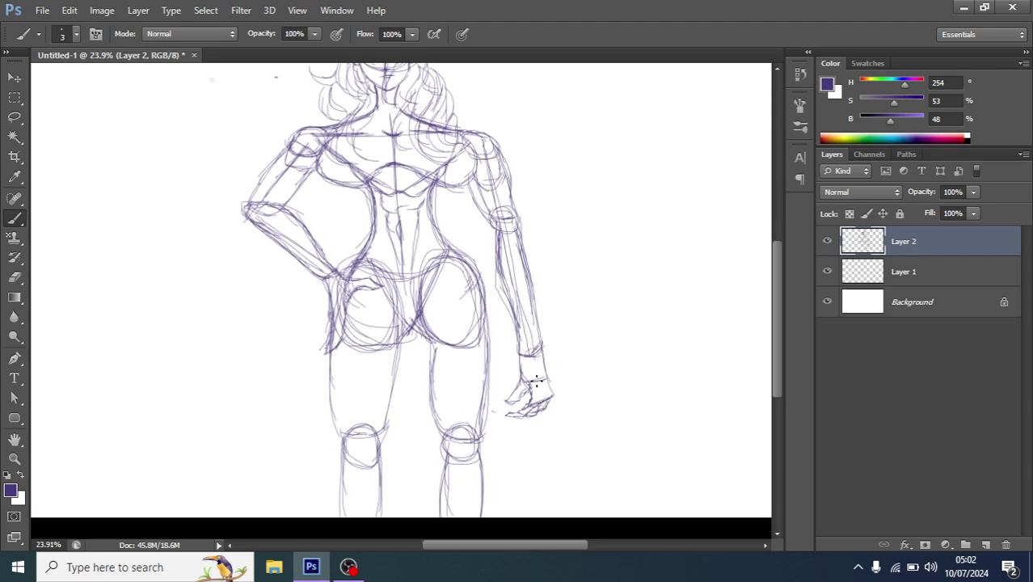
scroll(526, 368, "up", 3)
scroll(526, 388, "up", 2)
scroll(517, 394, "down", 3)
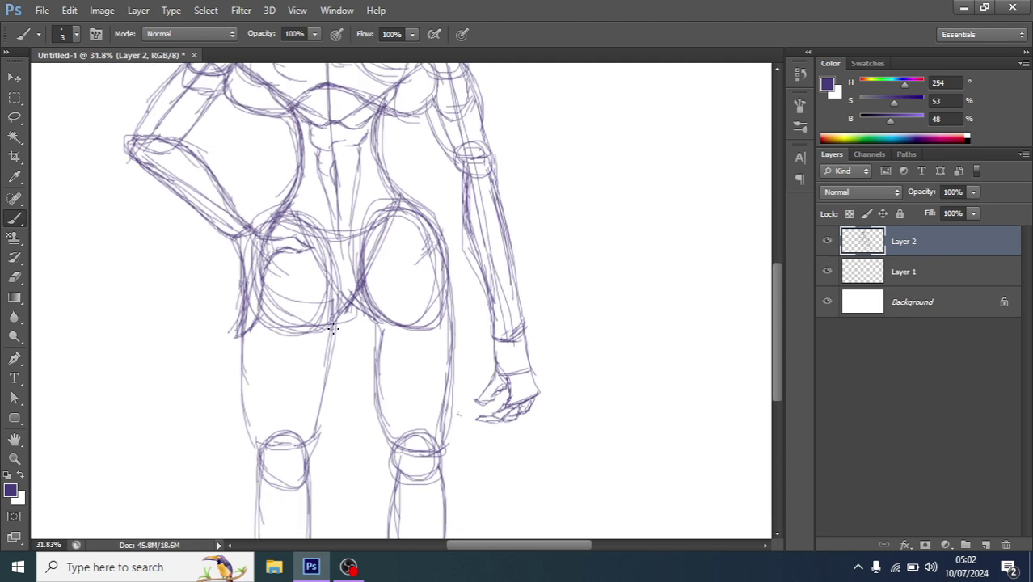
scroll(453, 356, "down", 2)
scroll(362, 317, "down", 2)
scroll(497, 425, "up", 2)
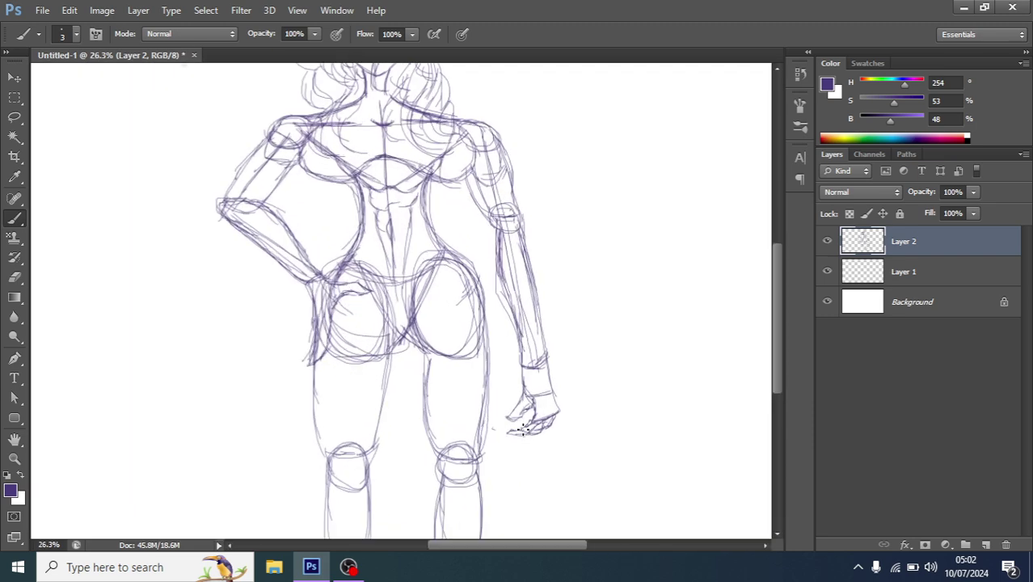
scroll(501, 433, "up", 2)
scroll(502, 435, "up", 2)
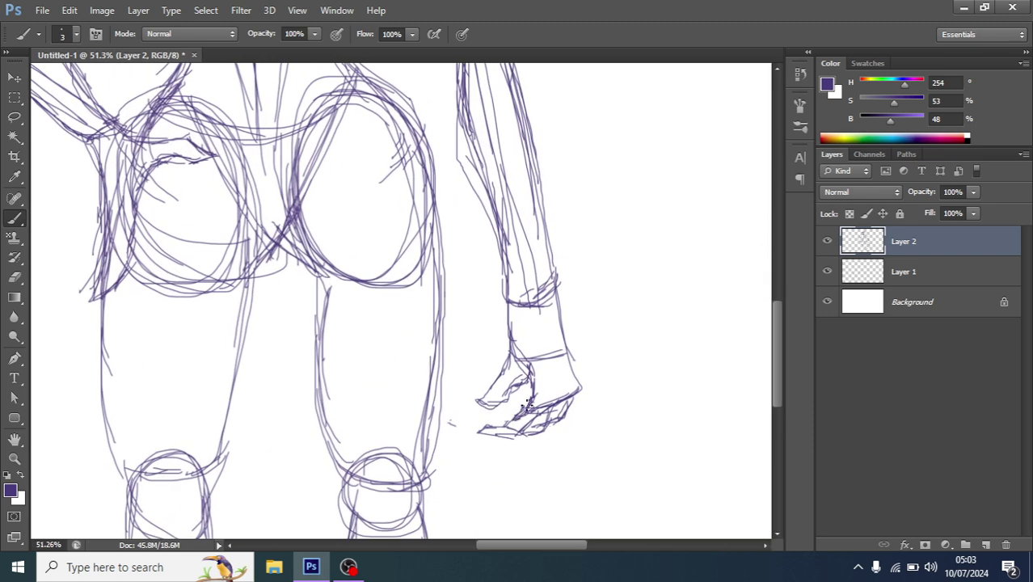
mouse_move(478, 435)
left_mouse_down()
mouse_move(532, 435)
mouse_move(495, 423)
left_mouse_up()
Step: Draw the hanging hand's right edge down from the wrist and sketch its thumb
scroll(507, 415, "down", 3)
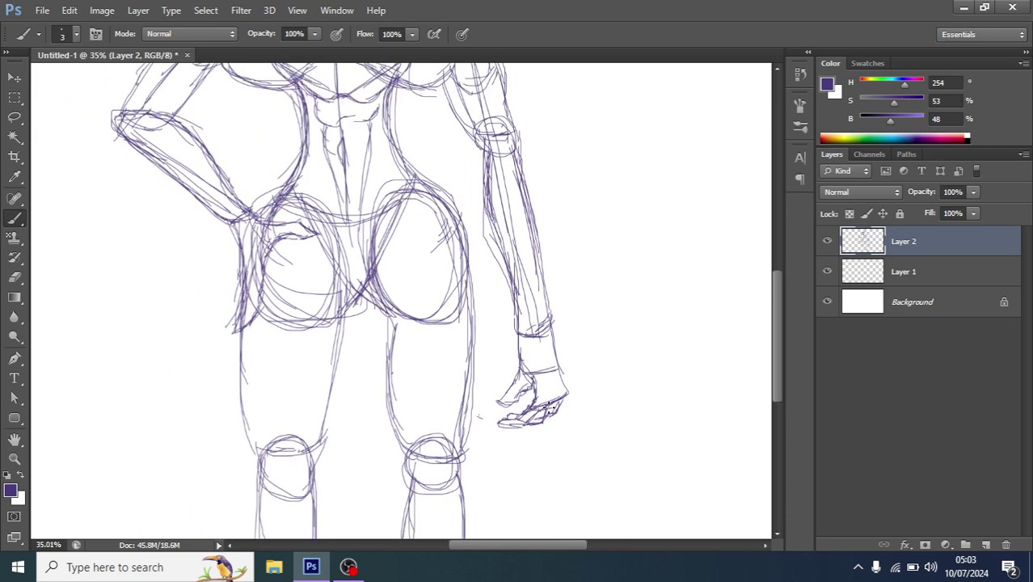
scroll(530, 403, "up", 2)
scroll(530, 407, "up", 2)
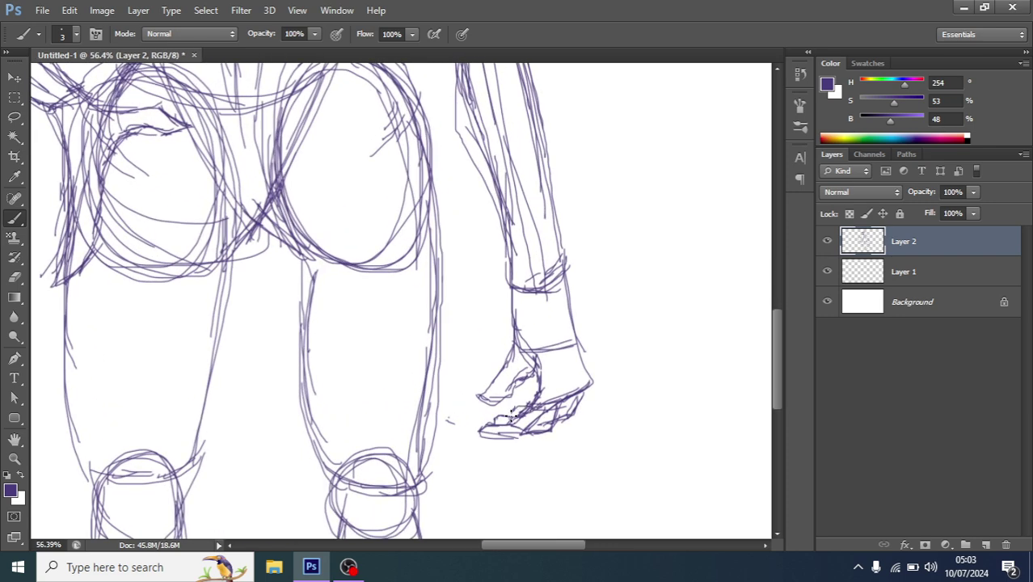
scroll(469, 410, "down", 2)
scroll(477, 409, "down", 2)
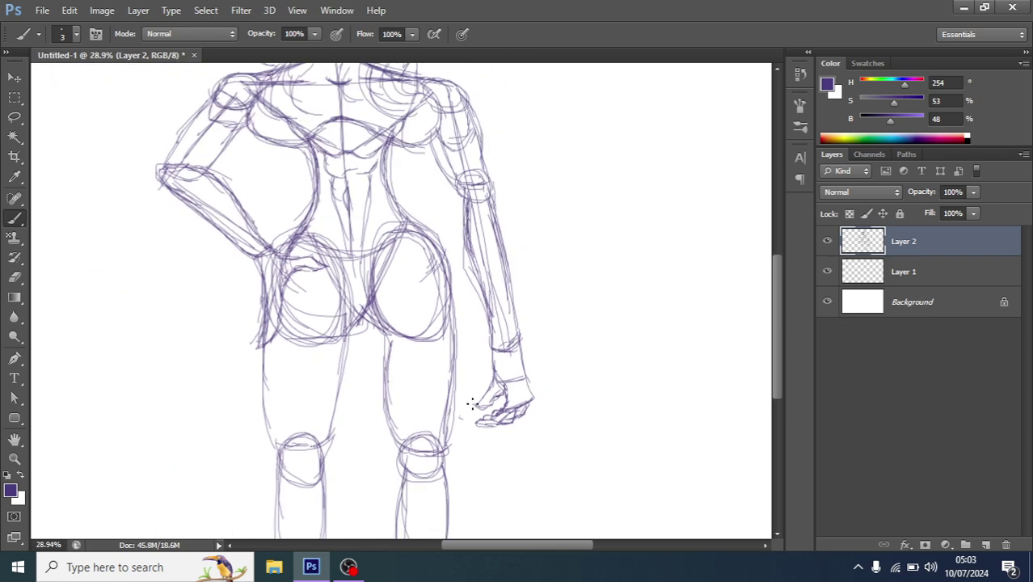
scroll(531, 411, "down", 2)
scroll(507, 410, "up", 2)
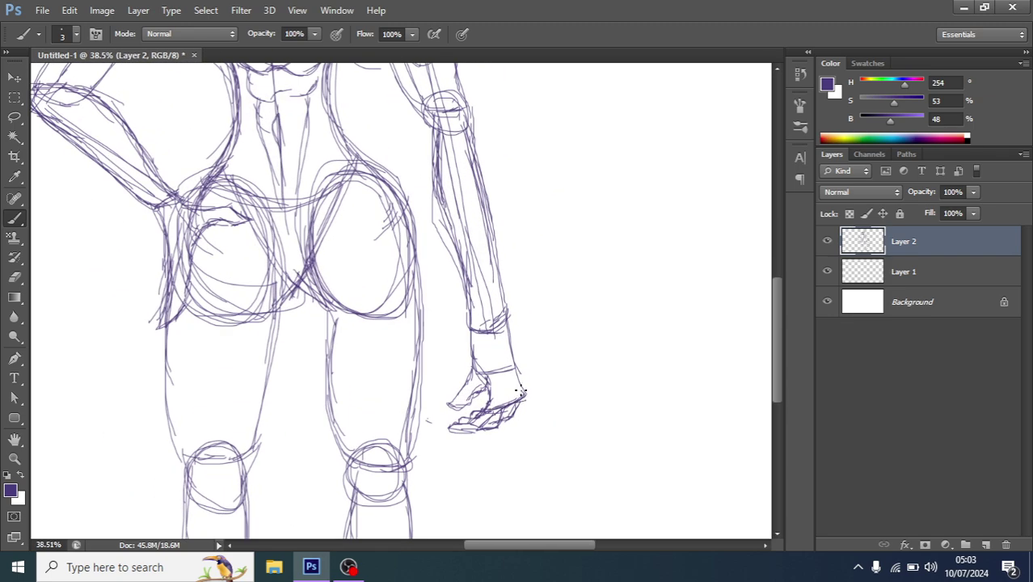
mouse_move(516, 367)
left_mouse_down()
mouse_move(524, 399)
mouse_move(490, 370)
left_mouse_up()
scroll(484, 366, "down", 2)
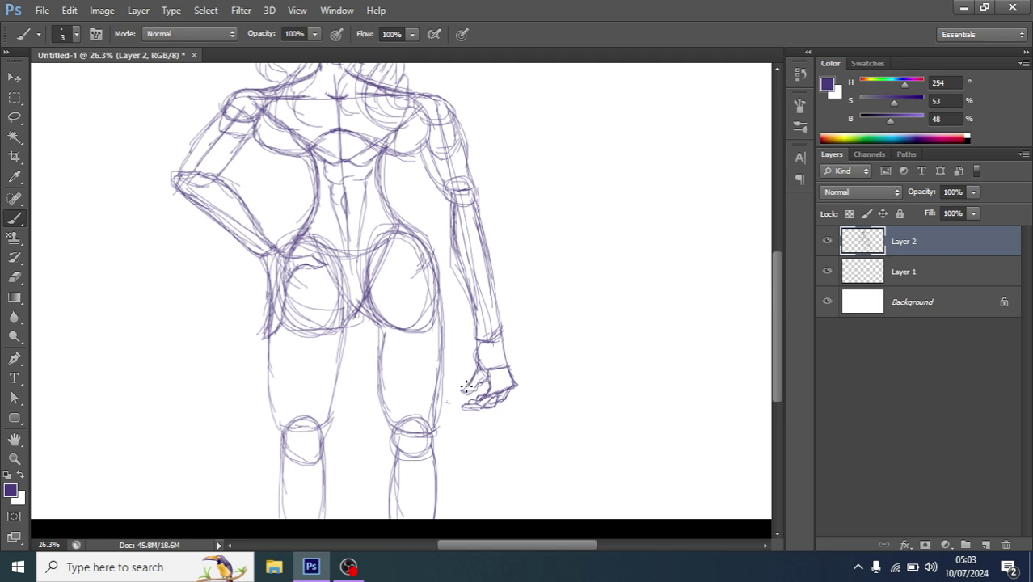
left_click_drag(461, 391, 489, 378)
scroll(488, 378, "down", 1)
scroll(516, 377, "down", 1)
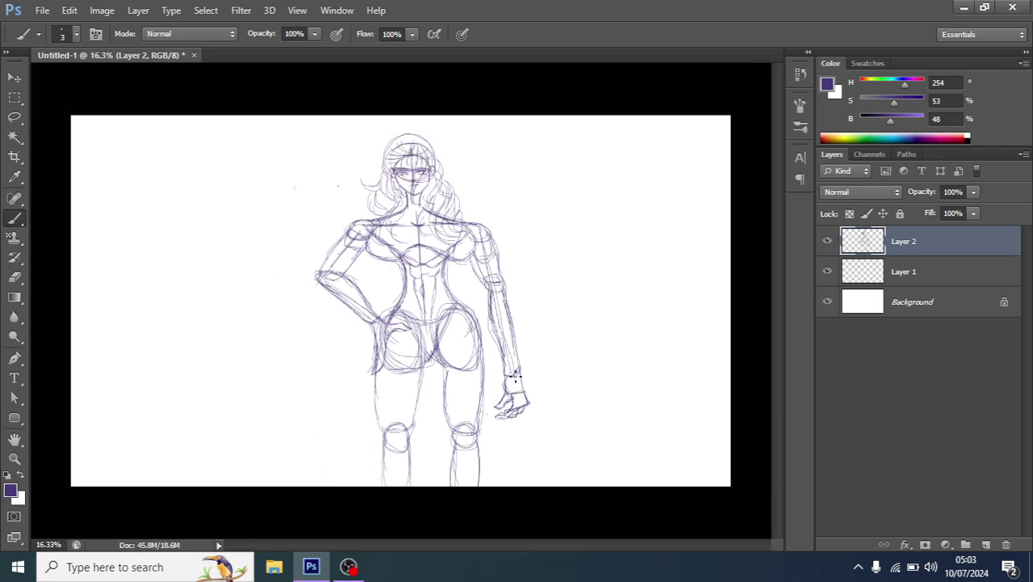
scroll(515, 376, "down", 1)
scroll(491, 411, "up", 2)
scroll(493, 409, "up", 3)
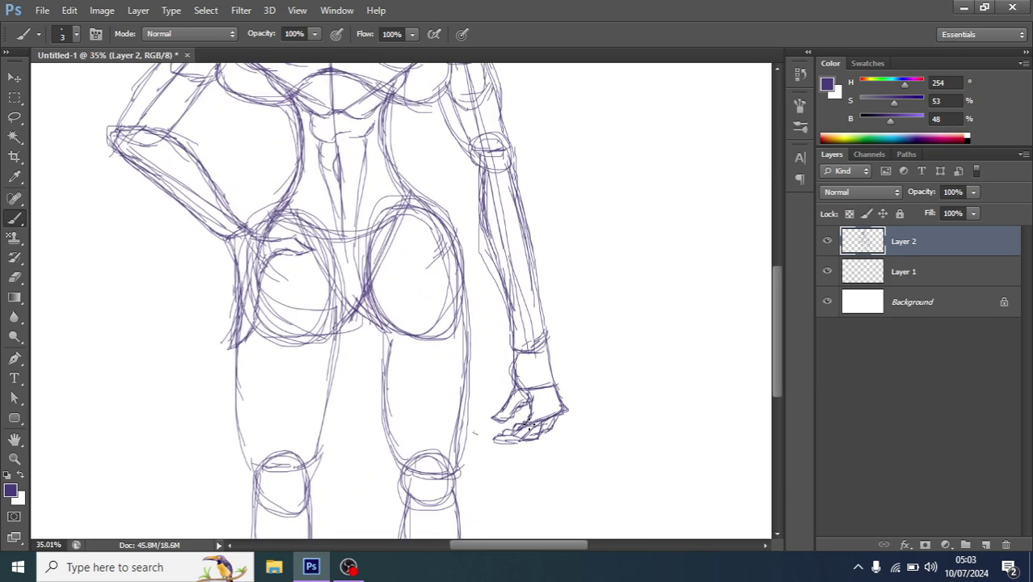
scroll(497, 407, "up", 1)
scroll(510, 404, "up", 1)
scroll(512, 403, "up", 1)
scroll(516, 401, "down", 1)
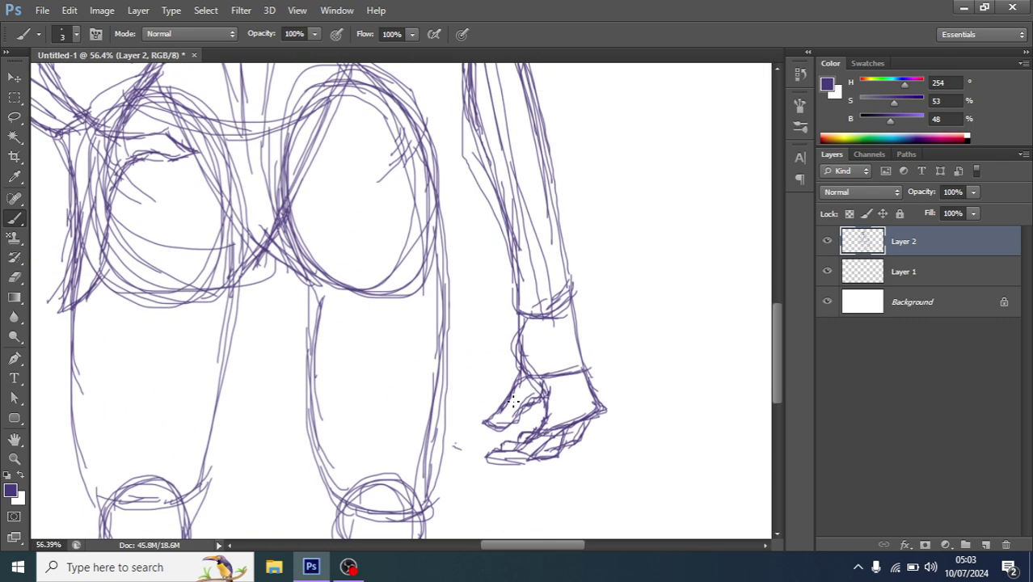
scroll(519, 400, "down", 1)
scroll(522, 397, "down", 1)
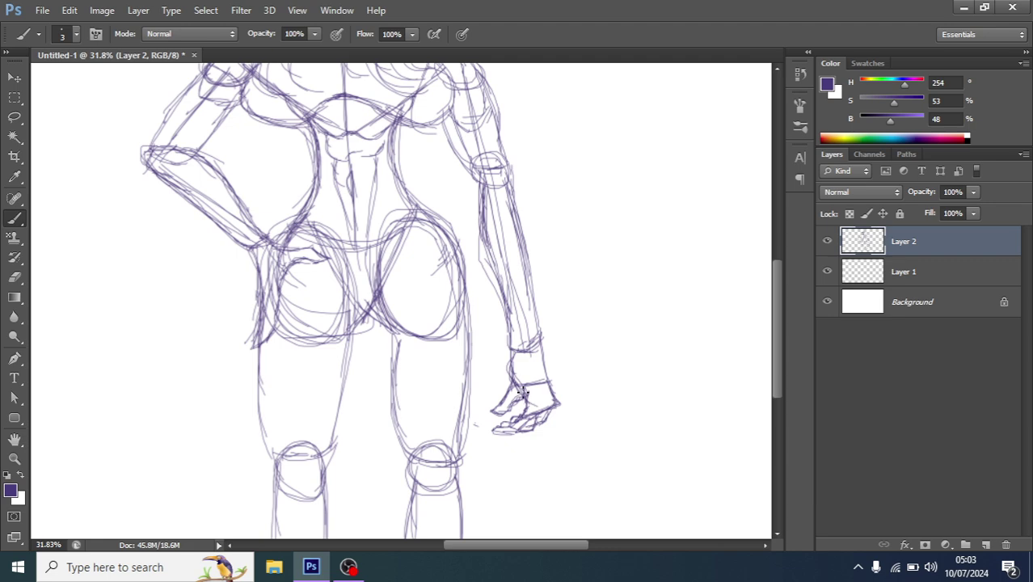
scroll(520, 407, "down", 3)
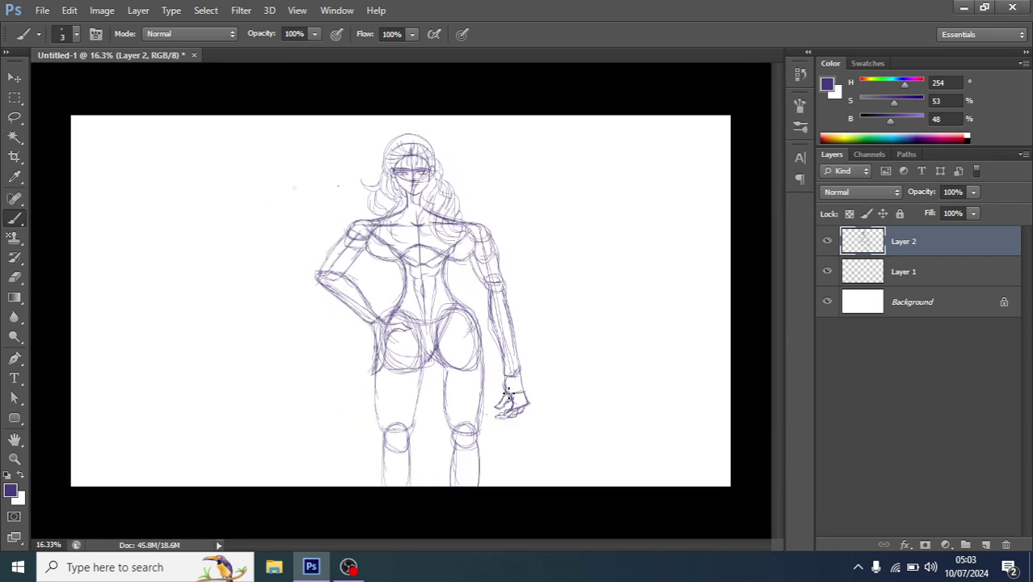
scroll(415, 427, "up", 1)
Step: Add sketch lines down the thigh to the knee
mouse_move(373, 381)
left_mouse_down()
mouse_move(385, 448)
mouse_move(413, 443)
mouse_move(427, 367)
mouse_move(420, 399)
mouse_move(461, 443)
mouse_move(490, 401)
left_mouse_up()
scroll(473, 323, "down", 2)
scroll(465, 299, "up", 3)
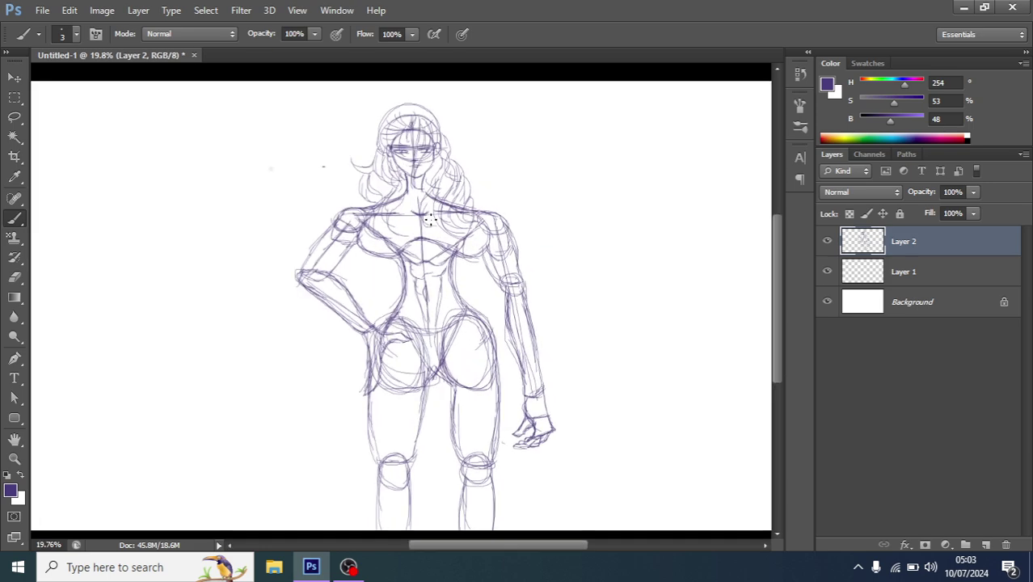
scroll(457, 275, "up", 1)
scroll(450, 254, "down", 1)
scroll(449, 254, "down", 1)
scroll(437, 255, "up", 2)
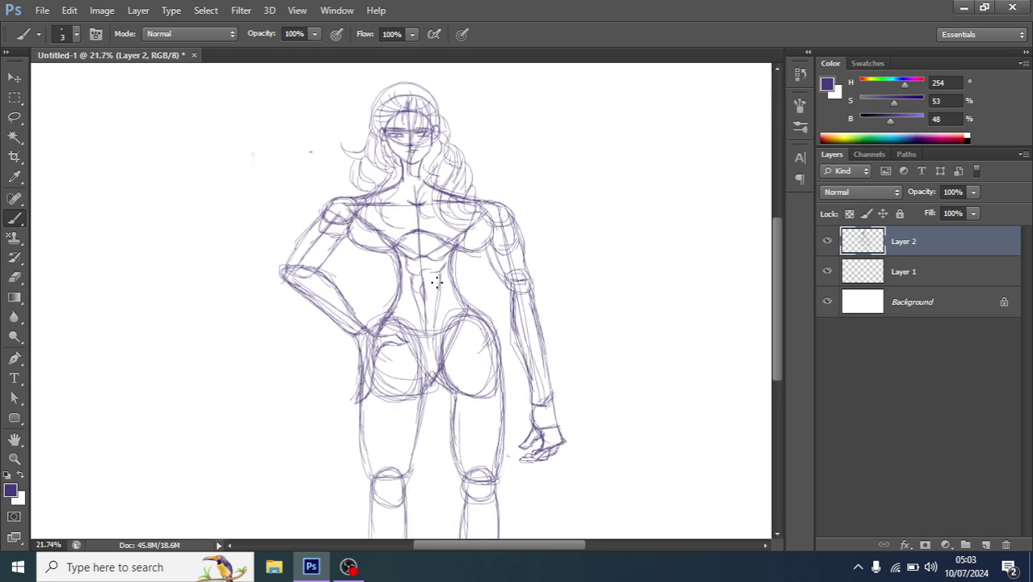
scroll(420, 255, "up", 2)
scroll(397, 257, "up", 1)
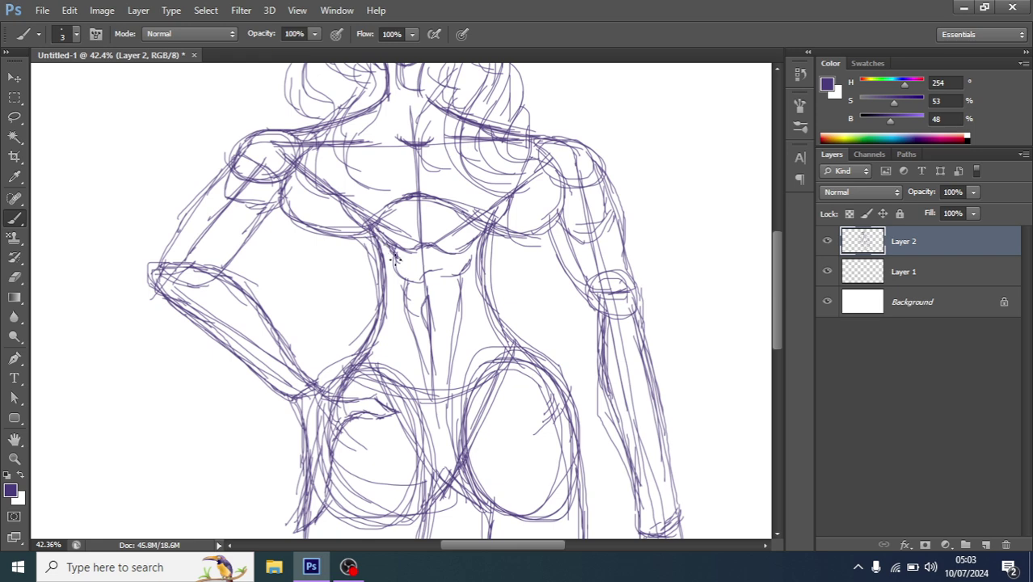
scroll(441, 287, "down", 2)
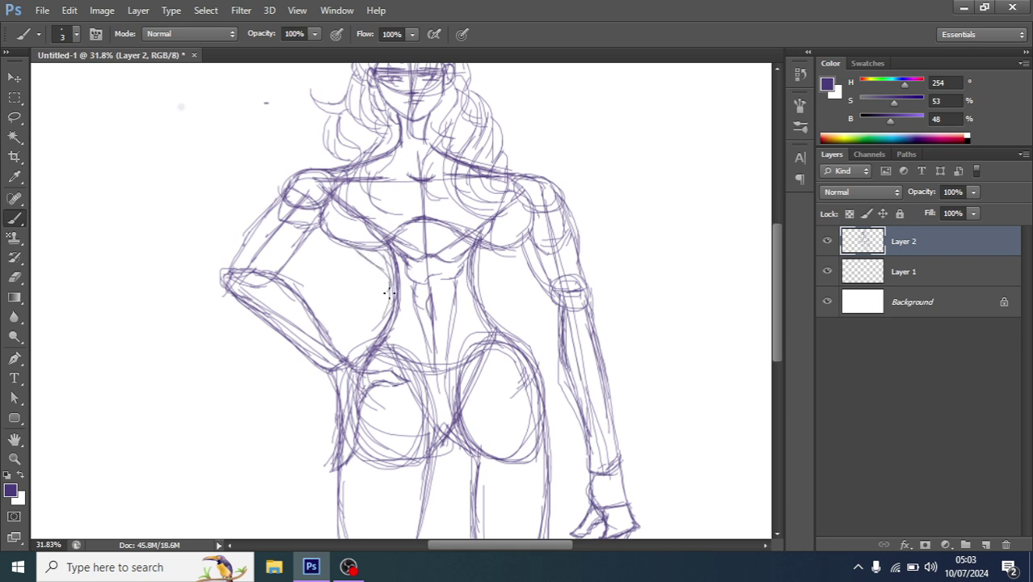
scroll(392, 299, "down", 1)
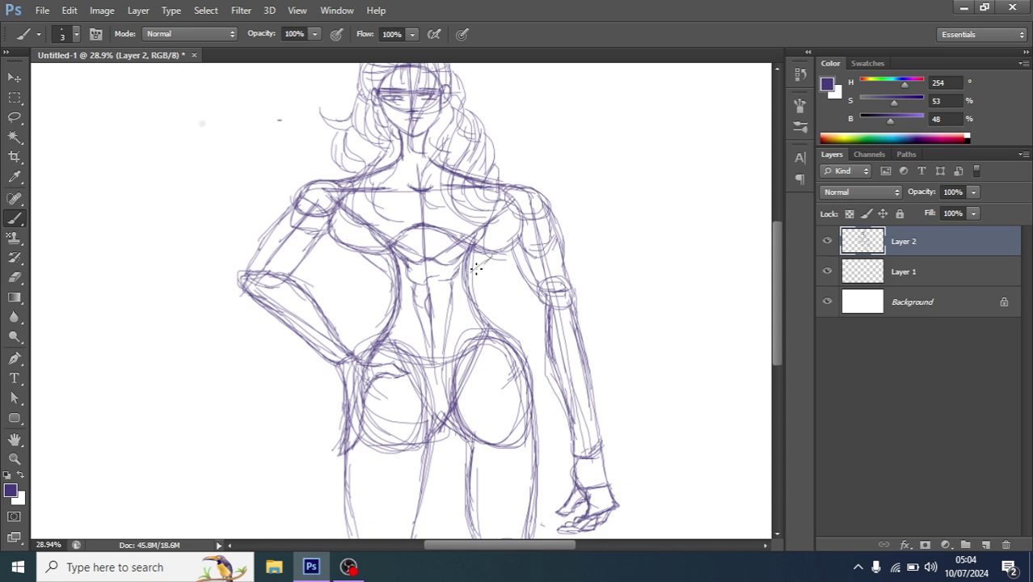
scroll(409, 272, "up", 3)
Step: Erase the stray lines at the waist and return to the Brush
key("e")
left_click_drag(391, 266, 386, 260)
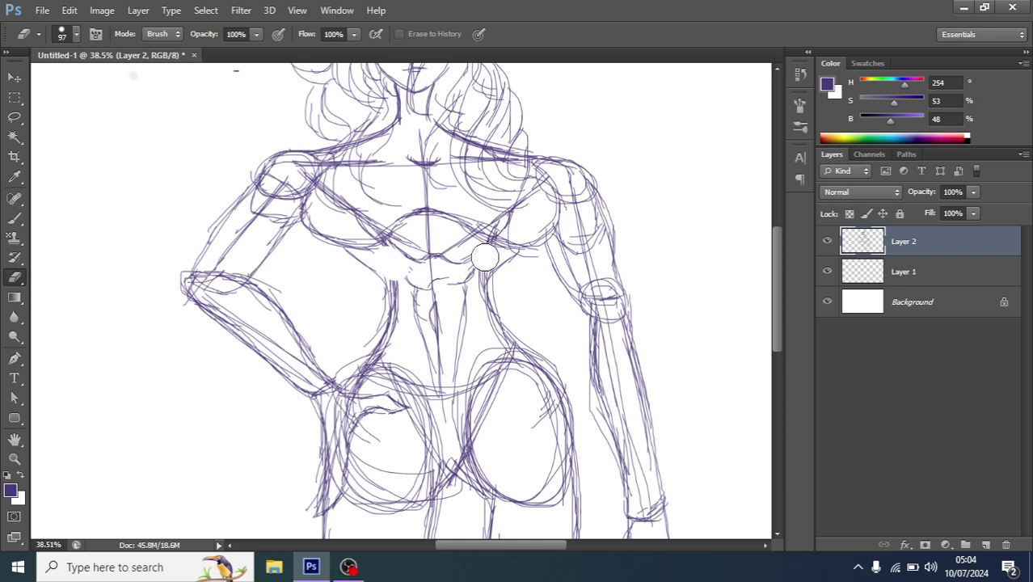
key("b")
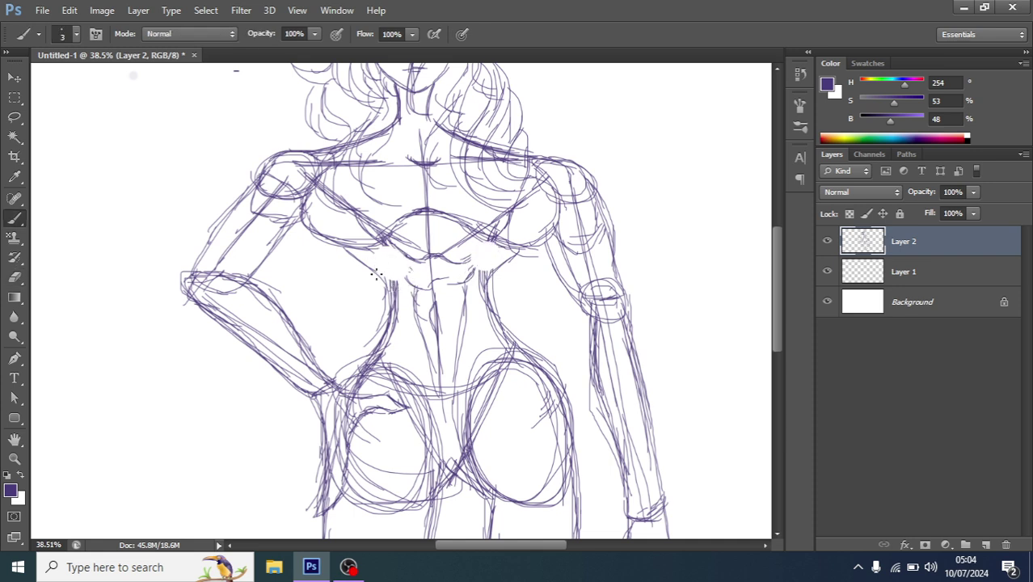
scroll(388, 279, "down", 3)
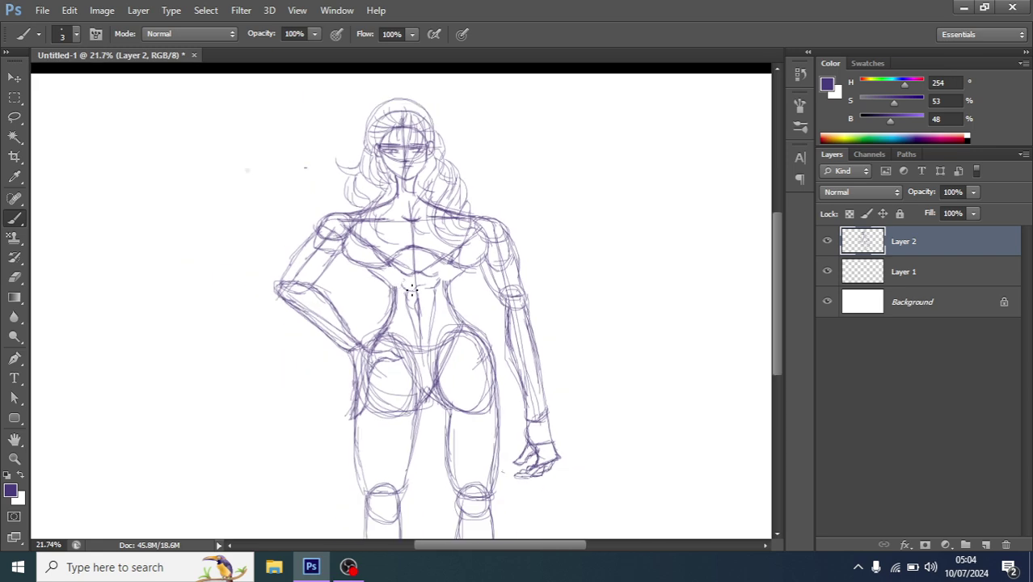
scroll(411, 290, "down", 1)
scroll(420, 289, "down", 1)
scroll(433, 289, "down", 1)
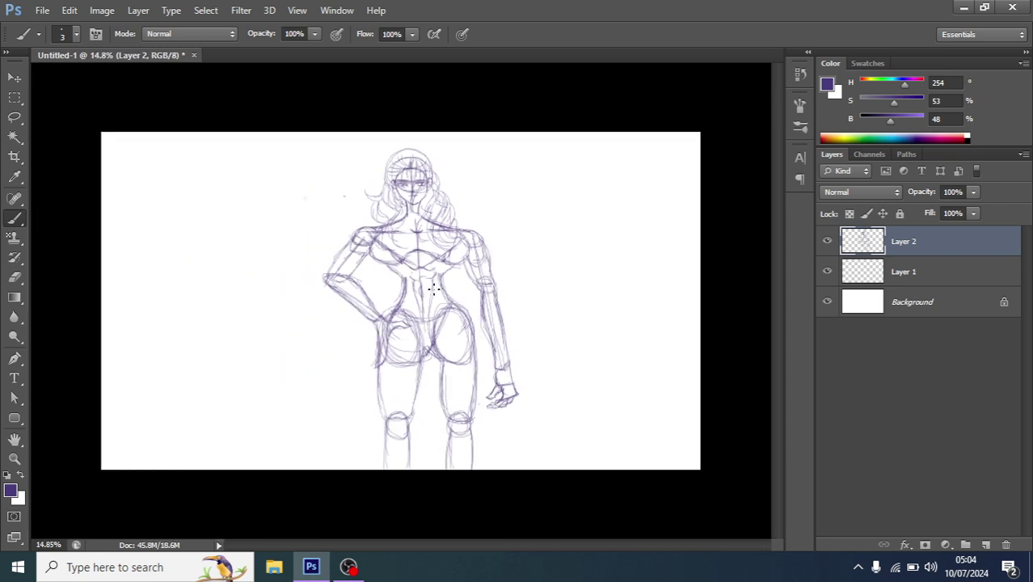
scroll(429, 289, "up", 2)
scroll(441, 279, "up", 2)
scroll(457, 263, "up", 2)
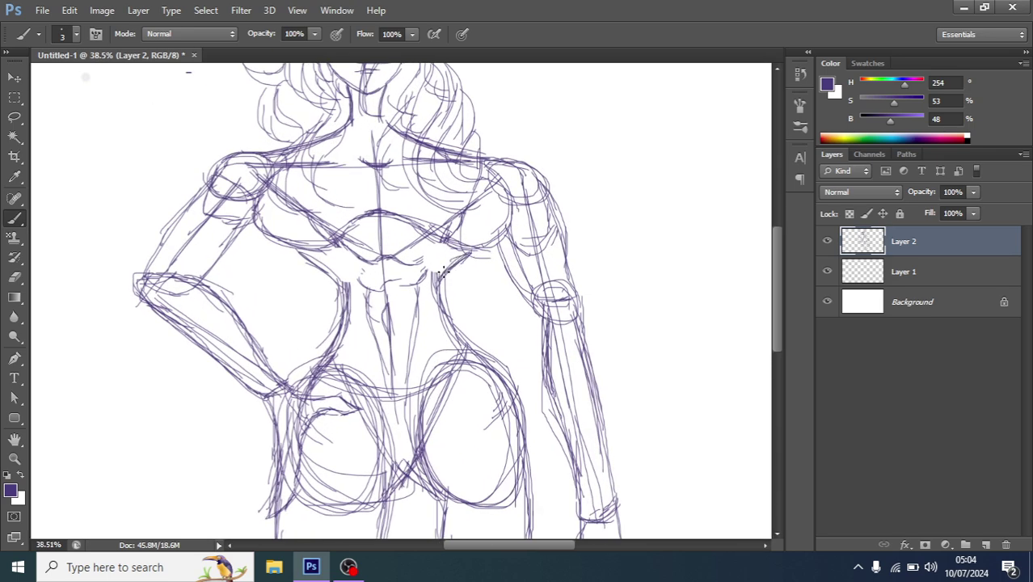
scroll(439, 272, "down", 3)
scroll(425, 276, "down", 2)
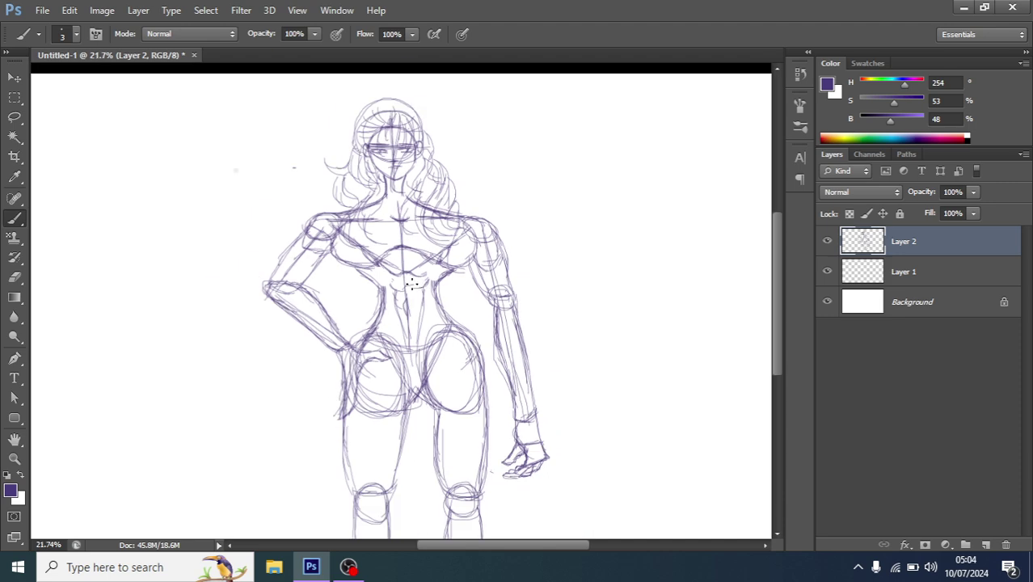
scroll(409, 281, "down", 3)
scroll(416, 283, "down", 1)
scroll(488, 296, "down", 2)
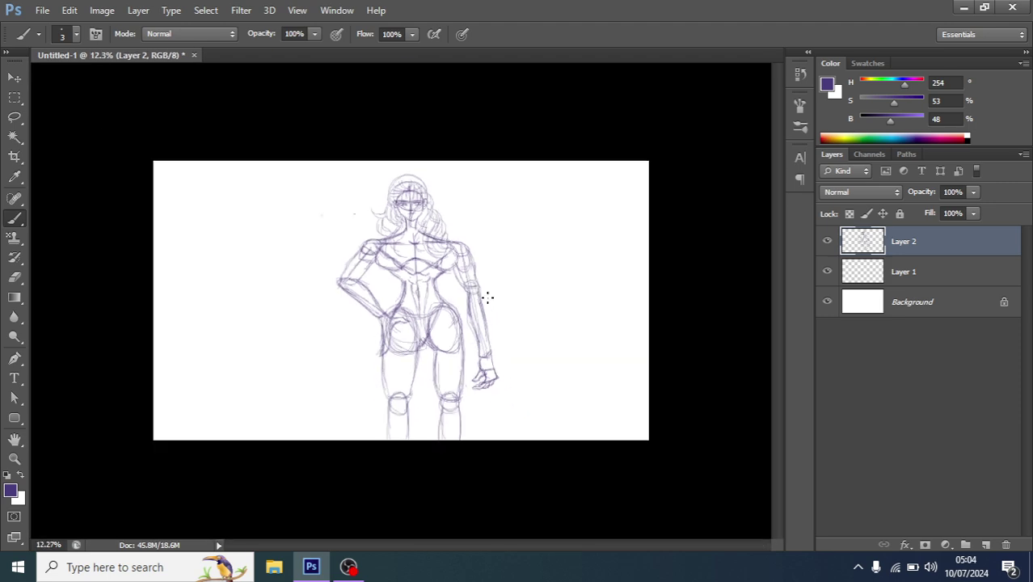
scroll(465, 289, "up", 3)
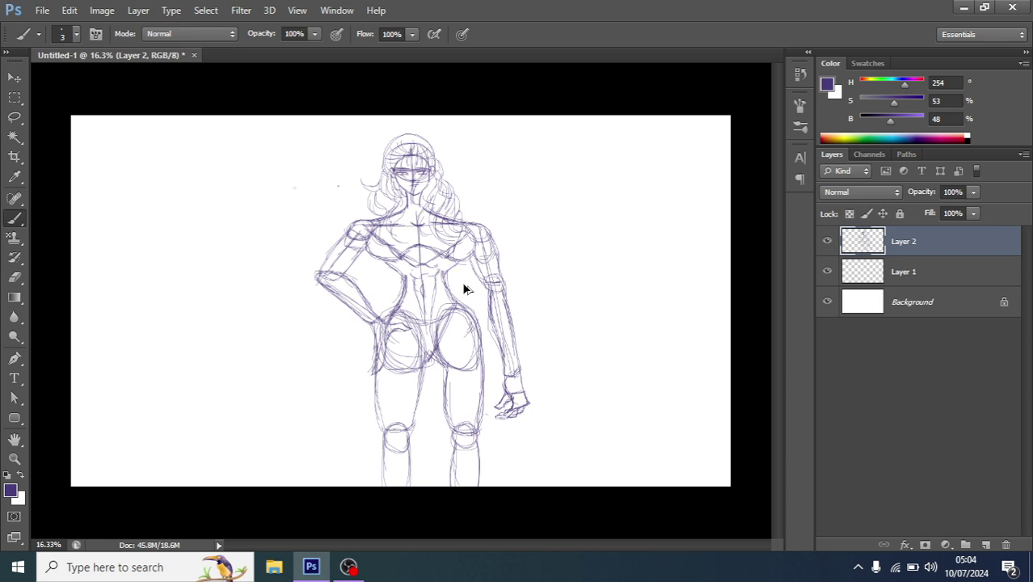
Step: Add a short refining stroke to the lower ribcage of the torso
left_click_drag(411, 260, 398, 274)
key("e")
scroll(400, 276, "up", 2)
scroll(388, 268, "up", 2)
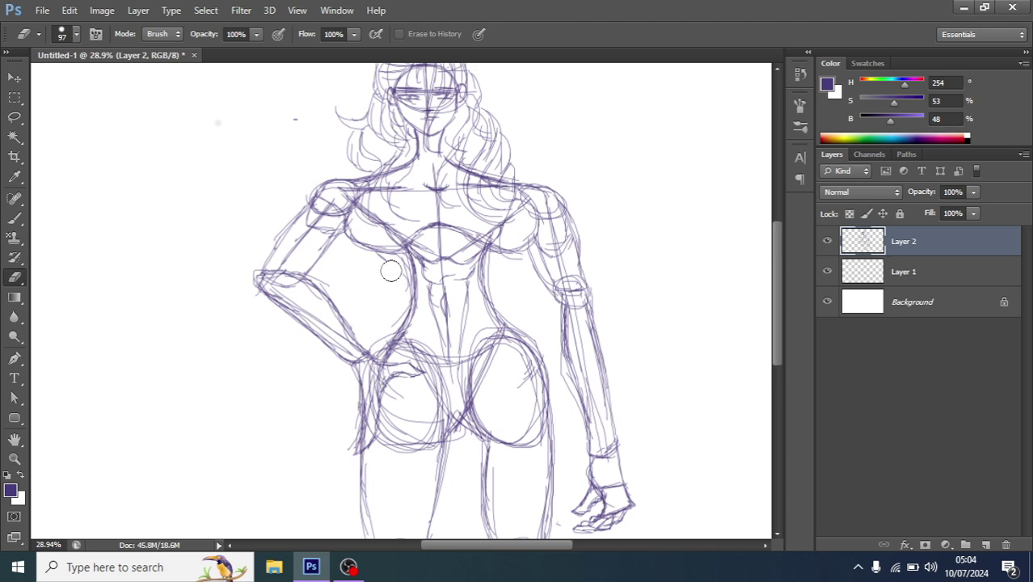
key("b")
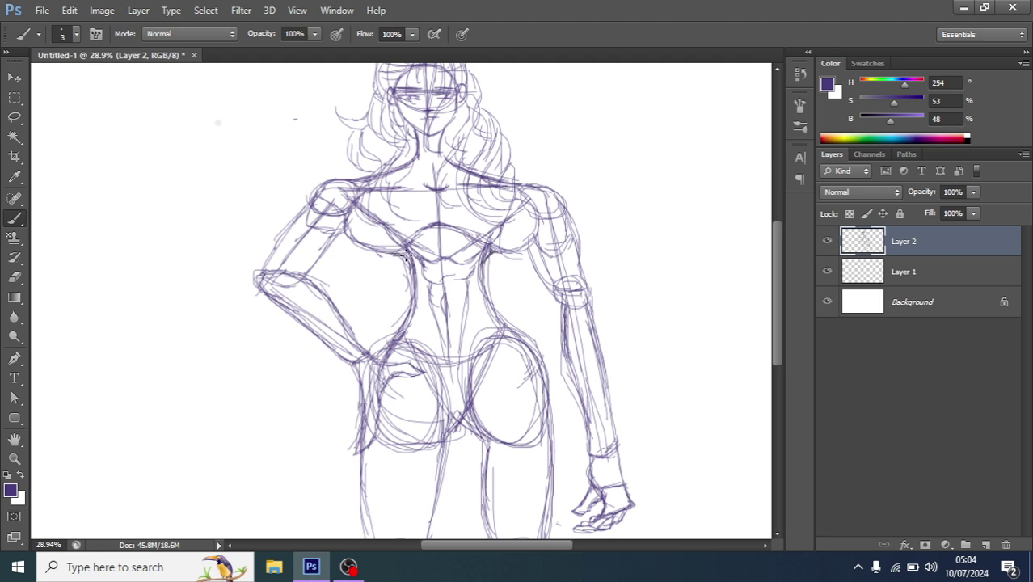
Step: Refine the purple abdomen lines, navel strokes and upward torso centre line on Layer 2
scroll(411, 306, "down", 3)
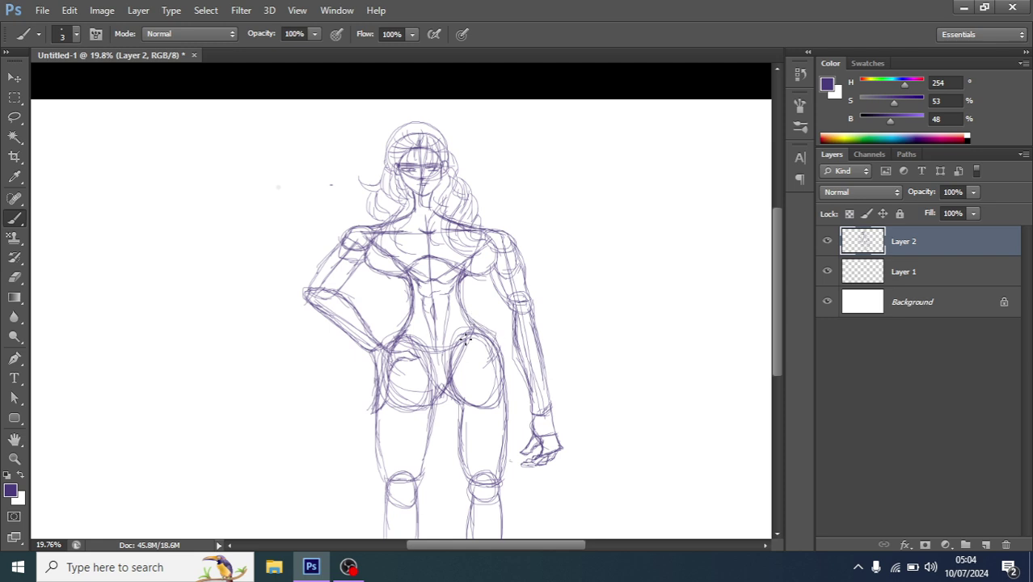
scroll(432, 333, "up", 2)
left_click_drag(418, 294, 433, 376)
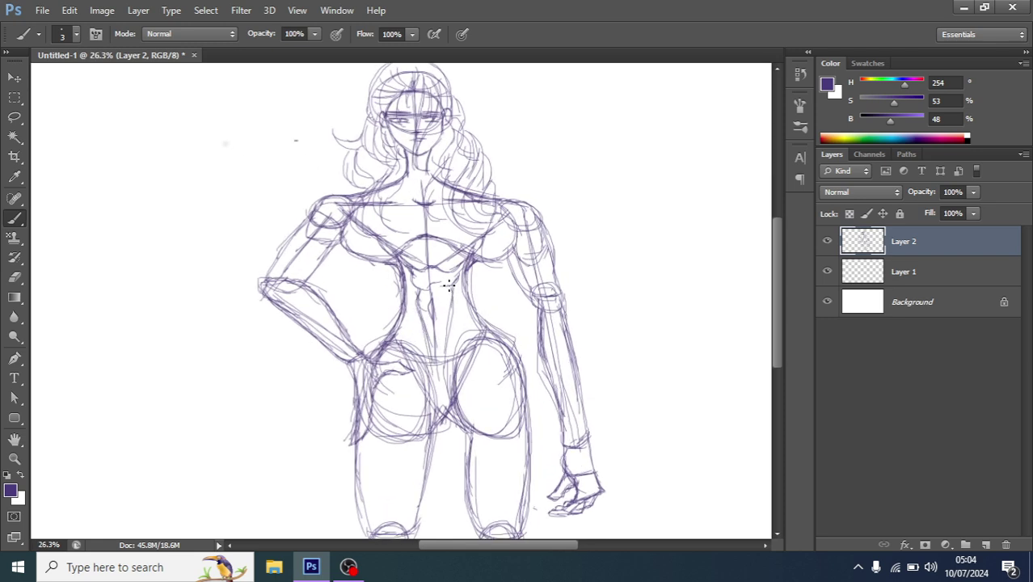
scroll(432, 295, "up", 2)
scroll(433, 295, "up", 1)
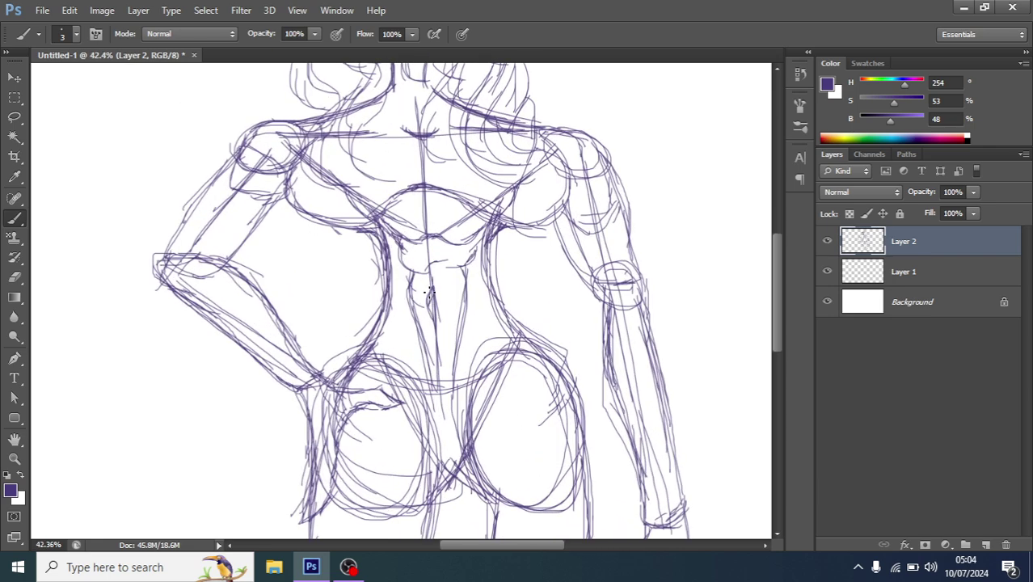
left_click_drag(432, 311, 433, 292)
left_click_drag(434, 331, 441, 394)
mouse_move(428, 269)
left_mouse_down()
mouse_move(431, 240)
mouse_move(399, 196)
mouse_move(458, 194)
mouse_move(488, 215)
left_mouse_up()
Step: Sketch the inner left thigh line and the side of the left knee
scroll(444, 233, "down", 4)
scroll(444, 235, "down", 2)
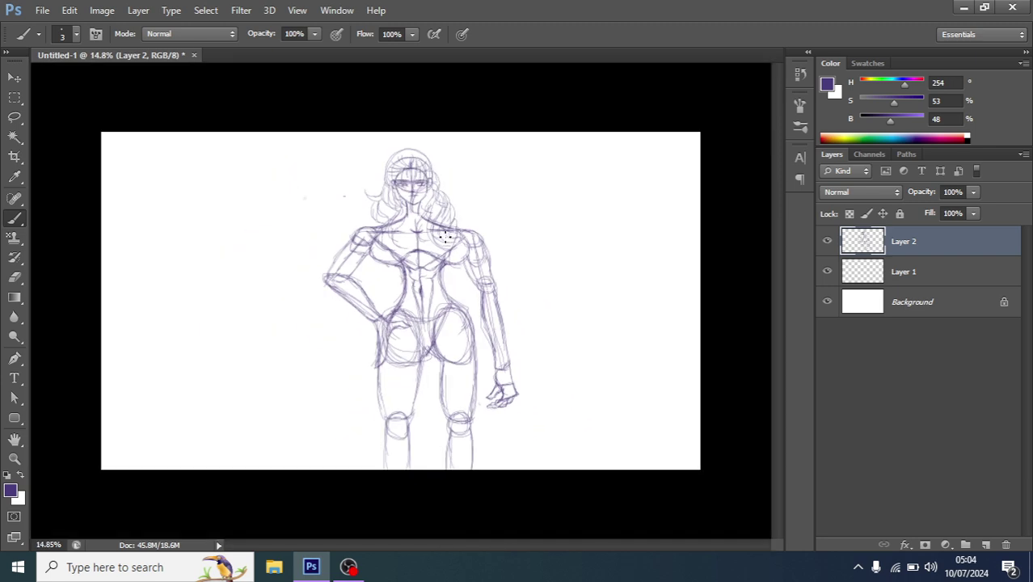
scroll(437, 254, "up", 2)
scroll(404, 252, "up", 1)
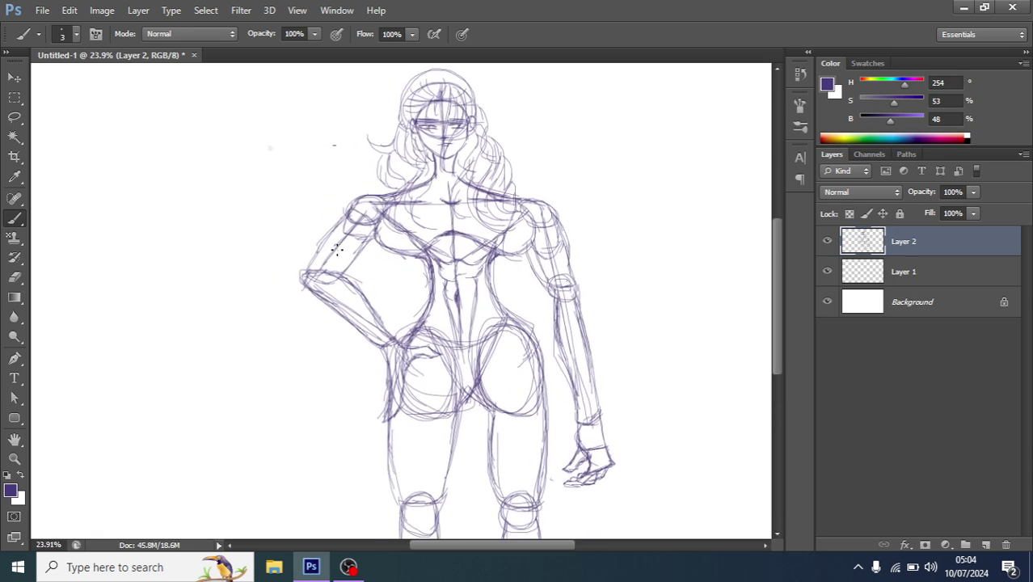
scroll(358, 250, "up", 1)
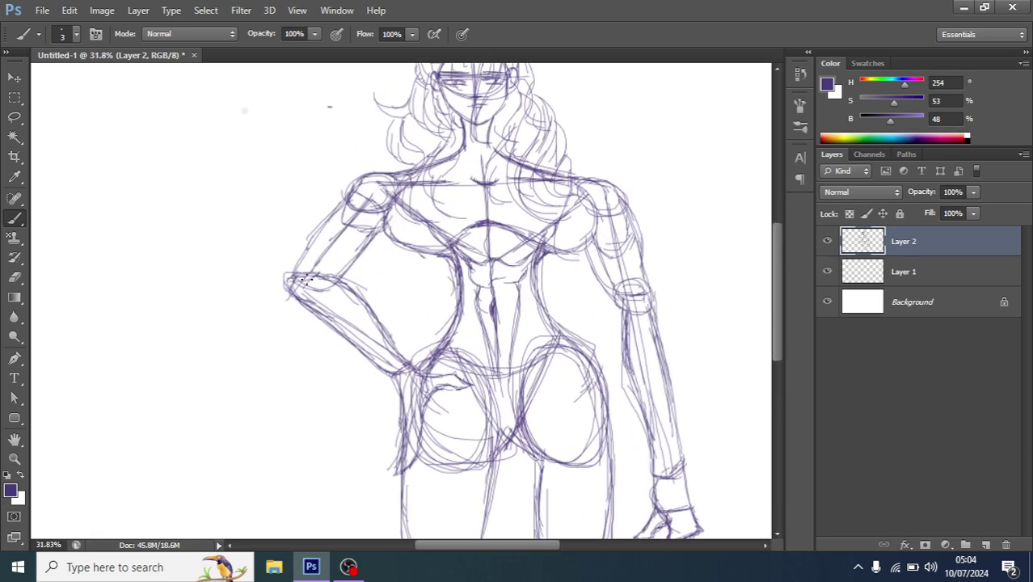
scroll(376, 311, "down", 2)
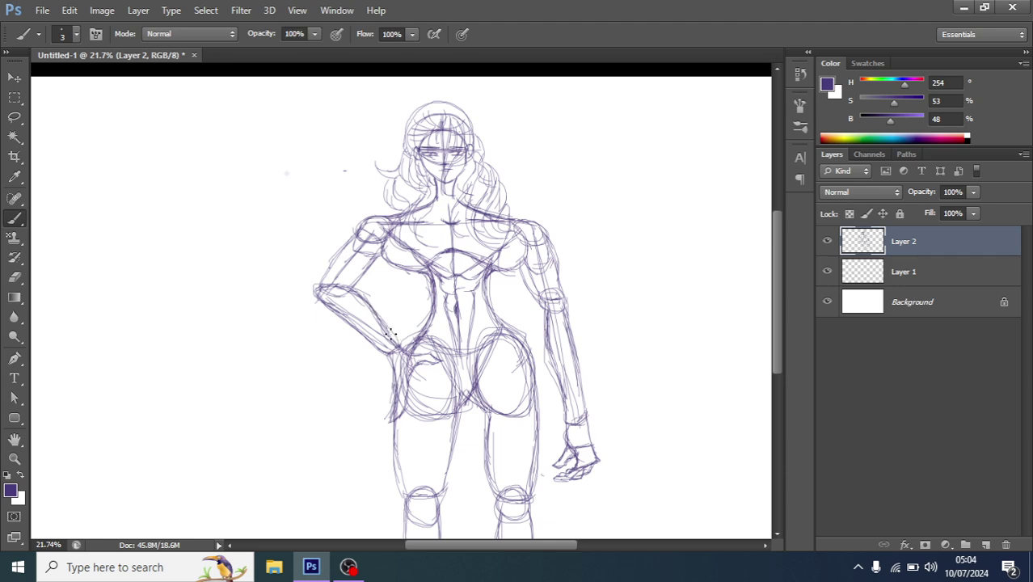
scroll(389, 334, "down", 1)
scroll(387, 344, "down", 1)
scroll(382, 364, "up", 1)
scroll(378, 384, "up", 1)
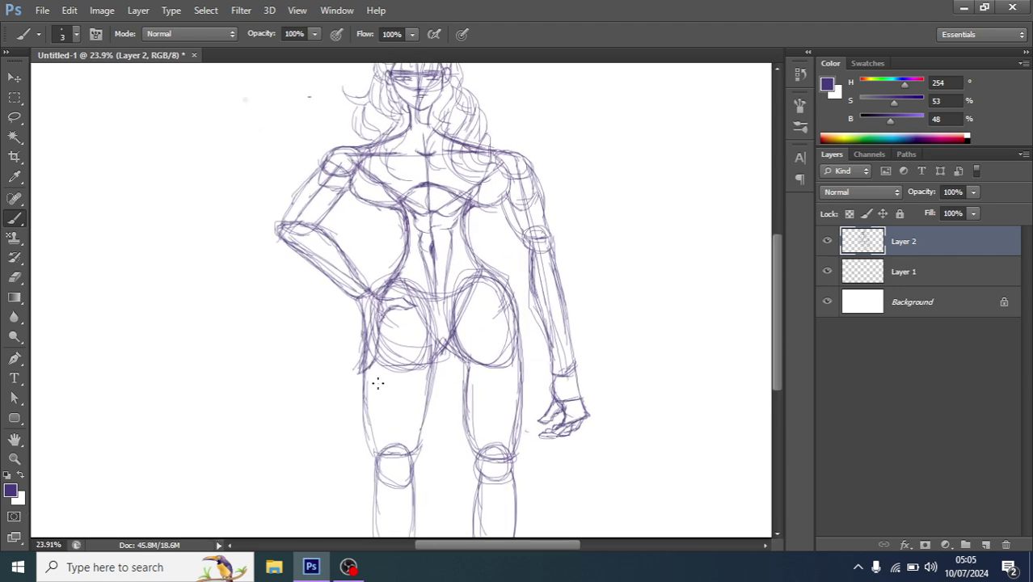
left_click_drag(382, 351, 380, 445)
key("ctrl+z")
left_click_drag(380, 338, 387, 446)
mouse_move(387, 461)
left_mouse_down()
mouse_move(392, 486)
mouse_move(376, 535)
left_mouse_up()
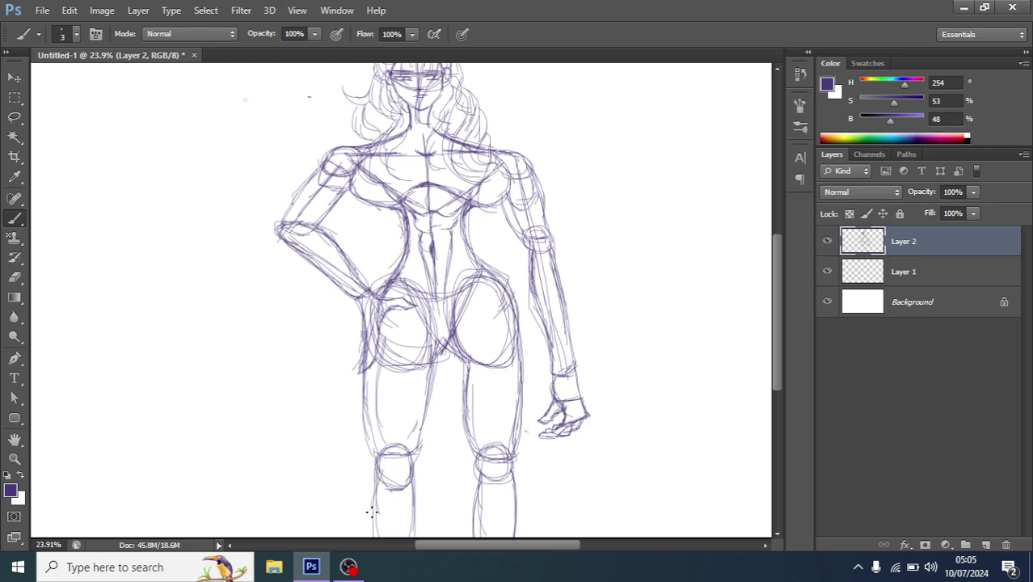
Step: Outline both shins and reinforce the inner and outer thigh lines on both legs
left_click_drag(414, 507, 414, 537)
left_click_drag(471, 481, 472, 548)
left_click_drag(511, 473, 515, 537)
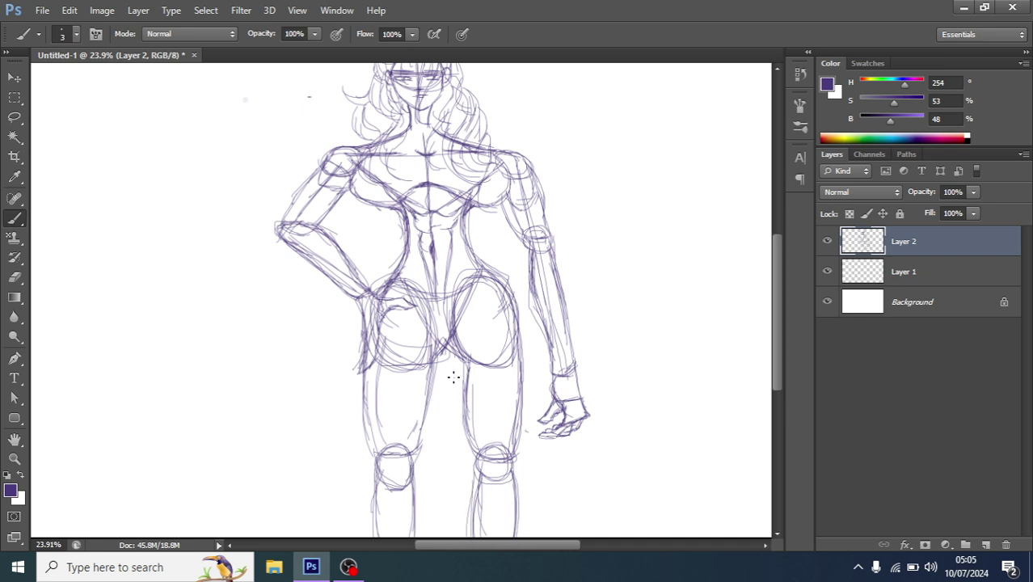
mouse_move(458, 362)
left_mouse_down()
mouse_move(465, 445)
mouse_move(509, 451)
left_mouse_up()
mouse_move(510, 316)
left_mouse_down()
mouse_move(519, 369)
mouse_move(511, 446)
left_mouse_up()
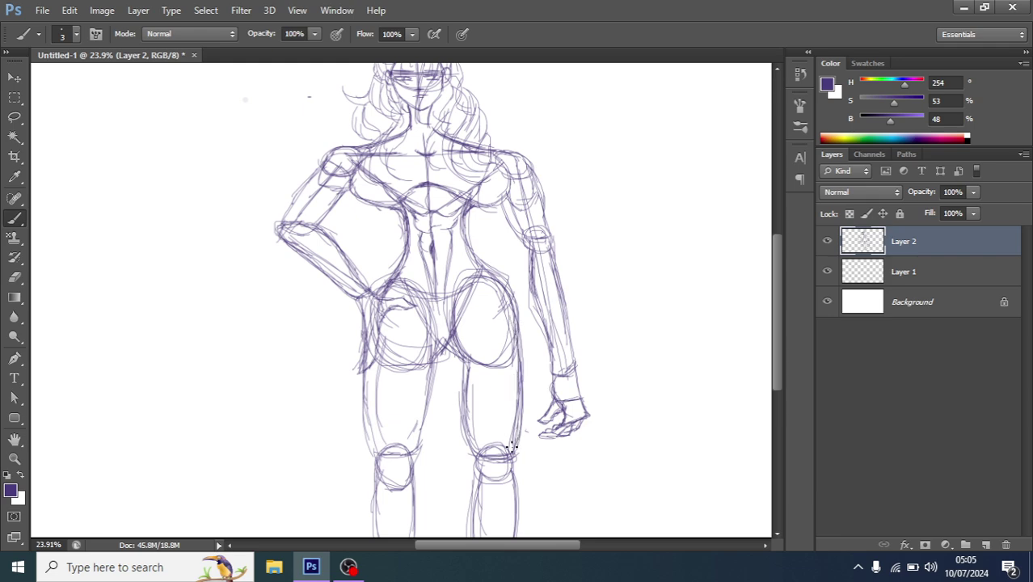
left_click_drag(465, 366, 460, 445)
left_click_drag(431, 354, 420, 434)
mouse_move(429, 379)
left_mouse_down()
mouse_move(418, 443)
mouse_move(374, 457)
mouse_move(365, 455)
mouse_move(363, 371)
left_mouse_up()
scroll(362, 361, "down", 2)
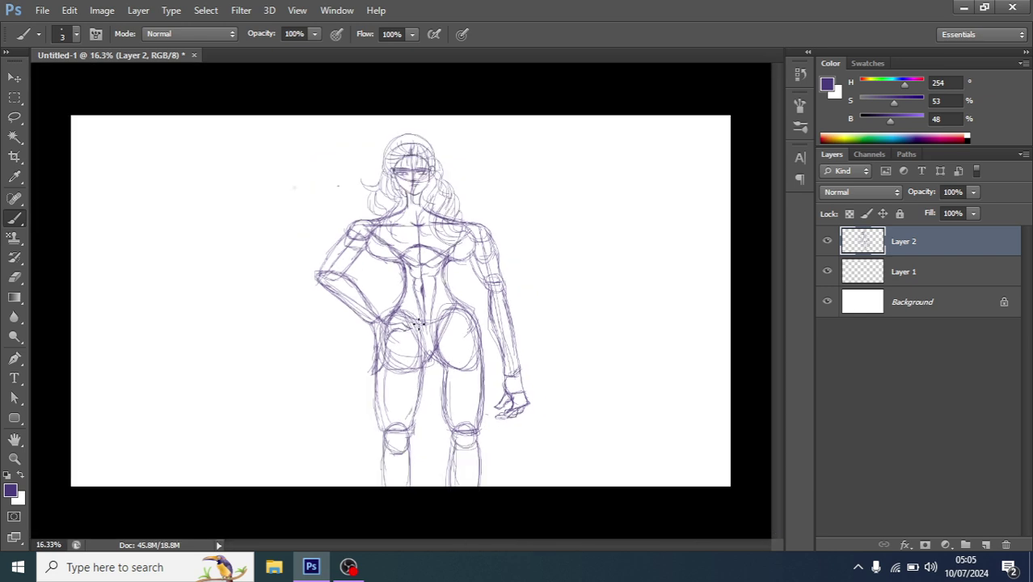
scroll(380, 344, "up", 3)
scroll(401, 327, "down", 2)
scroll(401, 326, "down", 1)
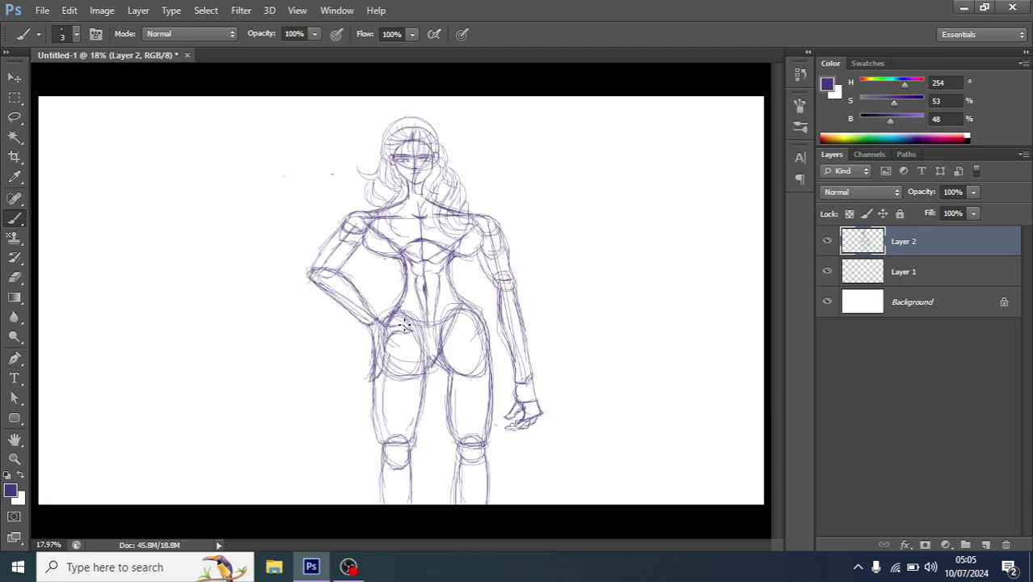
scroll(439, 181, "up", 2)
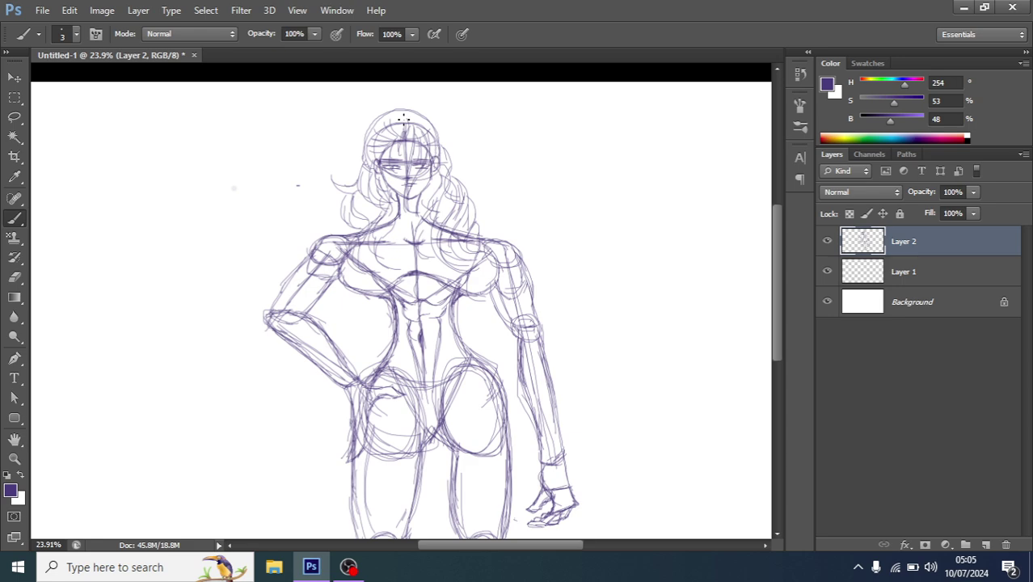
scroll(404, 120, "up", 2)
scroll(426, 167, "down", 3)
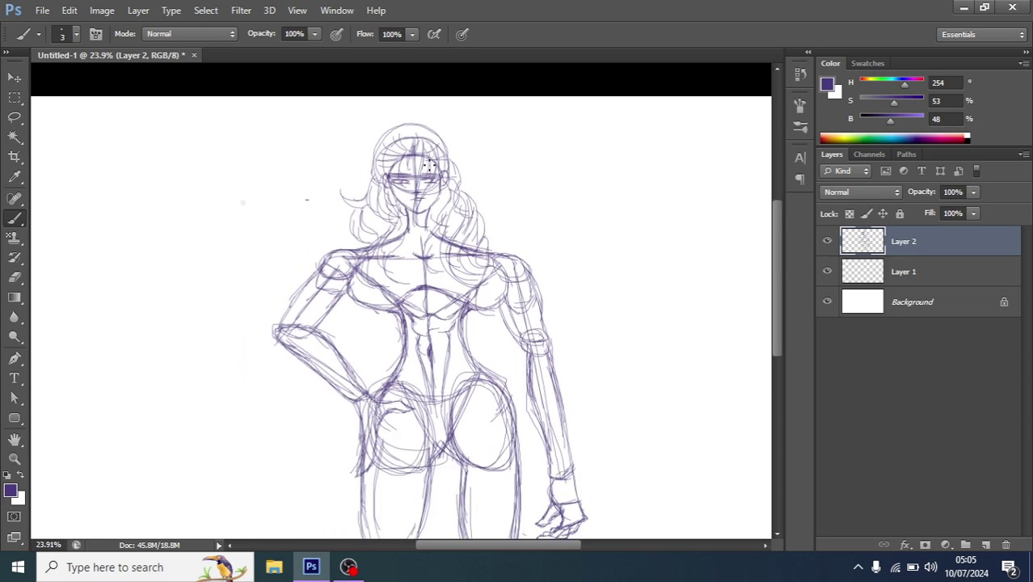
Step: Add a new Layer 3, try diagonal neck strokes, then undo them all
left_click(986, 544)
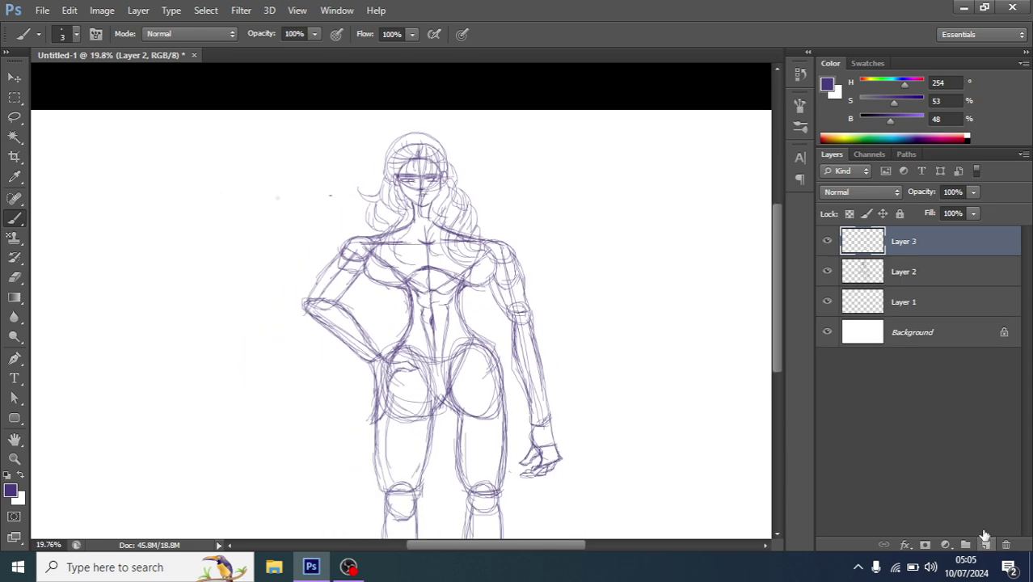
scroll(408, 230, "up", 1)
scroll(408, 230, "up", 1)
scroll(388, 173, "up", 1)
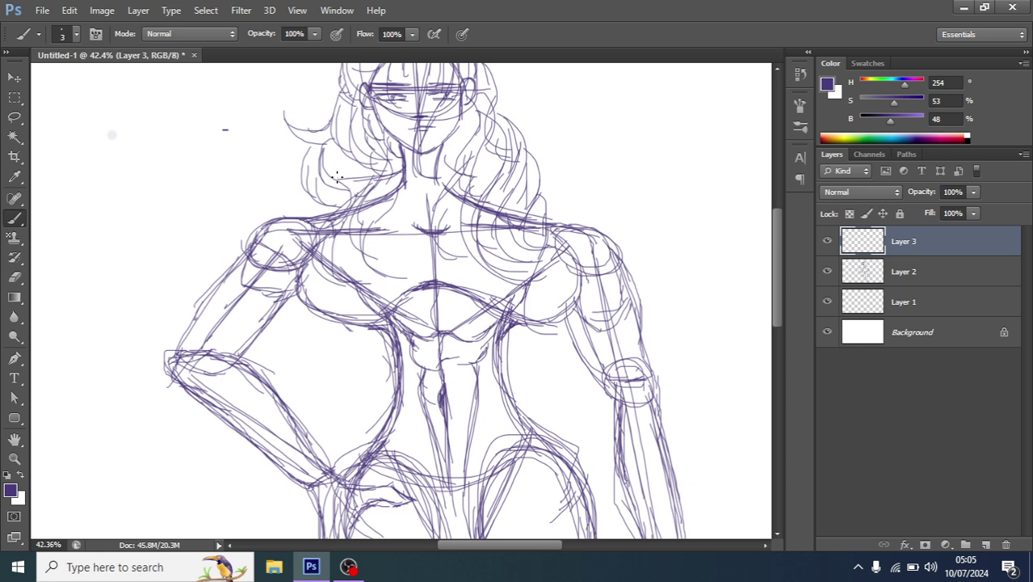
left_click_drag(338, 178, 390, 240)
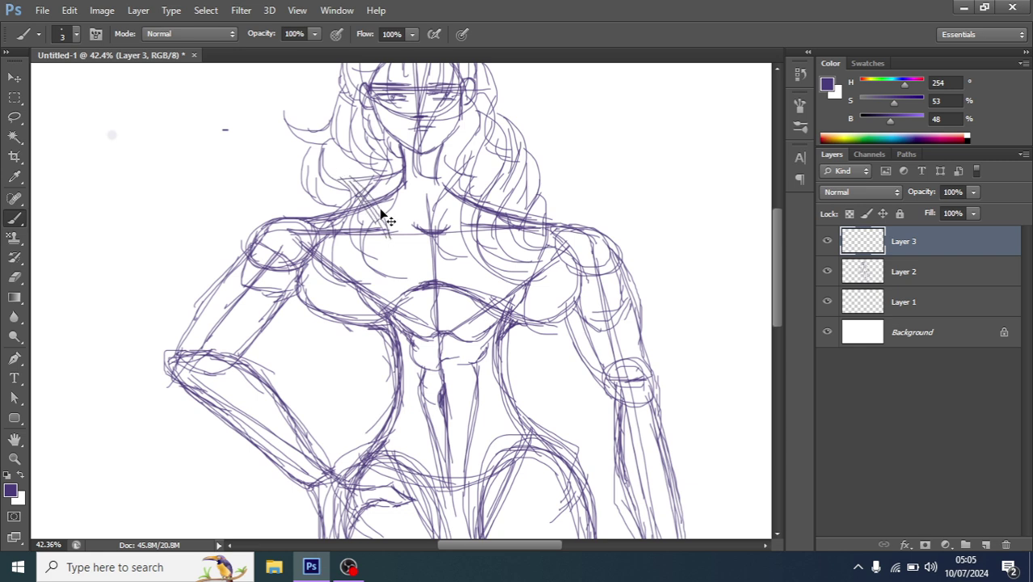
key("ctrl+z")
key("ctrl+z")
left_click_drag(344, 181, 378, 221)
left_click_drag(369, 202, 391, 248)
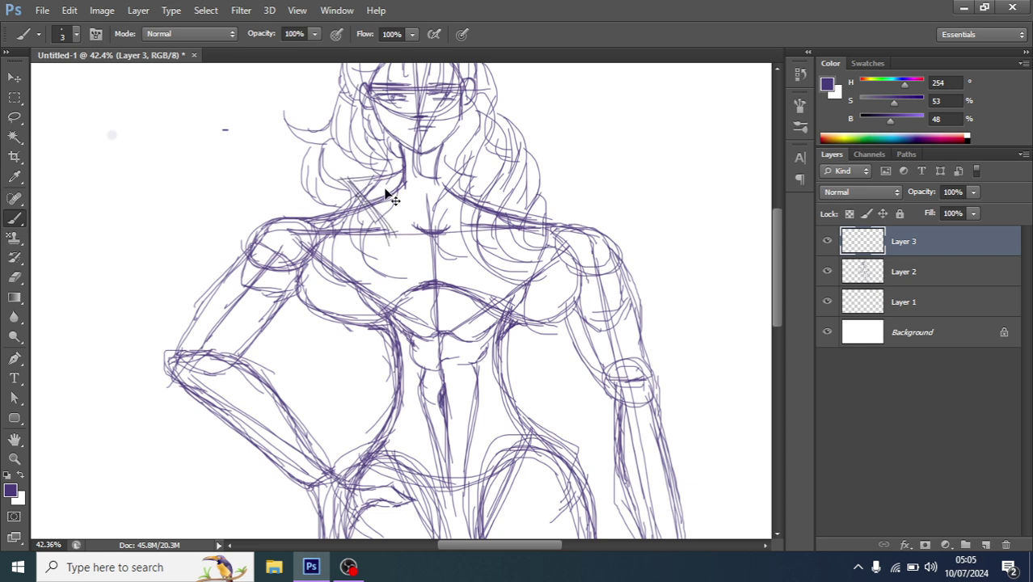
key("ctrl+alt+z")
key("ctrl+alt+z")
key("ctrl+alt+z")
key("ctrl+alt+z")
key("ctrl+alt+z")
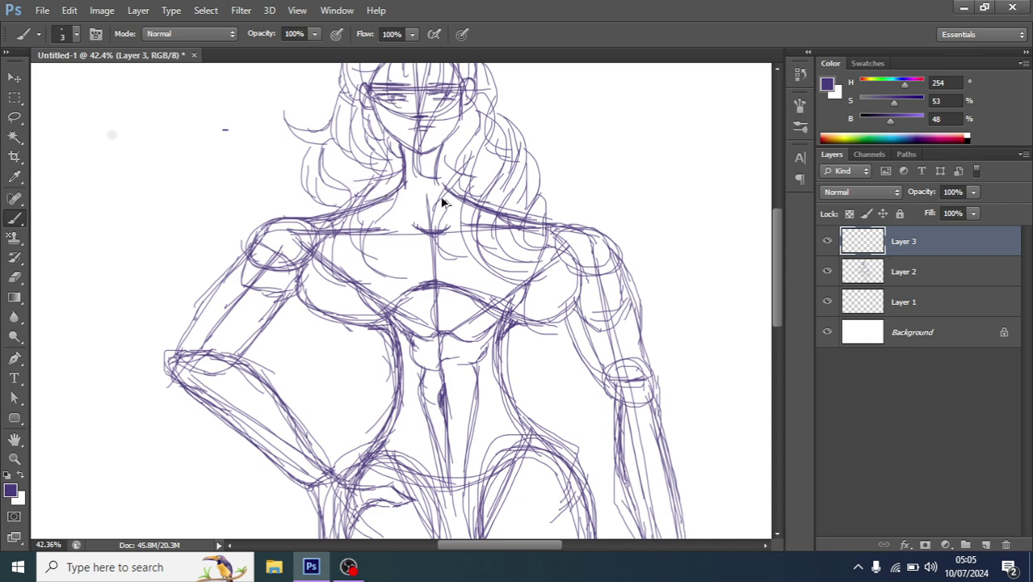
Step: Check the brush size and hardness options, then dismiss them
right_click(442, 199)
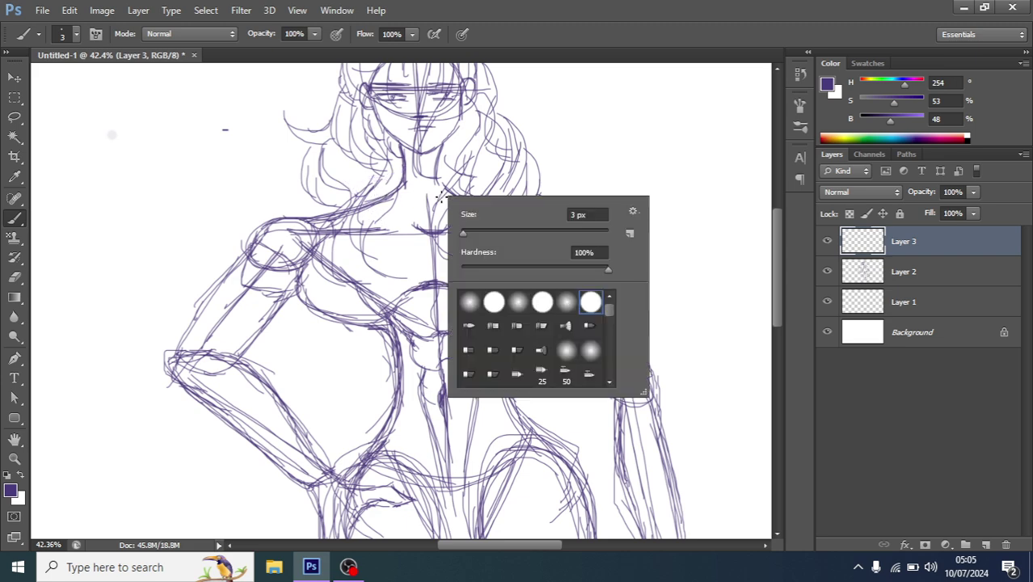
right_click(692, 232)
scroll(615, 208, "down", 2)
key("Escape")
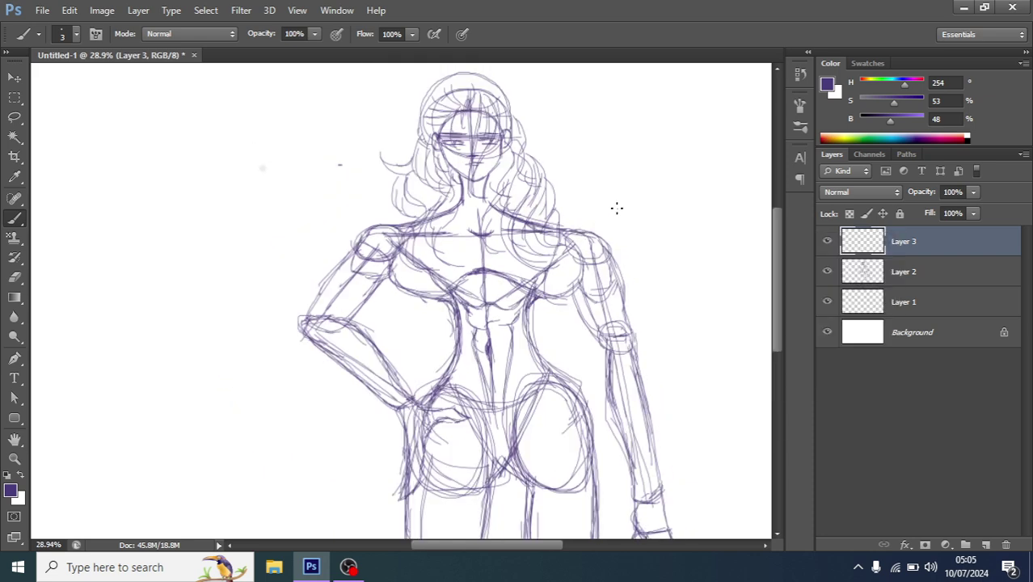
Step: Set the foreground colour to dark red #7b3a3d (hue 357) and return to the Brush
left_click(11, 490)
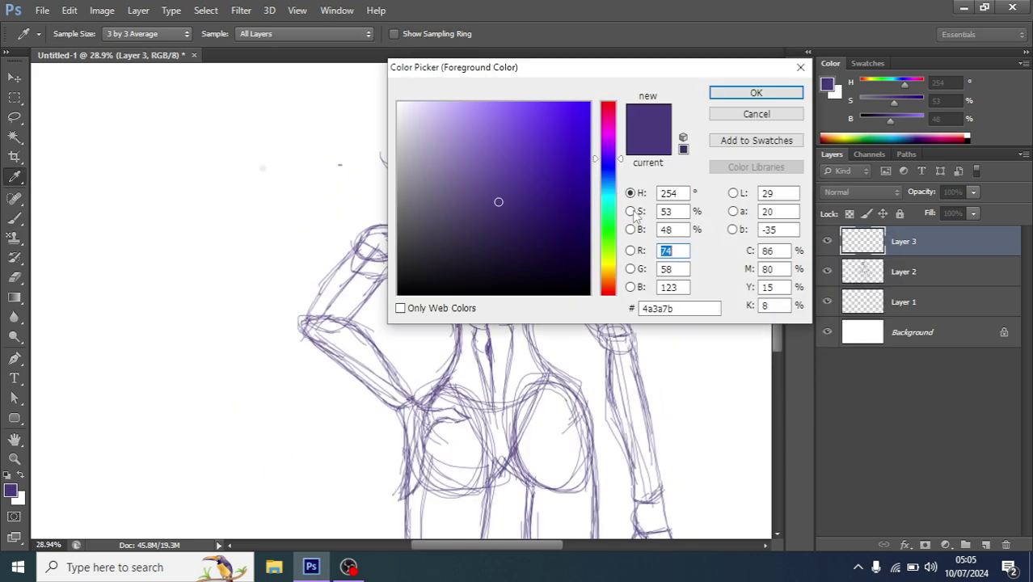
left_click(613, 107)
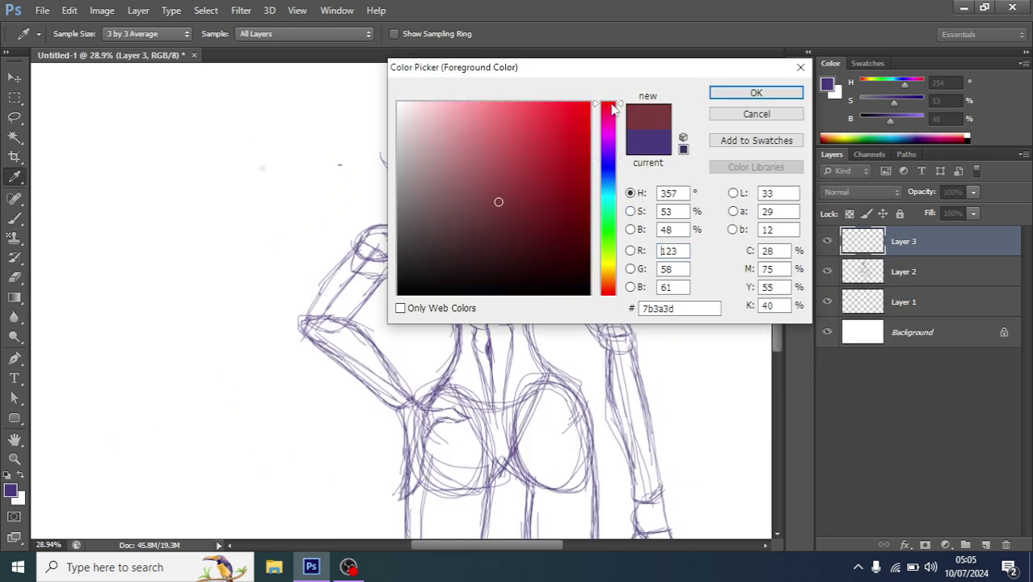
left_click(756, 93)
key("b")
scroll(457, 186, "up", 1)
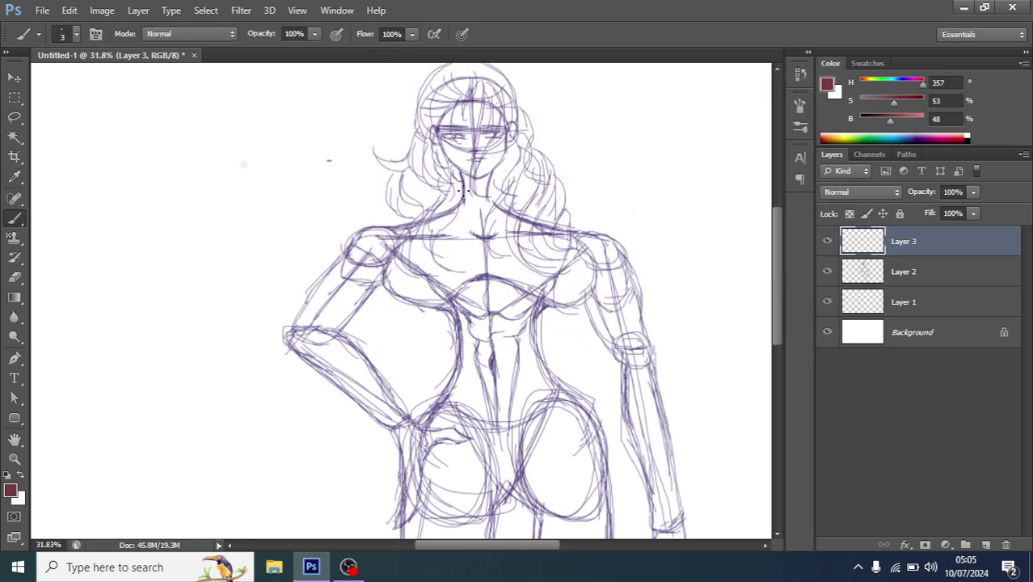
Step: Draw red collar lines on both sides of the neck and along the right shoulder
mouse_move(465, 187)
left_mouse_down()
mouse_move(420, 198)
mouse_move(451, 230)
left_mouse_up()
scroll(424, 200, "up", 2)
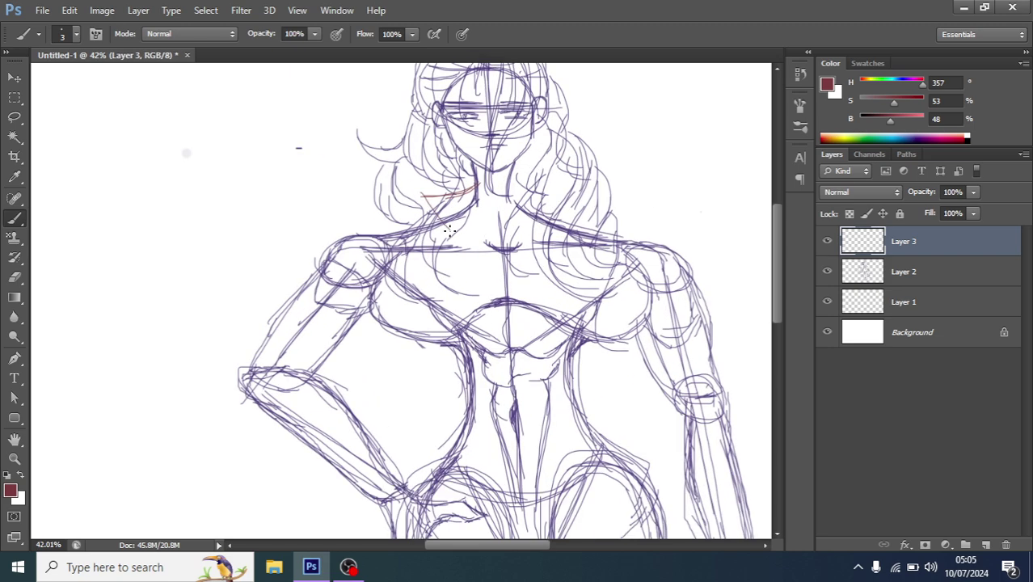
left_click_drag(422, 195, 454, 234)
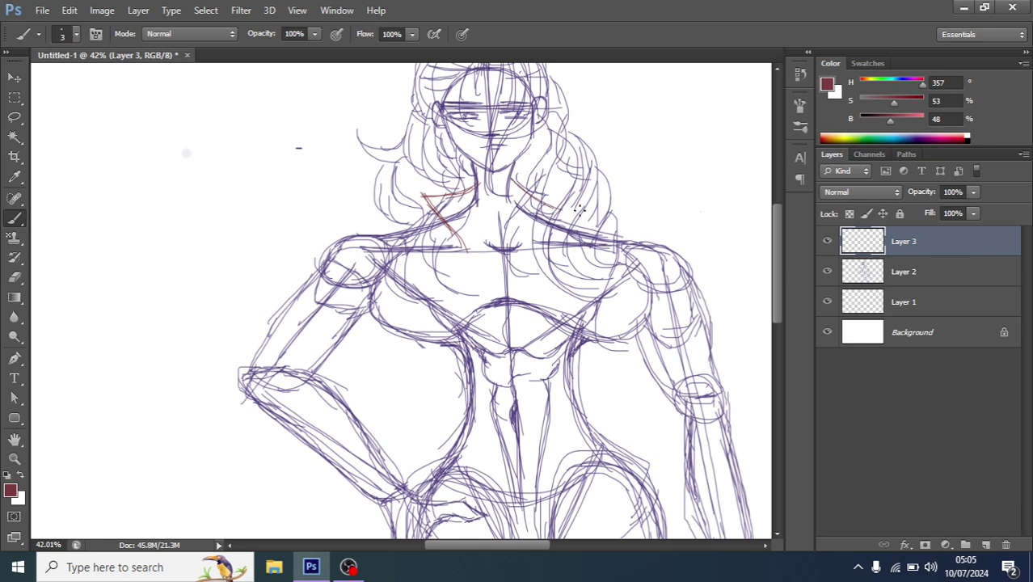
mouse_move(558, 212)
left_mouse_down()
mouse_move(530, 198)
mouse_move(579, 207)
mouse_move(537, 242)
left_mouse_up()
key("ctrl+z")
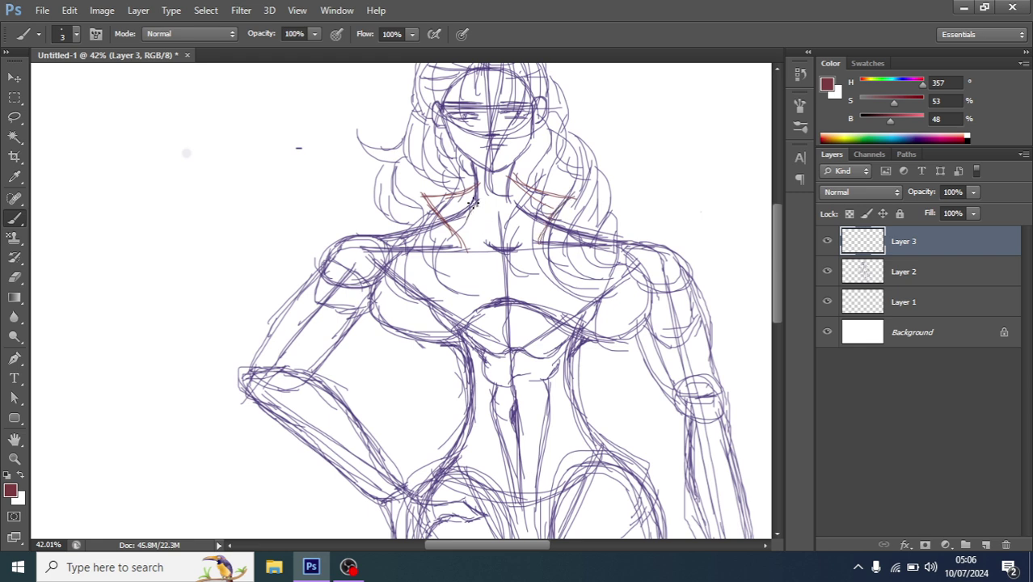
left_click_drag(473, 203, 467, 243)
left_click_drag(511, 191, 534, 246)
left_click_drag(570, 196, 507, 183)
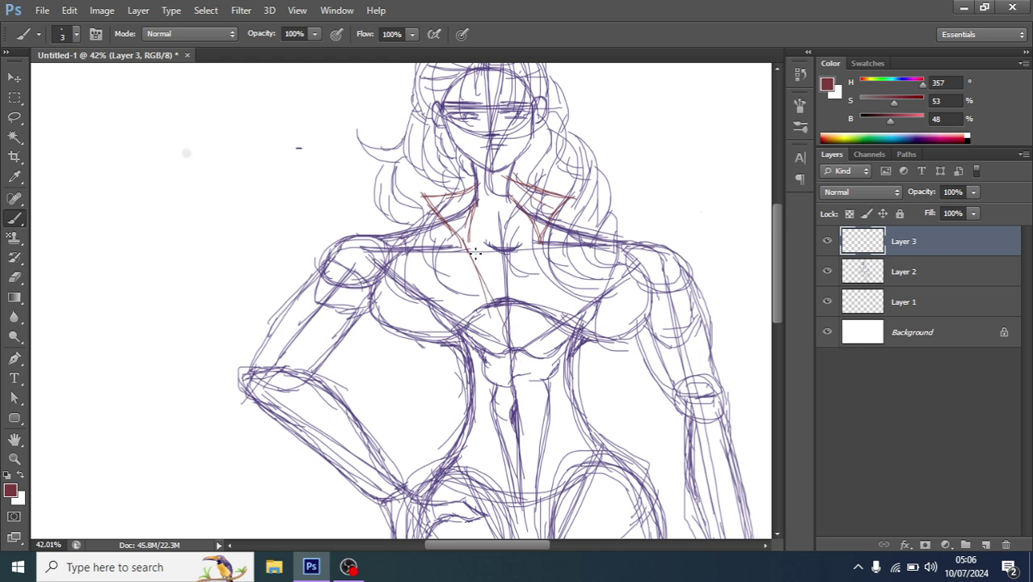
Step: Draw the left and right lapel diagonals down to the chest centre
left_click_drag(468, 248, 499, 296)
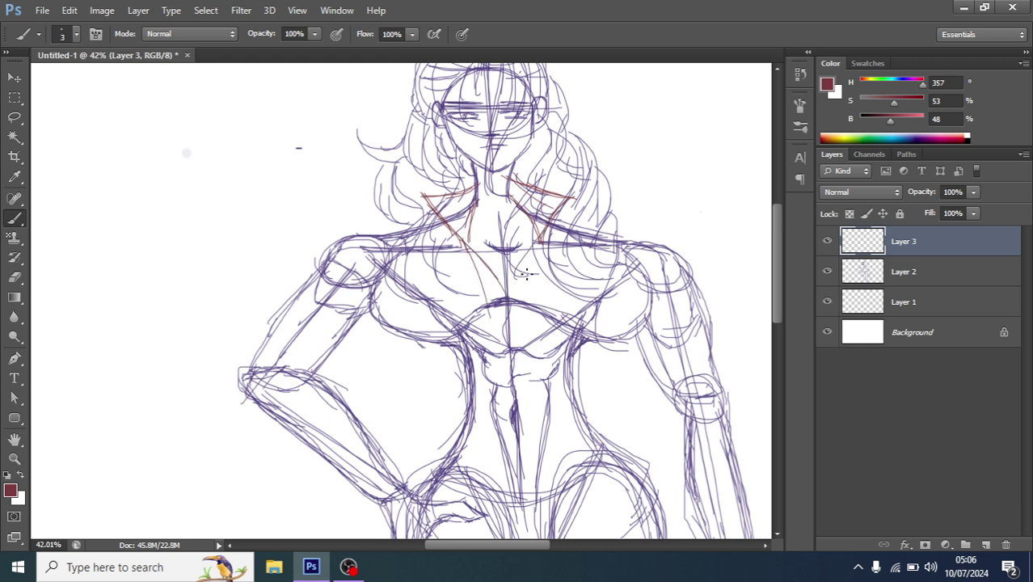
left_click_drag(535, 242, 508, 300)
scroll(473, 239, "up", 2)
scroll(406, 197, "up", 1)
mouse_move(400, 197)
left_mouse_down()
mouse_move(466, 185)
mouse_move(508, 317)
left_mouse_up()
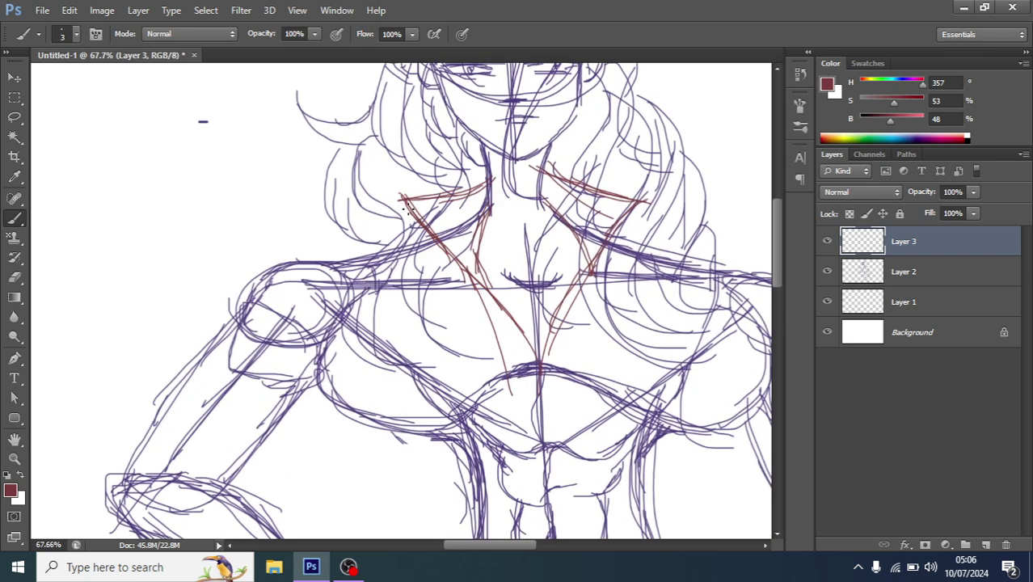
left_click_drag(400, 198, 461, 273)
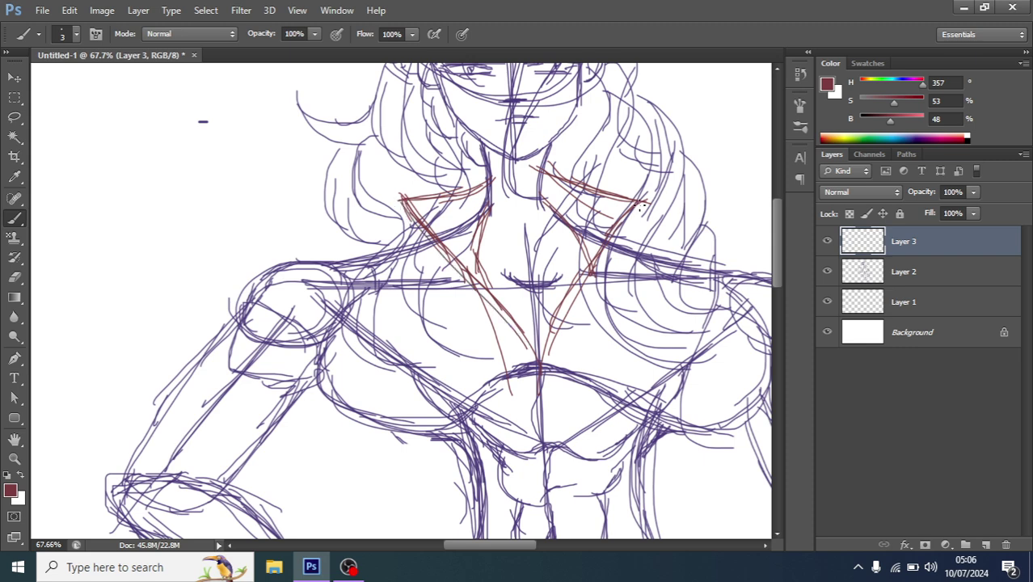
left_click_drag(641, 204, 576, 295)
Step: Trace the jacket edges along the left and right shoulders
left_click_drag(419, 232, 307, 268)
scroll(328, 247, "down", 5)
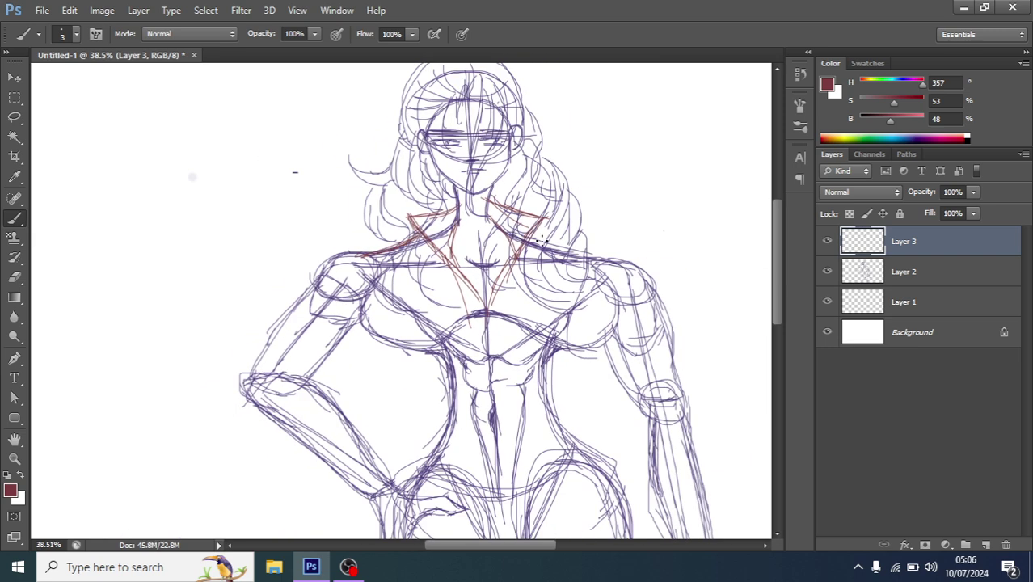
scroll(522, 218, "up", 1)
left_click_drag(522, 241, 614, 270)
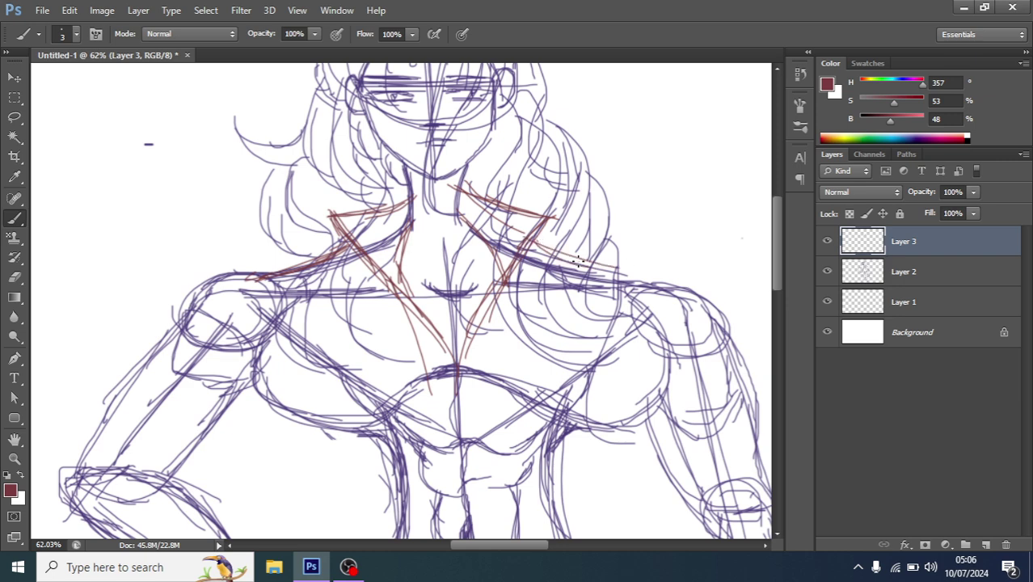
scroll(451, 286, "up", 1)
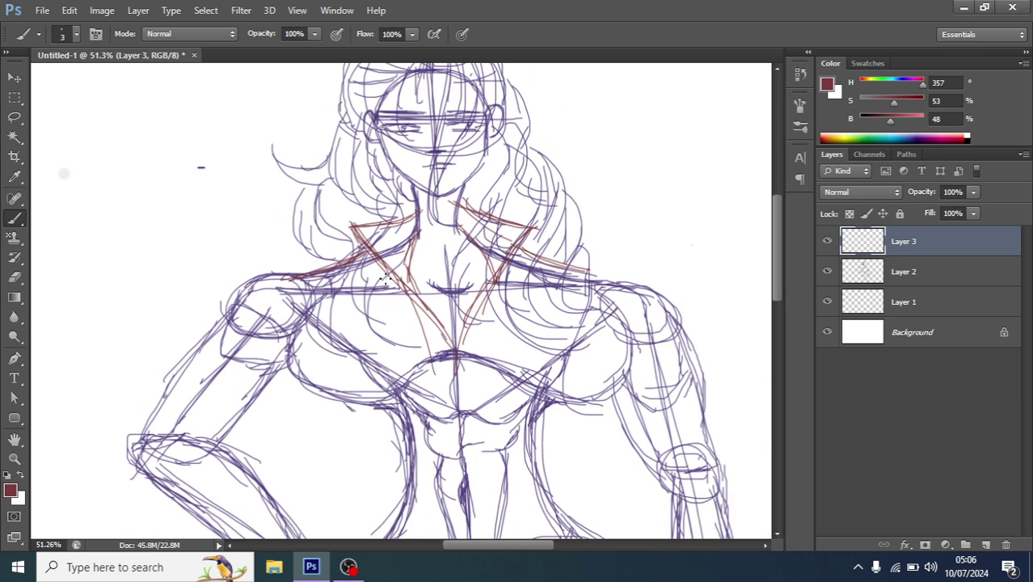
scroll(458, 360, "down", 1)
scroll(465, 357, "down", 1)
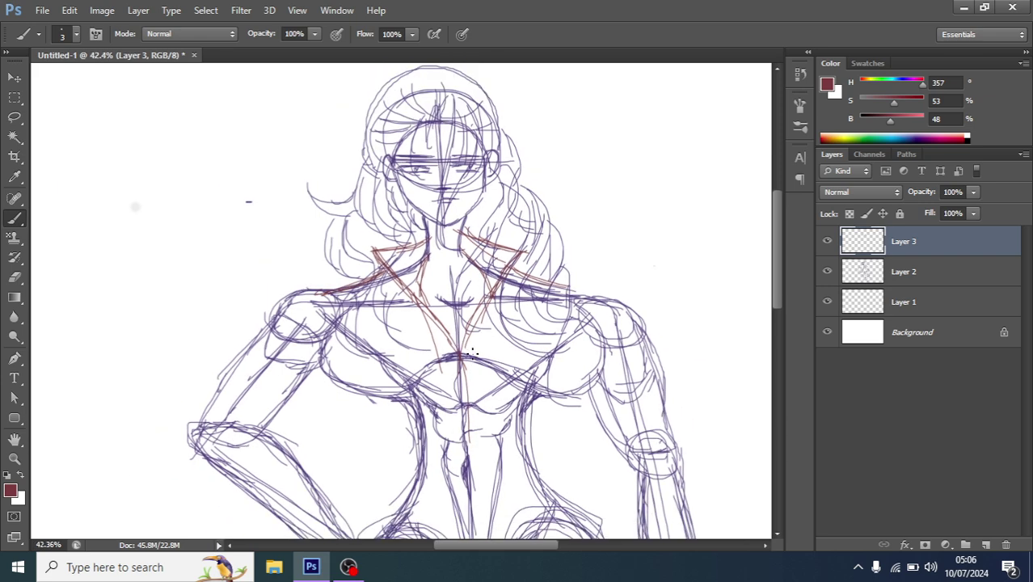
scroll(472, 353, "down", 1)
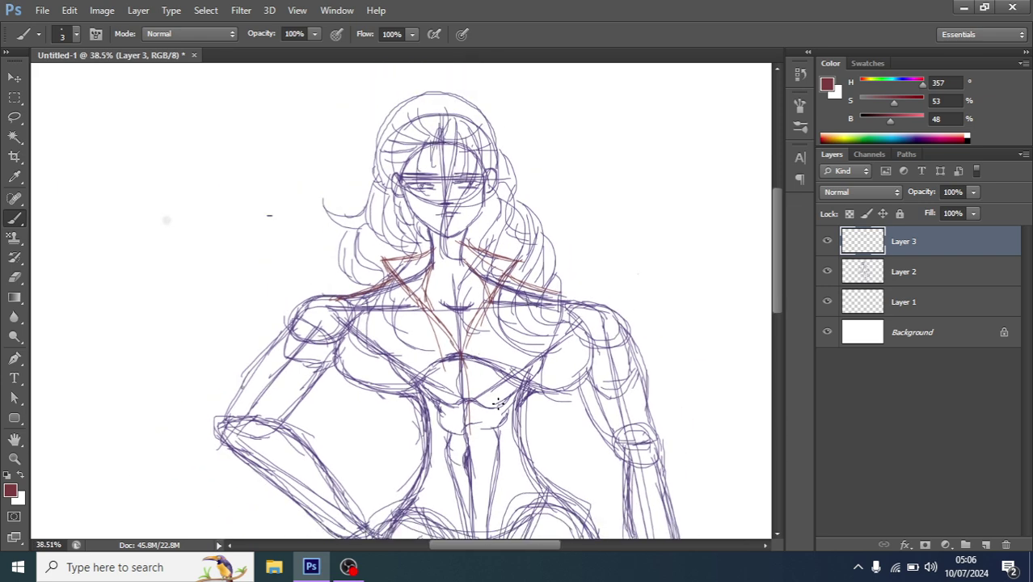
scroll(469, 364, "down", 2)
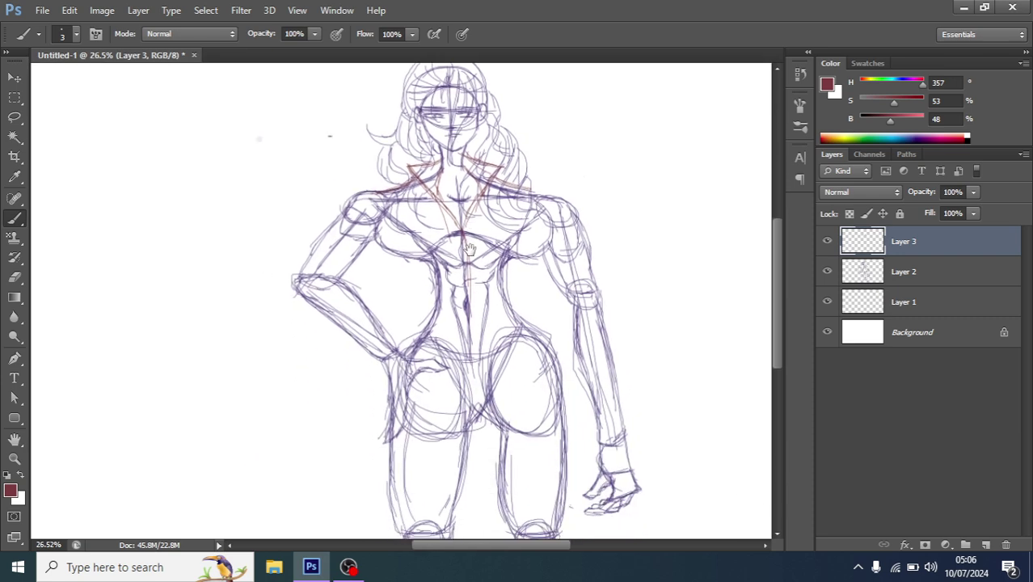
Step: Draw and darken a red centre line down the torso and chest
left_click_drag(466, 220, 471, 312)
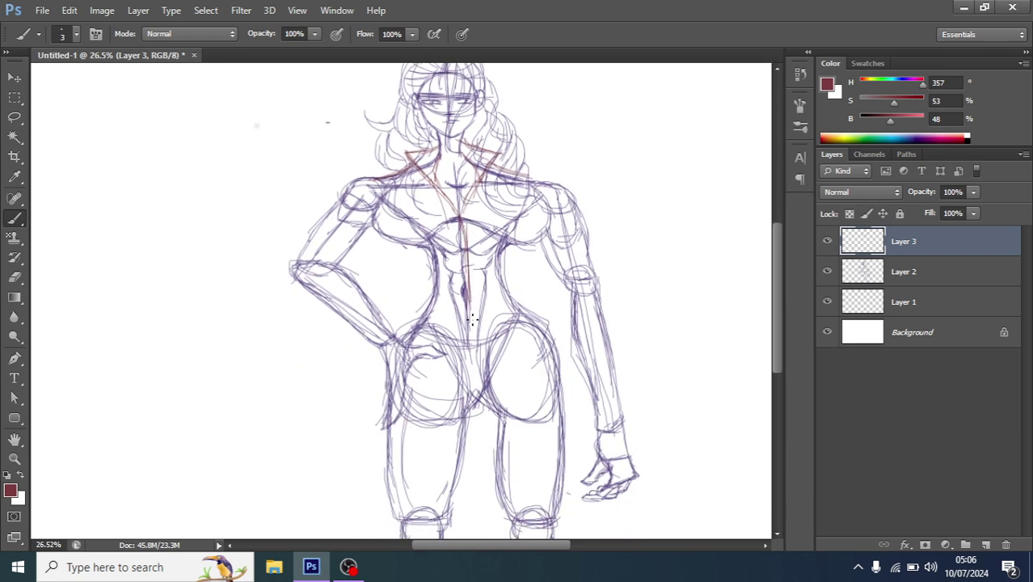
scroll(465, 232, "up", 1)
left_click_drag(468, 270, 469, 350)
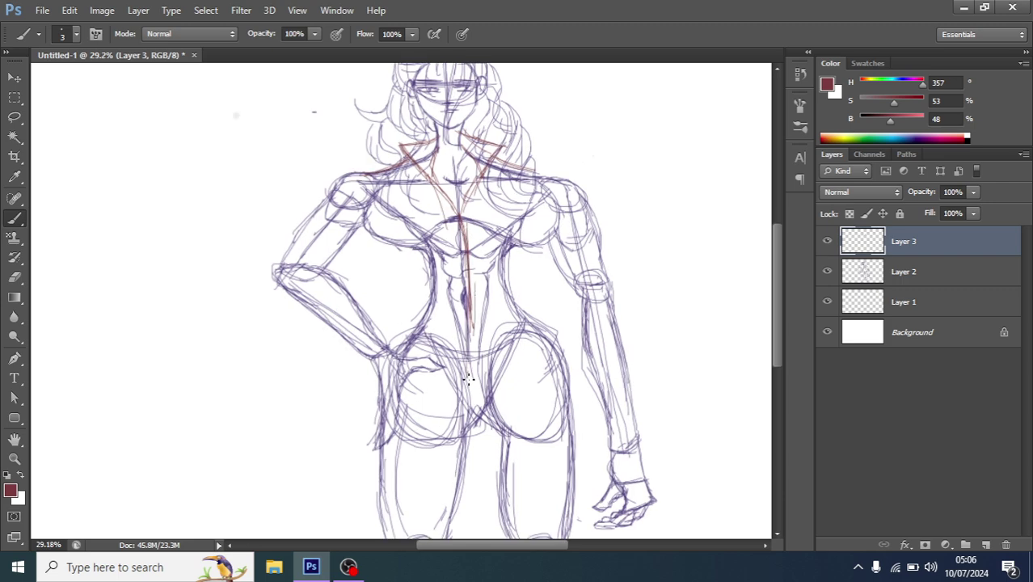
left_click_drag(468, 312, 469, 396)
scroll(494, 162, "down", 2)
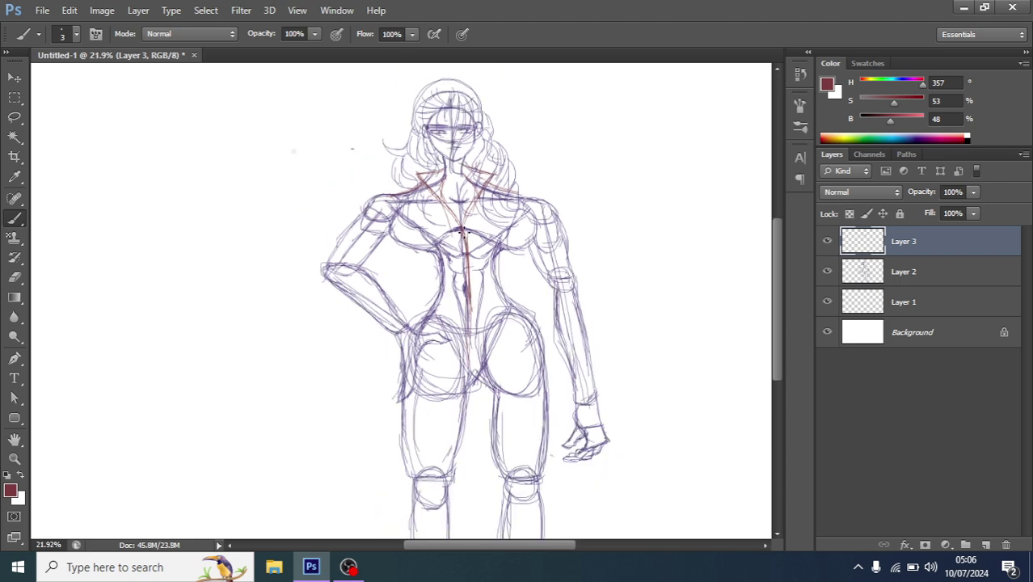
scroll(458, 173, "up", 3)
scroll(458, 174, "up", 7)
Step: Add a red line along the right collar
left_click_drag(463, 155, 557, 189)
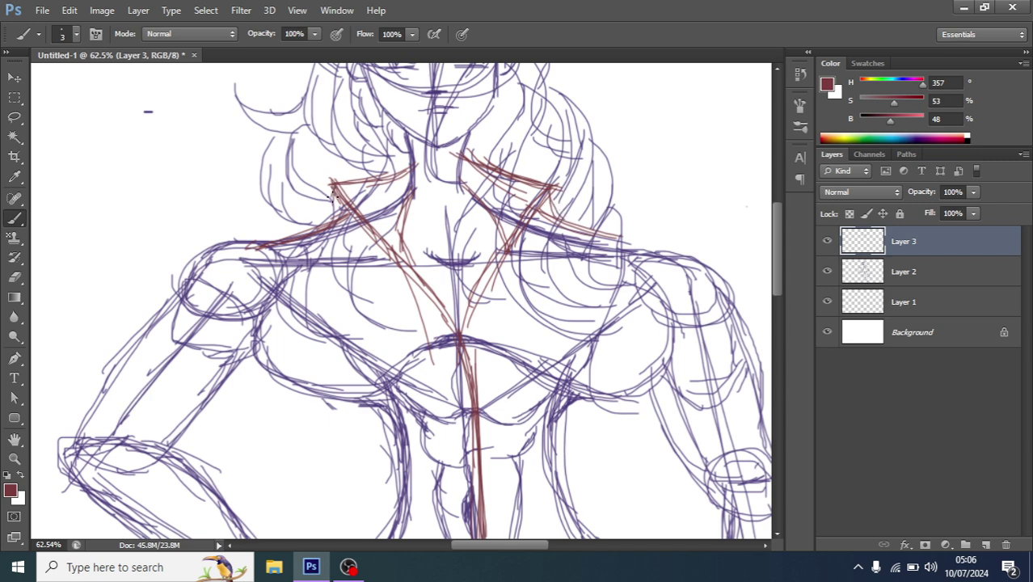
scroll(337, 211, "down", 2)
scroll(399, 217, "up", 1)
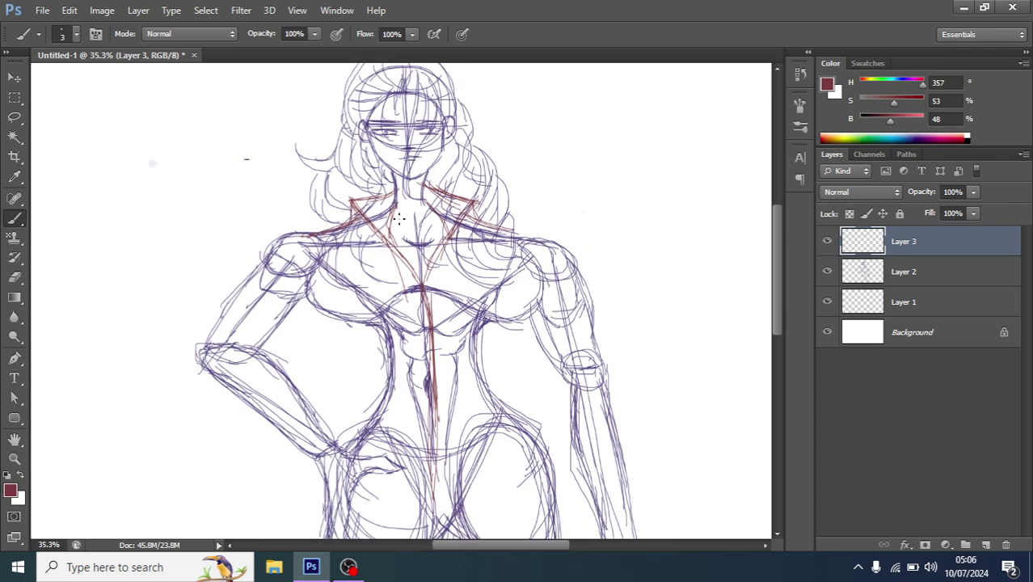
scroll(398, 216, "up", 1)
scroll(398, 212, "up", 2)
scroll(398, 208, "up", 2)
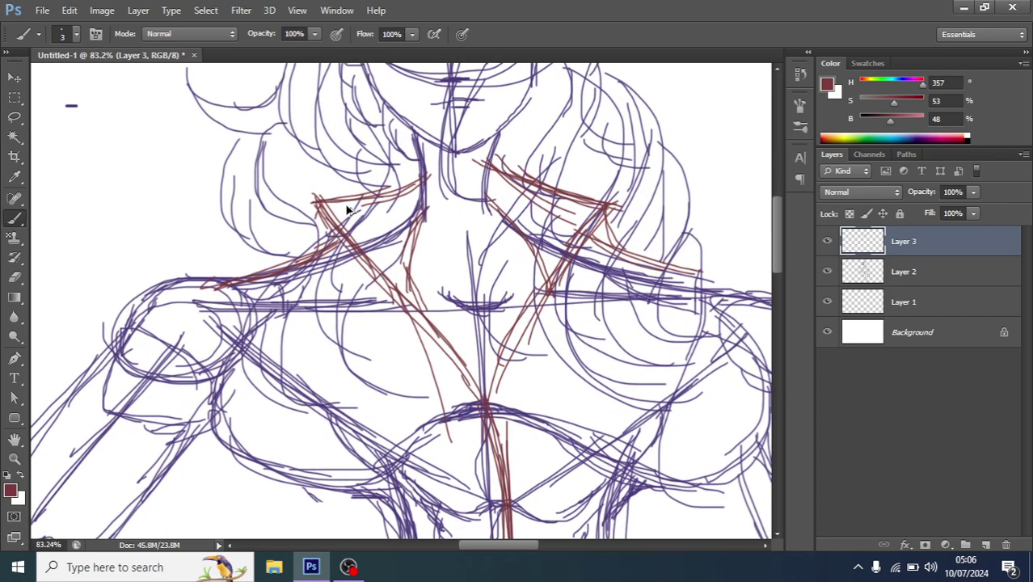
scroll(346, 208, "down", 3)
scroll(404, 214, "down", 3)
scroll(461, 220, "down", 2)
scroll(461, 219, "up", 4)
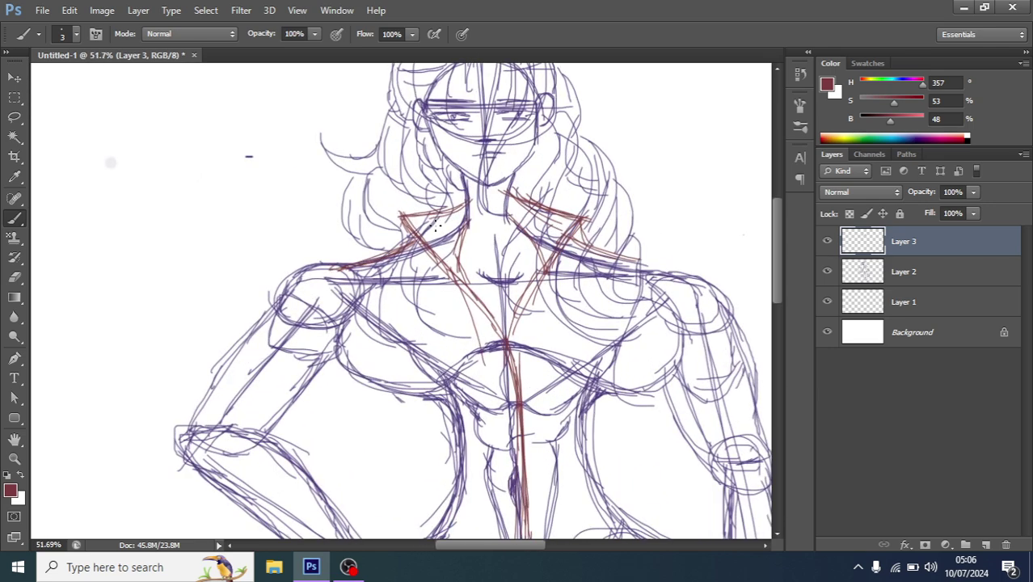
scroll(414, 224, "up", 3)
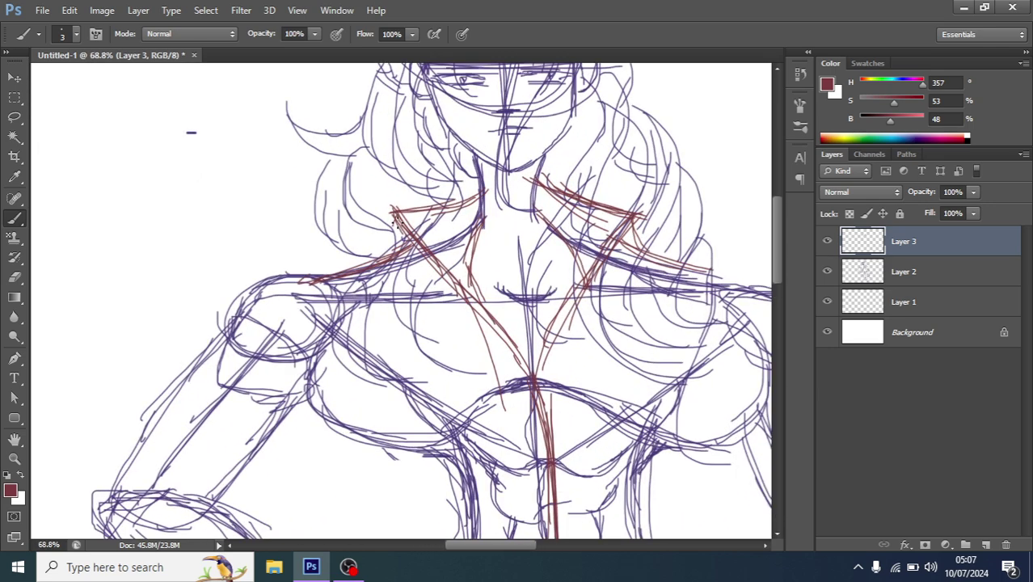
scroll(400, 230, "down", 1)
scroll(453, 235, "down", 2)
scroll(502, 238, "down", 2)
scroll(541, 244, "down", 1)
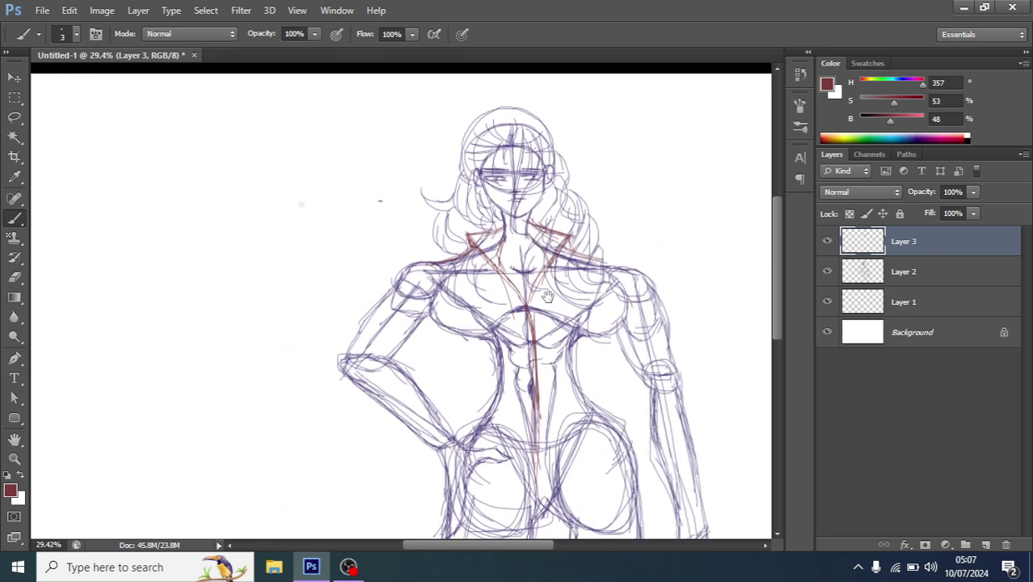
scroll(518, 267, "down", 1)
Step: Extend the centre line down the torso and draw a curve under the left chest
left_click_drag(510, 358, 509, 408)
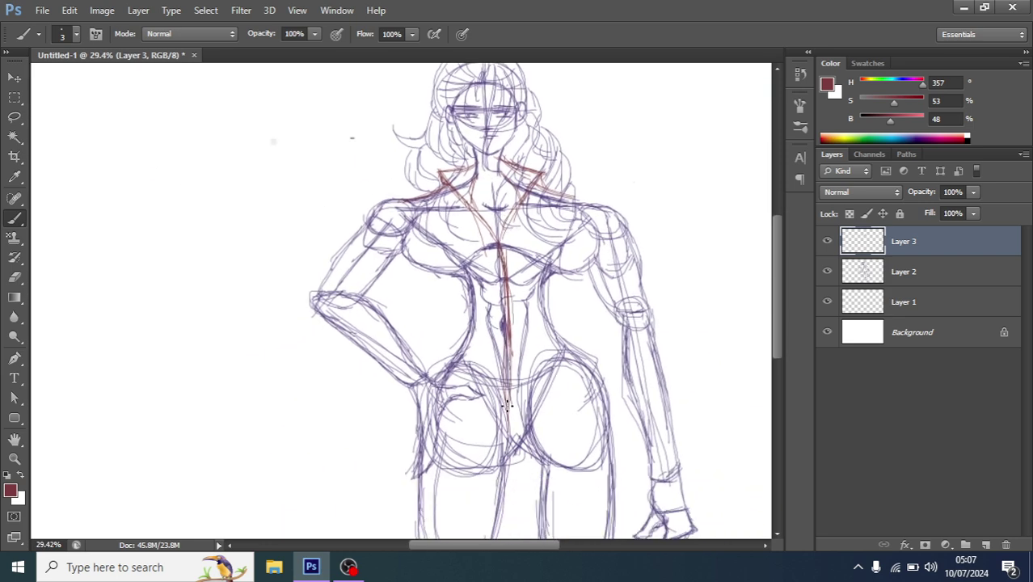
scroll(504, 299, "down", 2)
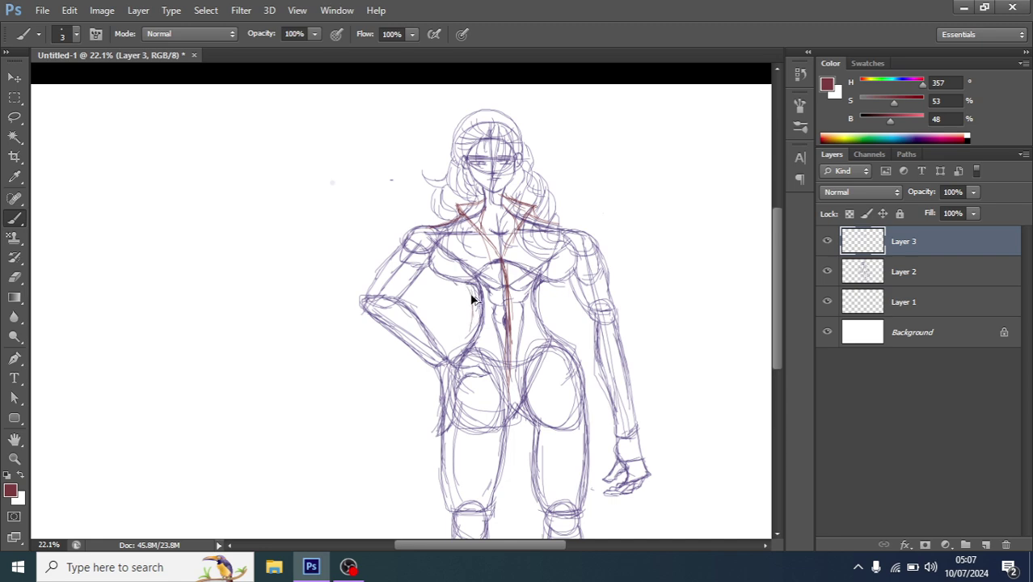
scroll(425, 253, "up", 2)
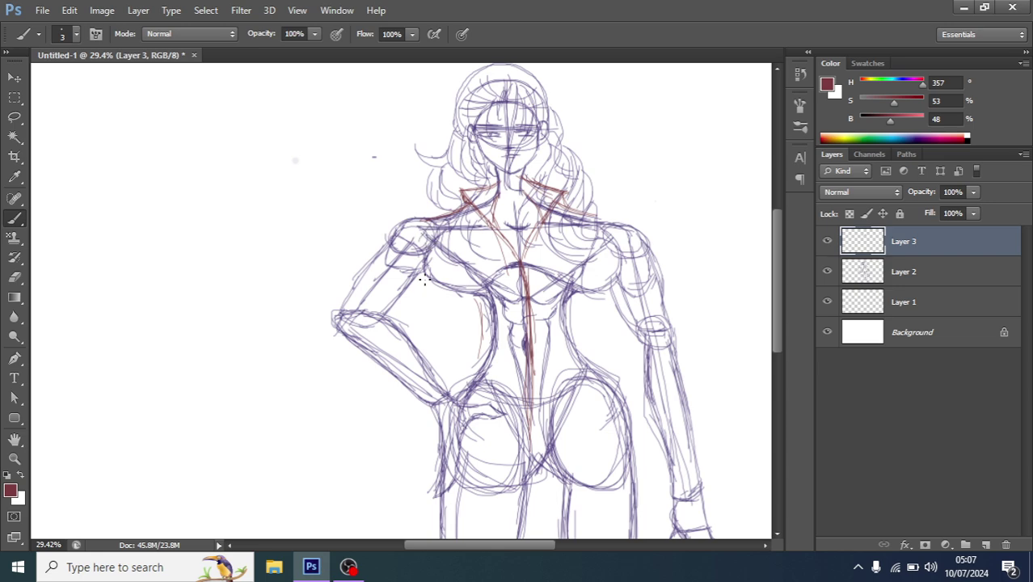
left_click_drag(424, 279, 472, 296)
scroll(483, 290, "up", 2)
scroll(467, 249, "up", 2)
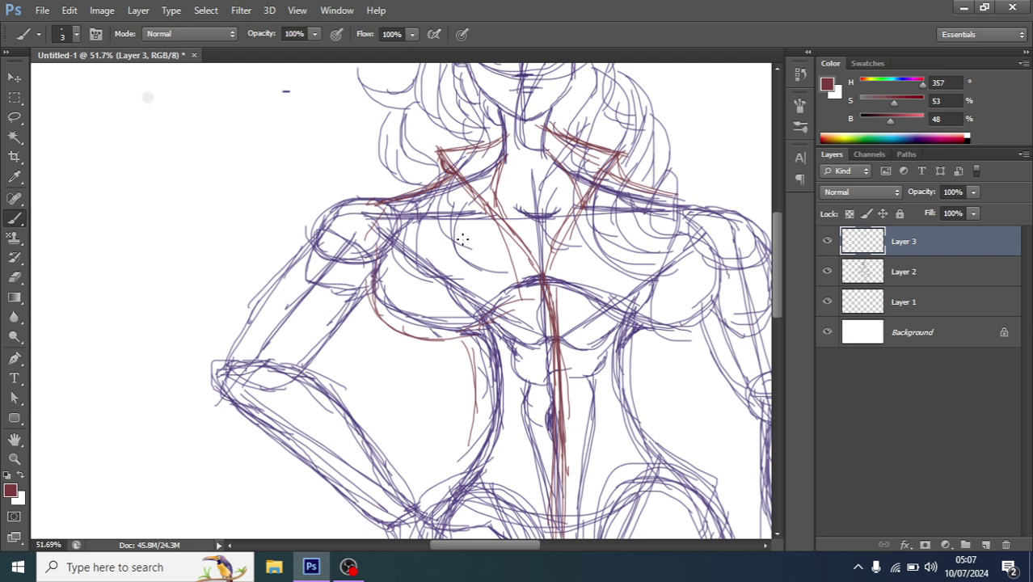
Step: Set the brush size to 5 px
right_click(459, 289)
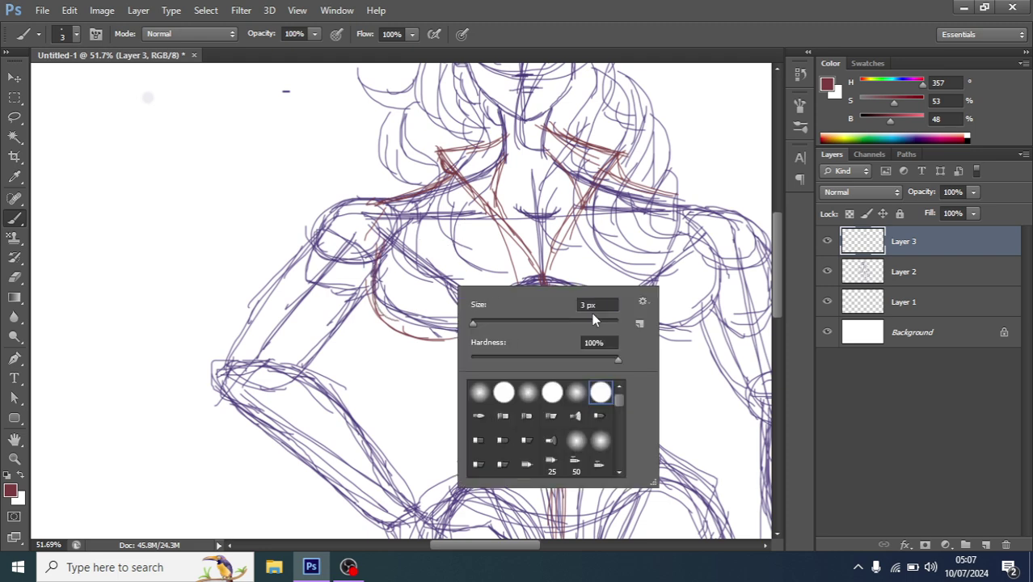
key("BackSpace")
type("5")
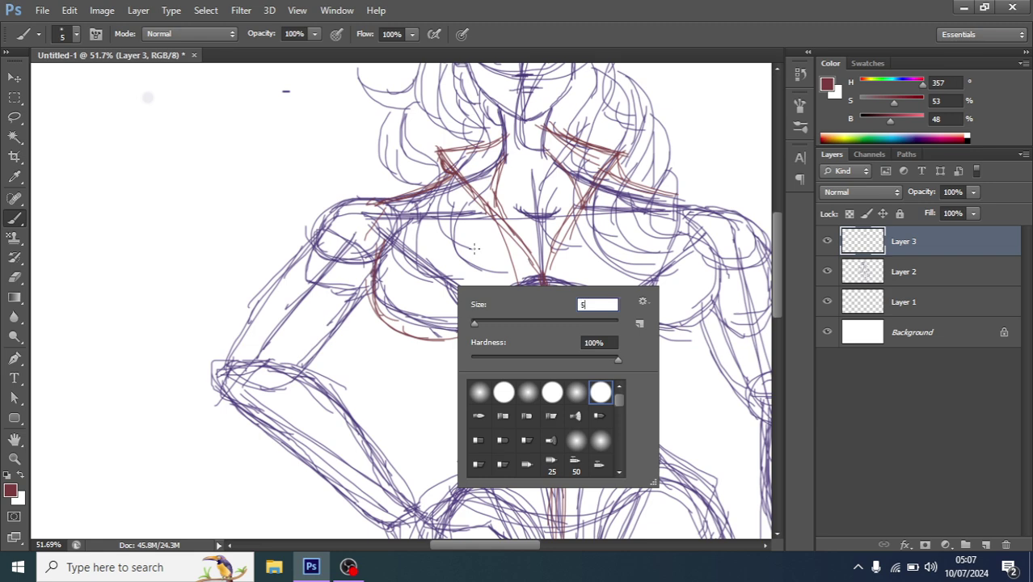
key("Return")
Step: Trace a thick red chest curve and a curved stroke down the lower torso
left_click_drag(373, 241, 368, 301)
mouse_move(367, 263)
left_mouse_down()
mouse_move(436, 344)
mouse_move(495, 333)
left_mouse_up()
scroll(498, 362, "down", 2)
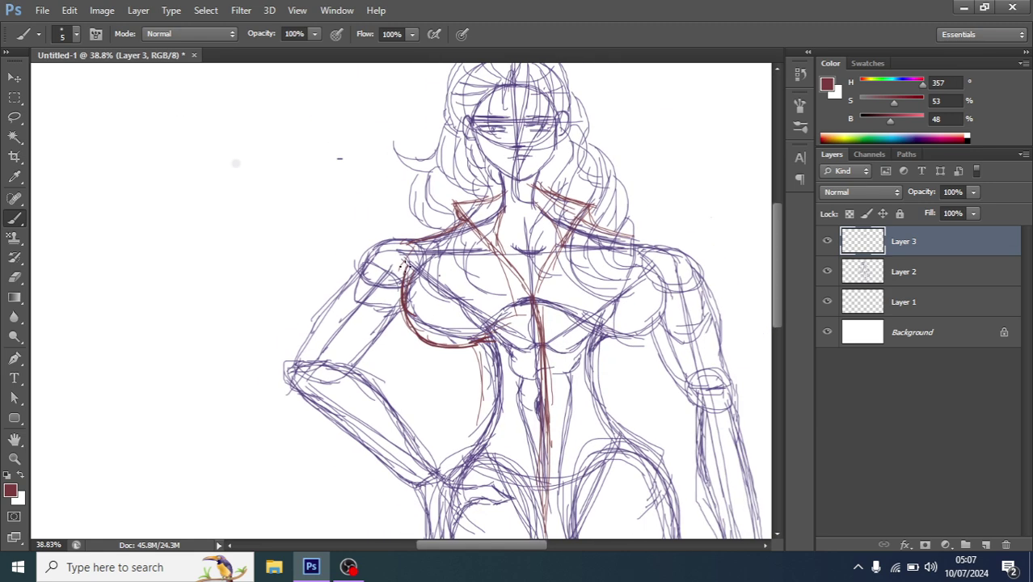
mouse_move(404, 263)
left_mouse_down()
mouse_move(405, 311)
mouse_move(445, 353)
mouse_move(485, 360)
mouse_move(487, 386)
left_mouse_up()
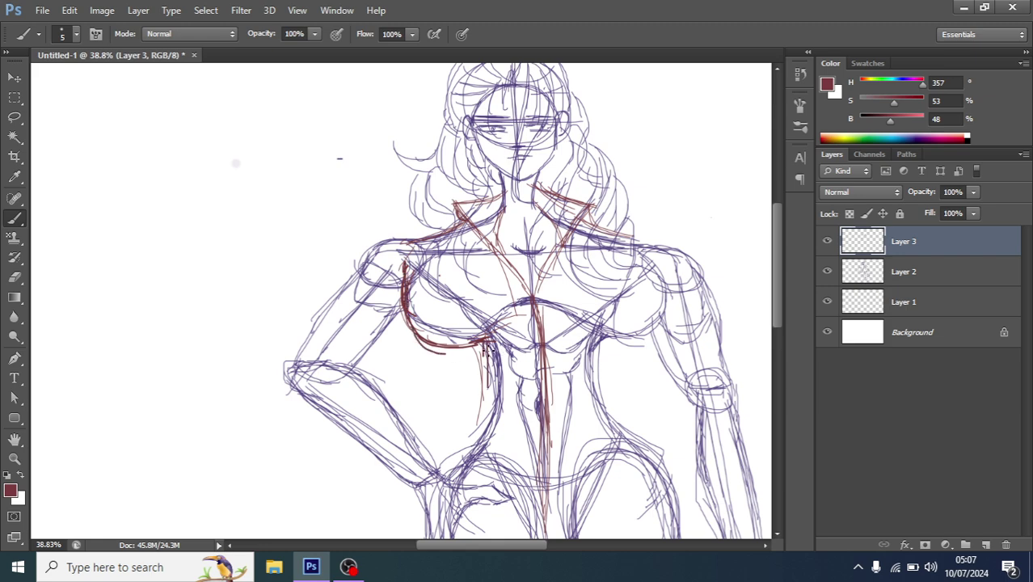
mouse_move(488, 347)
left_mouse_down()
mouse_move(486, 427)
mouse_move(479, 362)
mouse_move(488, 383)
left_mouse_up()
key("ctrl+z")
key("ctrl+alt+z")
left_click_drag(484, 368, 476, 441)
scroll(558, 342, "down", 1)
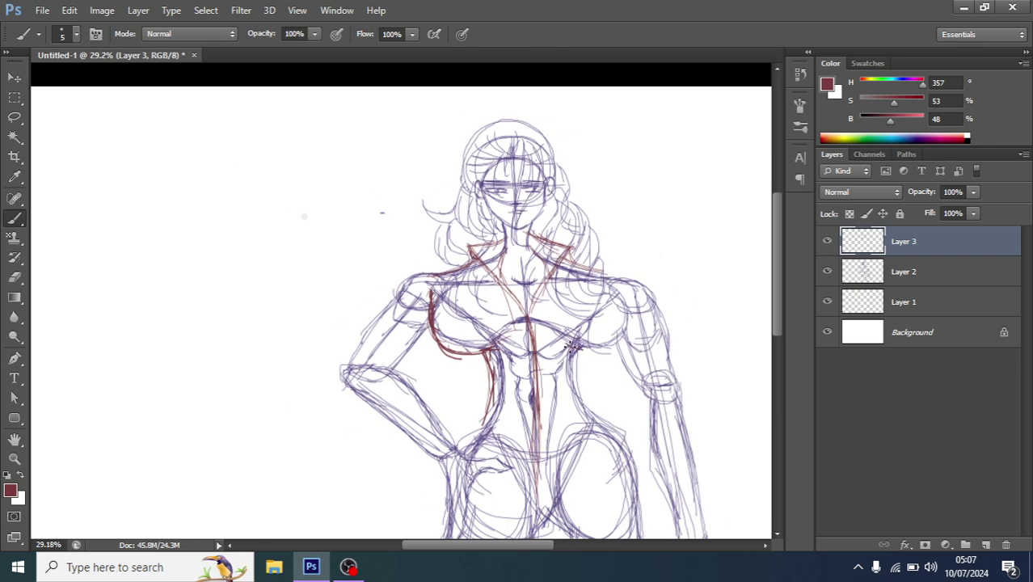
Step: Outline the lower right chest and the right shoulder line in red
left_click_drag(571, 345, 621, 315)
left_click_drag(576, 264, 644, 286)
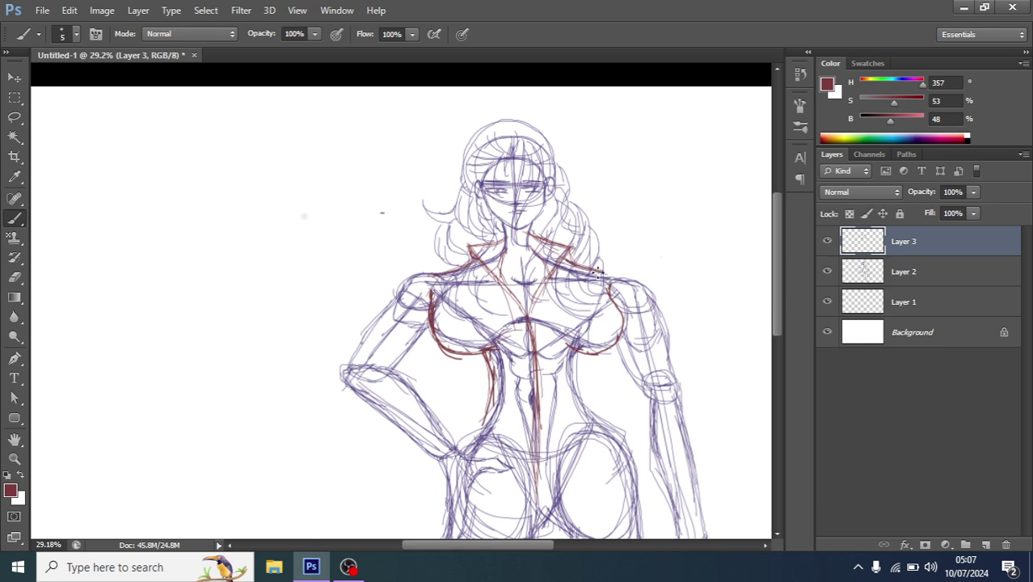
scroll(498, 310, "down", 1)
scroll(498, 310, "up", 2)
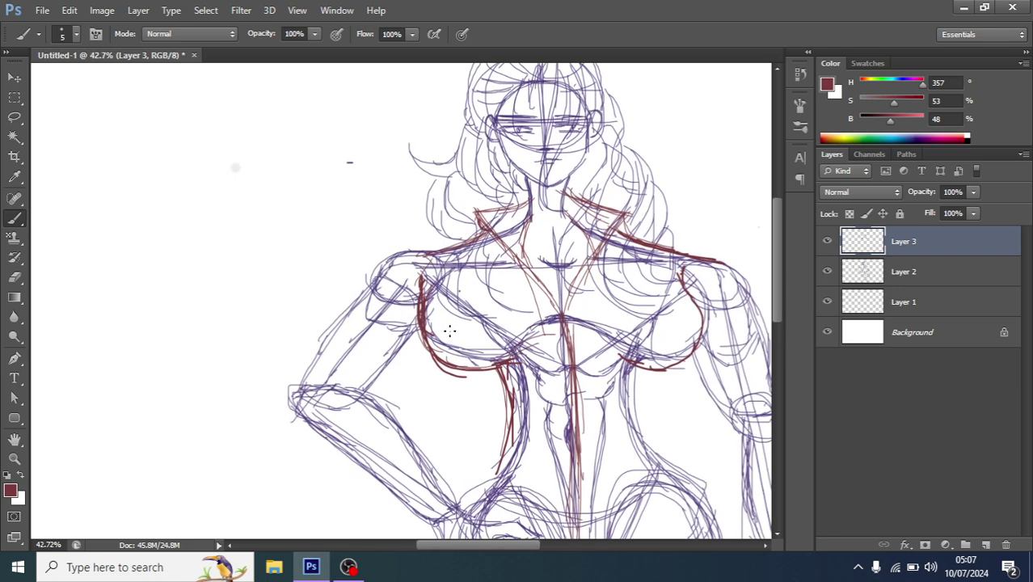
Step: Outline under the left breast, extend the waist contour and draw a red hip line
mouse_move(437, 355)
left_mouse_down()
mouse_move(511, 368)
mouse_move(490, 497)
left_mouse_up()
scroll(579, 316, "down", 1)
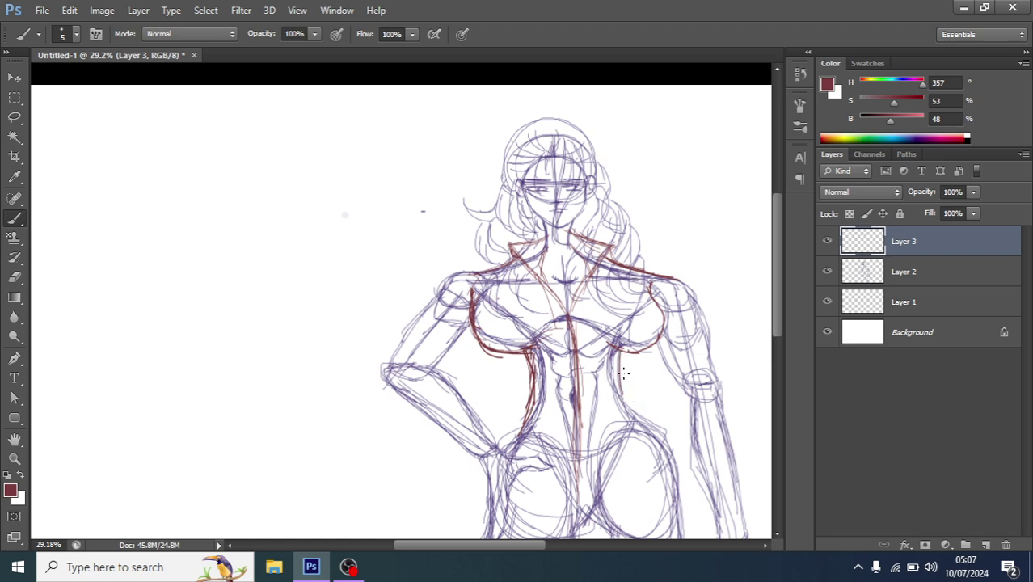
scroll(609, 410, "down", 1)
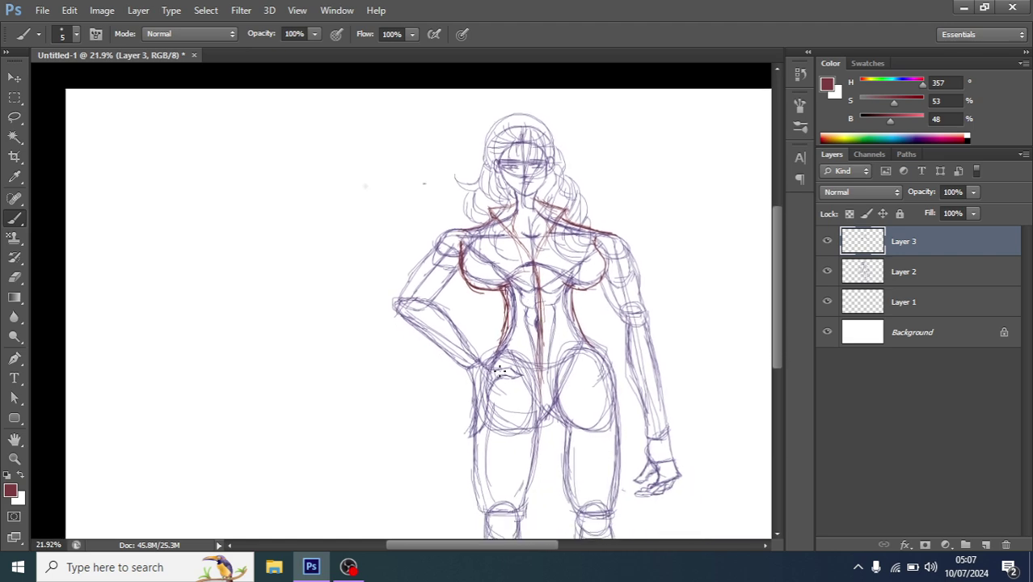
mouse_move(502, 351)
left_mouse_down()
mouse_move(474, 372)
mouse_move(546, 361)
left_mouse_up()
left_click_drag(571, 364, 603, 371)
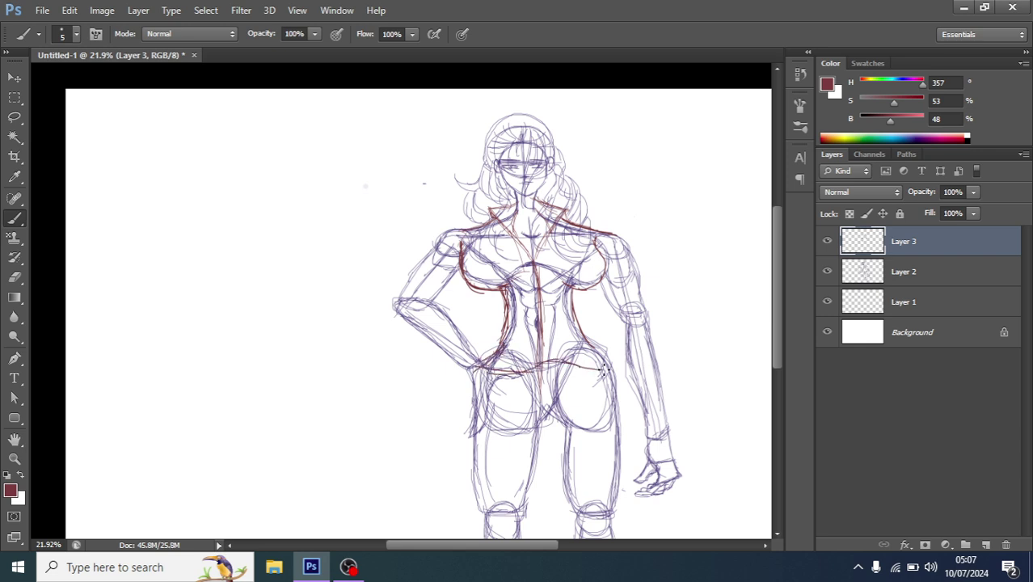
scroll(530, 263, "up", 3)
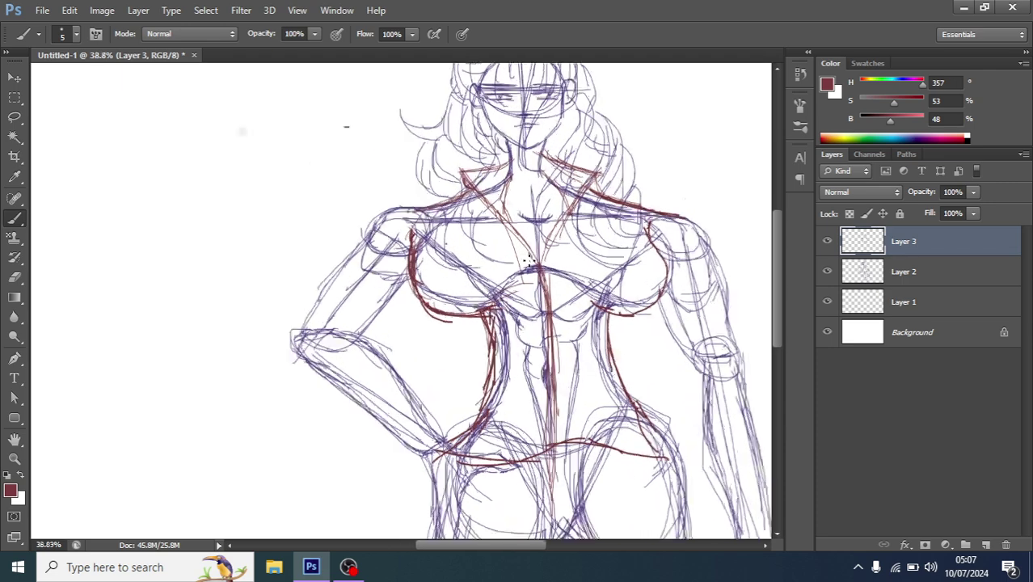
Step: Draw a red centre seam from chest to waist, redoing it slightly further left
left_click_drag(540, 269, 558, 425)
key("ctrl+z")
left_click_drag(544, 280, 550, 455)
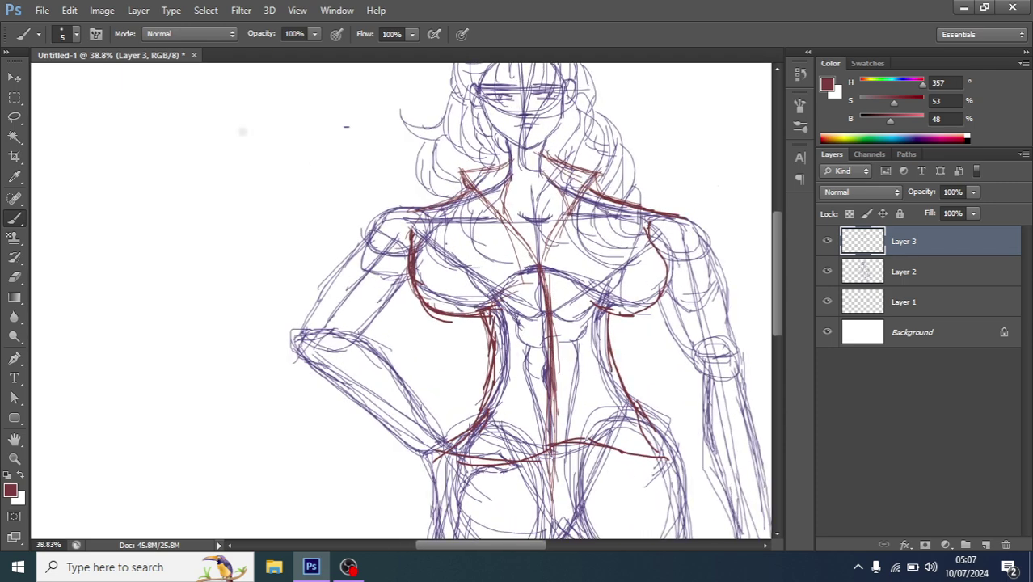
scroll(542, 347, "down", 1)
scroll(530, 275, "up", 1)
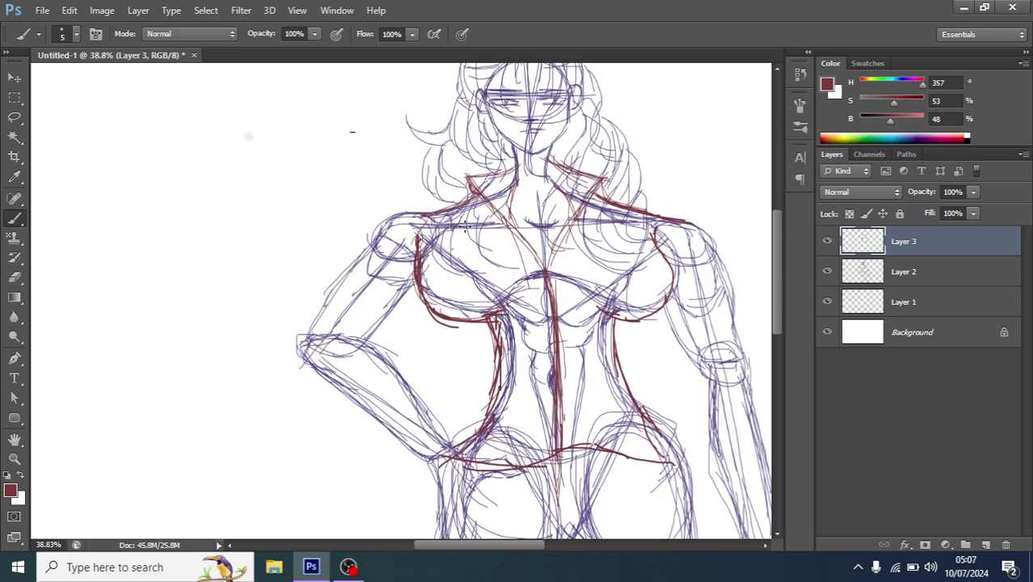
scroll(525, 263, "up", 1)
Step: Draw two curved cup lines across the chest and strengthen the lower right chest outline
mouse_move(409, 314)
left_mouse_down()
mouse_move(487, 268)
mouse_move(561, 273)
left_mouse_up()
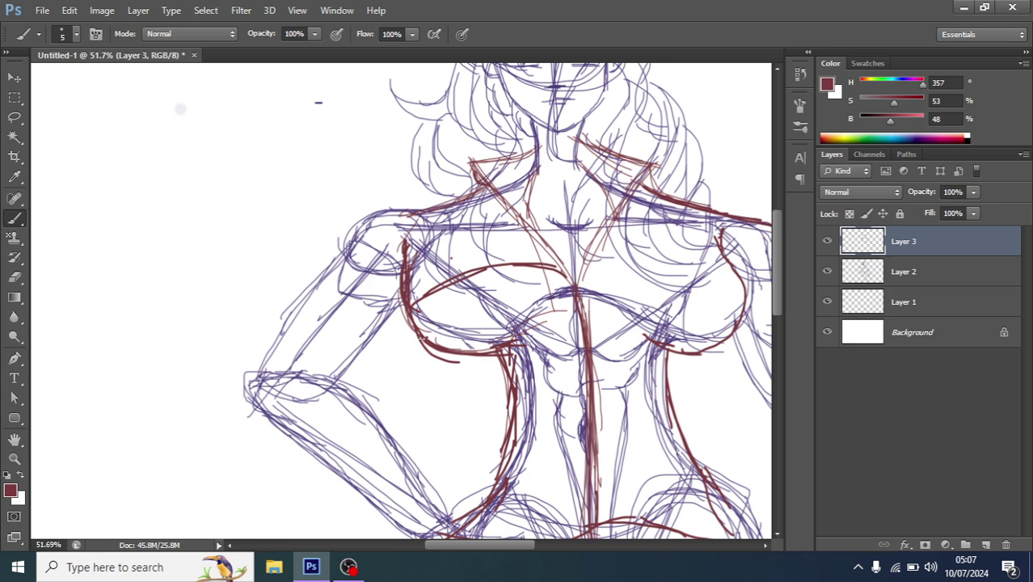
mouse_move(421, 338)
left_mouse_down()
mouse_move(575, 294)
mouse_move(616, 262)
mouse_move(723, 275)
mouse_move(747, 295)
left_mouse_up()
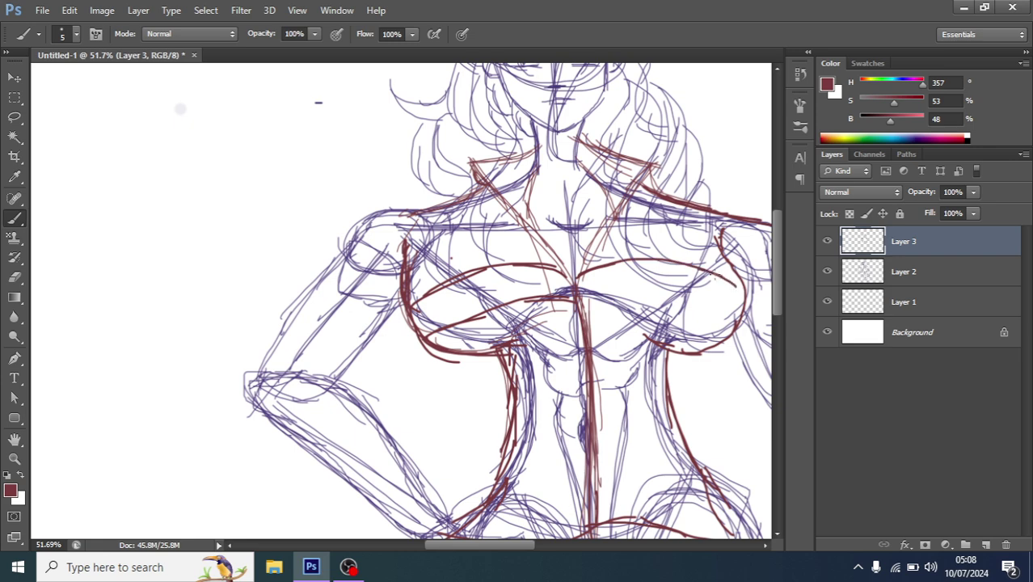
mouse_move(573, 304)
left_mouse_down()
mouse_move(697, 300)
mouse_move(730, 336)
left_mouse_up()
scroll(624, 277, "down", 2)
scroll(624, 277, "down", 1)
scroll(619, 280, "down", 1)
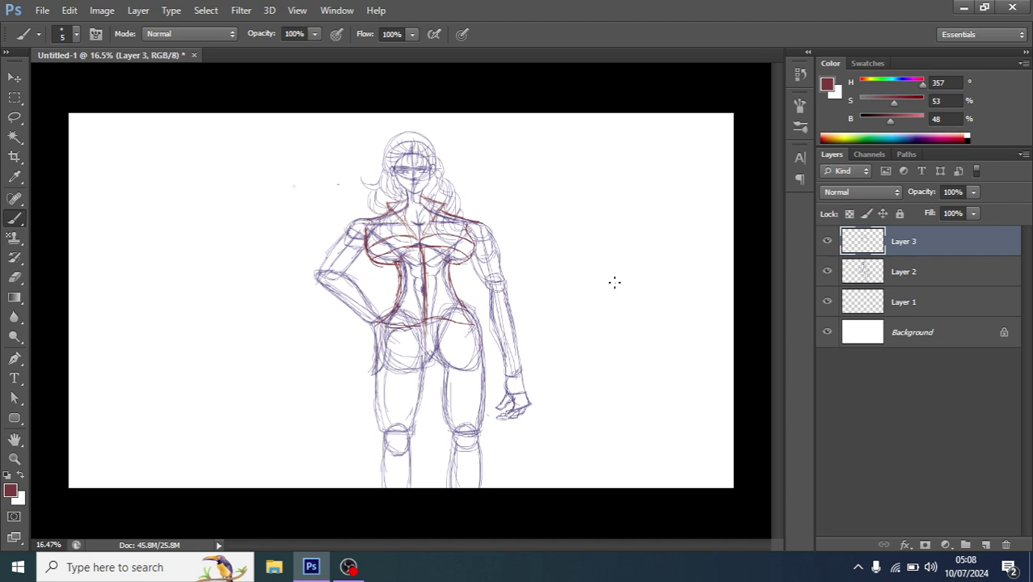
scroll(421, 243, "up", 1)
scroll(420, 283, "up", 1)
Step: Draw the upper red belt line across the hips, redoing a rough stroke
scroll(420, 326, "up", 1)
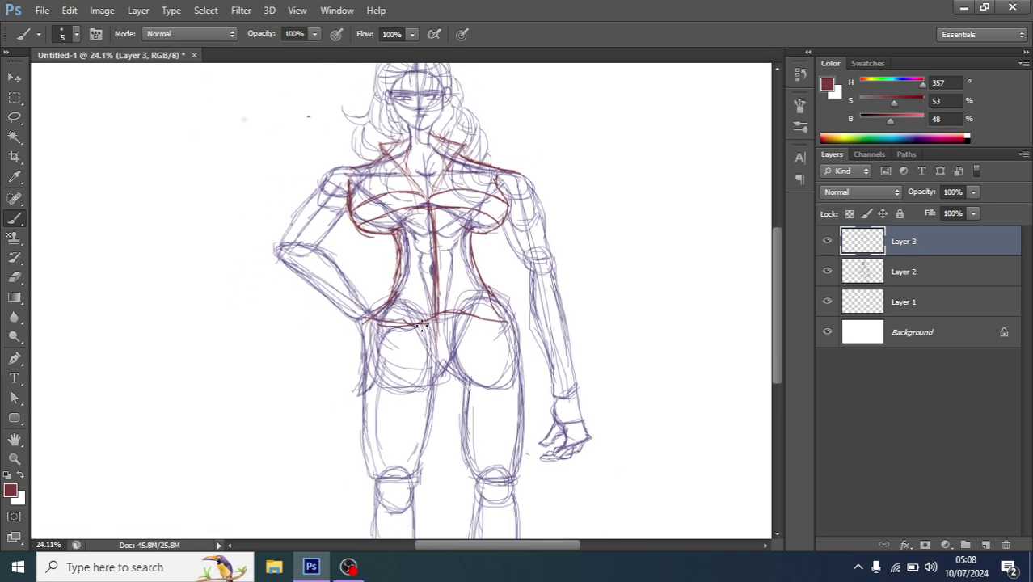
left_click_drag(362, 327, 498, 327)
key("ctrl+z")
left_click_drag(421, 322, 507, 321)
mouse_move(373, 326)
left_mouse_down()
mouse_move(427, 338)
mouse_move(414, 340)
mouse_move(507, 332)
left_mouse_up()
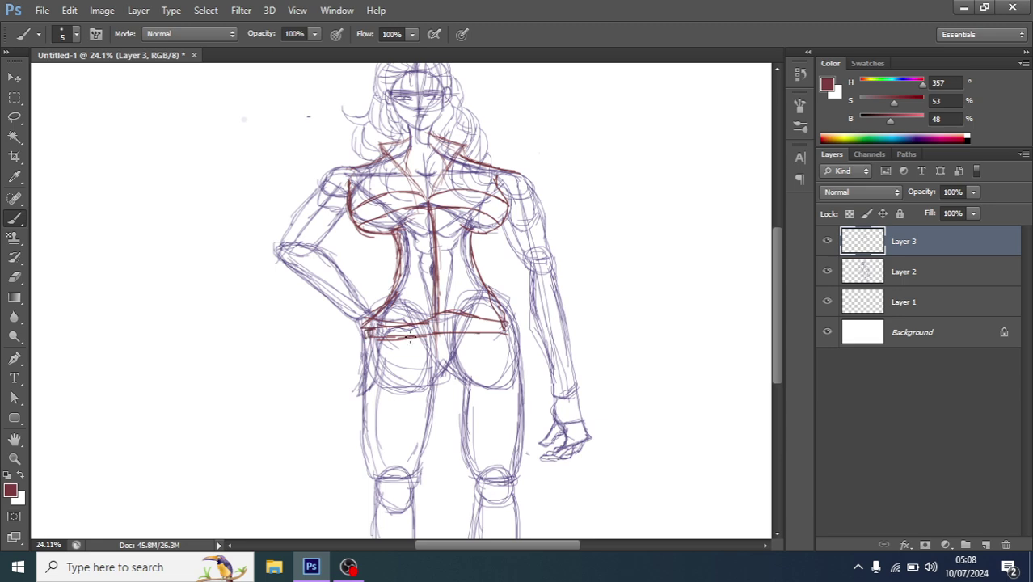
Step: Draw the belt's lower edge and add short strokes at its right end
left_click_drag(410, 339, 503, 323)
scroll(434, 325, "up", 2)
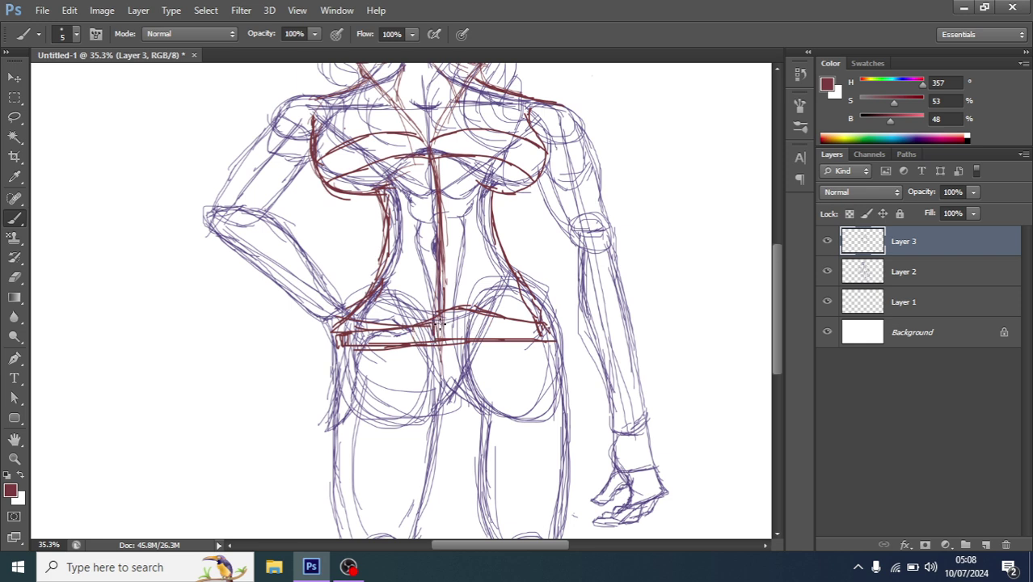
left_click_drag(430, 322, 473, 310)
scroll(420, 351, "down", 5)
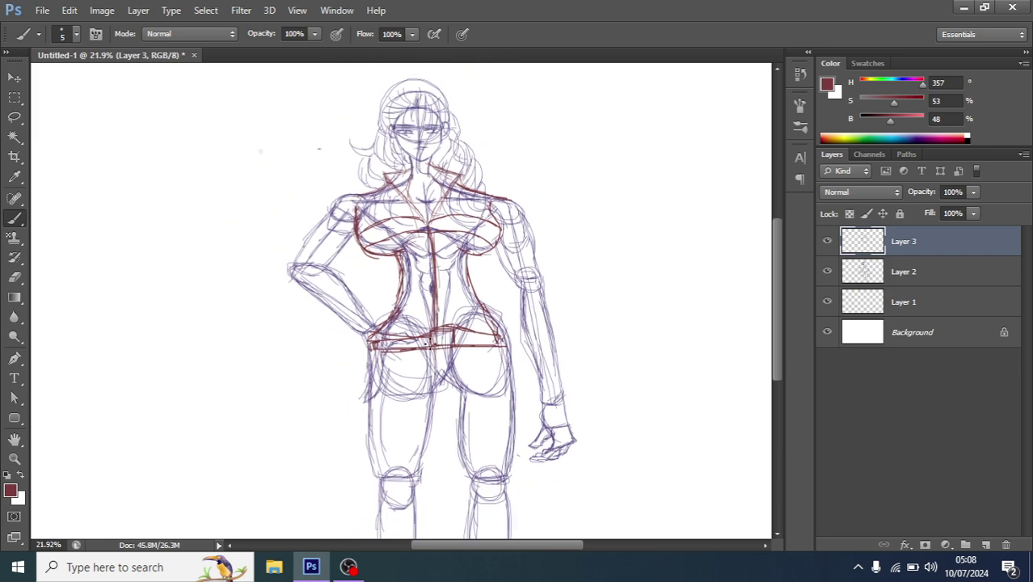
scroll(443, 272, "up", 2)
scroll(443, 272, "up", 1)
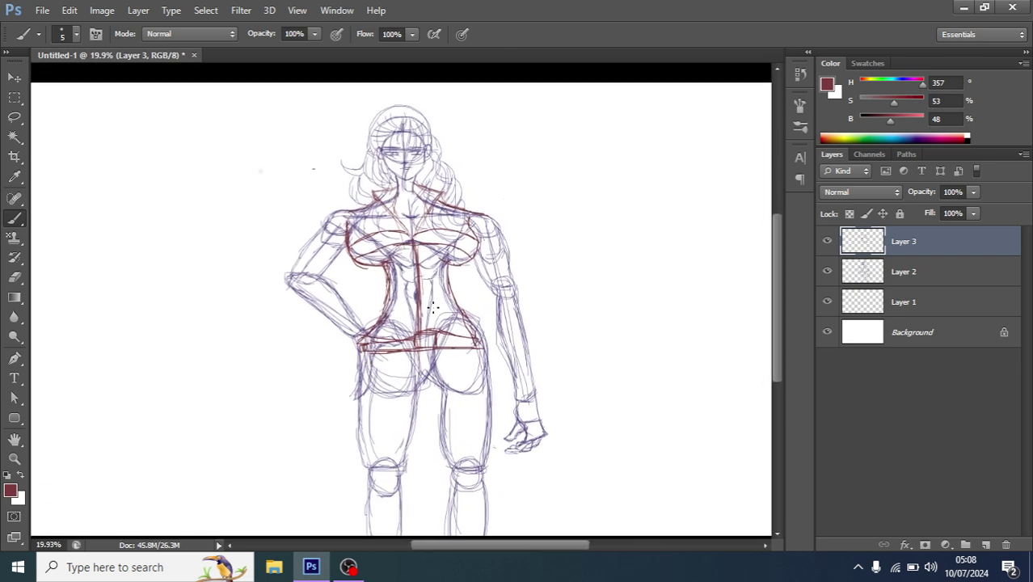
scroll(435, 308, "up", 1)
scroll(425, 338, "down", 1)
scroll(429, 337, "down", 2)
scroll(429, 339, "down", 1)
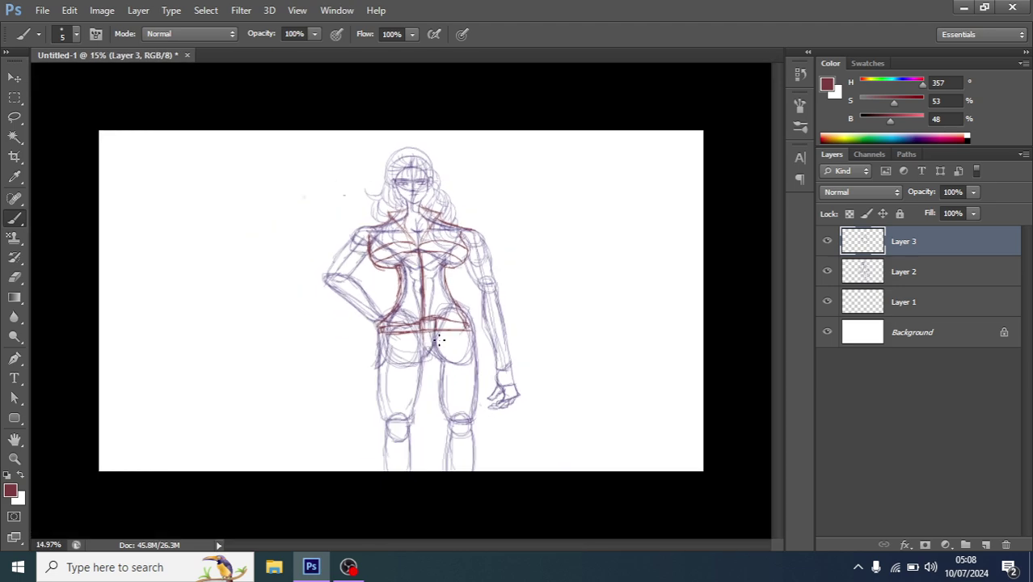
scroll(430, 338, "up", 1)
scroll(428, 336, "up", 1)
scroll(429, 331, "up", 1)
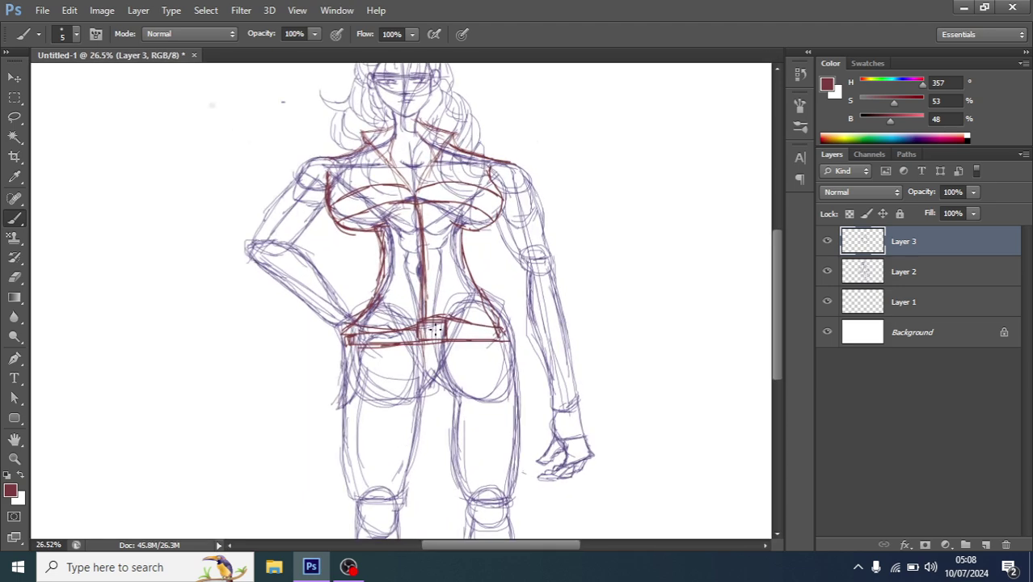
Step: Add a small rectangular loop and the central buckle box to the red belt
scroll(433, 330, "up", 1)
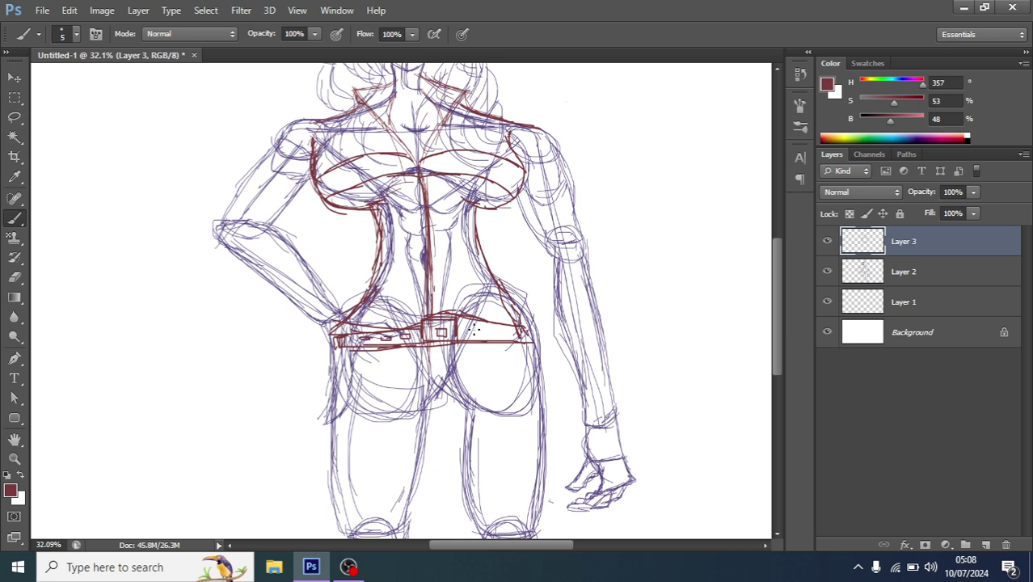
mouse_move(472, 328)
left_mouse_down()
mouse_move(495, 320)
mouse_move(527, 329)
mouse_move(520, 343)
mouse_move(499, 338)
mouse_move(527, 343)
left_mouse_up()
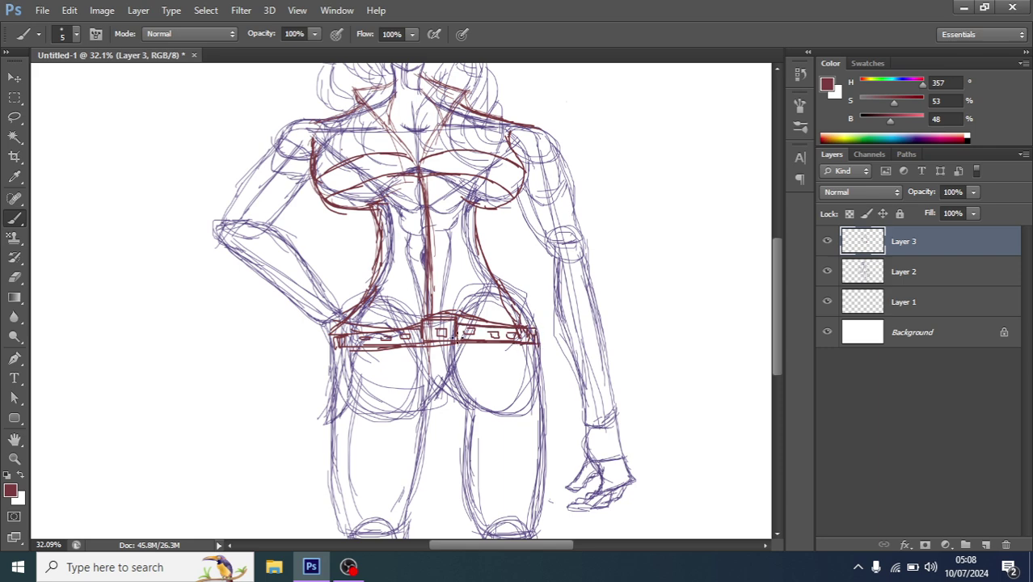
scroll(453, 336, "up", 1)
scroll(437, 334, "up", 1)
mouse_move(414, 322)
left_mouse_down()
mouse_move(456, 317)
mouse_move(408, 334)
mouse_move(426, 356)
mouse_move(456, 355)
mouse_move(456, 315)
left_mouse_up()
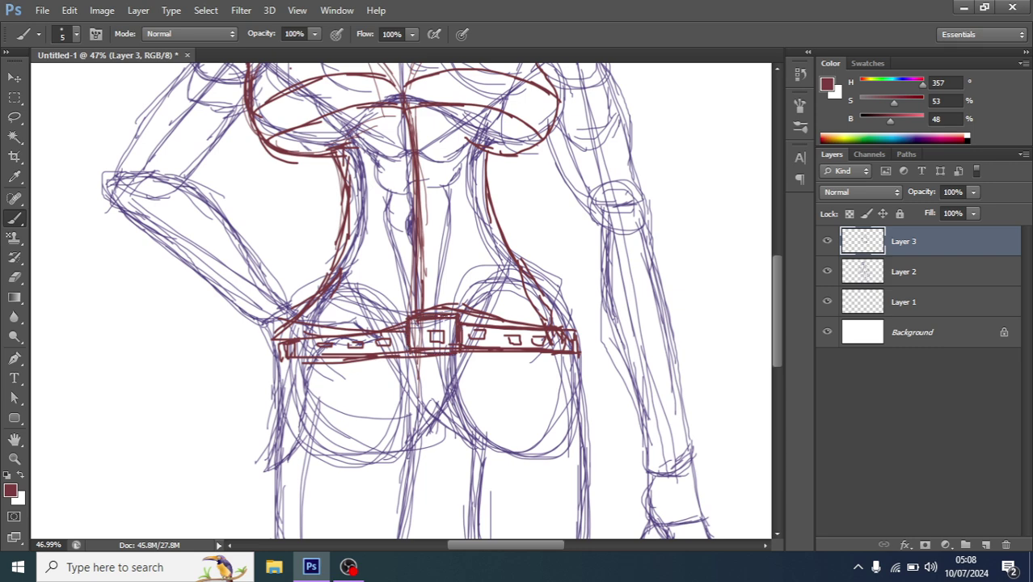
scroll(296, 350, "down", 1)
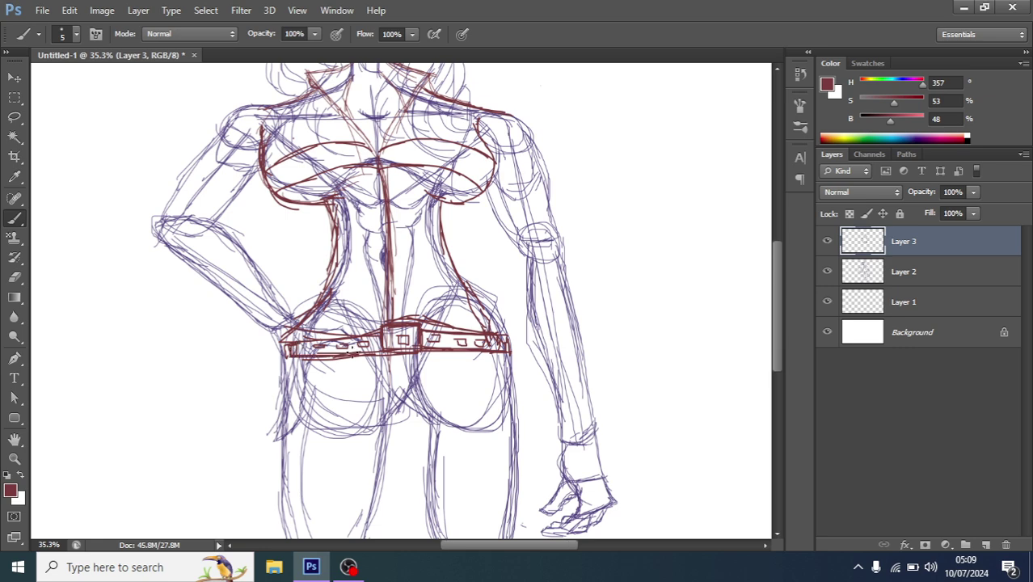
scroll(429, 315, "down", 2)
scroll(429, 315, "down", 1)
scroll(430, 315, "up", 1)
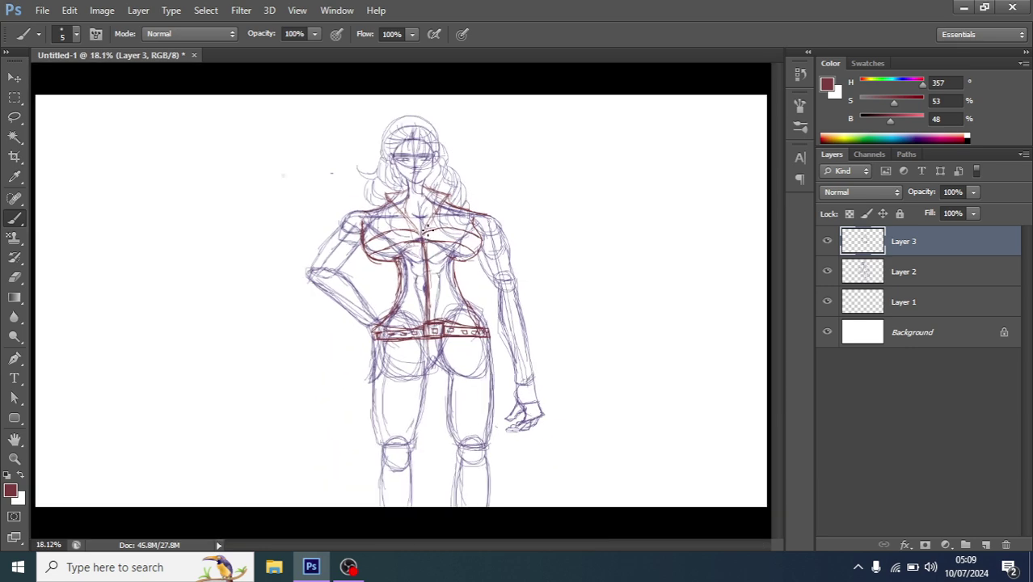
scroll(421, 299, "up", 1)
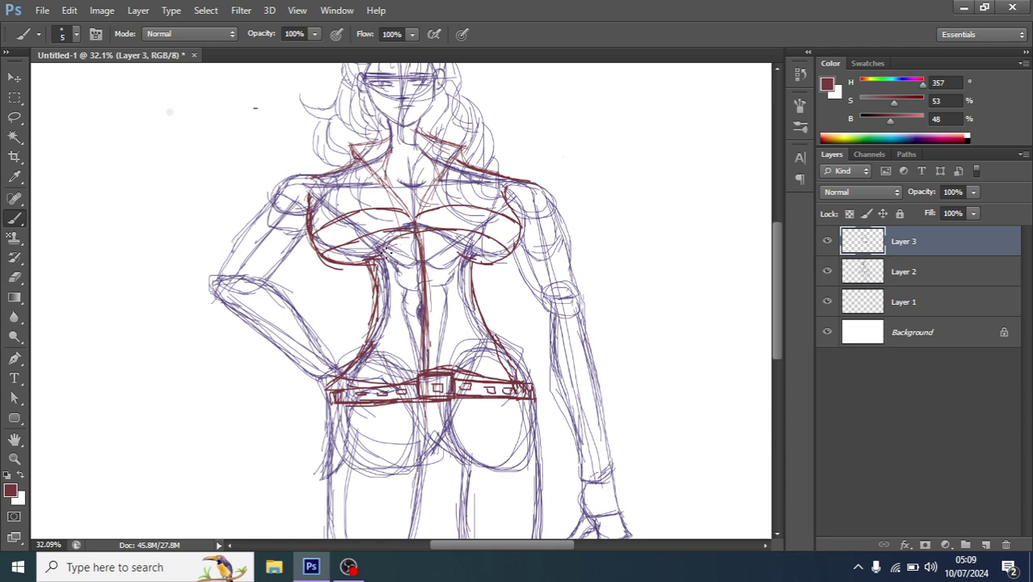
scroll(404, 230, "up", 1)
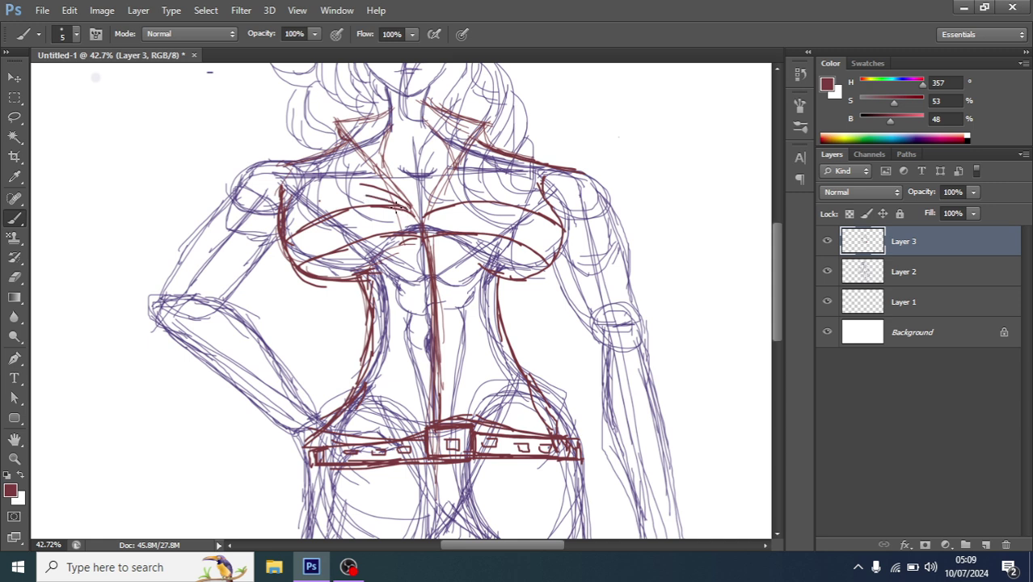
Step: Add a short chest stroke and draw the left jacket collar diagonal down toward the chest
mouse_move(408, 208)
left_mouse_down()
mouse_move(380, 198)
mouse_move(473, 199)
left_mouse_up()
mouse_move(380, 110)
left_mouse_down()
mouse_move(335, 121)
mouse_move(392, 107)
left_mouse_up()
left_click_drag(330, 118, 405, 210)
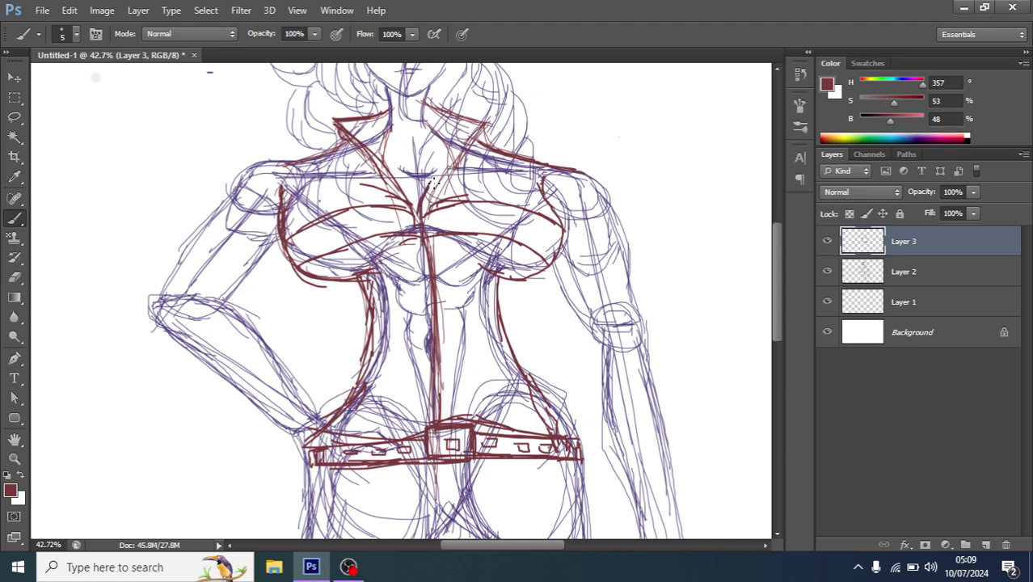
scroll(433, 181, "up", 5)
scroll(426, 218, "down", 2)
scroll(425, 218, "down", 2)
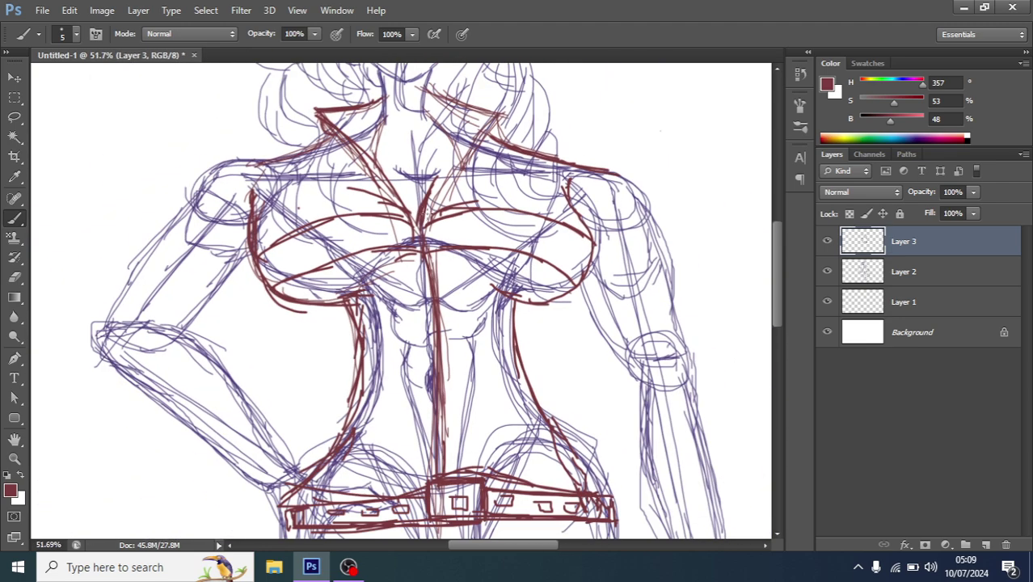
scroll(409, 199, "down", 2)
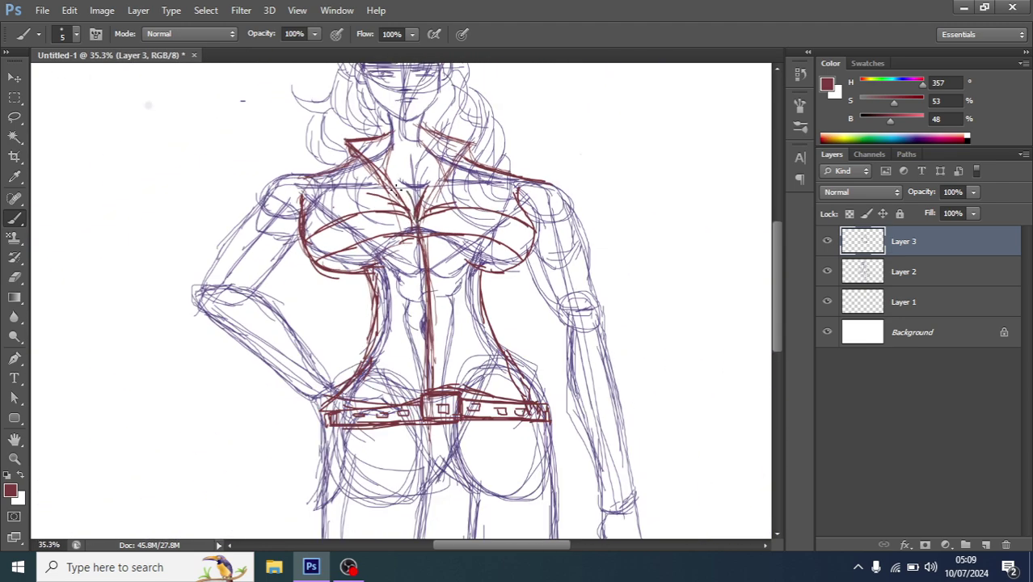
Step: Outline the jacket along the left shoulder and the sleeve along the inner arm
scroll(410, 202, "down", 1)
scroll(404, 257, "down", 1)
scroll(404, 258, "up", 1)
scroll(404, 258, "up", 1)
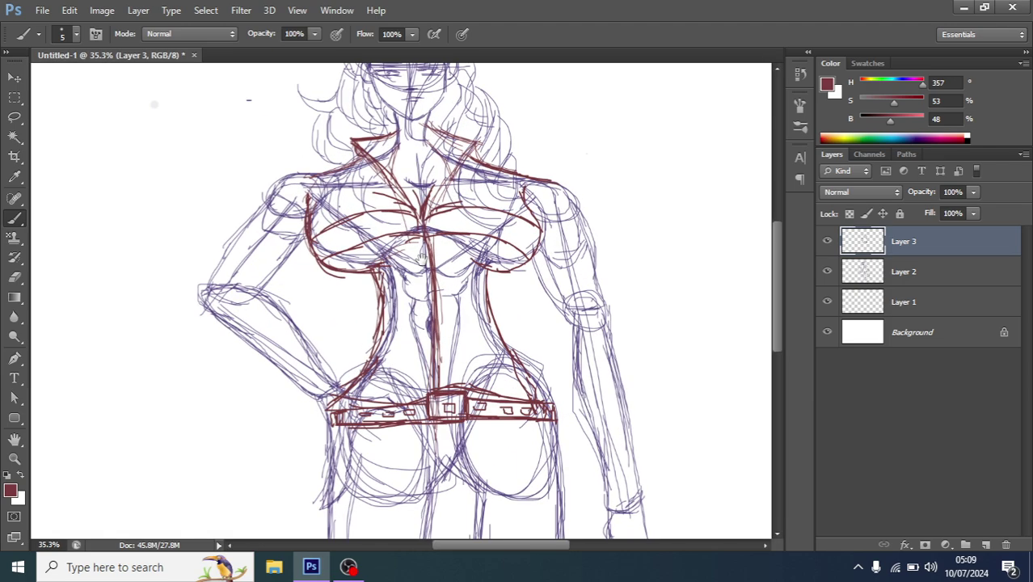
scroll(404, 258, "up", 1)
scroll(405, 258, "up", 1)
scroll(430, 252, "down", 2)
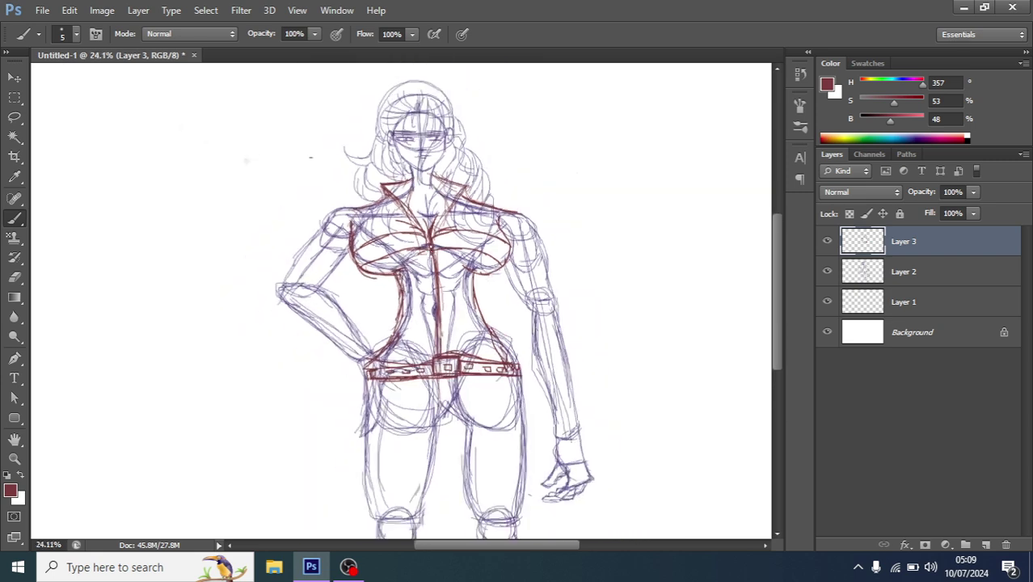
scroll(430, 252, "down", 1)
scroll(397, 168, "up", 1)
scroll(397, 167, "up", 1)
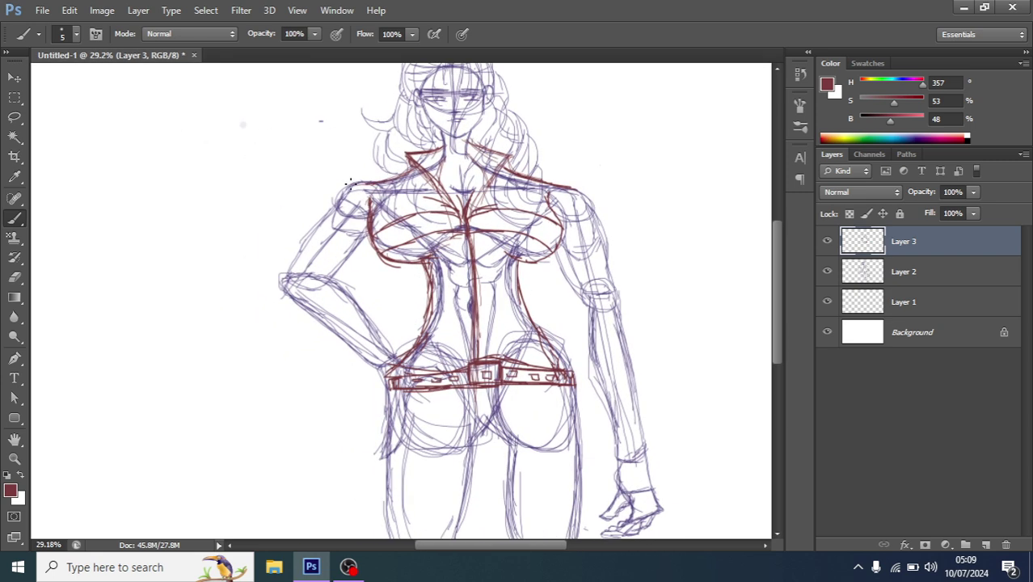
mouse_move(386, 177)
left_mouse_down()
mouse_move(333, 194)
mouse_move(281, 260)
mouse_move(279, 284)
mouse_move(382, 390)
left_mouse_up()
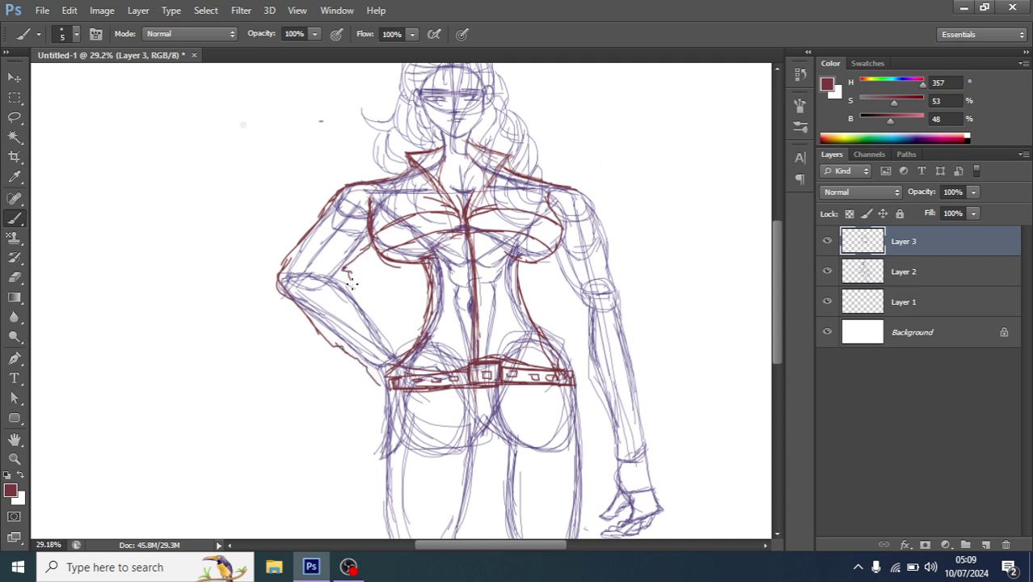
left_click_drag(347, 275, 404, 353)
Step: Trace the forearm sleeve's lower and inner edges and extend the belt line left
scroll(404, 353, "up", 4)
scroll(374, 294, "up", 1)
scroll(365, 286, "down", 1)
scroll(276, 243, "down", 4)
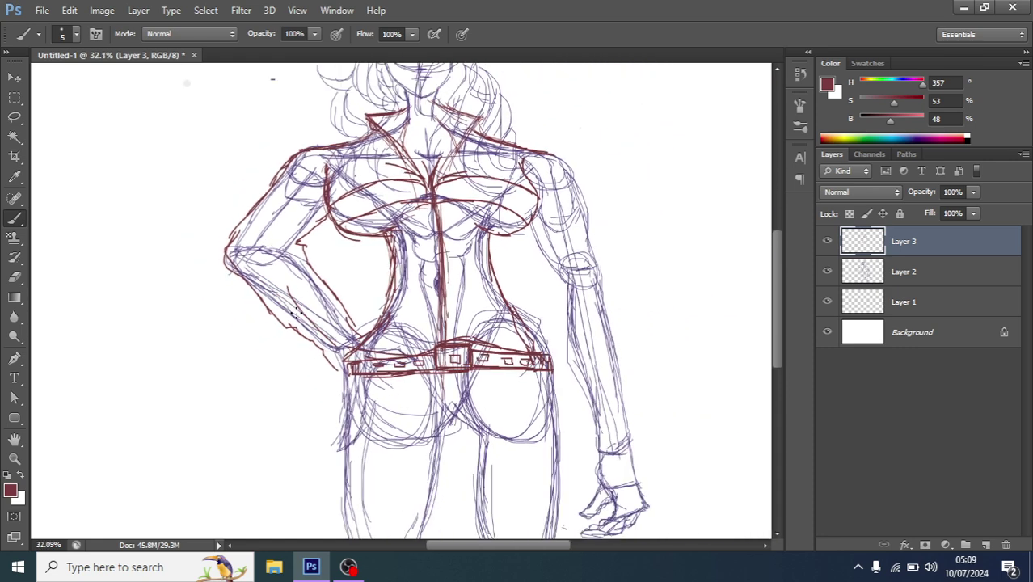
left_click_drag(267, 291, 327, 338)
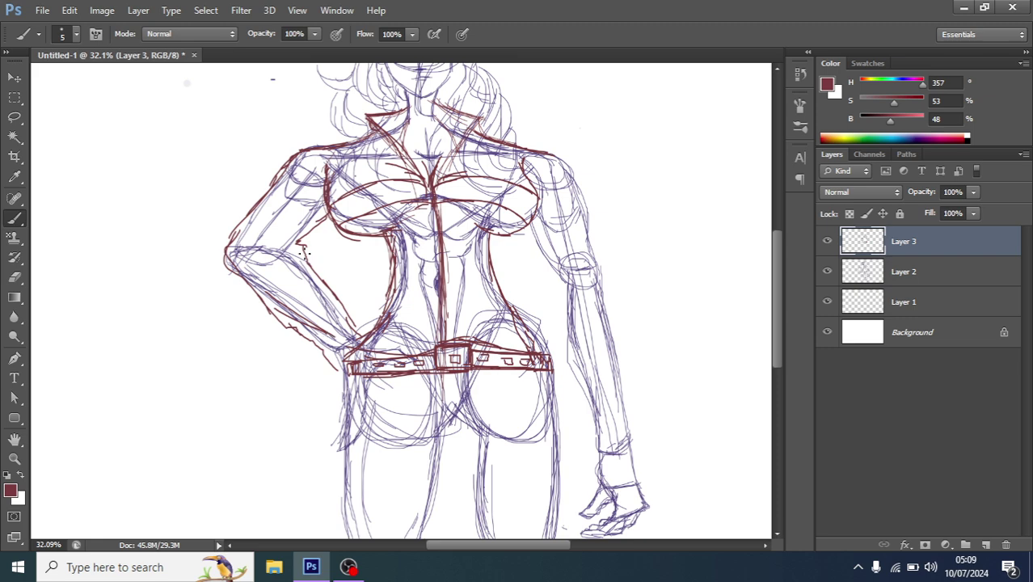
left_click_drag(304, 253, 342, 325)
left_click_drag(330, 370, 356, 364)
Step: Draw the sleeve line from the shoulder down the upper arm
scroll(393, 289, "down", 2)
scroll(412, 291, "down", 2)
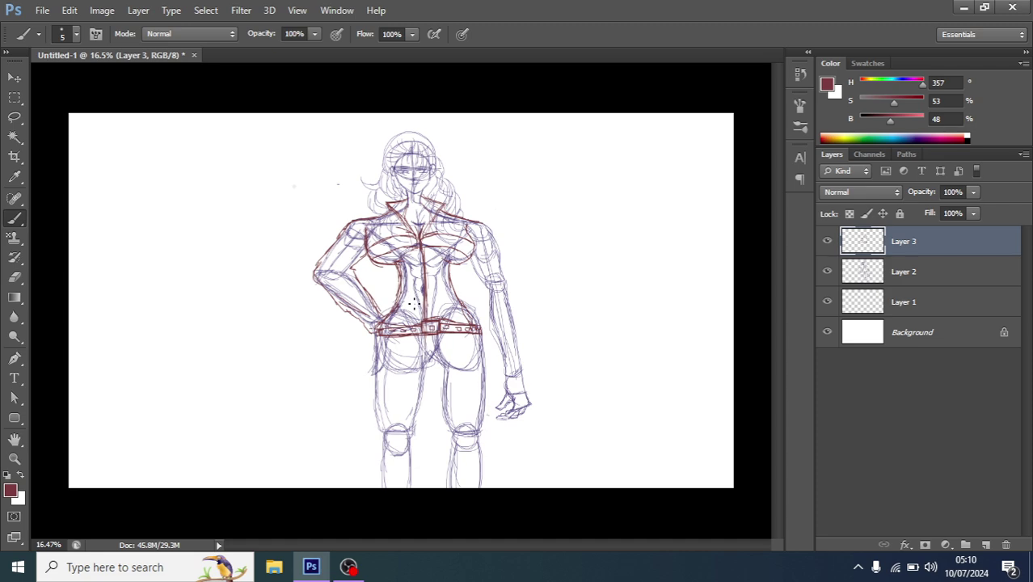
scroll(387, 325, "up", 2)
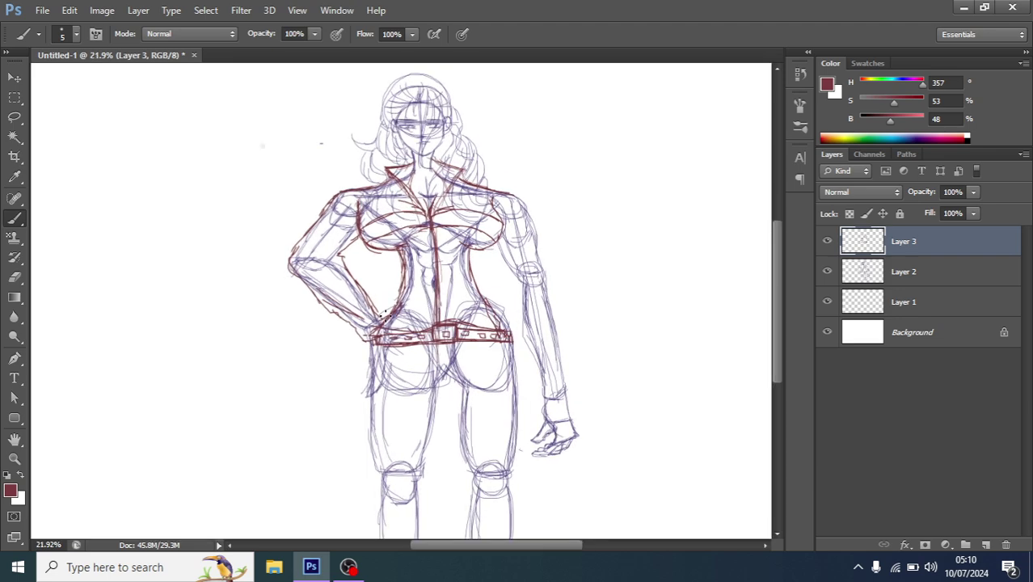
scroll(386, 330, "up", 2)
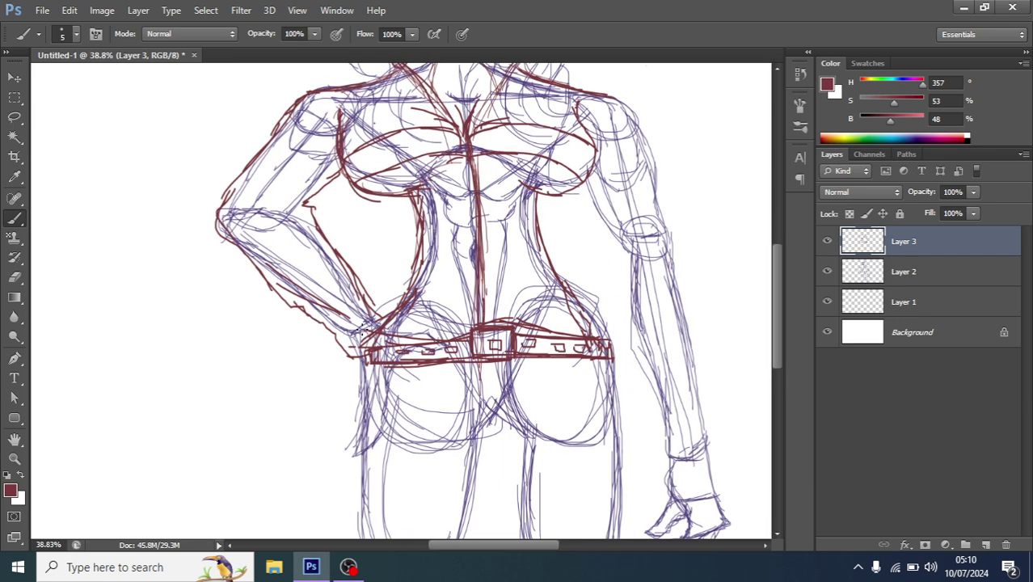
scroll(347, 349, "up", 1)
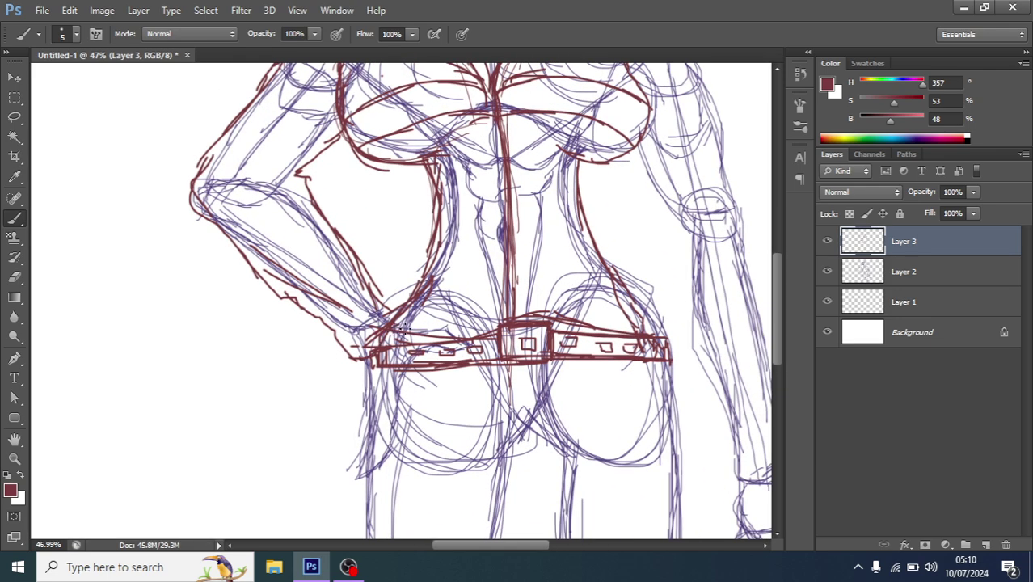
scroll(391, 299, "down", 2)
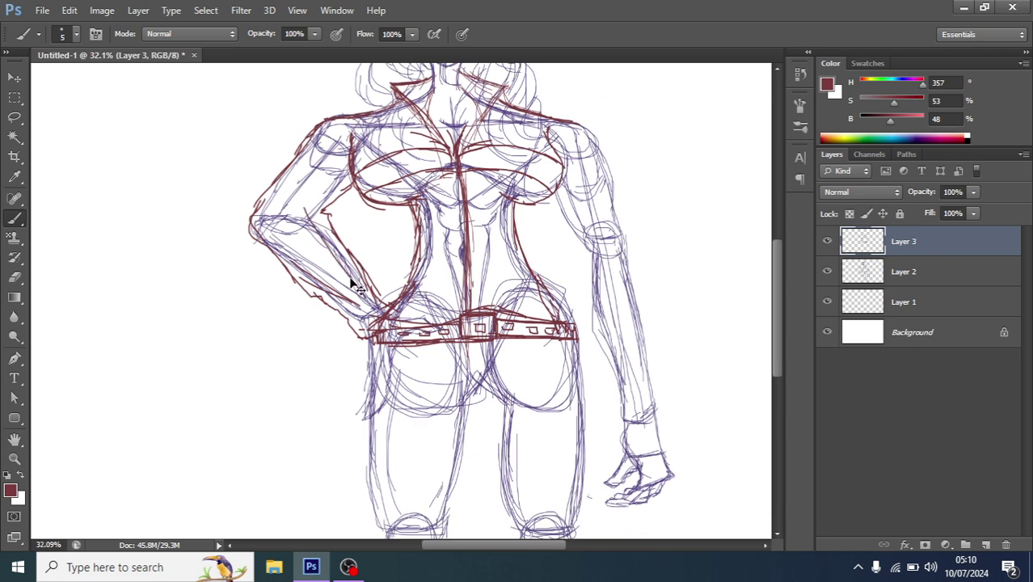
scroll(363, 293, "down", 2)
scroll(525, 245, "up", 2)
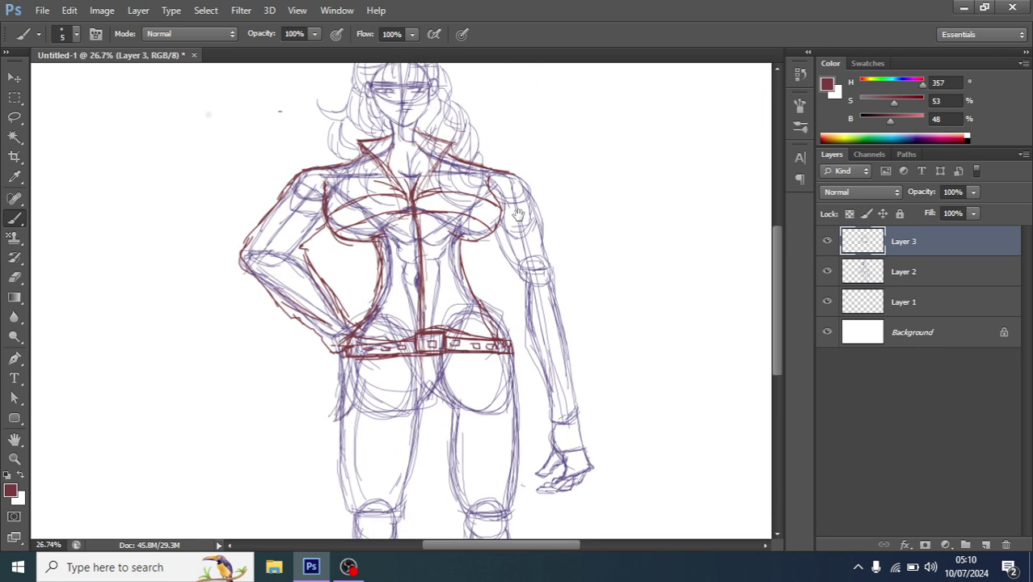
scroll(245, 234, "down", 1)
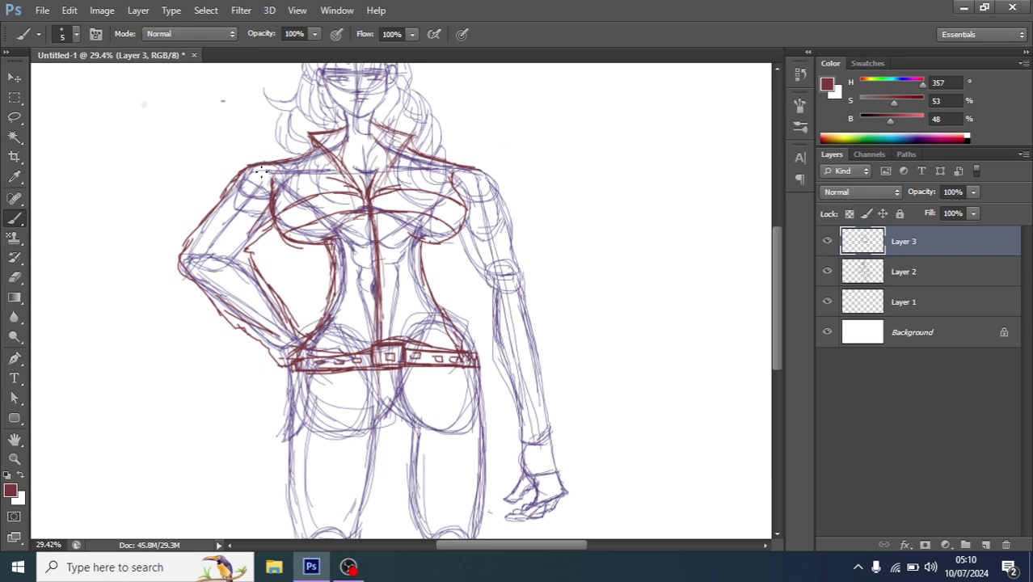
left_click_drag(261, 171, 217, 212)
scroll(249, 234, "down", 1)
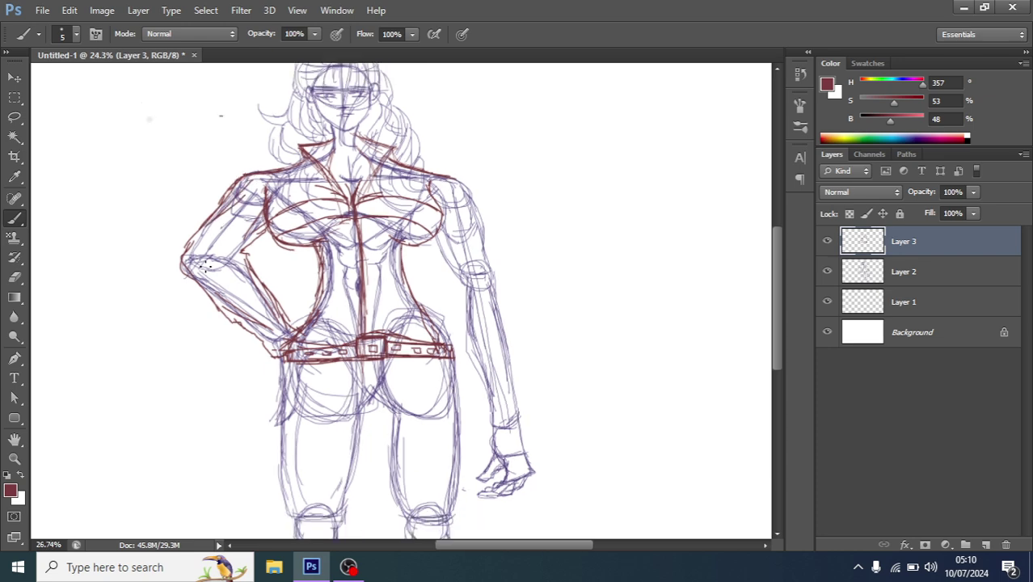
scroll(249, 259, "down", 1)
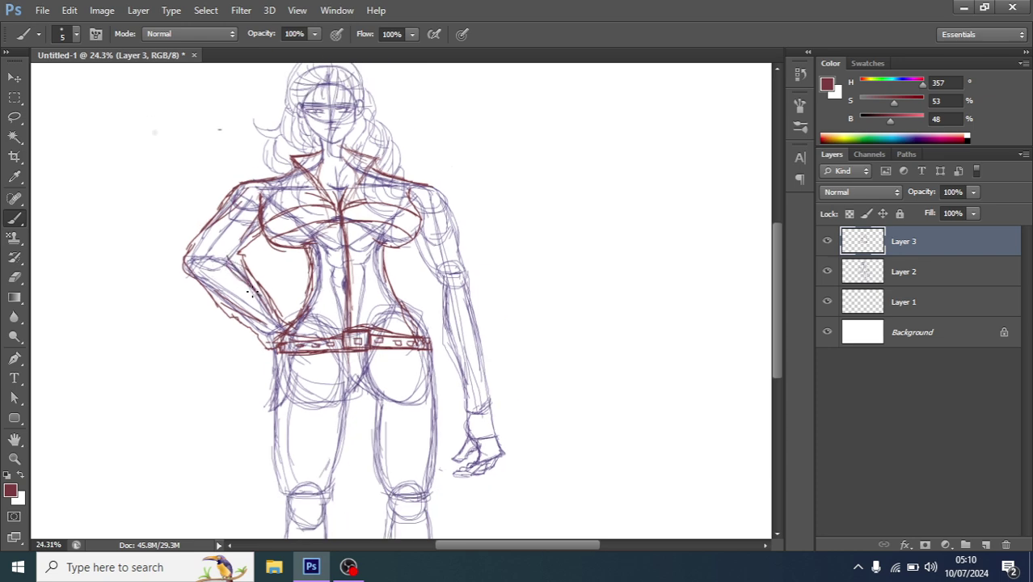
scroll(242, 279, "down", 1)
scroll(398, 253, "up", 1)
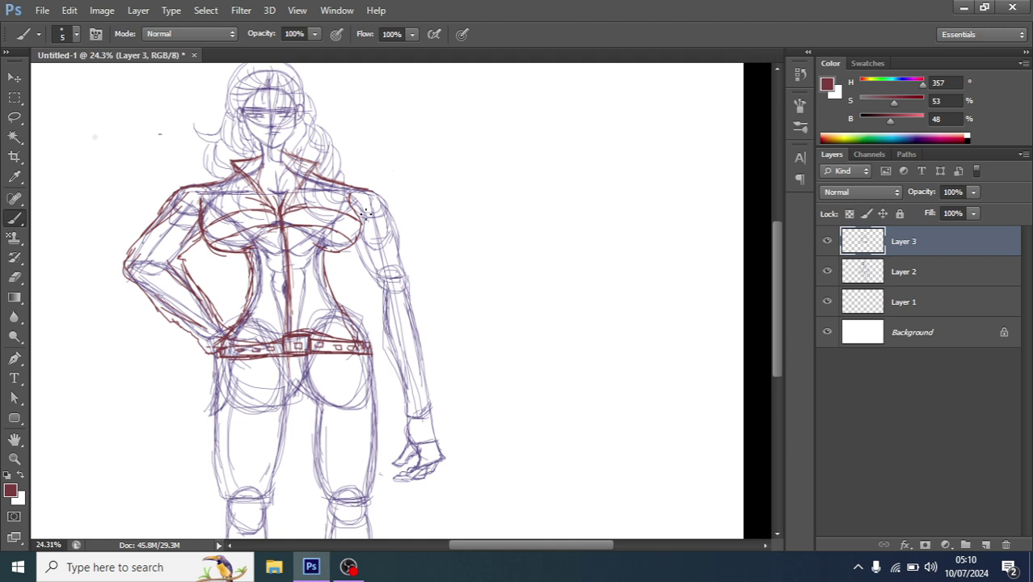
Step: Outline the hanging arm's inner upper sleeve and outer shoulder, undoing a misplaced stroke
left_click_drag(371, 255, 379, 298)
mouse_move(381, 199)
left_mouse_down()
mouse_move(404, 203)
mouse_move(415, 285)
mouse_move(414, 300)
mouse_move(379, 325)
mouse_move(396, 415)
mouse_move(438, 412)
mouse_move(412, 278)
mouse_move(405, 391)
mouse_move(388, 329)
mouse_move(409, 386)
left_mouse_up()
key("ctrl+z")
Step: Redraw the outer sleeve from shoulder down to the wrist cuff
left_click_drag(398, 243, 426, 392)
mouse_move(422, 337)
left_mouse_down()
mouse_move(431, 400)
mouse_move(408, 425)
mouse_move(414, 404)
mouse_move(457, 402)
mouse_move(390, 414)
mouse_move(457, 415)
left_mouse_up()
scroll(441, 419, "up", 2)
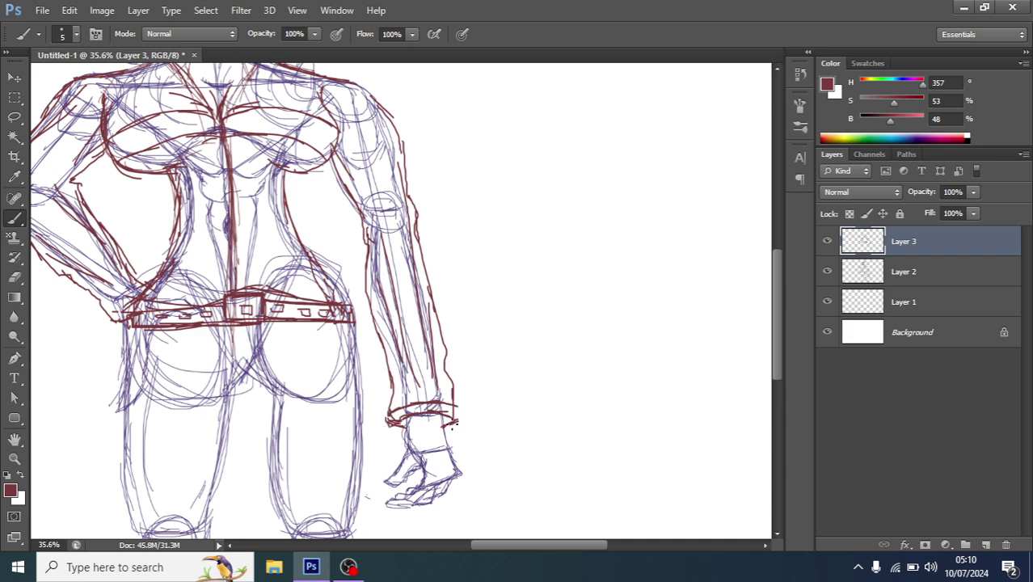
scroll(453, 414, "down", 2)
scroll(429, 429, "down", 1)
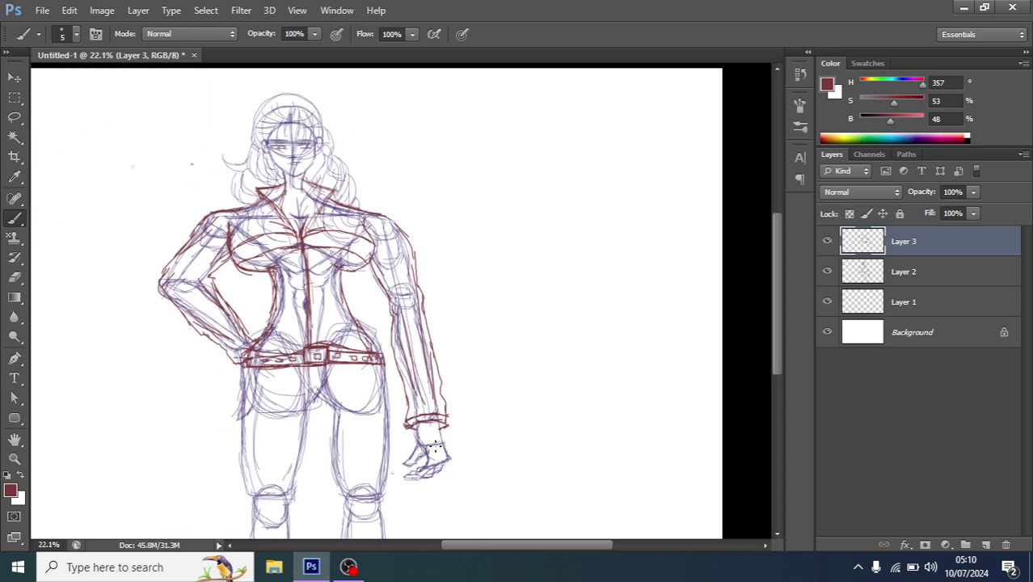
scroll(435, 445, "down", 1)
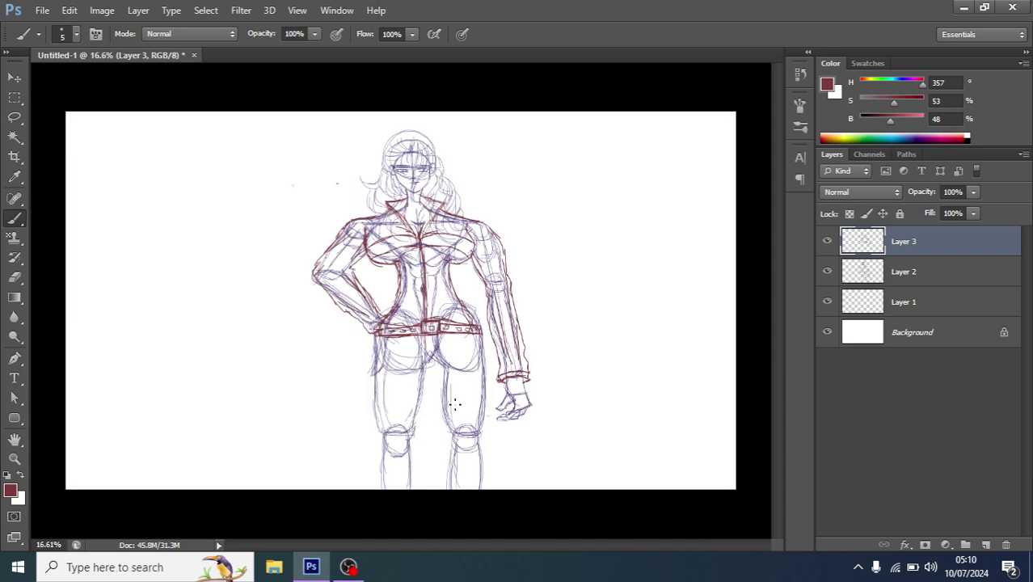
scroll(450, 337, "up", 2)
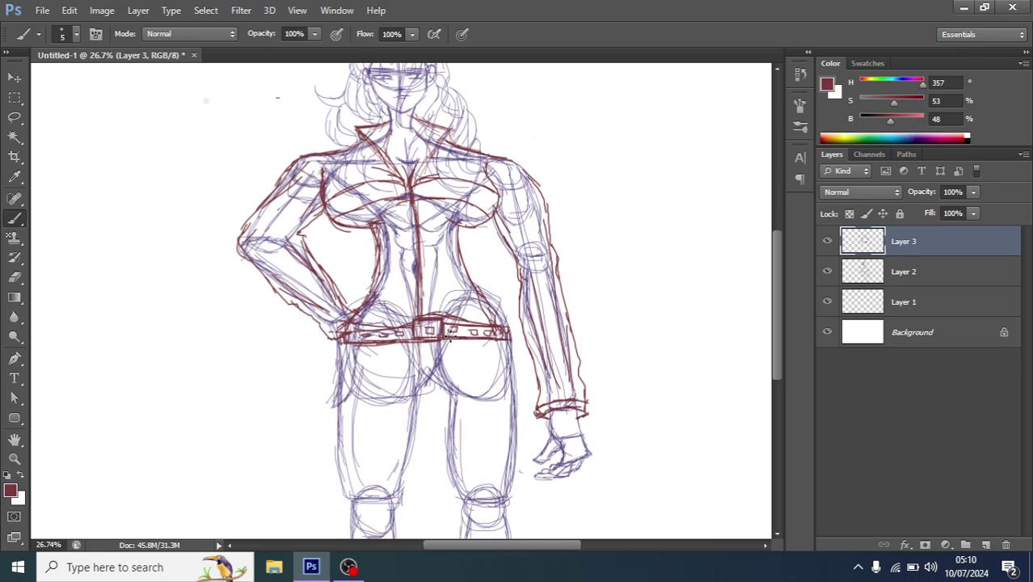
scroll(455, 334, "down", 1)
scroll(417, 193, "up", 2)
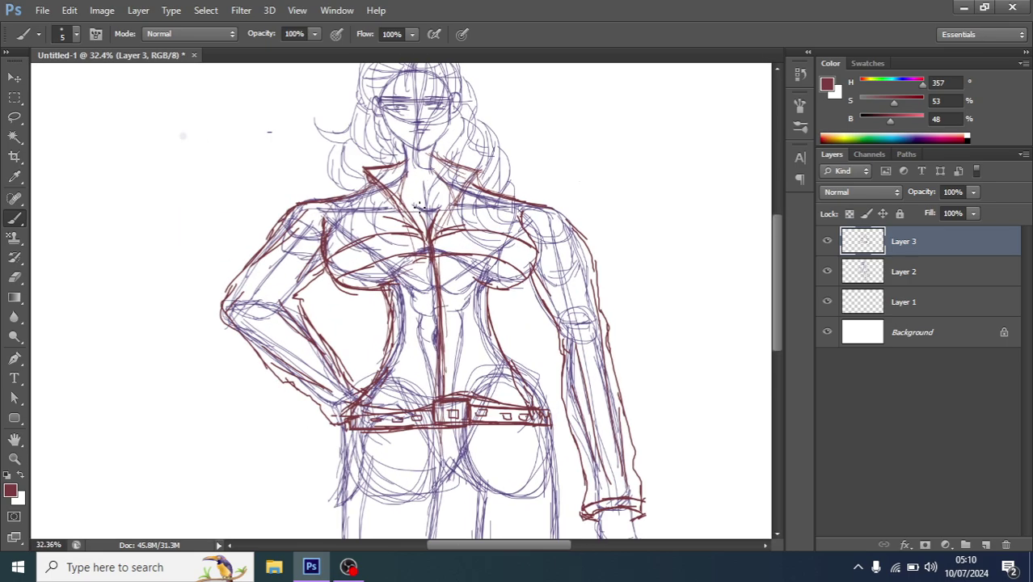
scroll(412, 202, "up", 1)
scroll(396, 235, "down", 1)
scroll(383, 260, "down", 2)
scroll(384, 260, "up", 2)
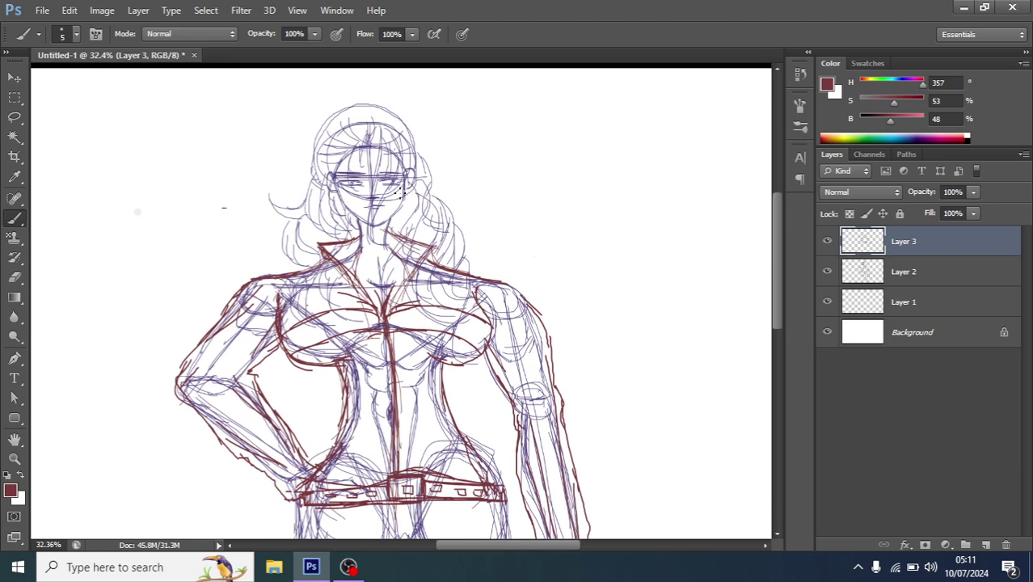
scroll(380, 250, "up", 1)
scroll(376, 243, "down", 1)
scroll(372, 234, "down", 2)
scroll(370, 243, "up", 1)
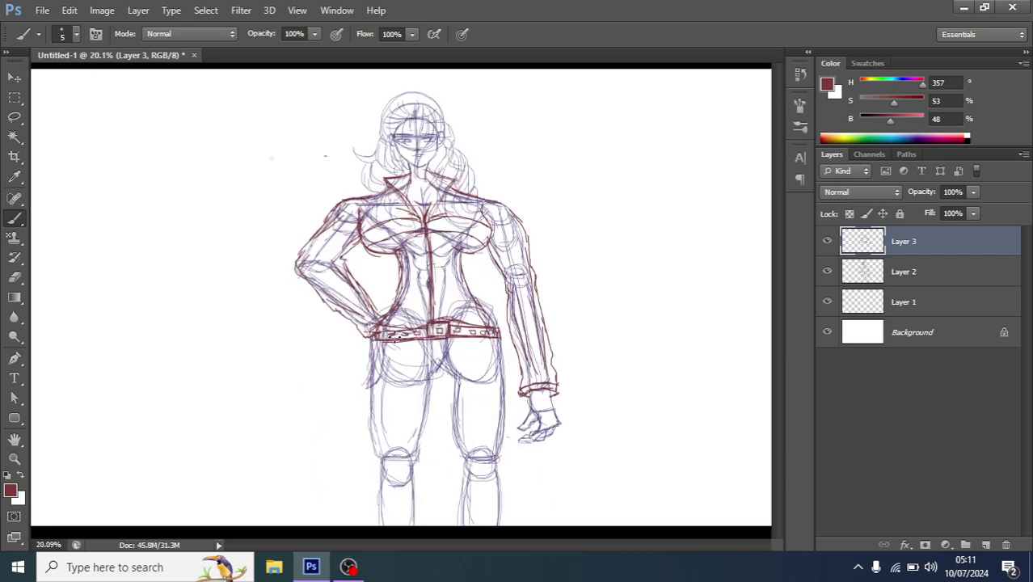
scroll(369, 254, "up", 1)
scroll(367, 267, "up", 1)
scroll(366, 279, "up", 1)
scroll(366, 281, "down", 4)
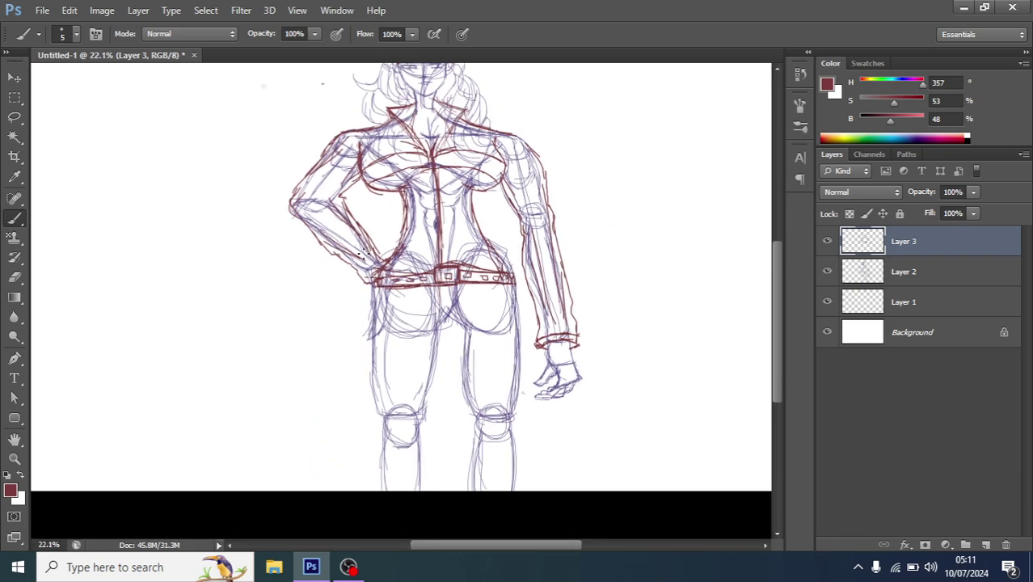
Step: Draw dark red trouser lines down the left thigh and inner leg, plus a short crotch stroke
left_click_drag(373, 323, 374, 369)
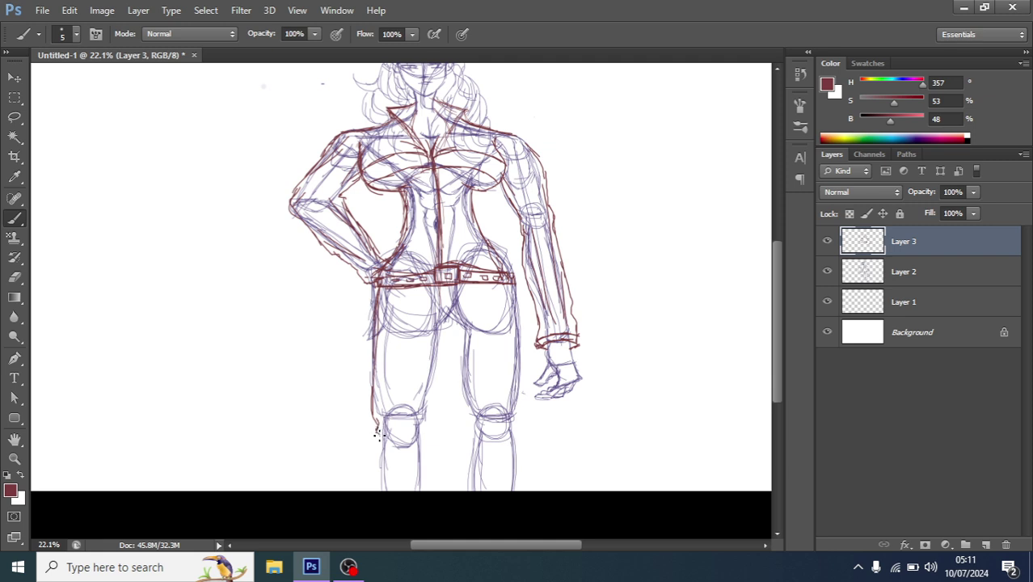
left_click_drag(377, 437, 376, 444)
left_click_drag(453, 310, 440, 354)
mouse_move(435, 394)
left_mouse_down()
mouse_move(422, 444)
mouse_move(430, 492)
left_mouse_up()
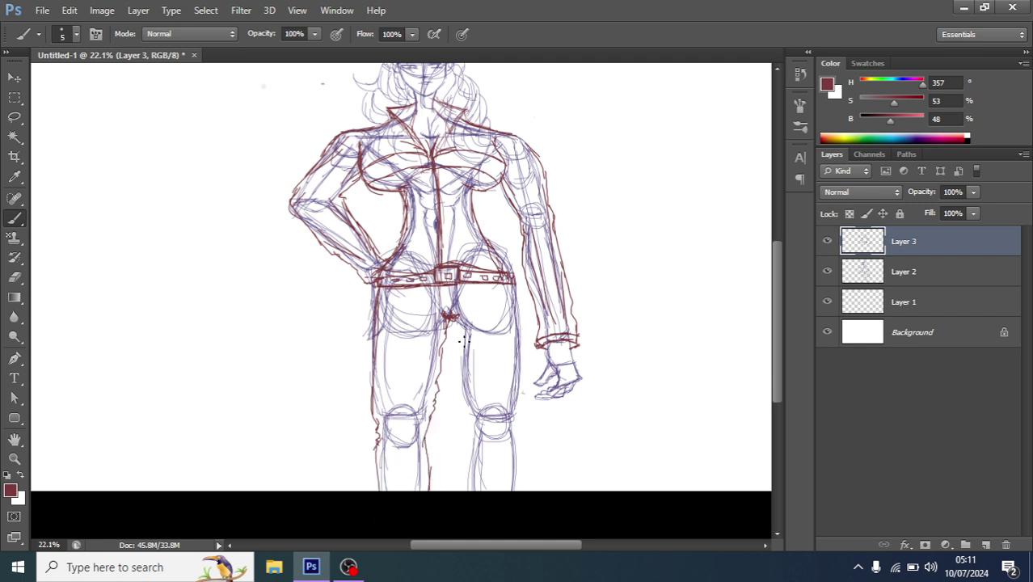
scroll(441, 373, "down", 1, "alt")
mouse_move(437, 373)
left_mouse_down()
mouse_move(454, 463)
mouse_move(444, 508)
left_mouse_up()
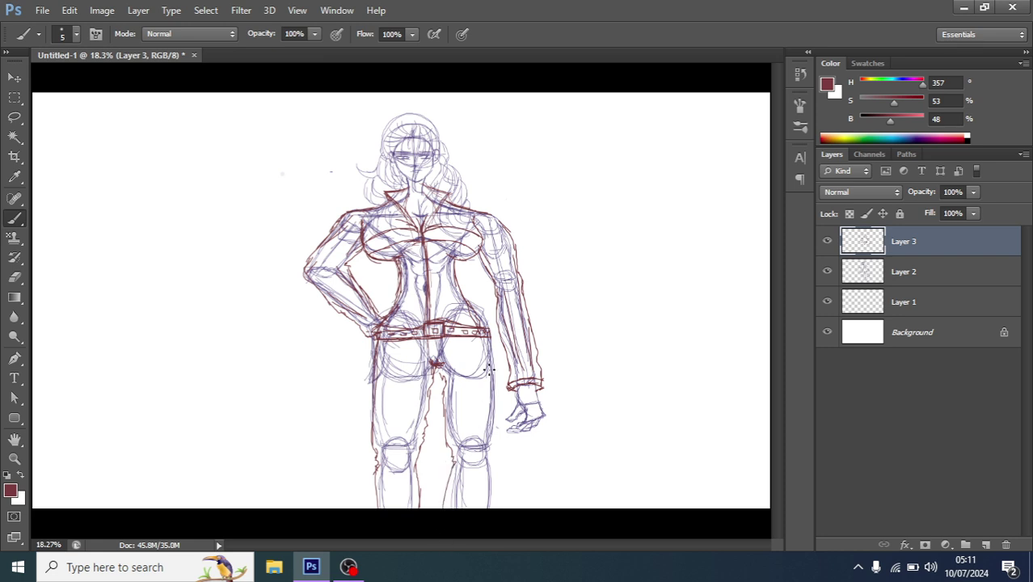
Step: Outline the outer right leg, retrace the left leg and add a second crotch stroke
mouse_move(488, 341)
left_mouse_down()
mouse_move(500, 401)
mouse_move(493, 509)
left_mouse_up()
scroll(391, 389, "up", 1)
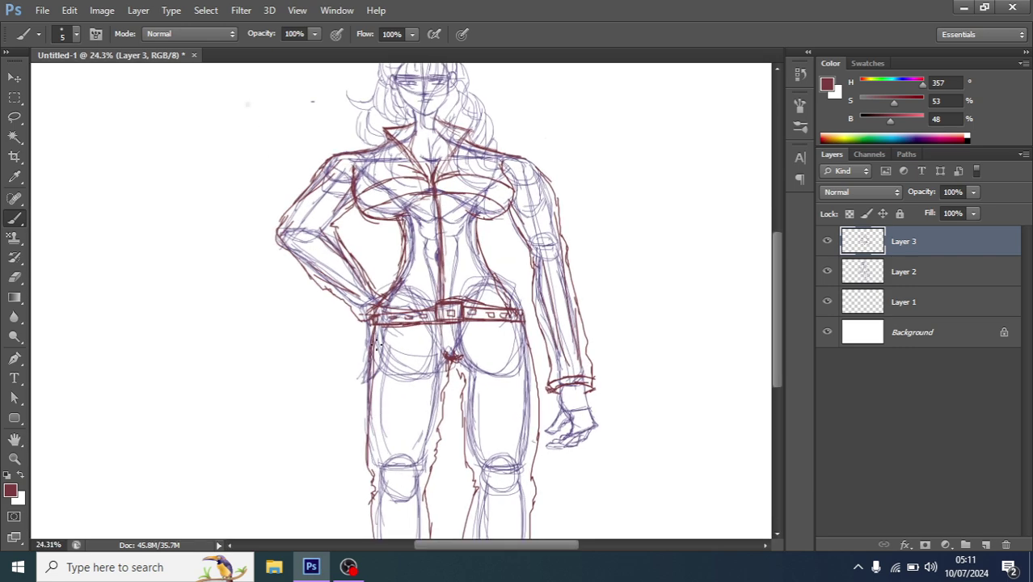
left_click_drag(373, 343, 372, 456)
left_click_drag(372, 413, 382, 464)
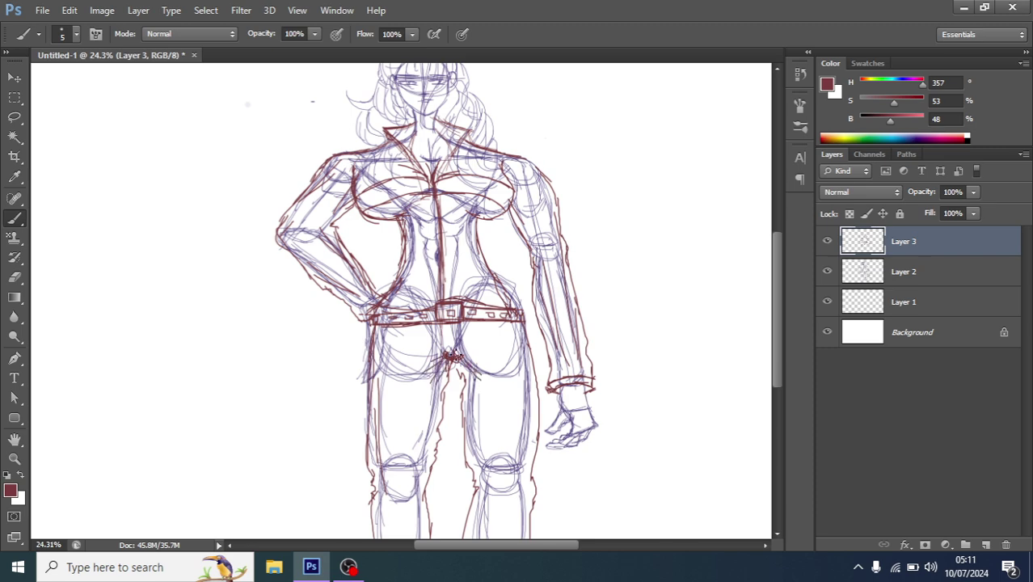
left_click_drag(459, 358, 489, 356)
scroll(450, 343, "up", 5)
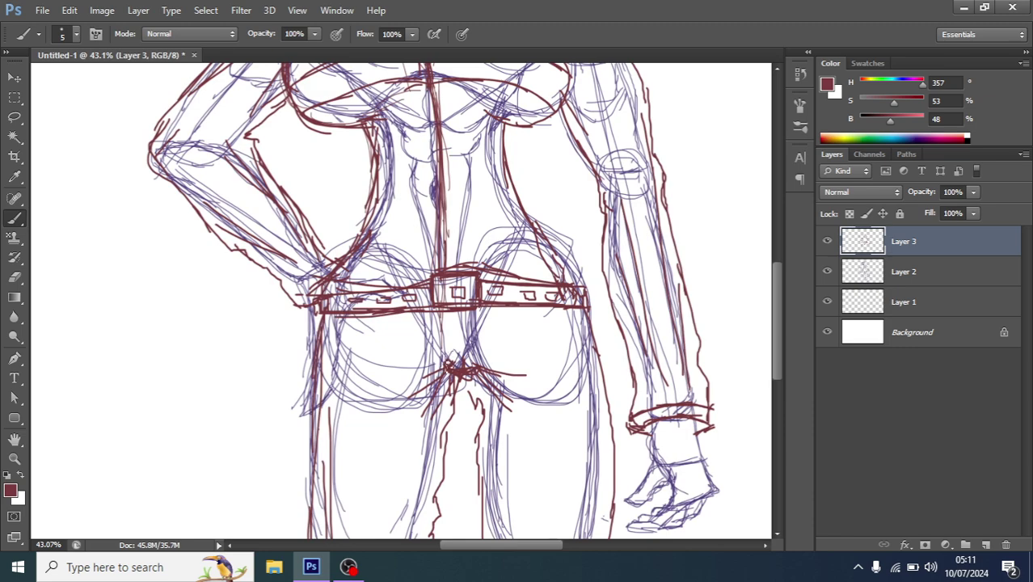
scroll(452, 372, "down", 3)
scroll(452, 372, "down", 2)
scroll(448, 380, "down", 1)
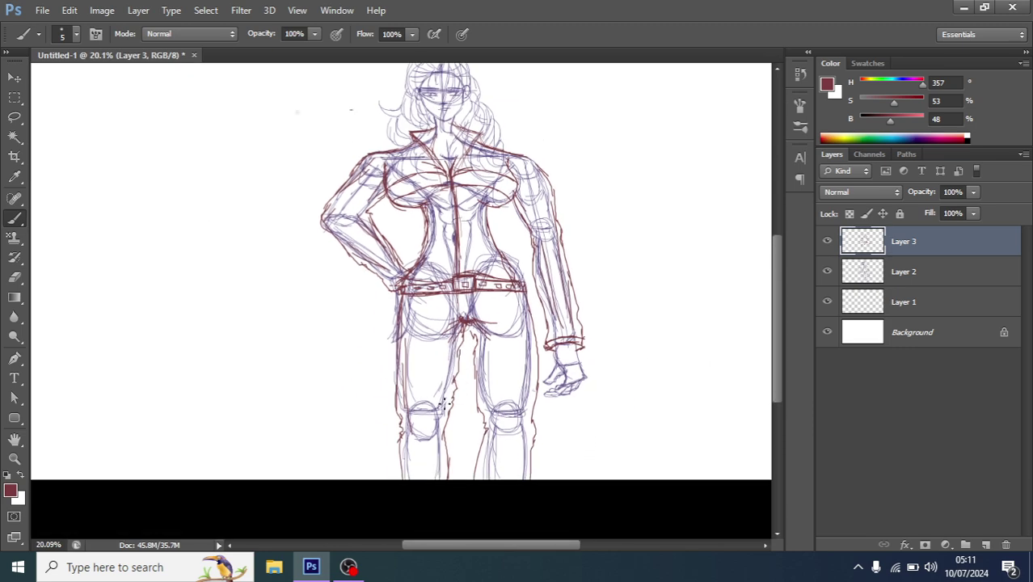
scroll(485, 412, "up", 1)
Step: Brush red strokes around the left and right knees
left_click_drag(517, 390, 493, 446)
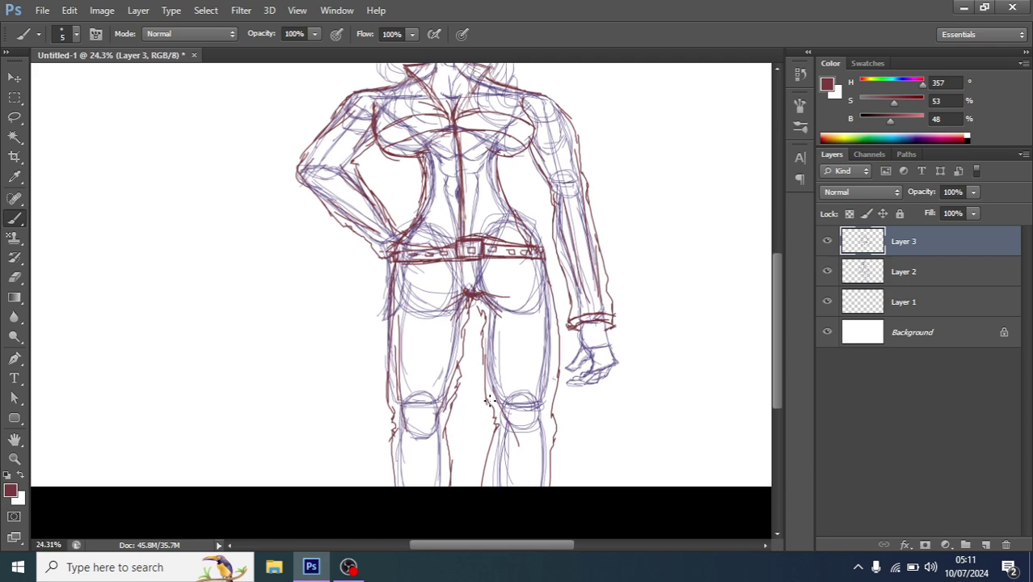
key("ctrl+z")
left_click_drag(517, 398, 492, 454)
left_click_drag(506, 420, 488, 457)
left_click_drag(553, 385, 547, 451)
scroll(465, 429, "up", 1)
left_click_drag(448, 469, 467, 413)
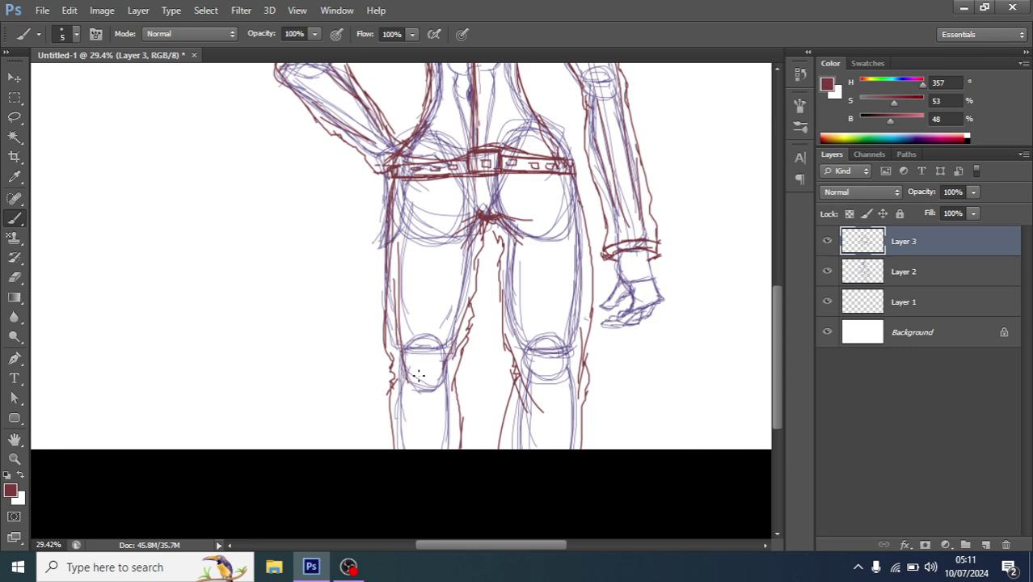
Step: Draw a red tear stroke across the left thigh
mouse_move(438, 282)
left_mouse_down()
mouse_move(402, 314)
mouse_move(438, 302)
mouse_move(461, 270)
mouse_move(443, 282)
mouse_move(528, 298)
mouse_move(492, 296)
mouse_move(501, 293)
left_mouse_up()
scroll(480, 293, "down", 1)
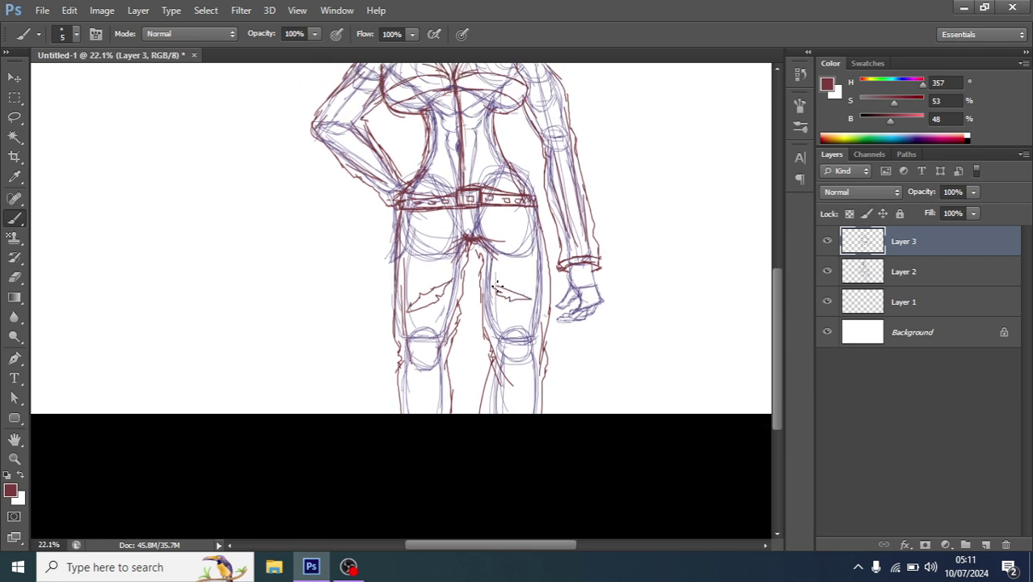
scroll(498, 287, "down", 1)
scroll(453, 390, "up", 1)
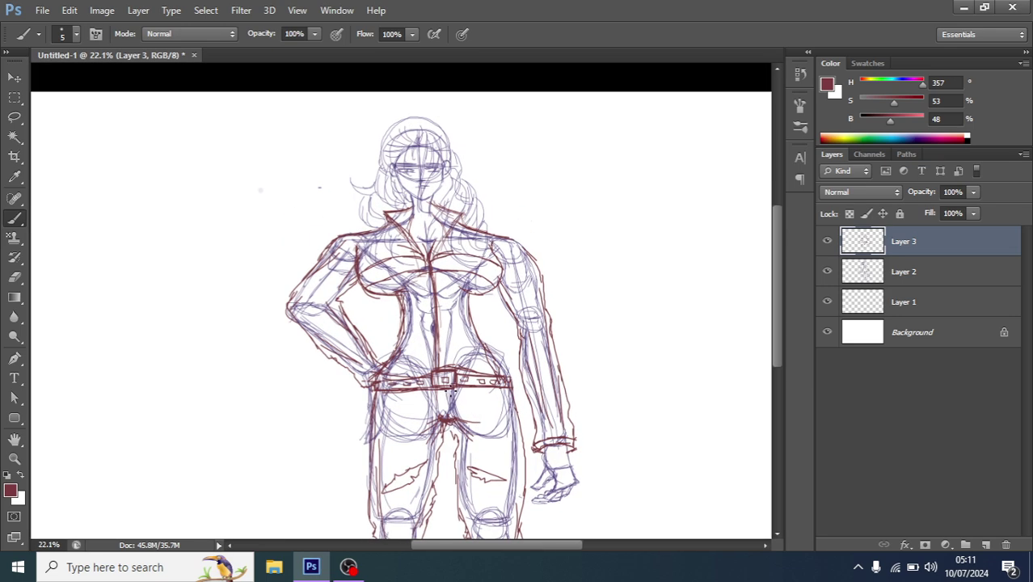
scroll(452, 390, "down", 1)
scroll(447, 377, "up", 2)
scroll(448, 377, "up", 2)
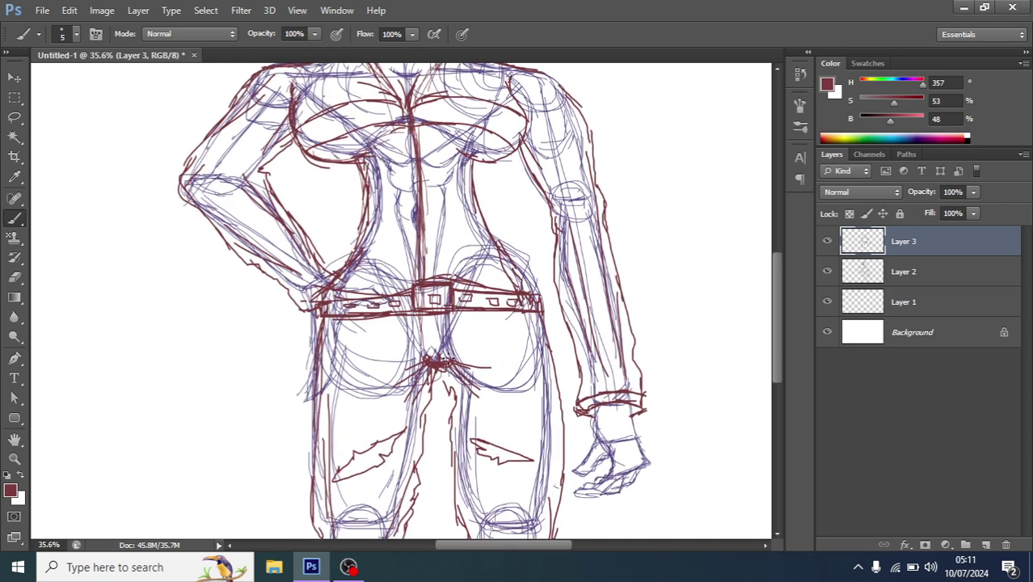
scroll(397, 339, "down", 1)
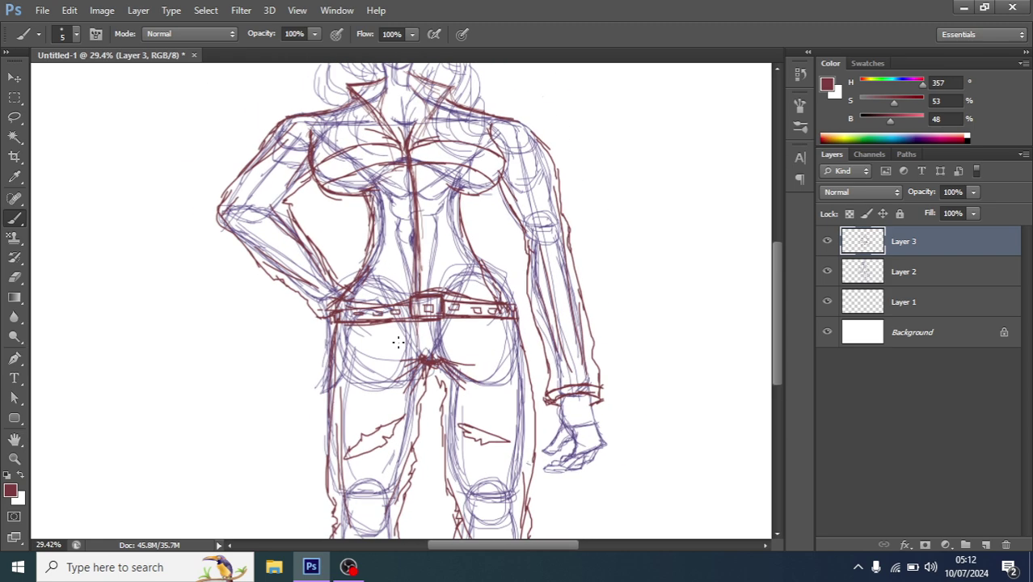
Step: Add jagged tear marks on the left thigh and strengthen both hip-and-thigh outlines
mouse_move(360, 342)
left_mouse_down()
mouse_move(348, 386)
mouse_move(333, 394)
left_mouse_up()
mouse_move(509, 317)
left_mouse_down()
mouse_move(501, 370)
mouse_move(524, 396)
left_mouse_up()
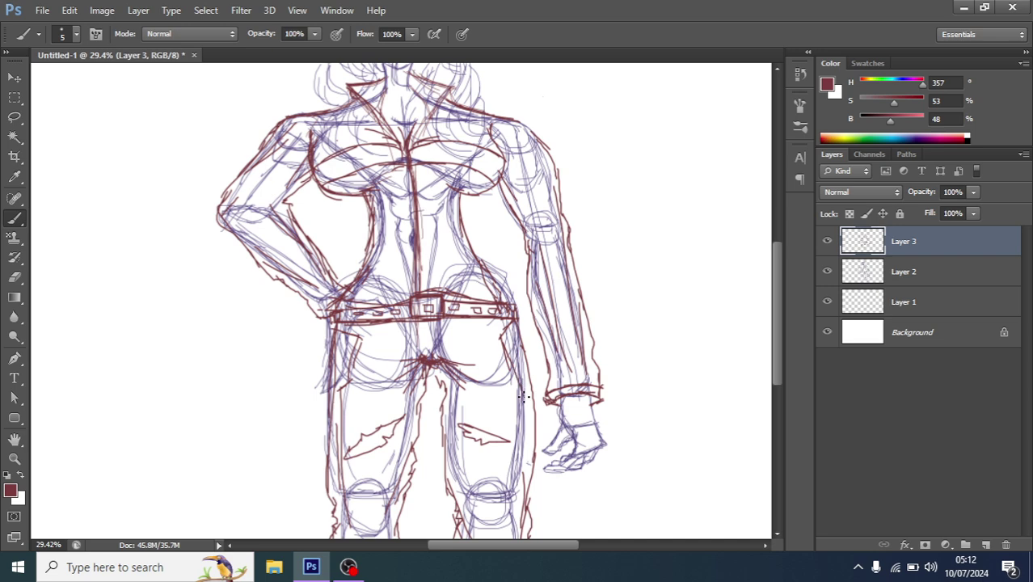
scroll(529, 385, "down", 2)
left_click_drag(519, 356, 517, 396)
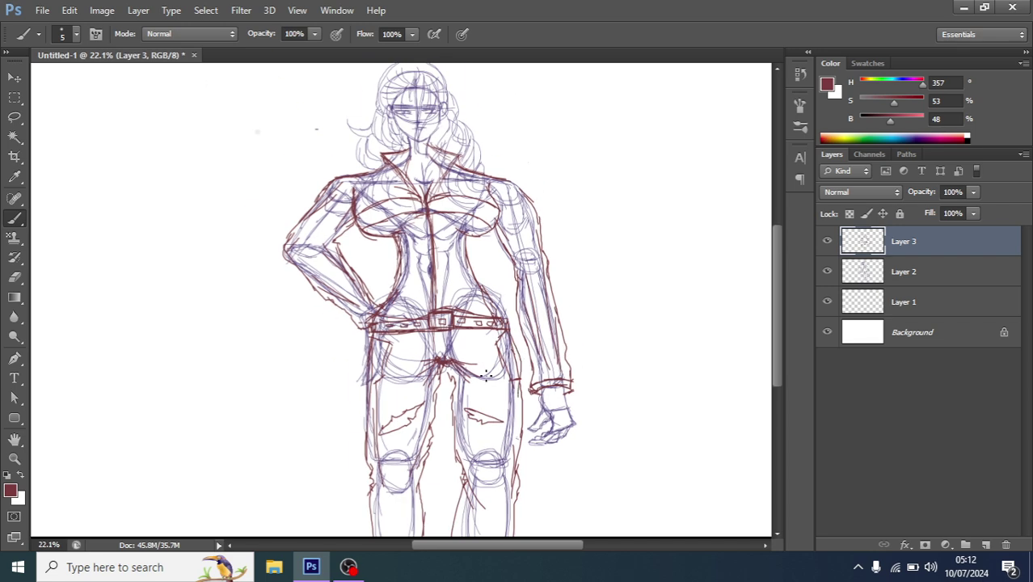
left_click_drag(366, 346, 357, 400)
scroll(473, 346, "down", 1)
scroll(473, 346, "down", 1)
scroll(473, 346, "down", 1)
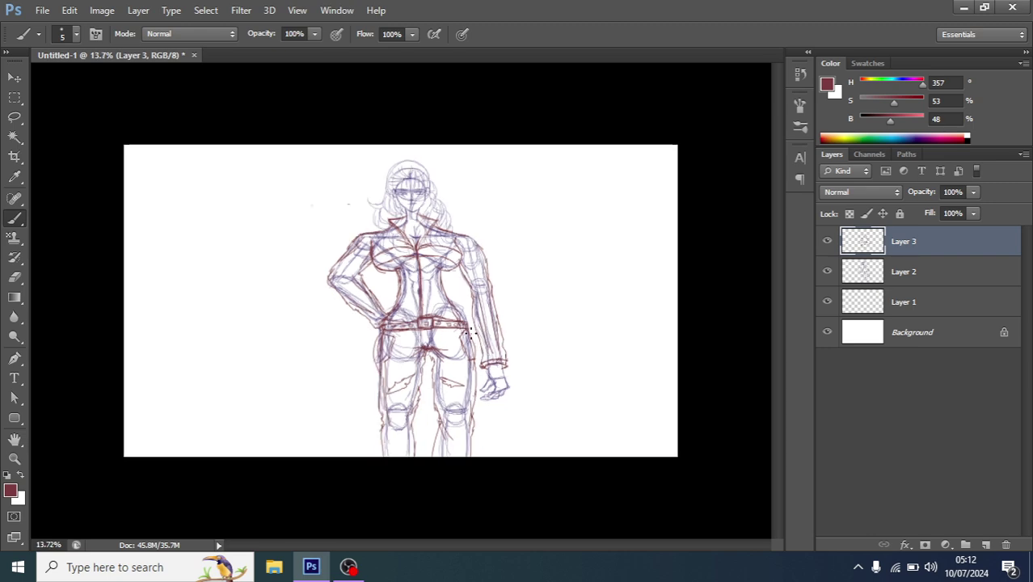
scroll(469, 332, "up", 3)
scroll(469, 332, "up", 1)
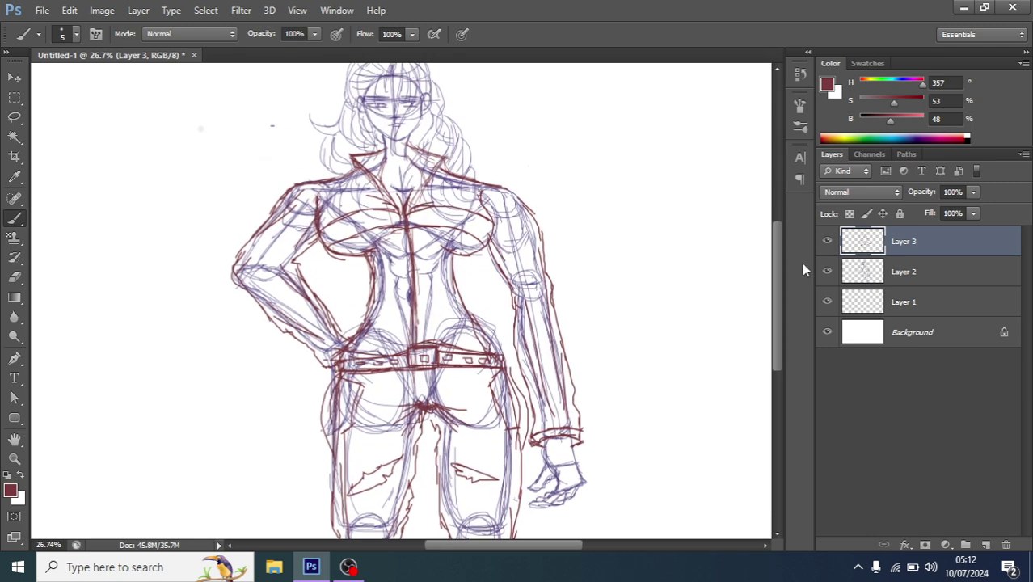
Step: Hide Layer 2 so only the red costume lines remain visible
left_click(827, 272)
scroll(408, 262, "down", 1)
scroll(405, 263, "down", 1)
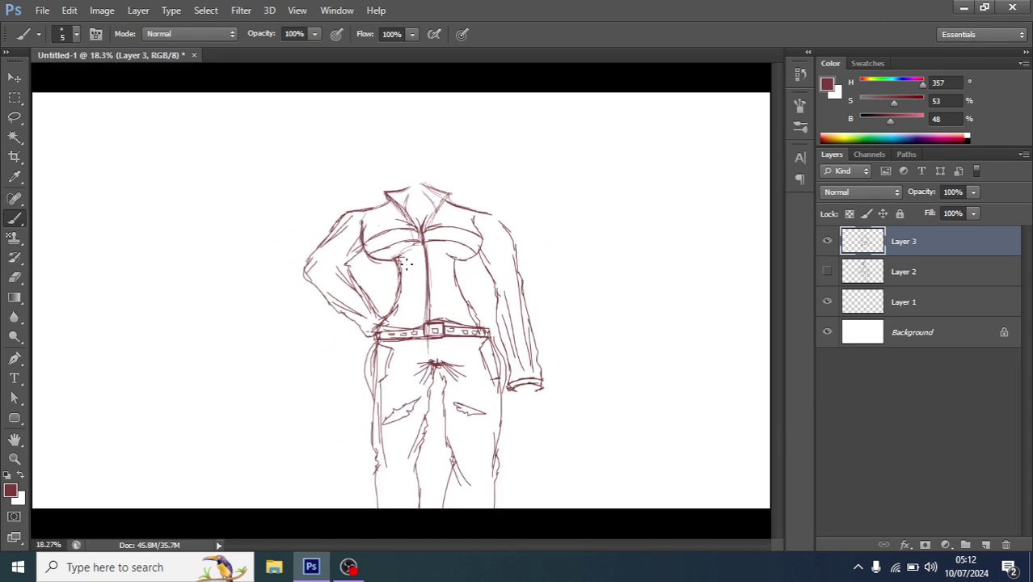
Step: Toggle Layer 3 off to compare, then make the purple Layer 2 sketch visible again
scroll(406, 263, "down", 1)
scroll(423, 212, "up", 2)
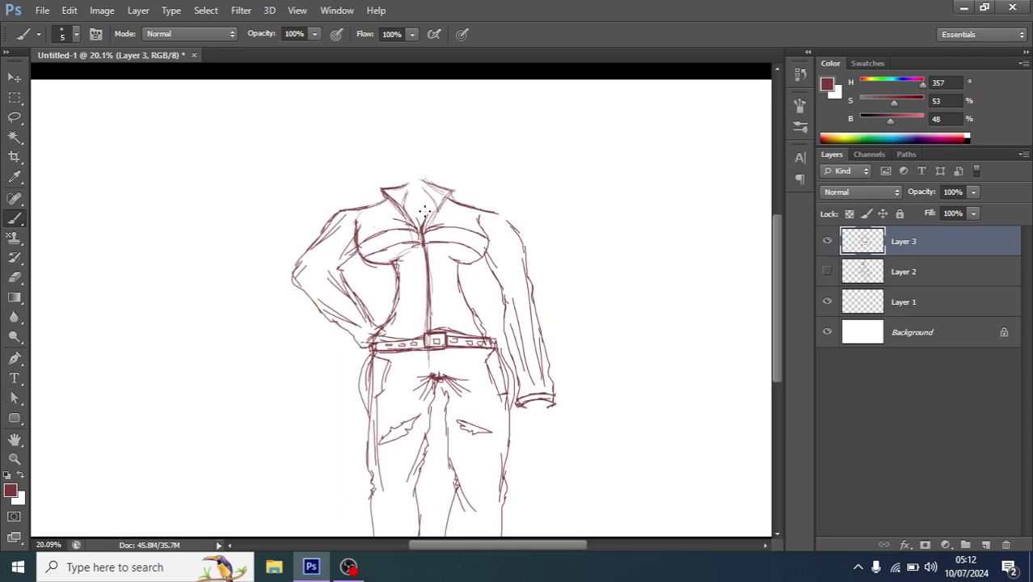
scroll(423, 212, "up", 1)
scroll(424, 211, "up", 1)
scroll(425, 211, "up", 1)
scroll(424, 211, "down", 1)
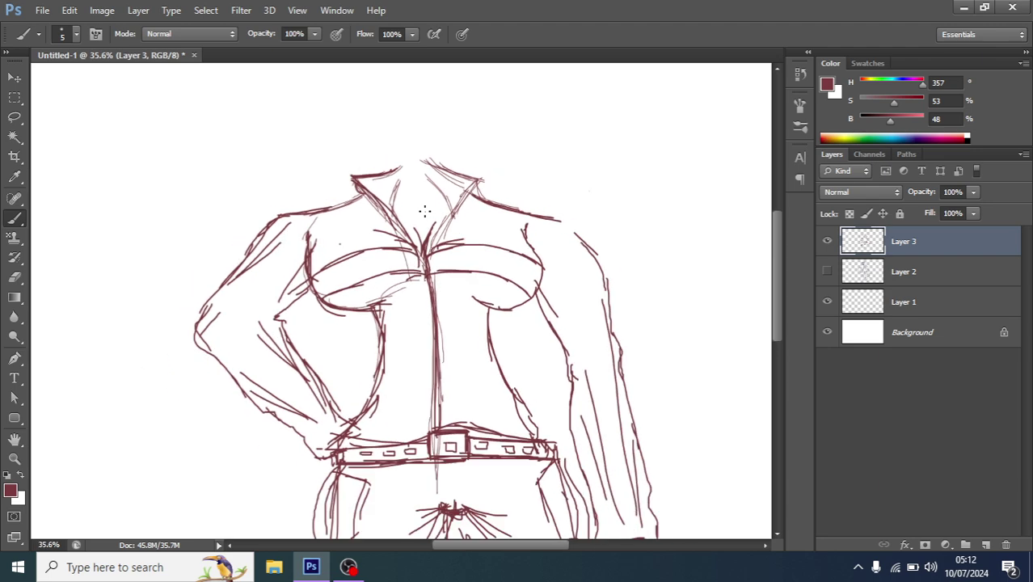
scroll(425, 211, "down", 1)
scroll(425, 211, "down", 1)
left_click(827, 241)
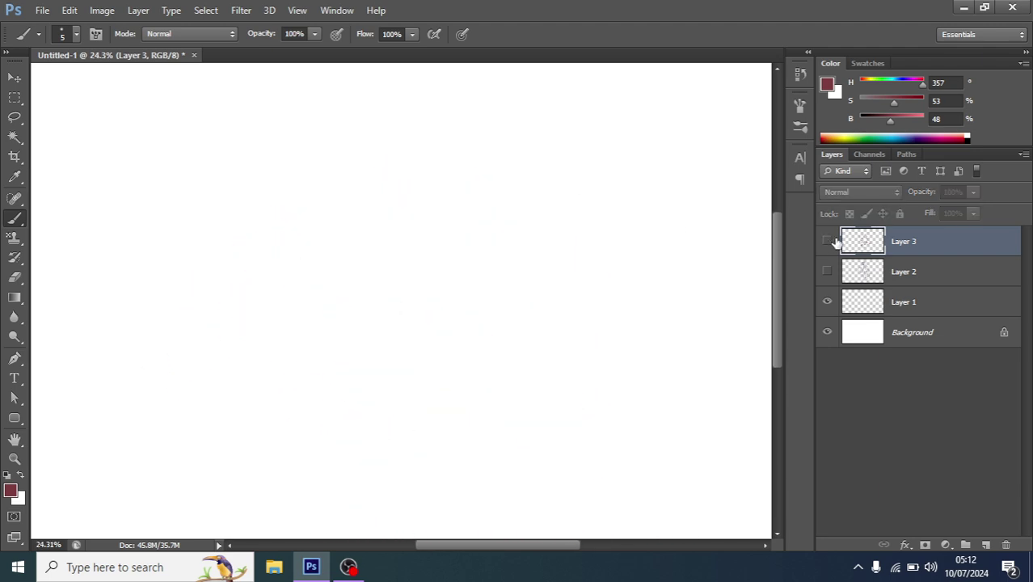
scroll(656, 301, "down", 1)
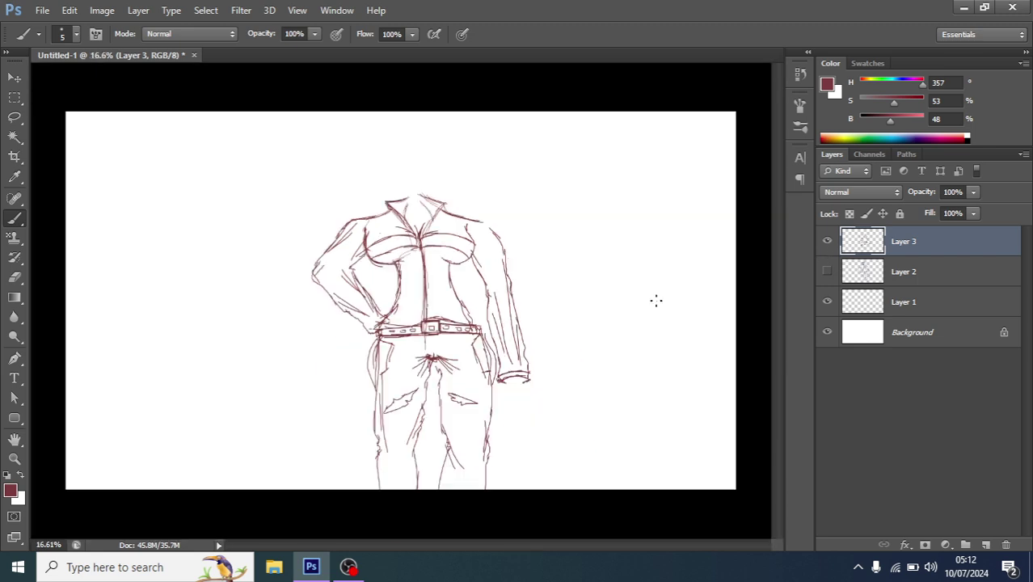
left_click(827, 271)
Step: Briefly switch to the Eraser, then return to the Brush tool
scroll(442, 251, "up", 2)
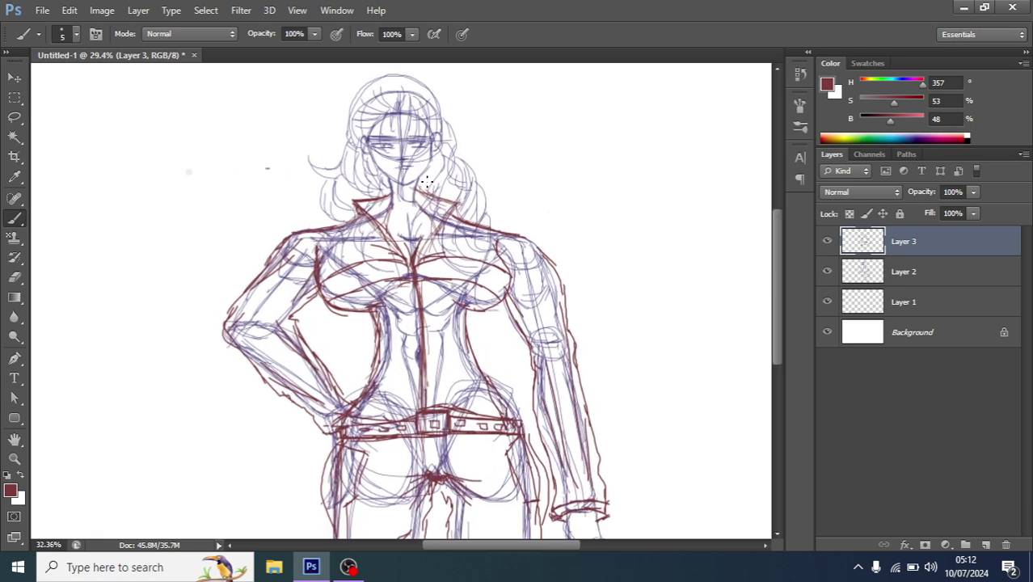
scroll(441, 251, "up", 2)
scroll(441, 251, "up", 1)
scroll(441, 251, "up", 1)
key("e")
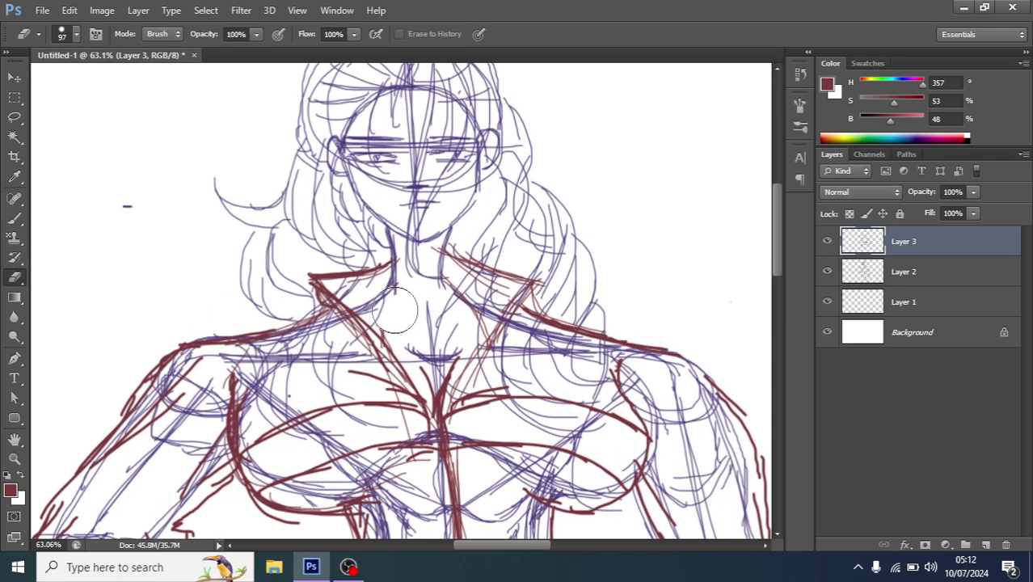
key("b")
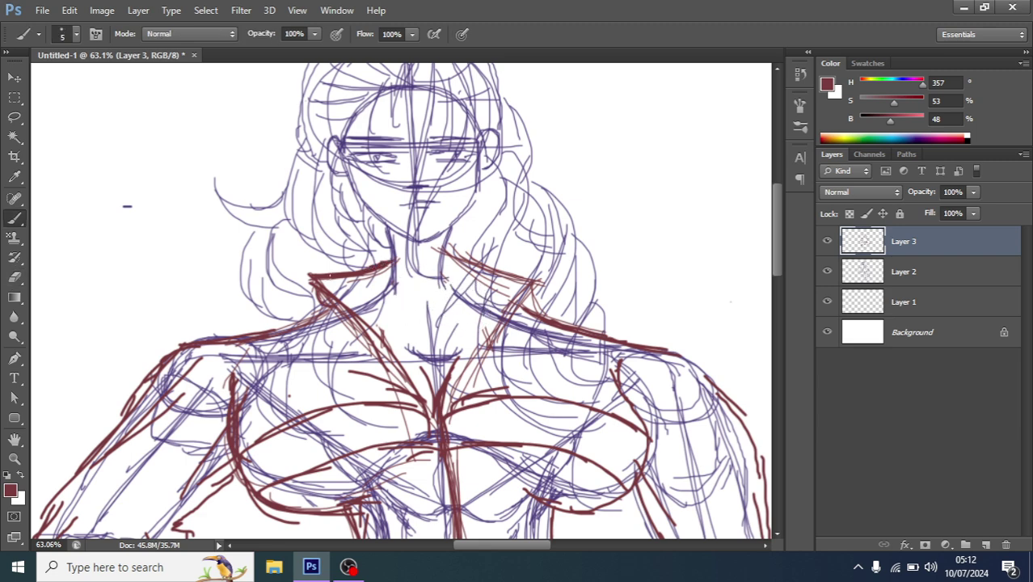
Step: Scroll across the canvas to review the red outfit over the purple sketch
scroll(380, 257, "down", 1)
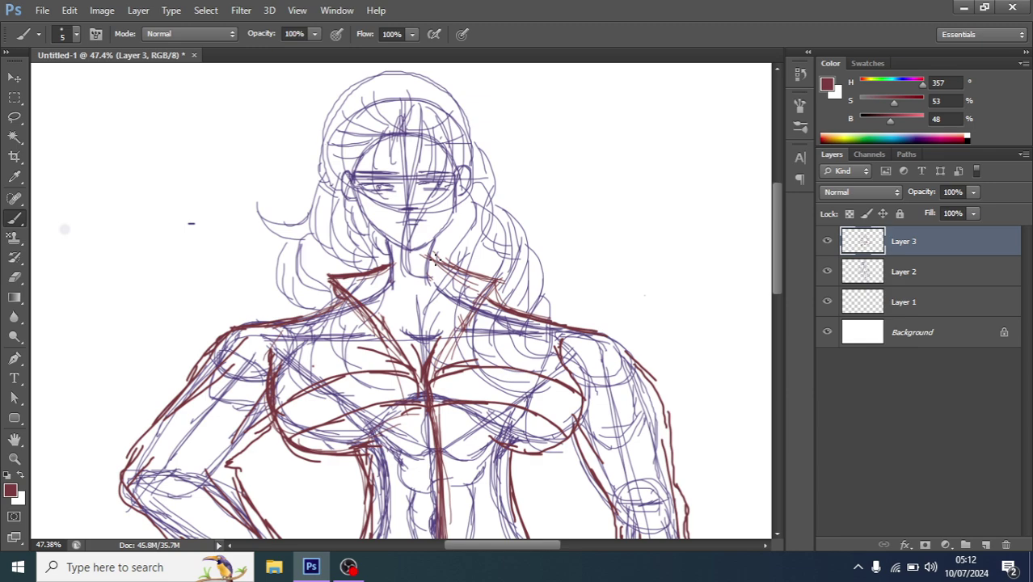
scroll(432, 256, "down", 1)
scroll(422, 265, "down", 1)
scroll(414, 274, "down", 1)
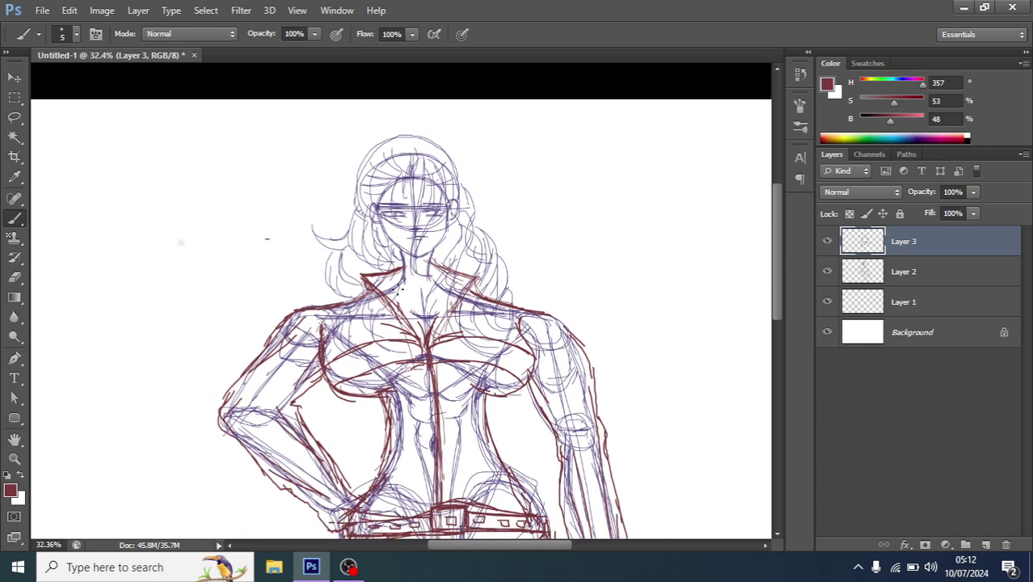
scroll(401, 289, "down", 1)
scroll(403, 287, "down", 1)
scroll(404, 285, "down", 1)
scroll(407, 281, "up", 1)
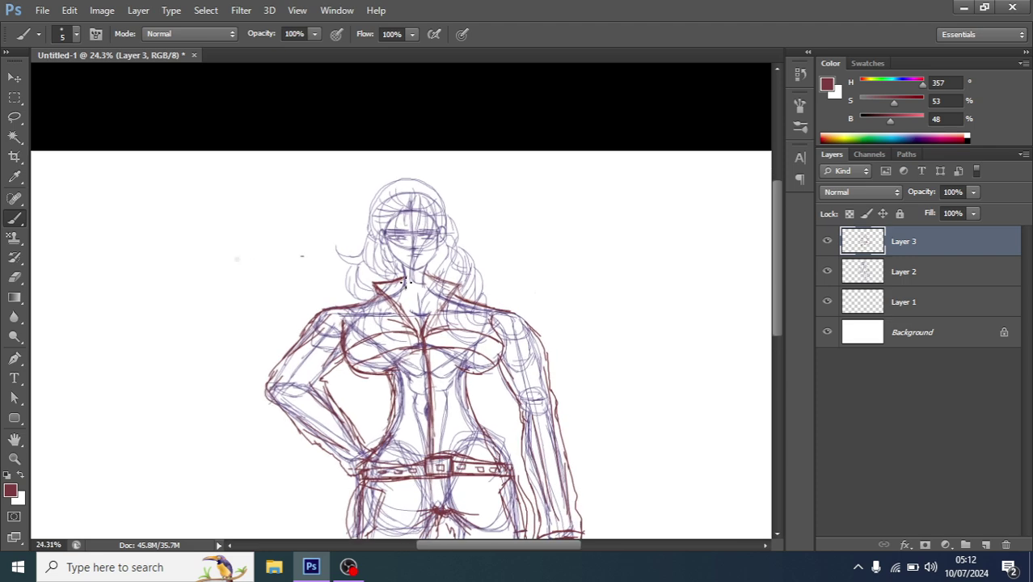
scroll(407, 282, "down", 1)
scroll(425, 234, "down", 1)
scroll(441, 198, "down", 1)
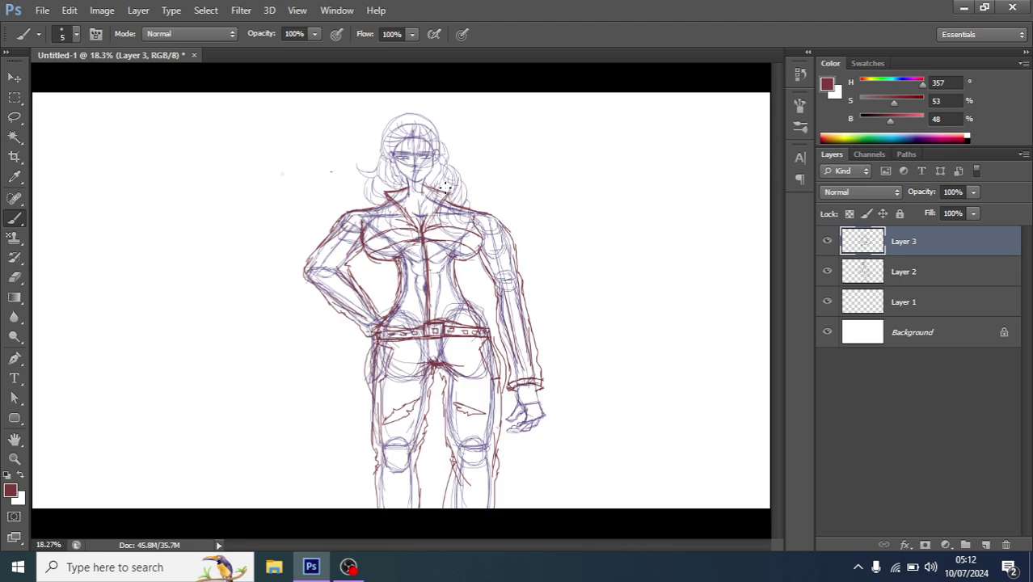
scroll(445, 187, "down", 1)
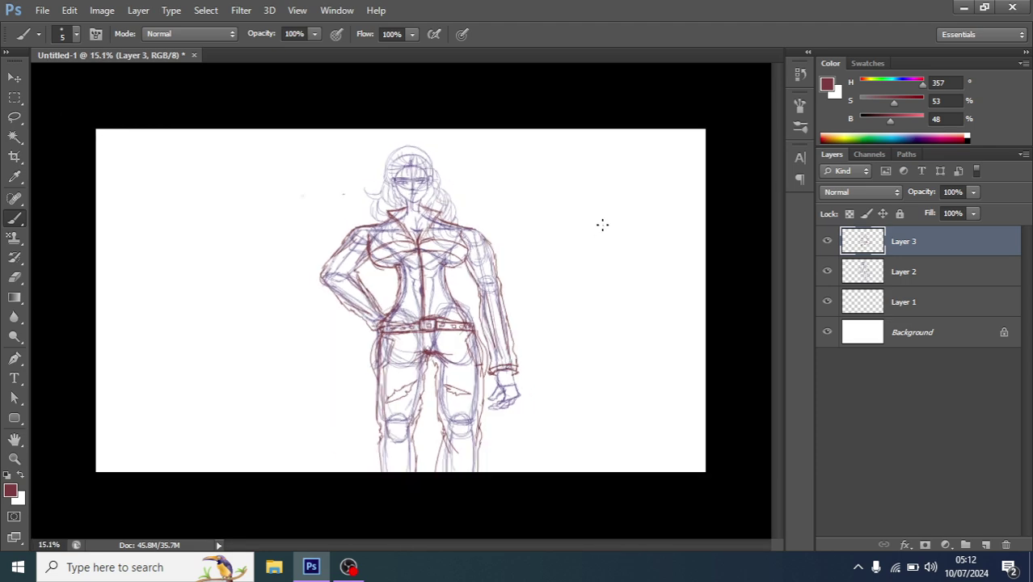
scroll(493, 227, "up", 1)
scroll(477, 228, "up", 2)
scroll(457, 230, "down", 1)
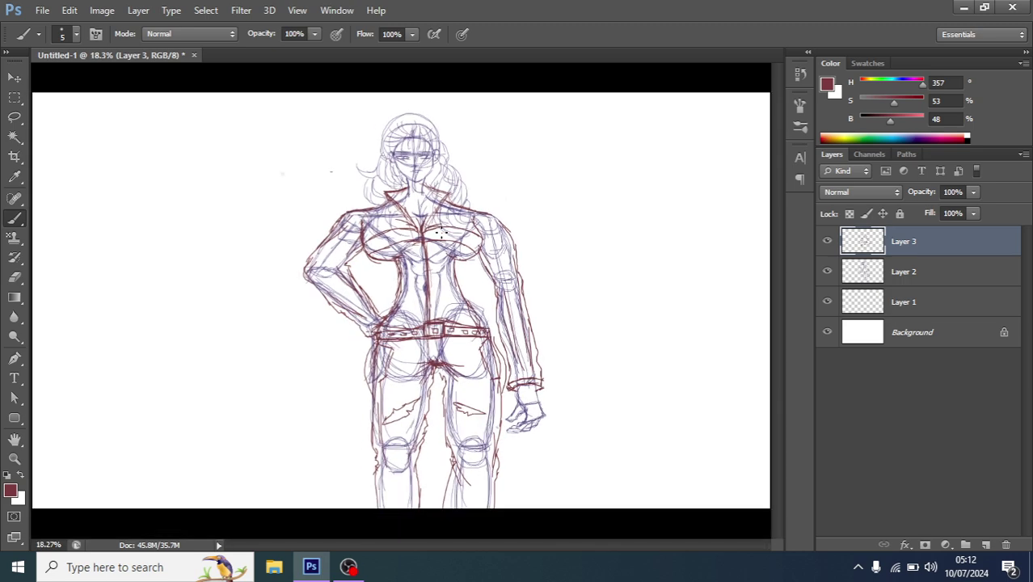
scroll(440, 230, "down", 1)
scroll(443, 230, "up", 1)
scroll(442, 231, "down", 1)
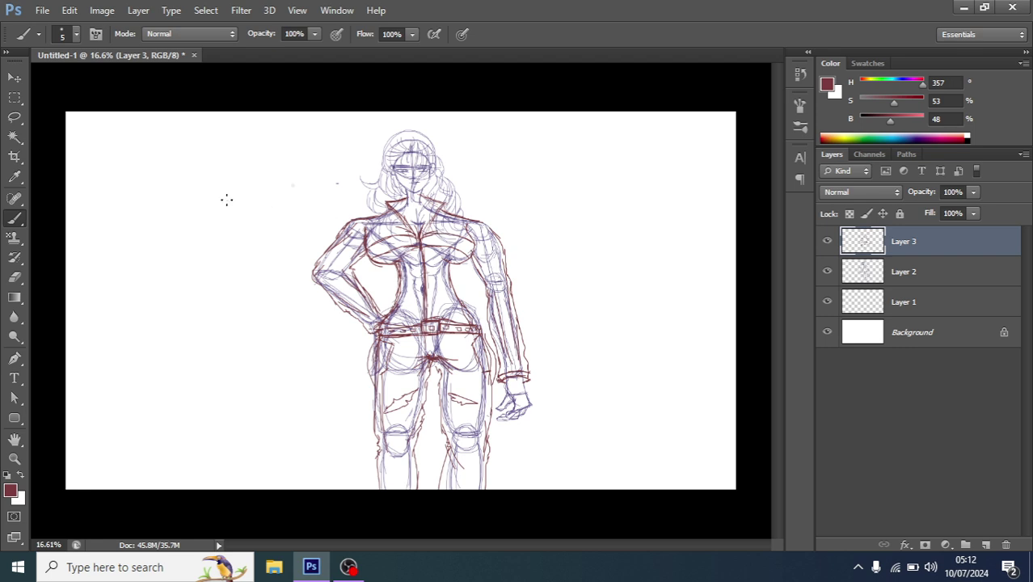
Step: Draw a red arrow pointing toward the figure
mouse_move(178, 197)
left_mouse_down()
mouse_move(300, 204)
mouse_move(282, 220)
left_mouse_up()
mouse_move(243, 257)
left_mouse_down()
mouse_move(198, 263)
mouse_move(194, 290)
left_mouse_up()
key("ctrl+alt+z")
key("ctrl+alt+z")
Step: Handwrite 'Female' and 'Charater' left of the figure
mouse_move(154, 251)
left_mouse_down()
mouse_move(138, 291)
mouse_move(149, 277)
mouse_move(172, 286)
mouse_move(192, 272)
mouse_move(213, 286)
mouse_move(220, 273)
mouse_move(272, 280)
left_mouse_up()
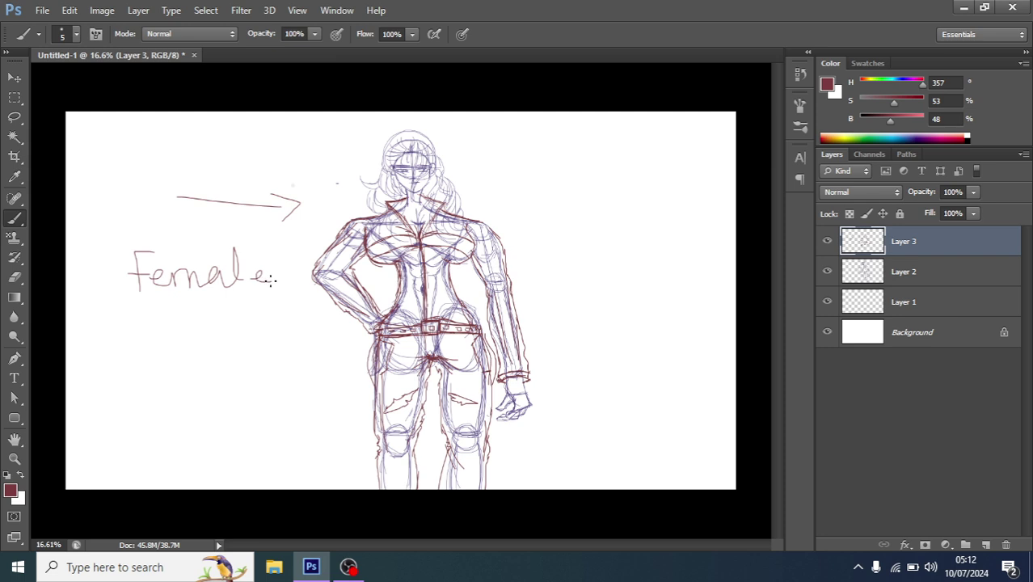
mouse_move(167, 324)
left_mouse_down()
mouse_move(162, 353)
mouse_move(191, 344)
mouse_move(209, 355)
left_mouse_up()
mouse_move(222, 338)
left_mouse_down()
mouse_move(212, 354)
mouse_move(229, 339)
mouse_move(233, 352)
left_mouse_up()
mouse_move(234, 353)
left_mouse_down()
mouse_move(245, 339)
mouse_move(269, 353)
mouse_move(286, 334)
left_mouse_up()
mouse_move(281, 340)
left_mouse_down()
mouse_move(293, 347)
mouse_move(302, 336)
left_mouse_up()
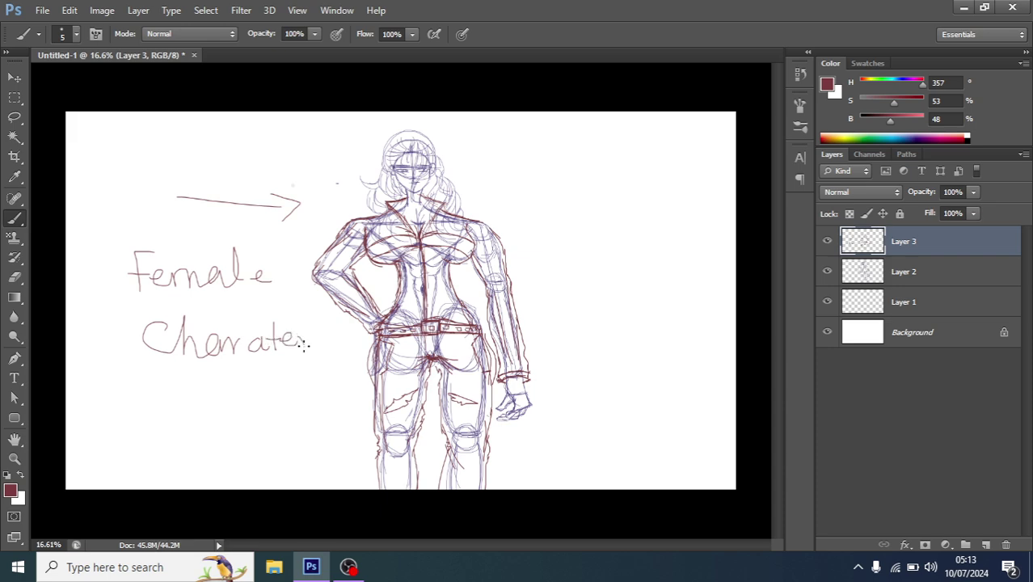
Step: Handwrite 'Ruf Sket' below 'Charater'
mouse_move(139, 402)
left_mouse_down()
mouse_move(148, 458)
mouse_move(167, 428)
mouse_move(183, 452)
mouse_move(212, 451)
left_mouse_up()
mouse_move(223, 408)
left_mouse_down()
mouse_move(252, 422)
mouse_move(231, 446)
left_mouse_up()
mouse_move(299, 402)
left_mouse_down()
mouse_move(280, 430)
mouse_move(294, 432)
left_mouse_up()
mouse_move(319, 402)
left_mouse_down()
mouse_move(320, 430)
mouse_move(351, 428)
left_mouse_up()
left_click_drag(346, 416, 358, 414)
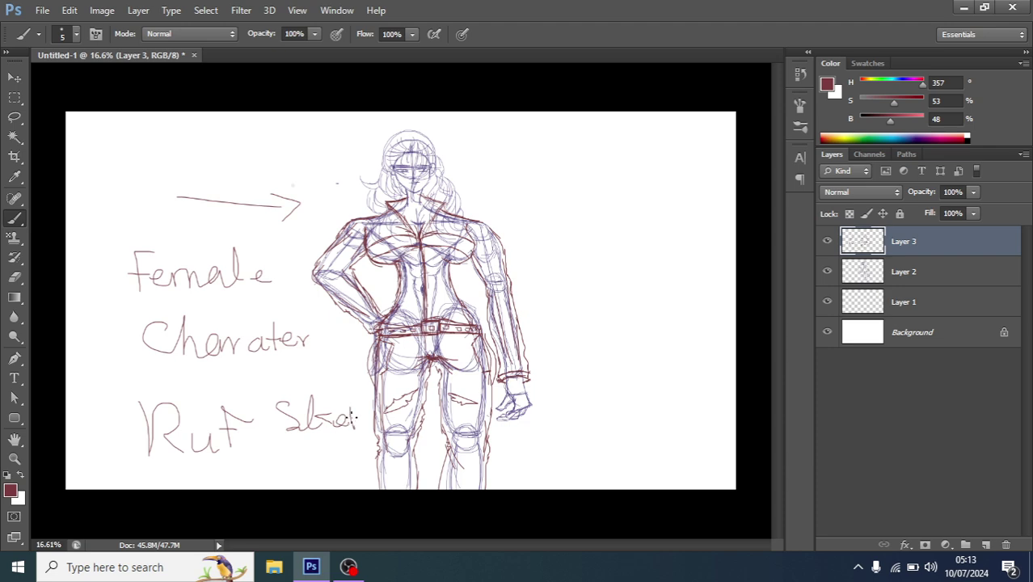
scroll(350, 421, "down", 1)
scroll(356, 425, "up", 2)
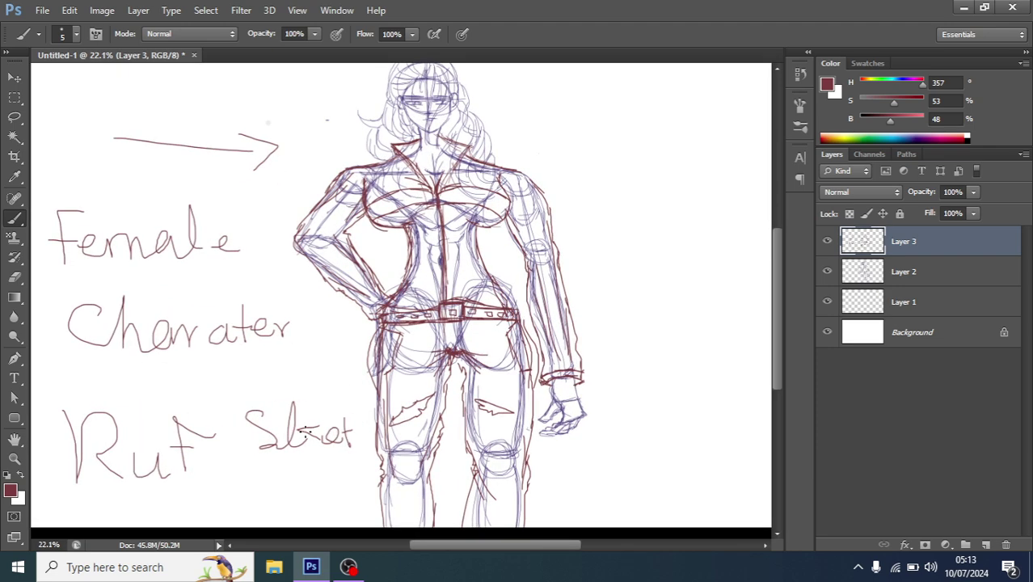
scroll(305, 432, "down", 1)
Step: Underline 'Ruf Sket' with two lines and a short stroke, and thicken the arrow into a block arrow
left_click(410, 476, "shift")
left_click_drag(102, 382, 310, 380)
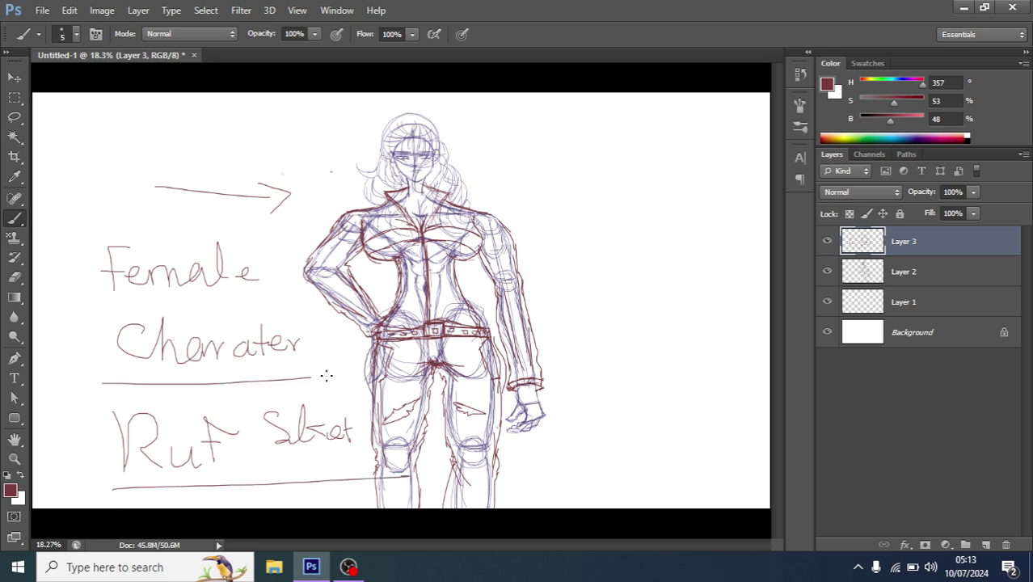
key("ctrl+z")
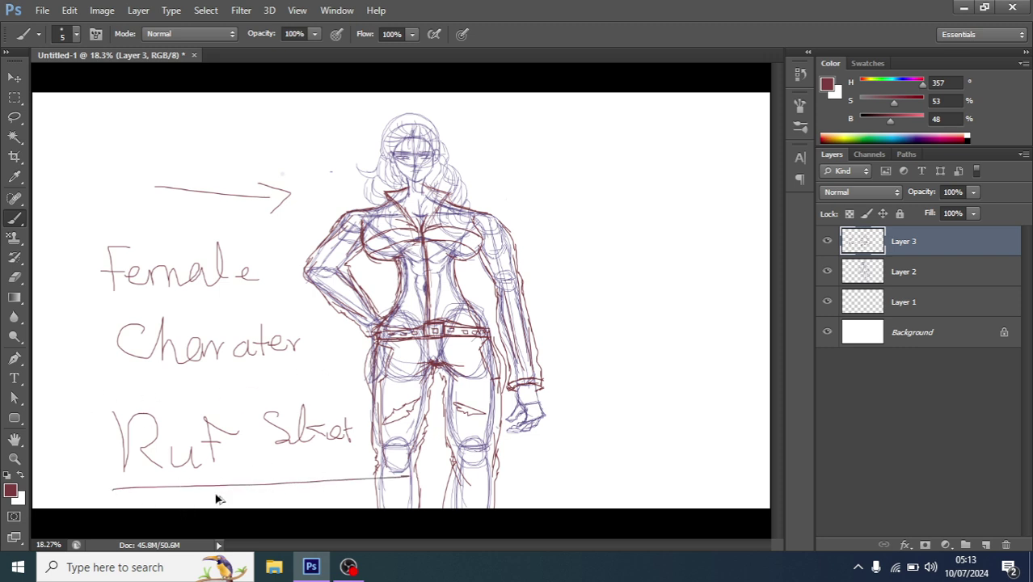
left_click_drag(169, 493, 334, 491)
left_click_drag(217, 502, 270, 501)
scroll(398, 294, "down", 2)
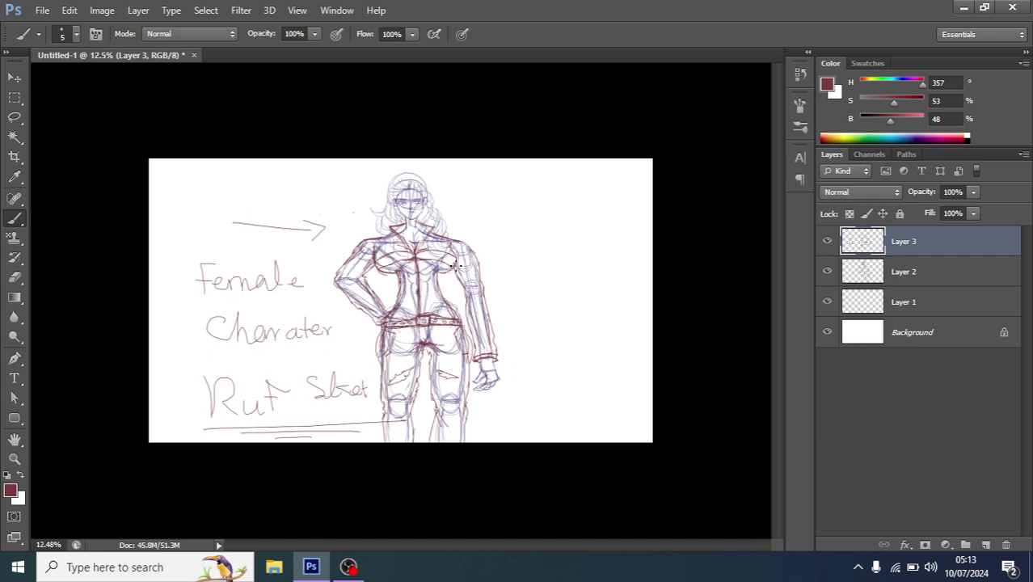
scroll(399, 295, "up", 2)
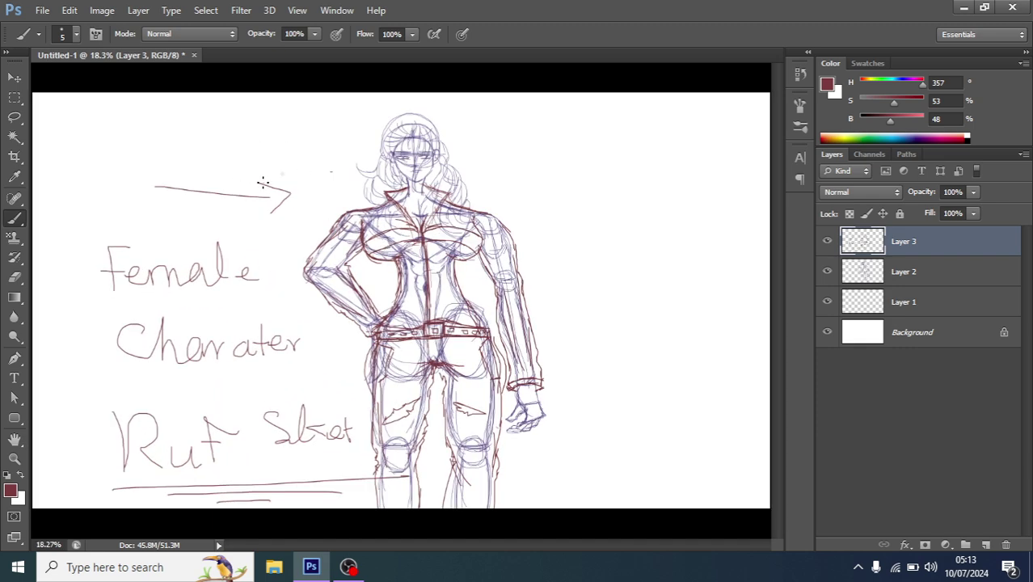
left_click_drag(265, 186, 266, 211)
mouse_move(156, 189)
left_mouse_down()
mouse_move(157, 199)
mouse_move(267, 202)
left_mouse_up()
Step: Erase the arrow and notes with an enlarged Eraser
key("ctrl+minus")
key("ctrl+minus")
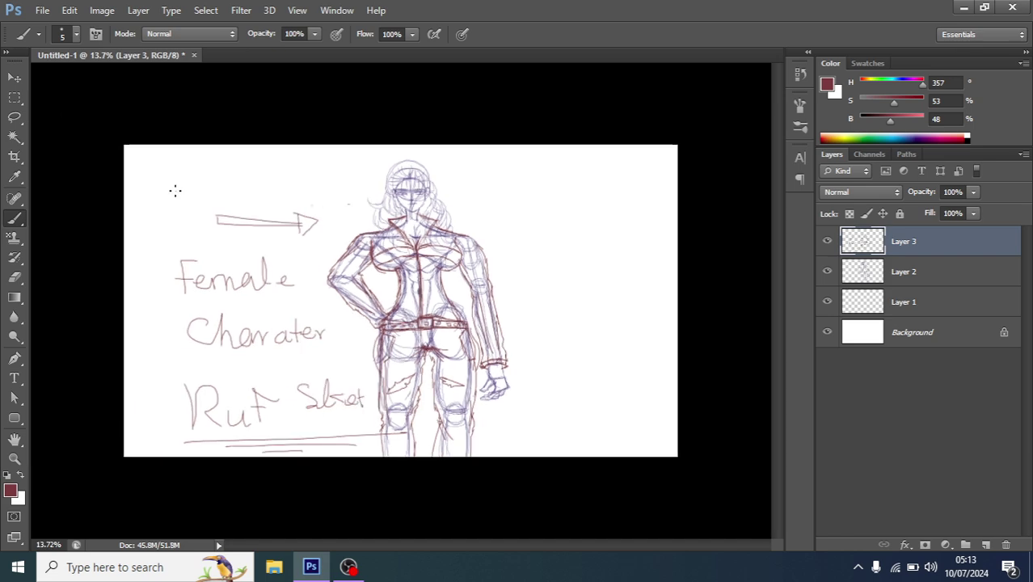
key("ctrl+plus")
key("e")
mouse_move(175, 203)
left_mouse_down()
mouse_move(215, 203)
mouse_move(127, 207)
mouse_move(149, 323)
mouse_move(178, 380)
mouse_move(295, 457)
mouse_move(311, 427)
mouse_move(300, 381)
left_mouse_up()
key("bracketright")
key("bracketright")
key("bracketright")
scroll(247, 271, "down", 1)
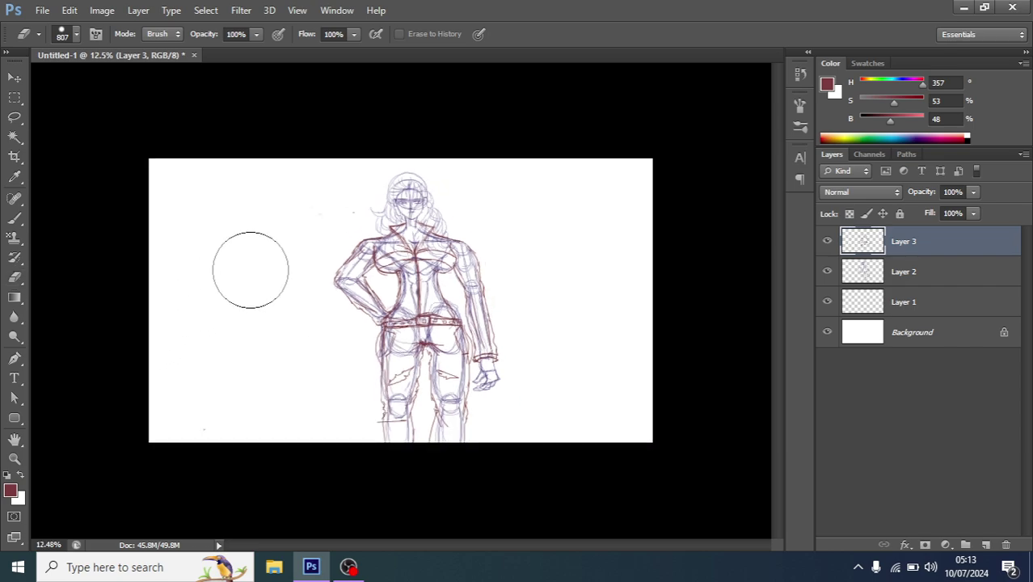
key("b")
scroll(421, 216, "up", 2)
scroll(420, 216, "up", 2)
scroll(420, 217, "up", 1)
scroll(420, 217, "up", 3)
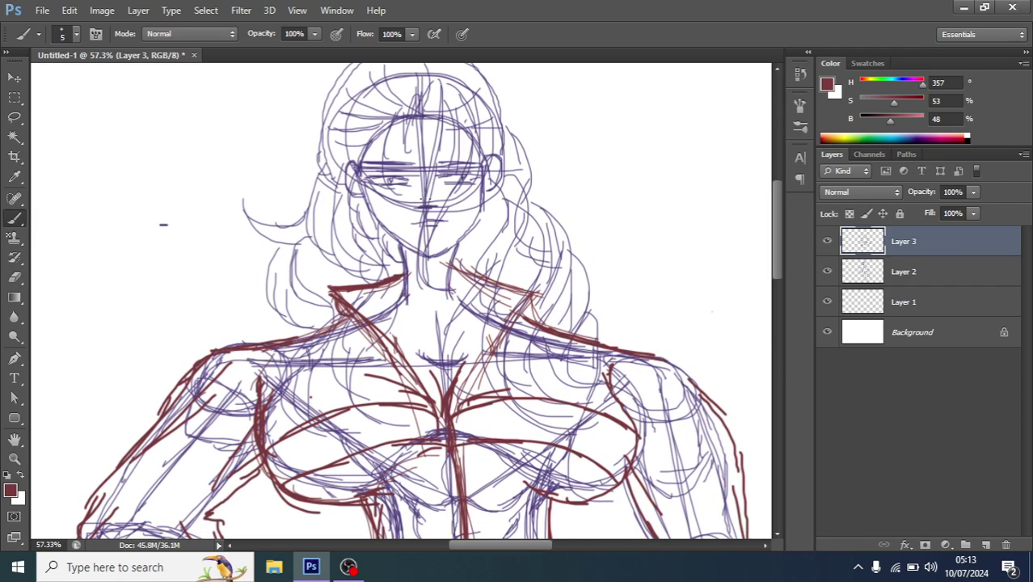
scroll(420, 217, "up", 2)
scroll(413, 198, "down", 2)
scroll(408, 192, "down", 2)
scroll(409, 192, "down", 1)
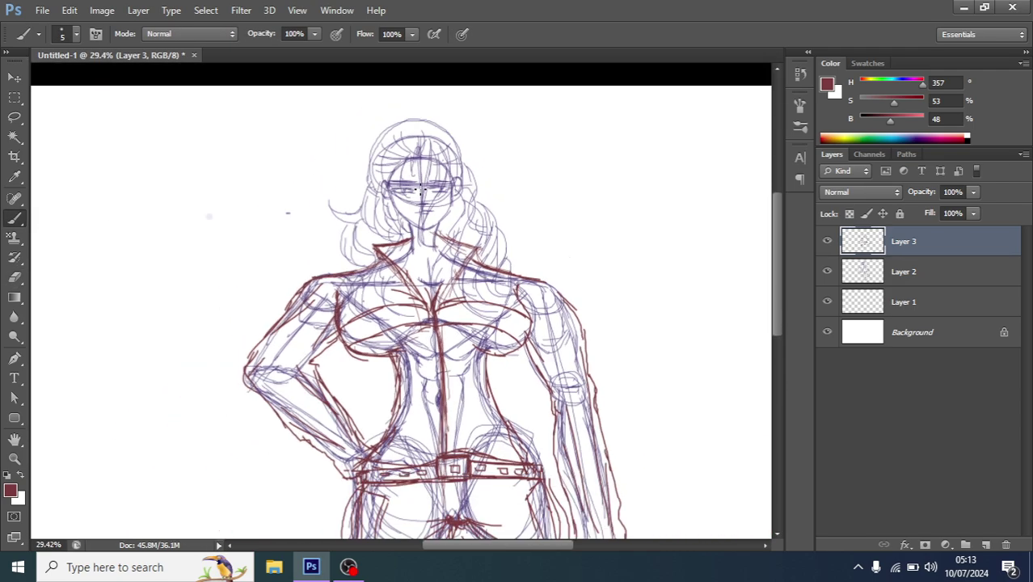
scroll(346, 195, "down", 2)
key("e")
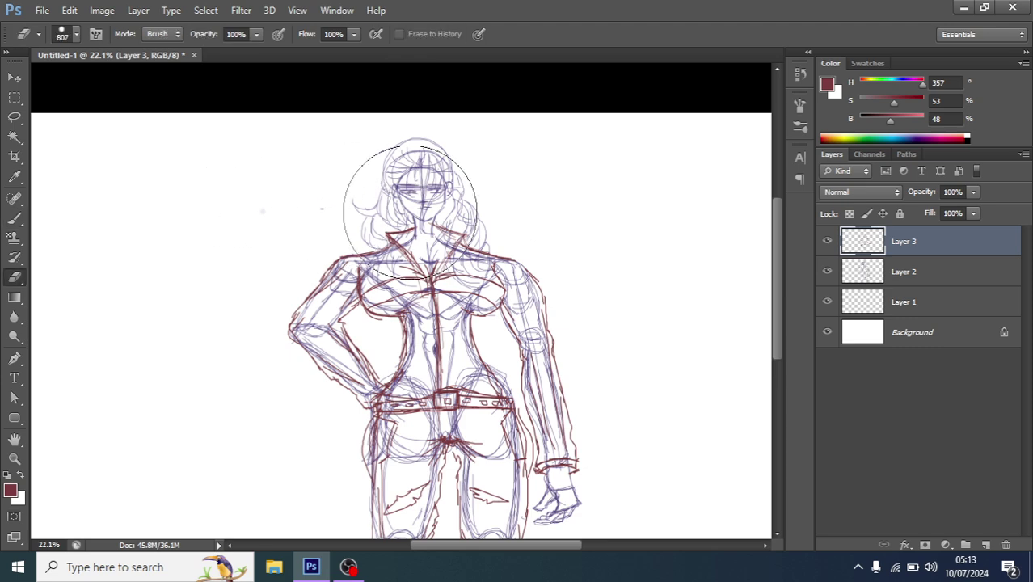
left_click(922, 272)
scroll(266, 186, "down", 2)
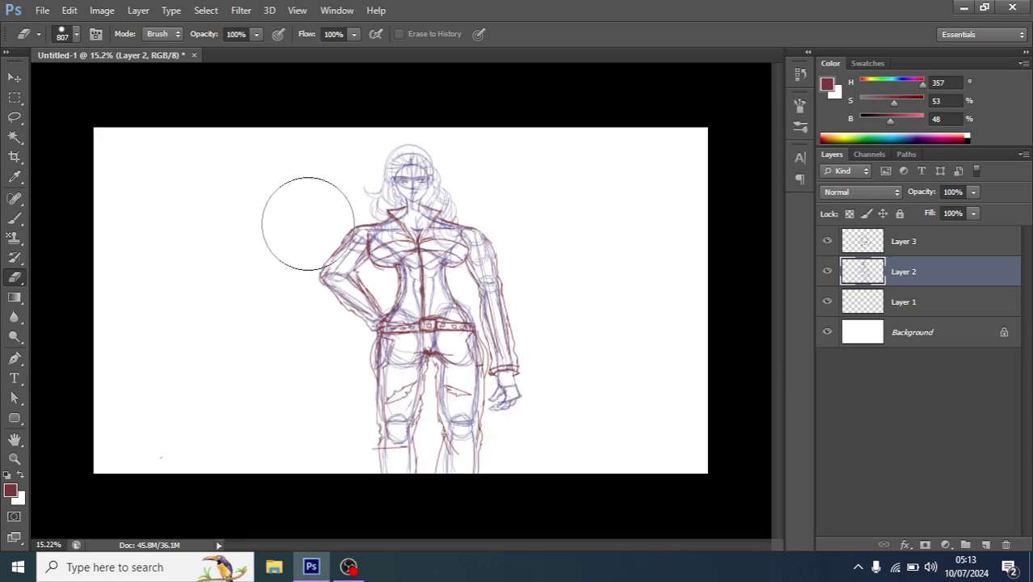
key("b")
left_click(923, 243)
scroll(409, 223, "up", 2)
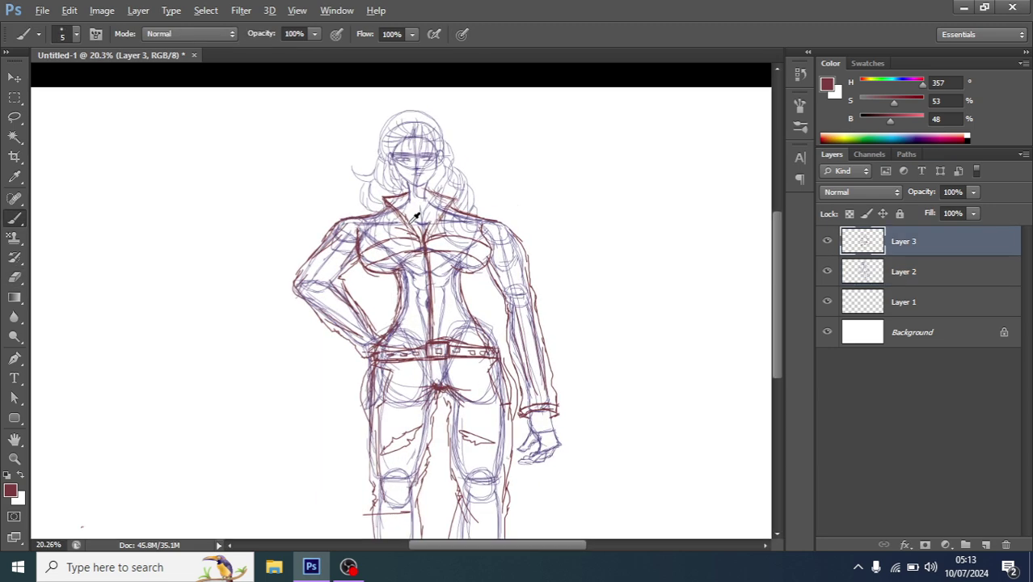
scroll(433, 232, "up", 1)
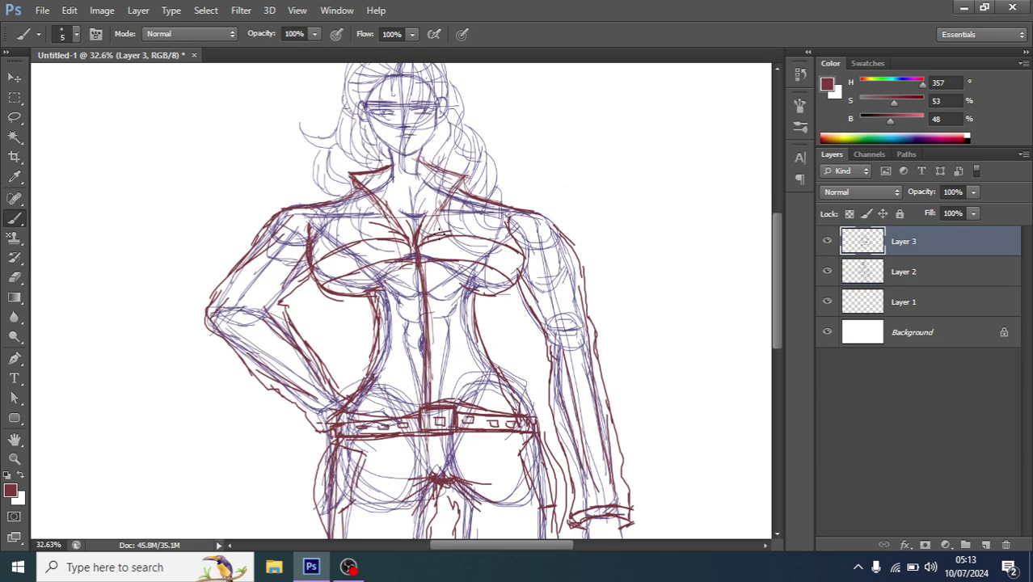
scroll(437, 234, "up", 1)
scroll(550, 237, "down", 1)
key("alt+bracketleft")
scroll(550, 237, "down", 1)
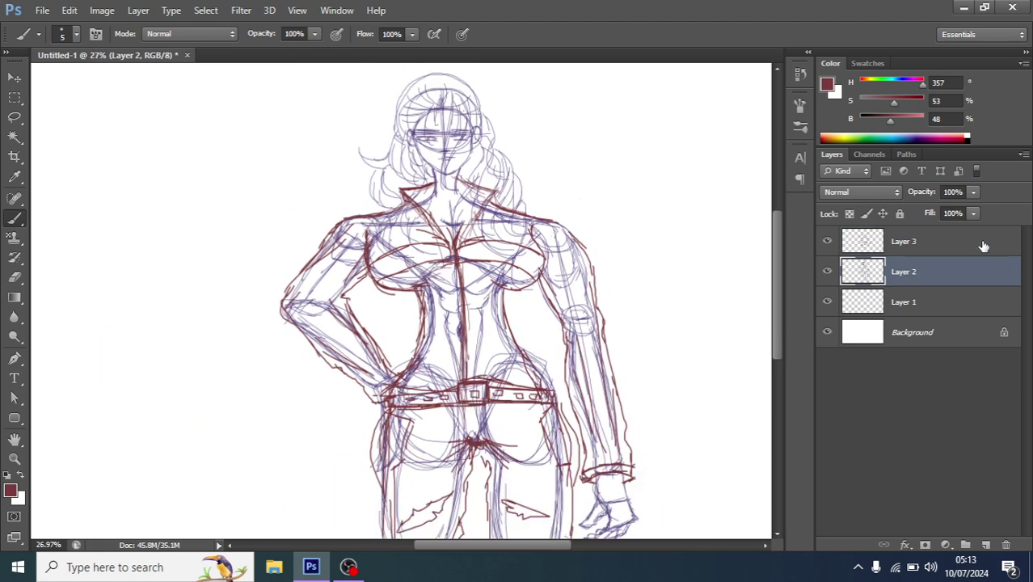
key("alt+bracketright")
scroll(412, 152, "down", 1)
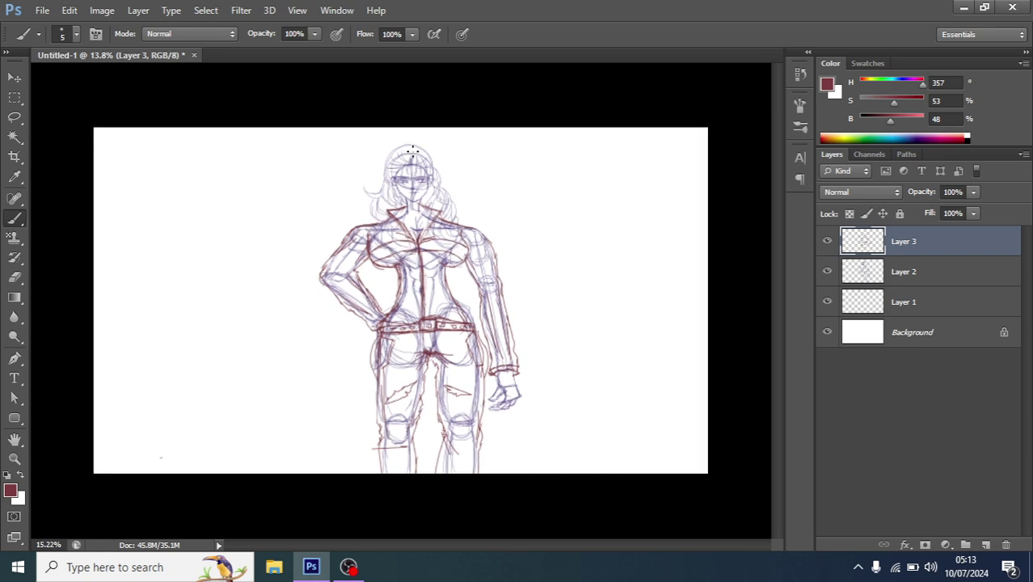
scroll(424, 226, "up", 1)
scroll(453, 283, "up", 1)
scroll(552, 430, "up", 1)
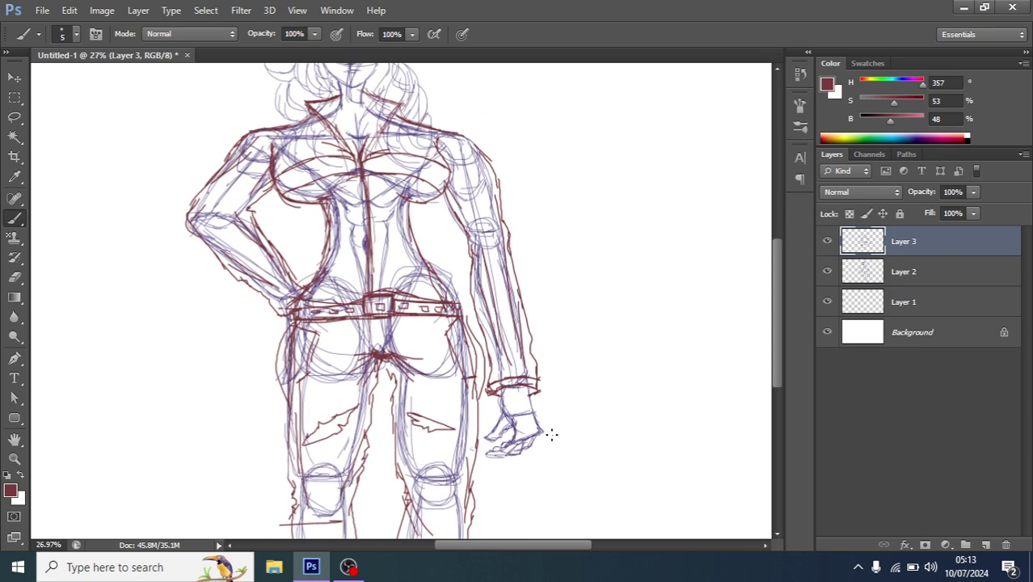
scroll(554, 432, "up", 1)
scroll(551, 429, "down", 1)
scroll(517, 412, "down", 1)
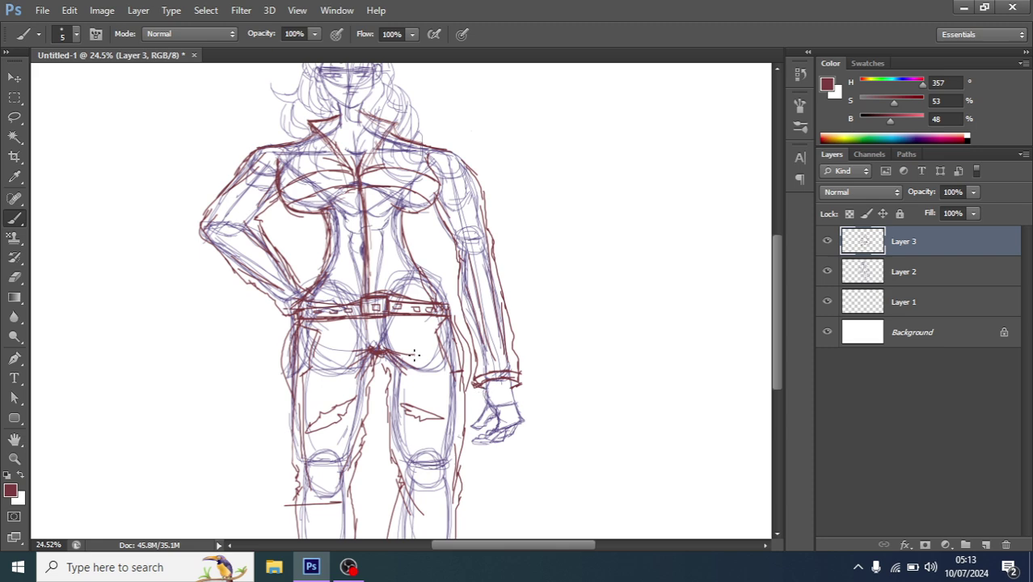
scroll(414, 354, "down", 1)
scroll(414, 356, "down", 1)
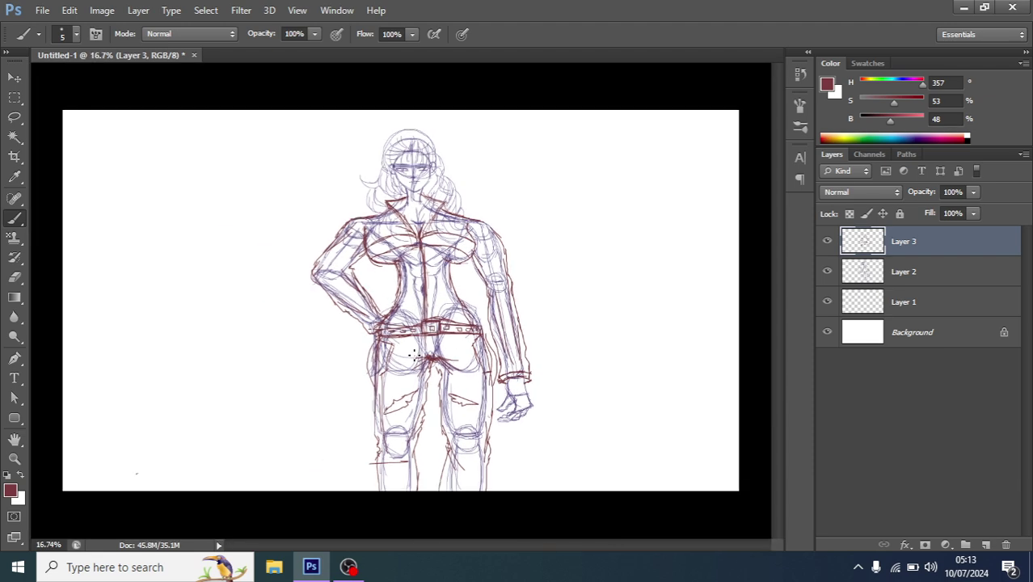
scroll(410, 201, "up", 1)
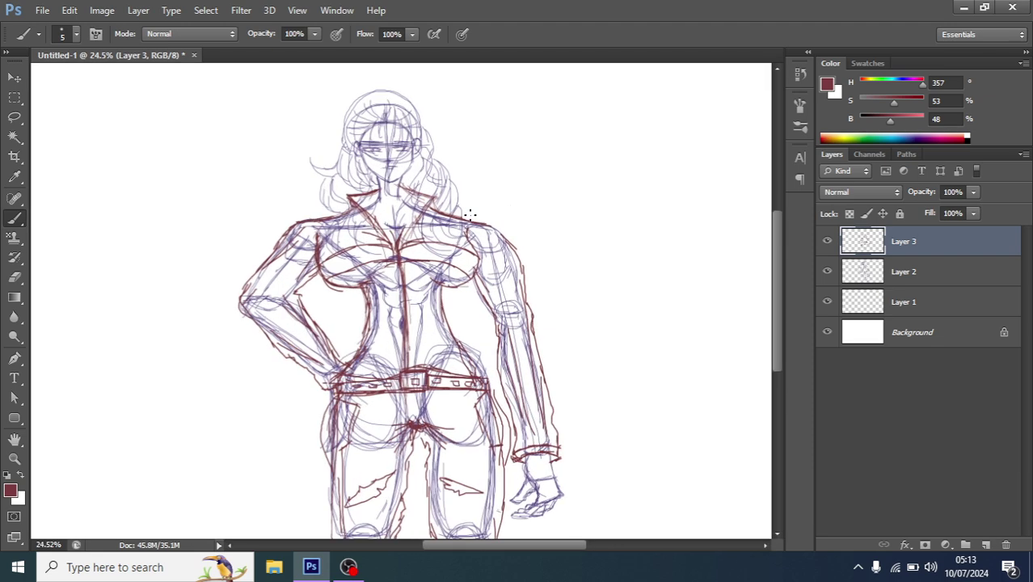
scroll(410, 201, "up", 1)
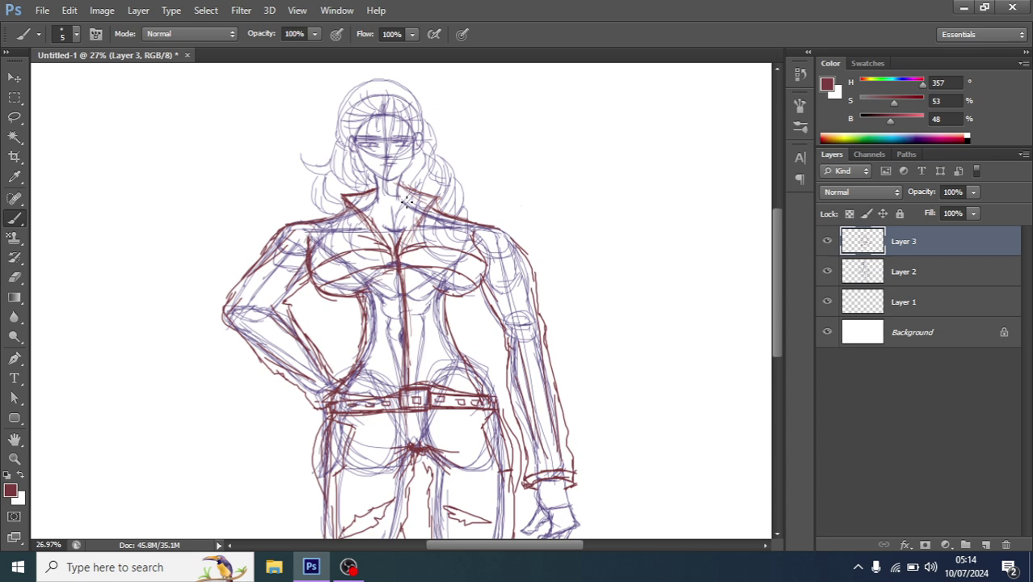
scroll(408, 202, "down", 1)
scroll(408, 202, "down", 1)
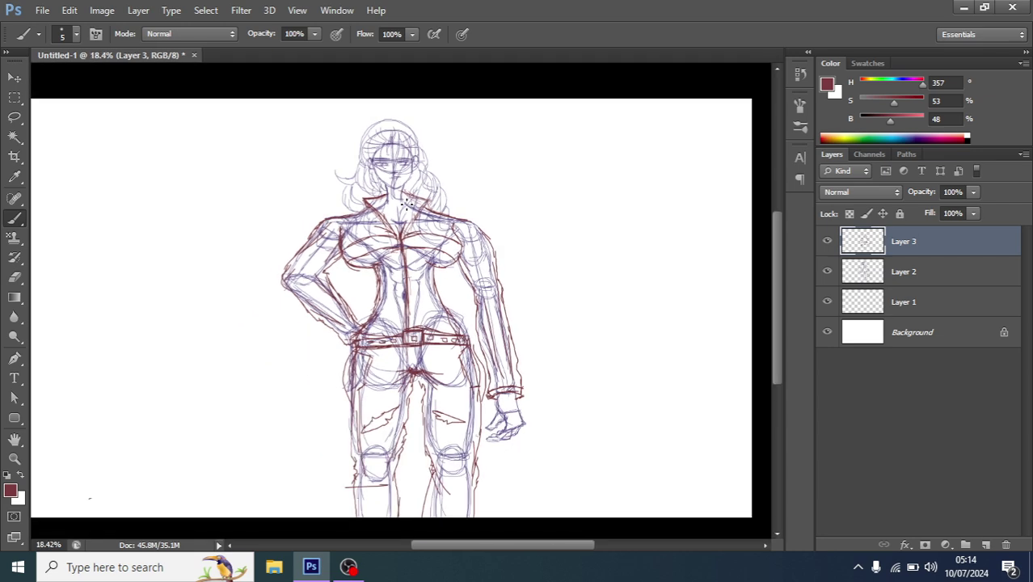
scroll(407, 206, "down", 1)
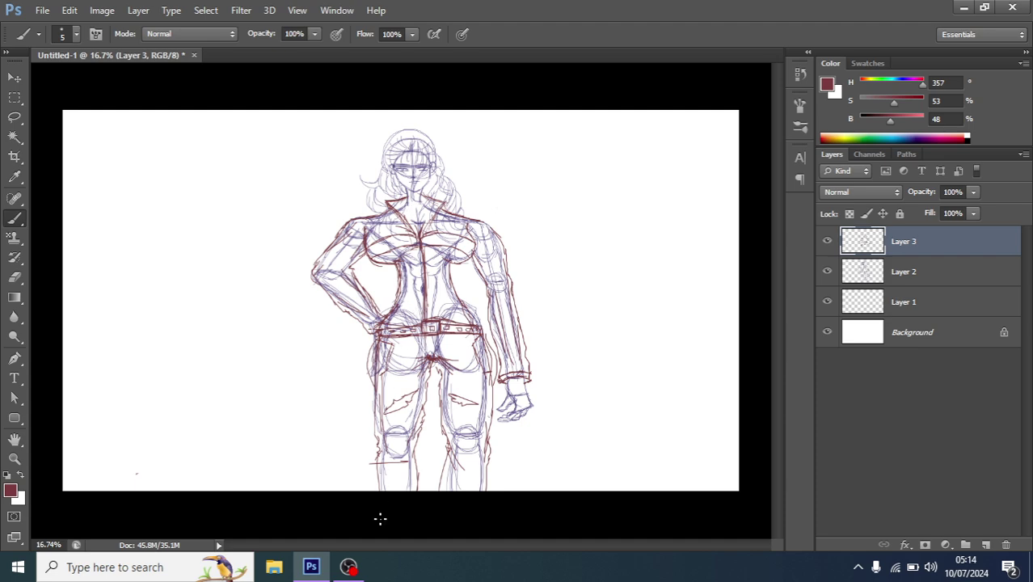